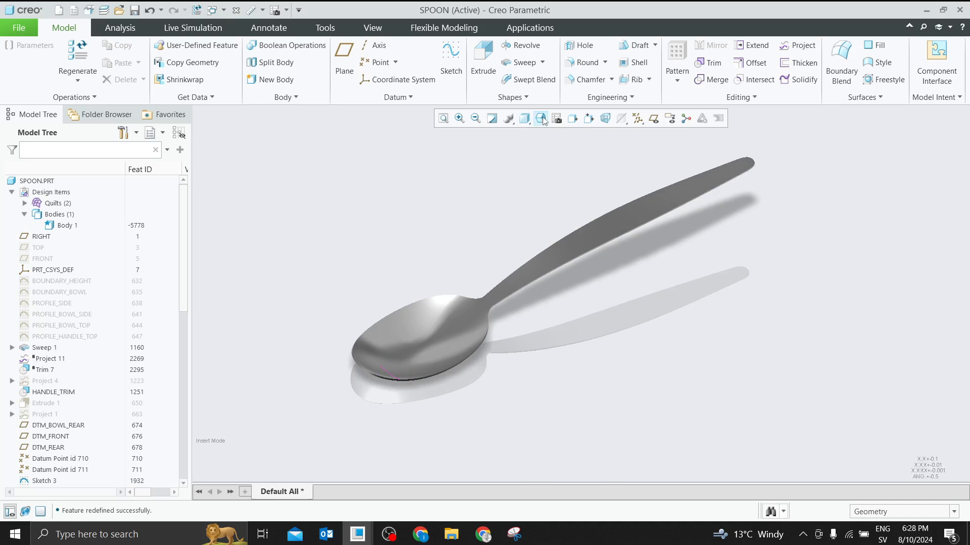
Switch the spoon model's display style to Shading With Edges
left_click(524, 122)
left_click(526, 121)
left_click(523, 118)
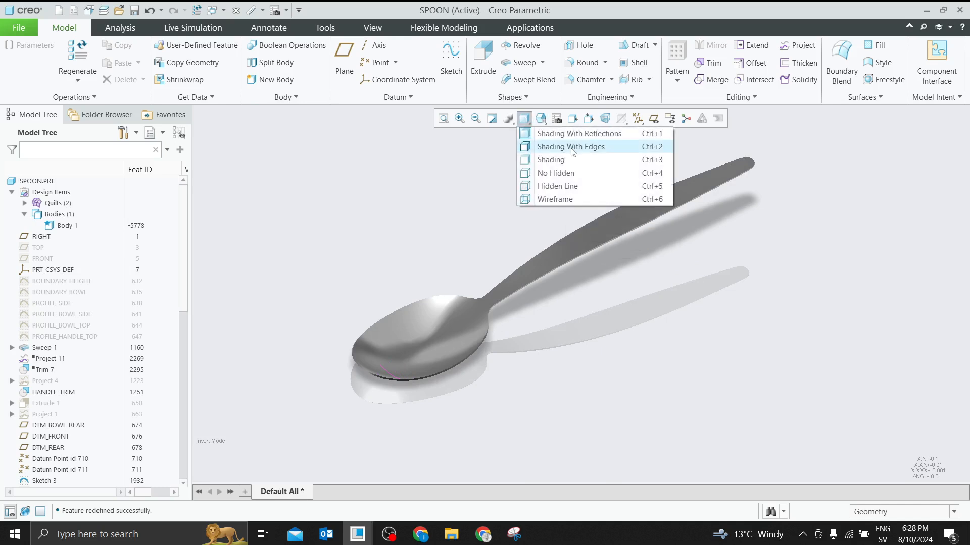
left_click(560, 148)
mouse_move(558, 233)
middle_mouse_down()
mouse_move(556, 258)
mouse_move(519, 210)
mouse_move(495, 217)
middle_mouse_up()
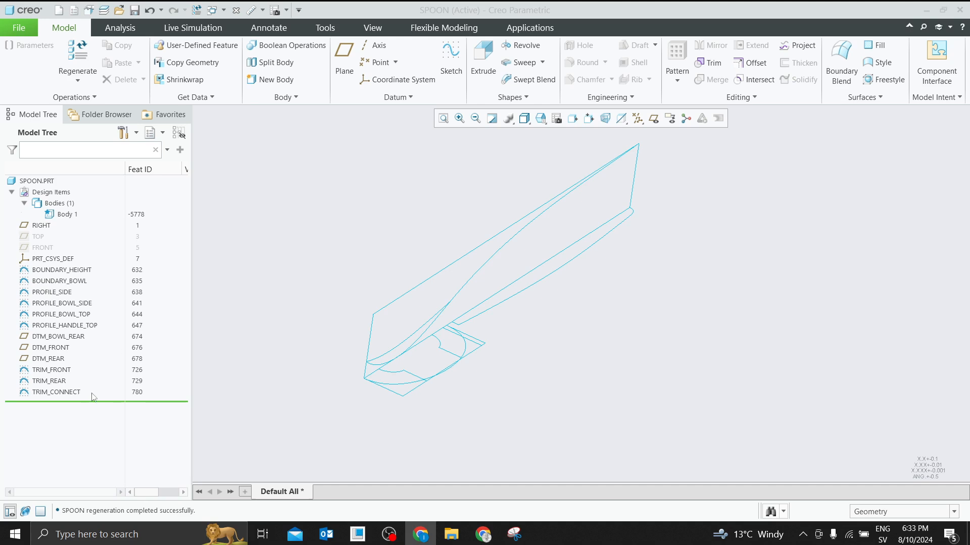
Roll the model history back to directly after the BOUNDARY_HEIGHT sketch
left_click_drag(109, 402, 82, 281)
left_click(66, 268)
left_click(223, 276)
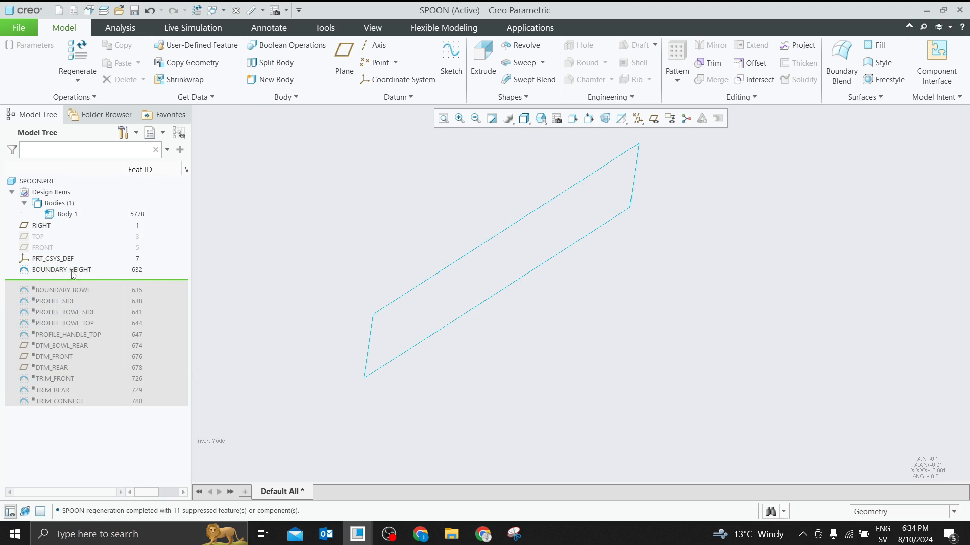
Open the BOUNDARY_HEIGHT sketch definition to examine its rectangle and dimensions, and quit without saving
left_click(73, 272)
left_click(94, 202)
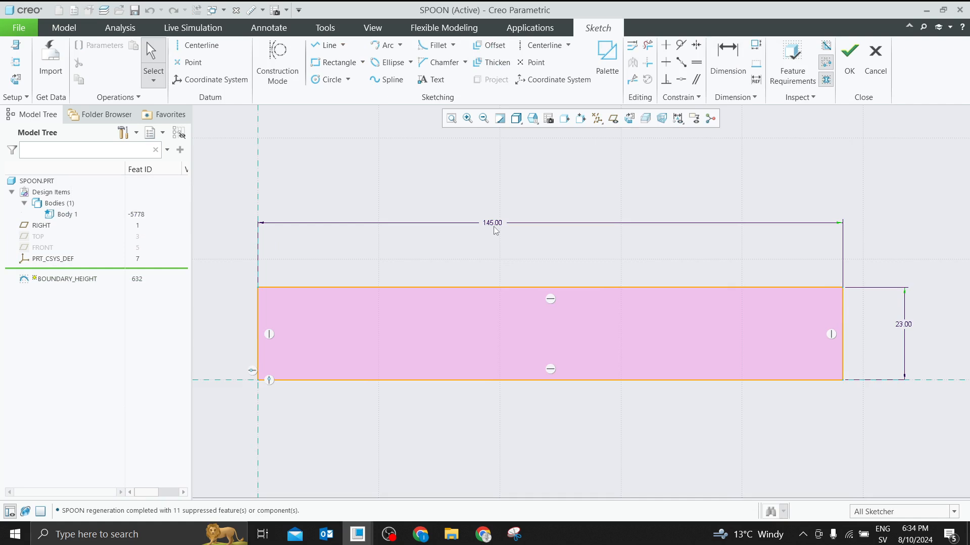
left_click(875, 59)
left_click(521, 291)
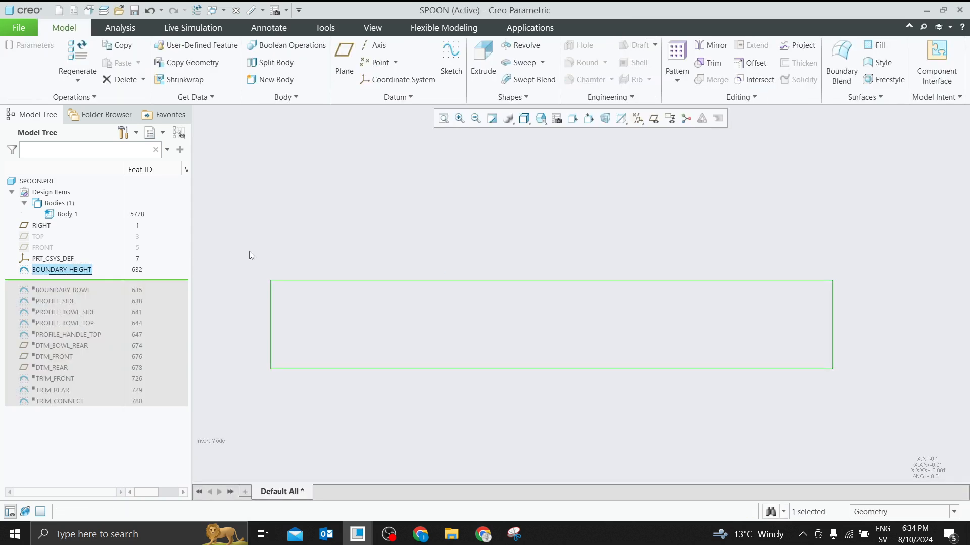
Roll the history forward to include BOUNDARY_BOWL and examine its sketch's rectangle and dimensions, quitting without saving
left_click_drag(104, 288, 104, 291)
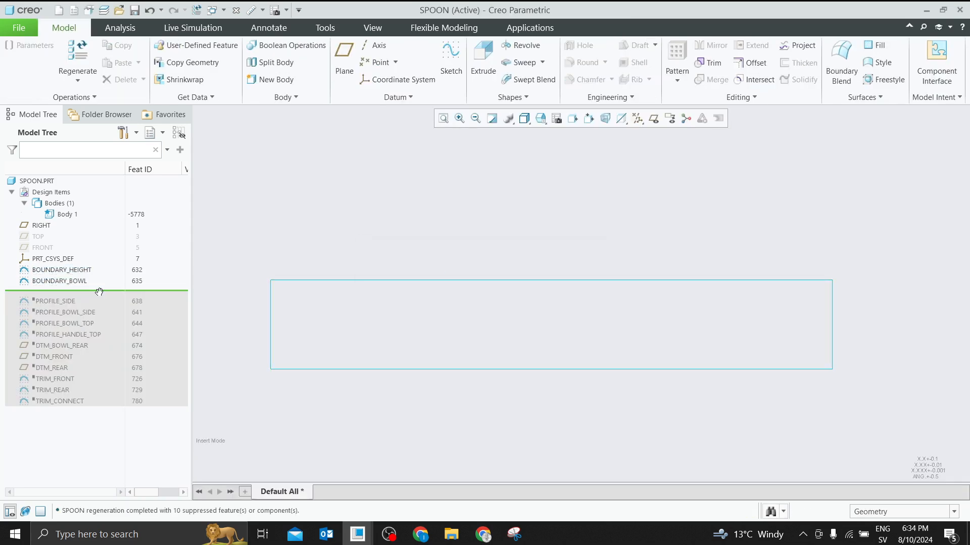
left_click(68, 280)
left_click(93, 210)
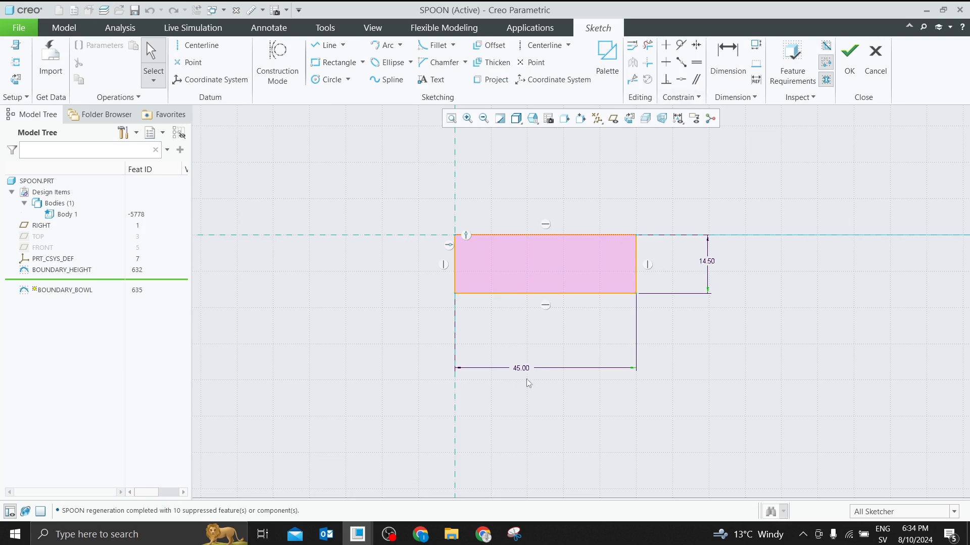
left_click(875, 56)
left_click(513, 292)
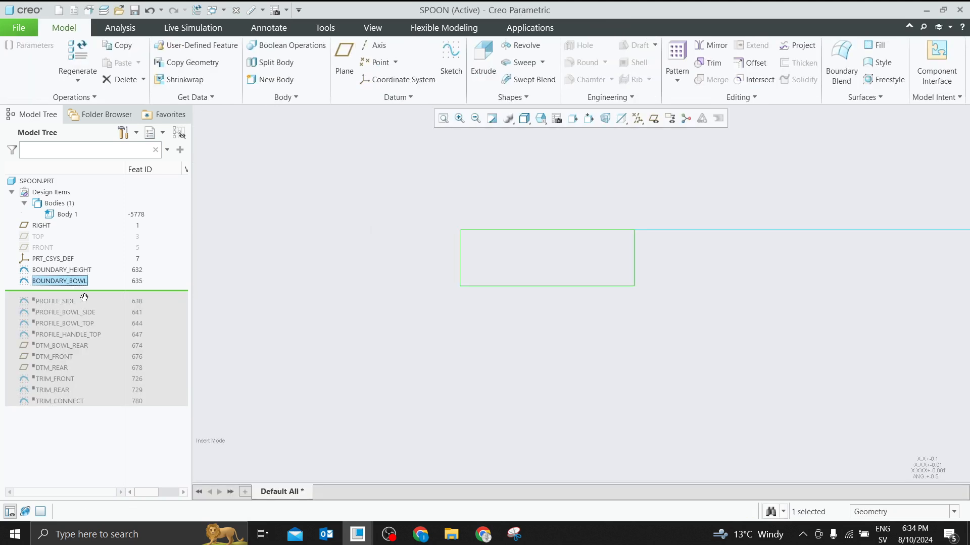
Roll the history forward to include PROFILE_SIDE and examine its sketch's spline, angles and dimensions, quitting without saving
left_click_drag(83, 293, 79, 301)
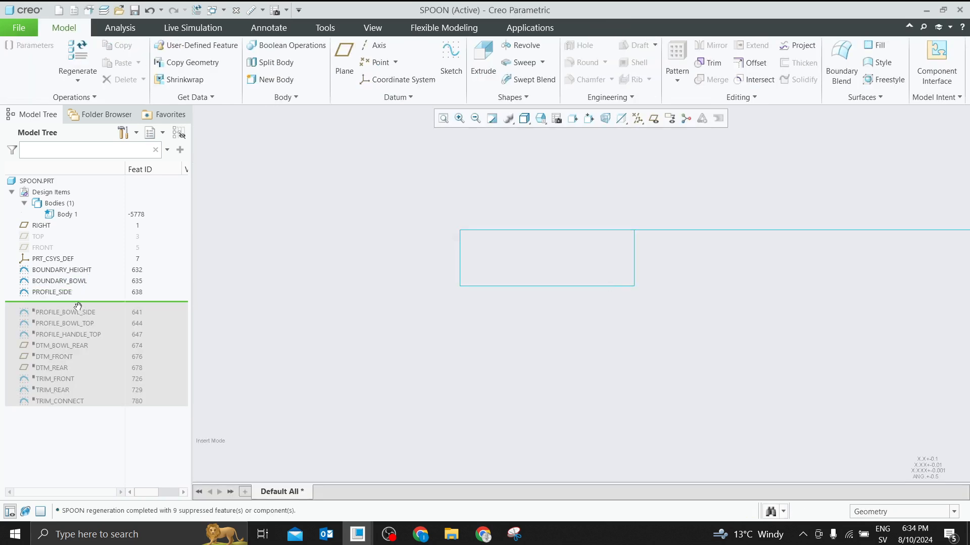
left_click(52, 292)
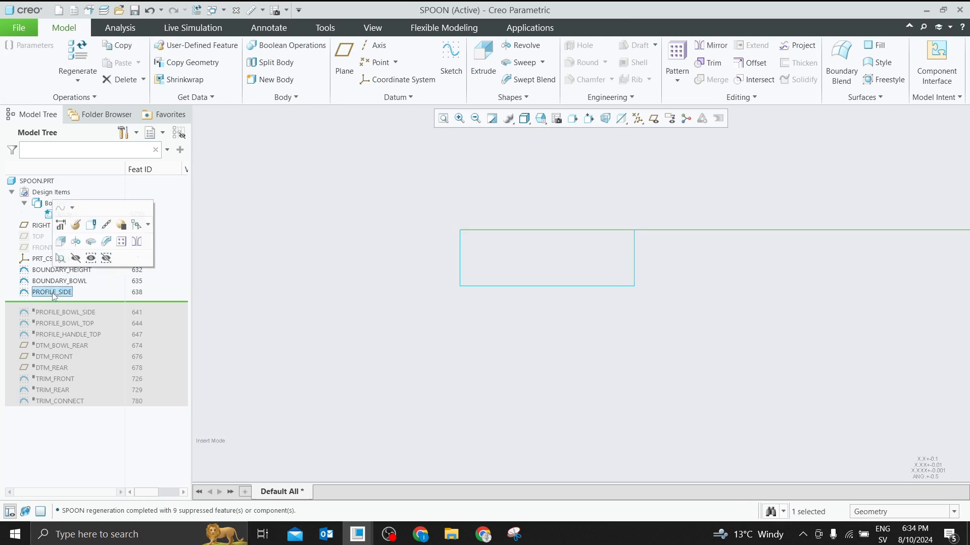
left_click(76, 225)
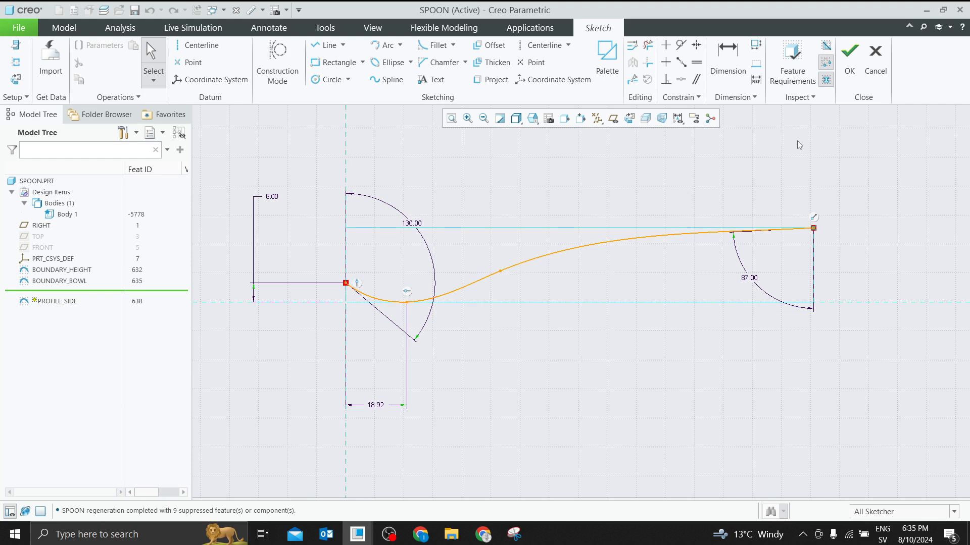
left_click(875, 70)
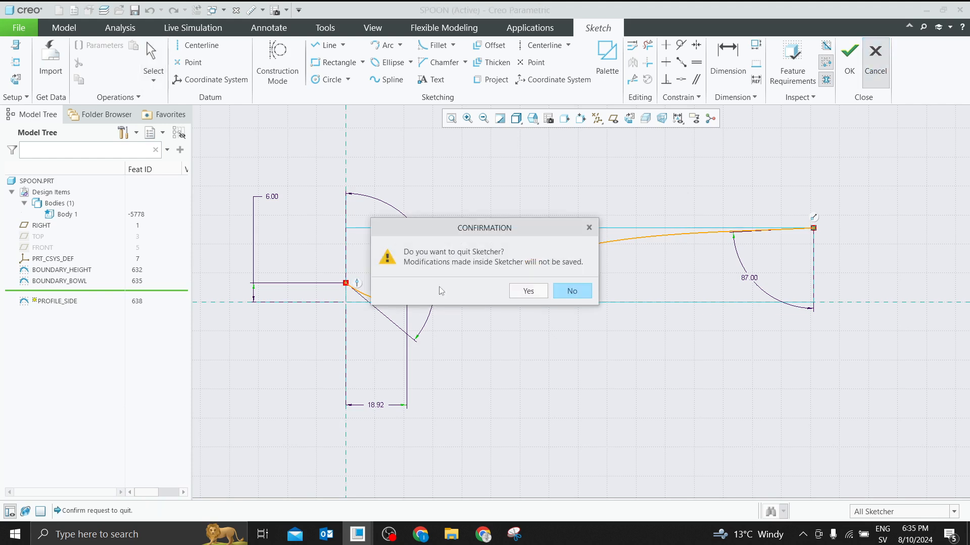
left_click(525, 290)
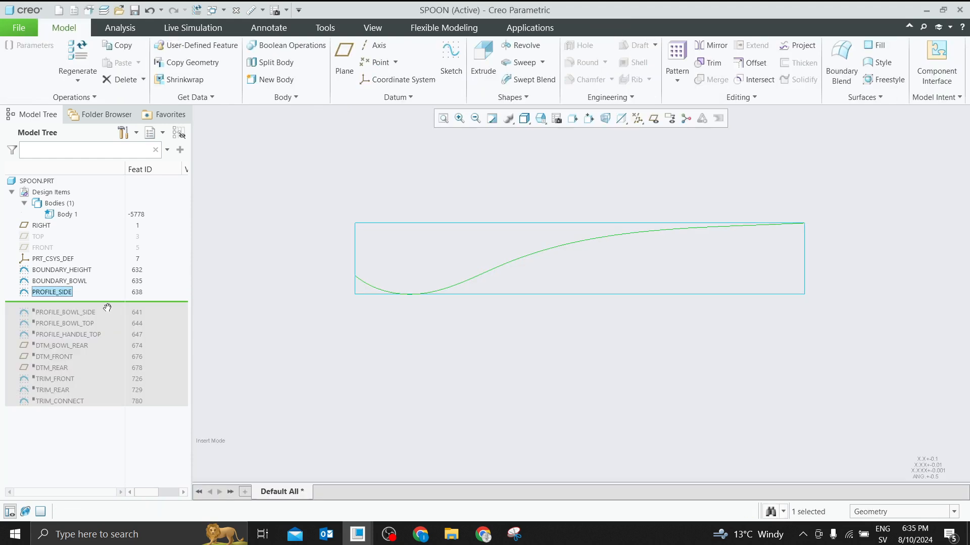
Roll the history forward to include PROFILE_BOWL_SIDE and compare its curve with the PROFILE_SIDE curve in the model
left_click_drag(105, 302, 107, 313)
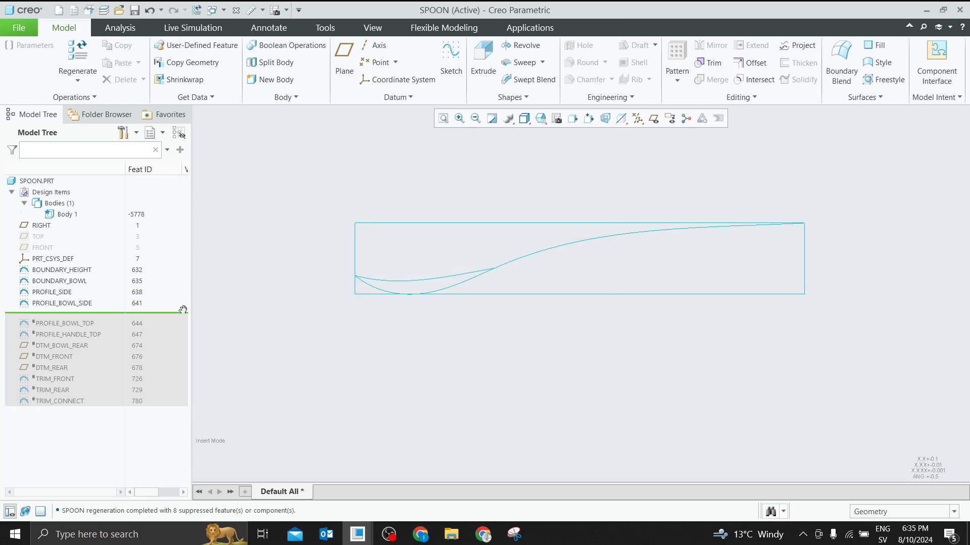
left_click(390, 282)
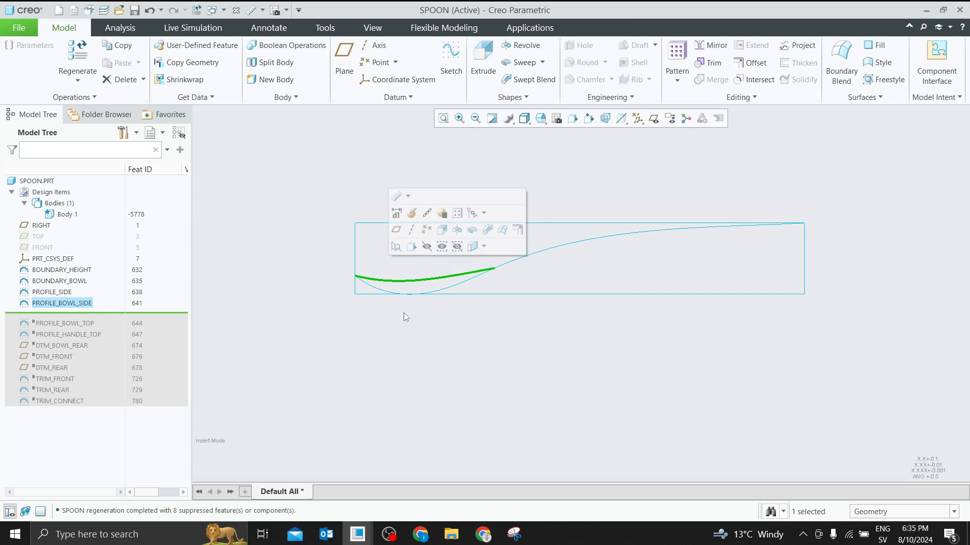
left_click(407, 316)
left_click(454, 286)
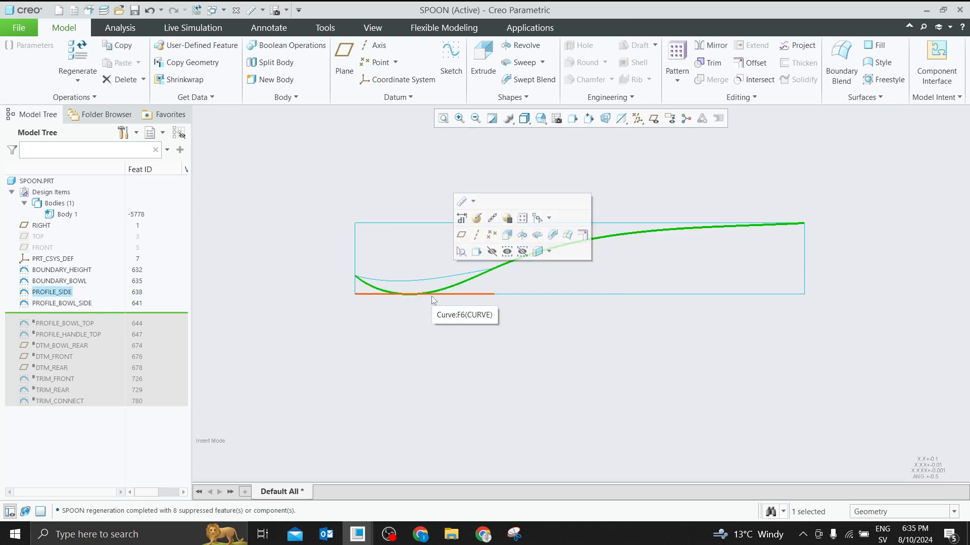
left_click(289, 307)
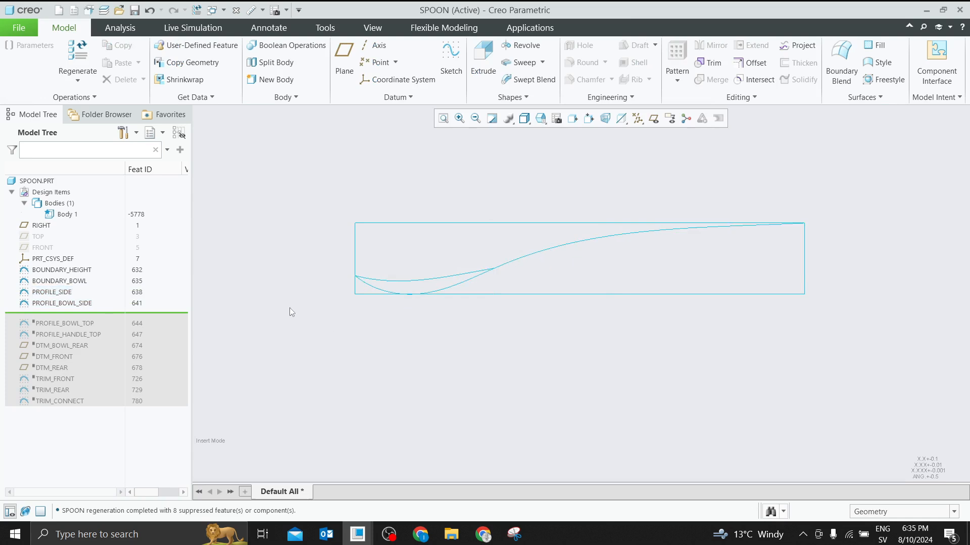
Open the PROFILE_BOWL_SIDE sketch definition to examine its curve, end angles and constraints, and quit without saving
left_click(48, 304)
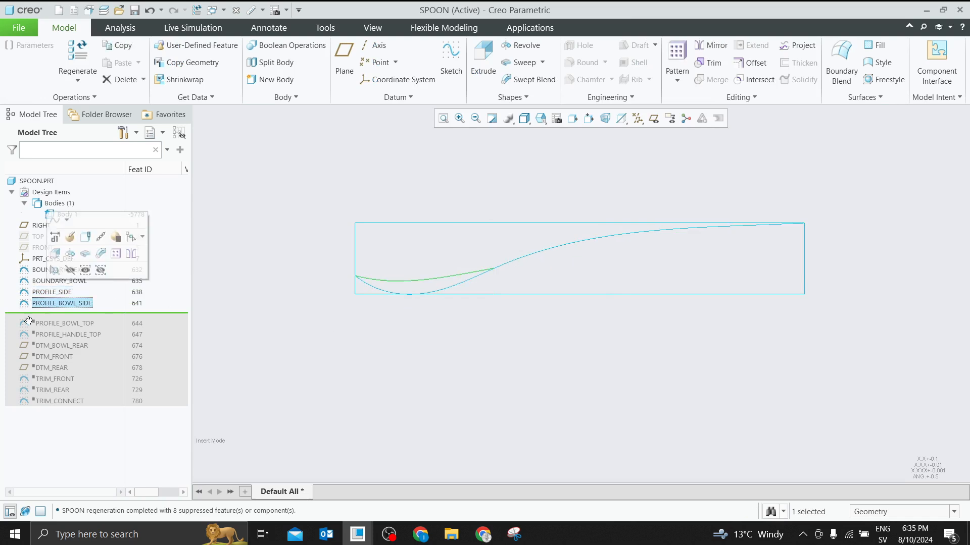
left_click(70, 237)
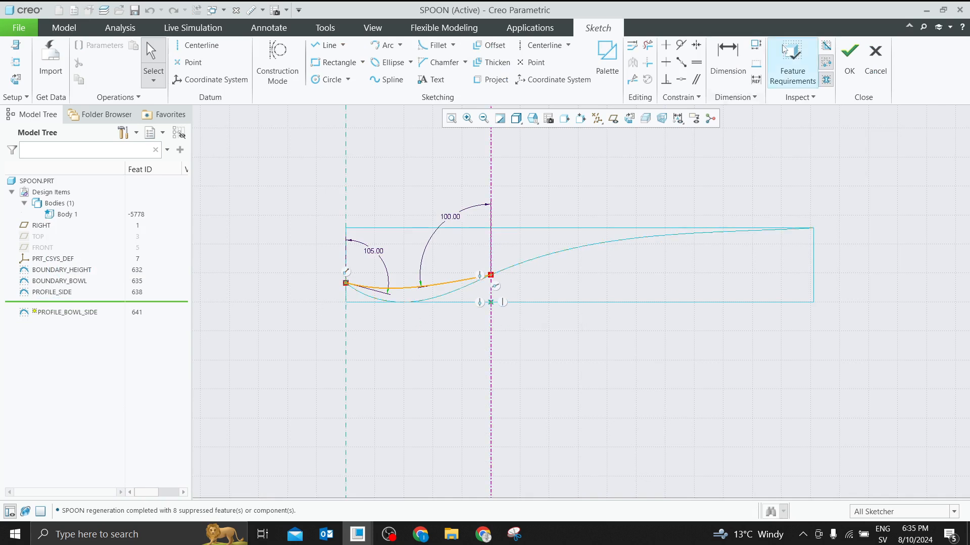
left_click(875, 55)
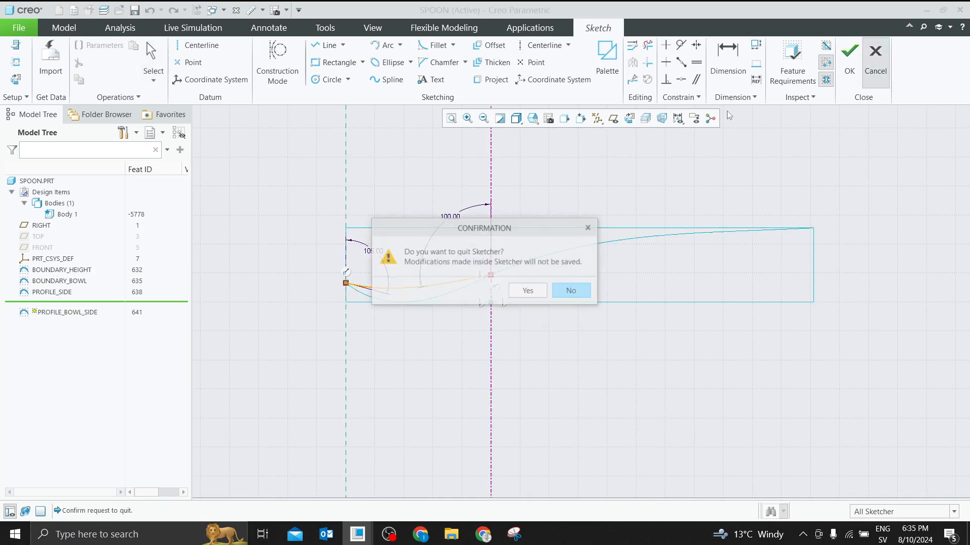
left_click(525, 291)
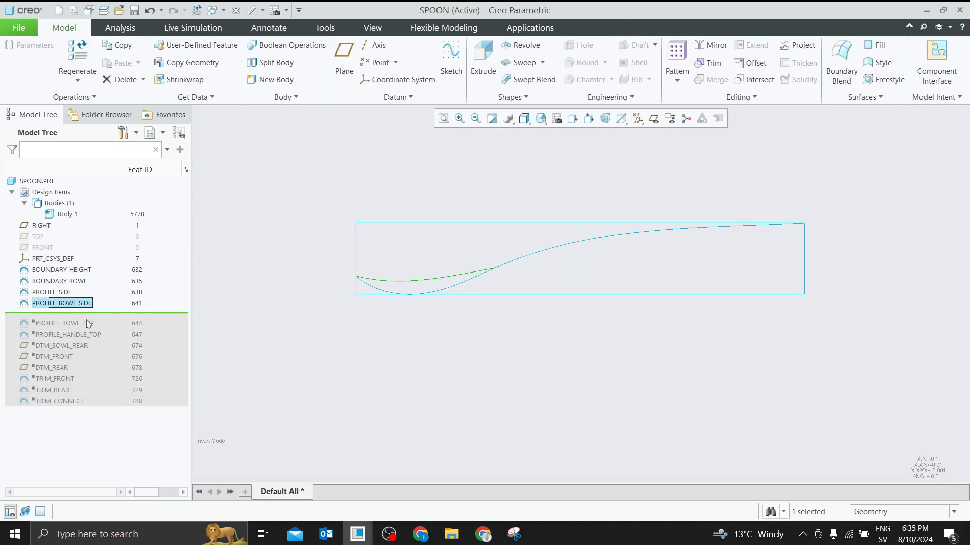
Reopen the PROFILE_SIDE sketch definition to recheck its spline points and dimensions, and quit without saving
left_click(55, 292)
left_click(82, 228)
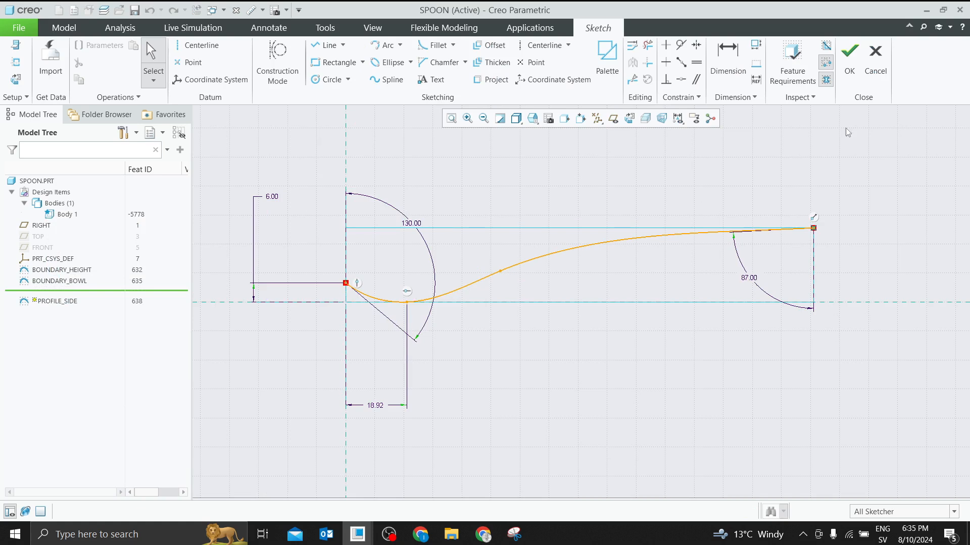
left_click(875, 58)
left_click(528, 291)
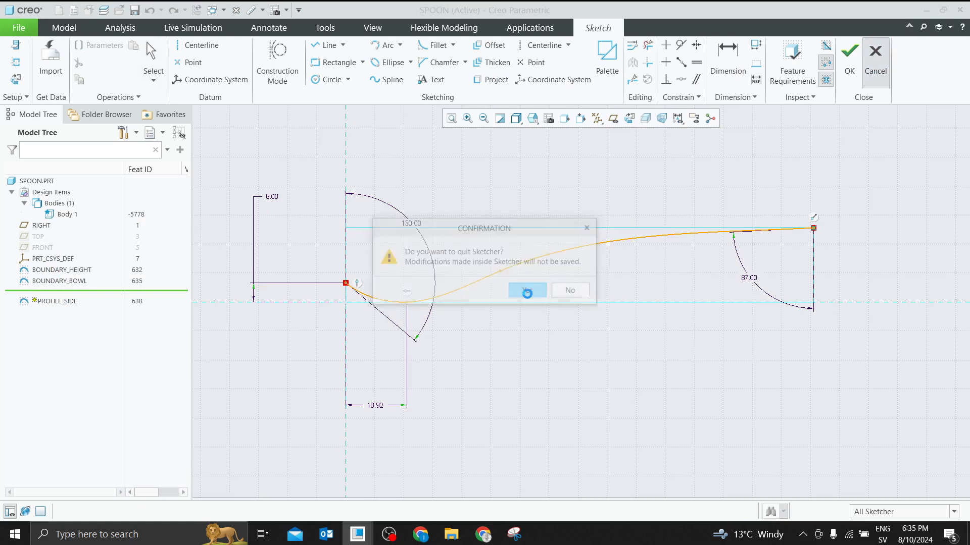
Roll the history forward to include PROFILE_BOWL_TOP and examine its sketch's spline, tangency angles and dimensions, quitting without saving
left_click_drag(75, 314, 75, 322)
left_click(75, 314)
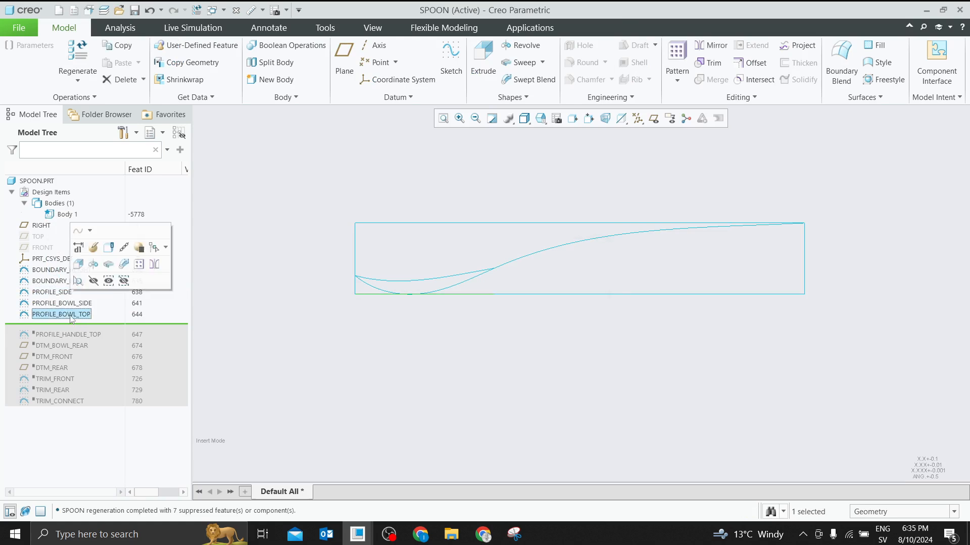
left_click(96, 249)
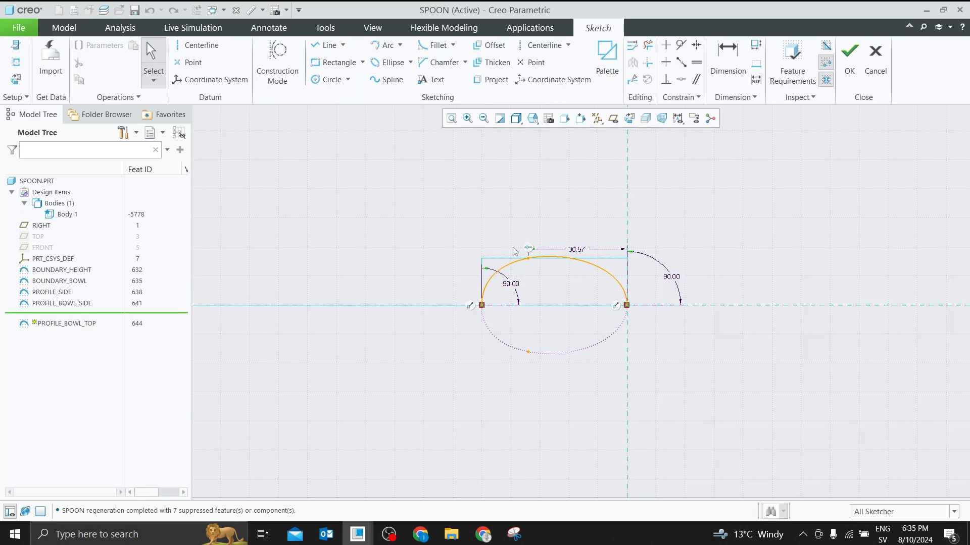
scroll(514, 251, "up", 3)
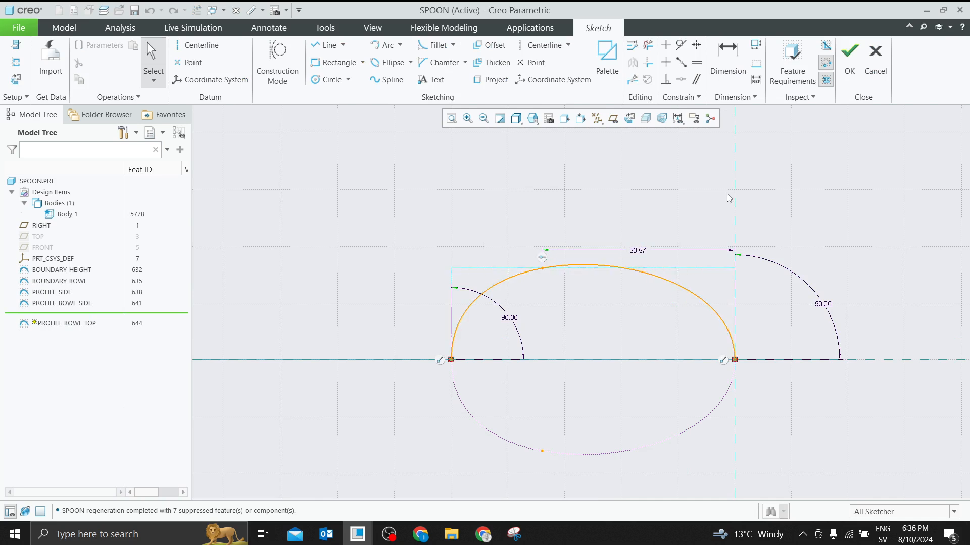
left_click(875, 61)
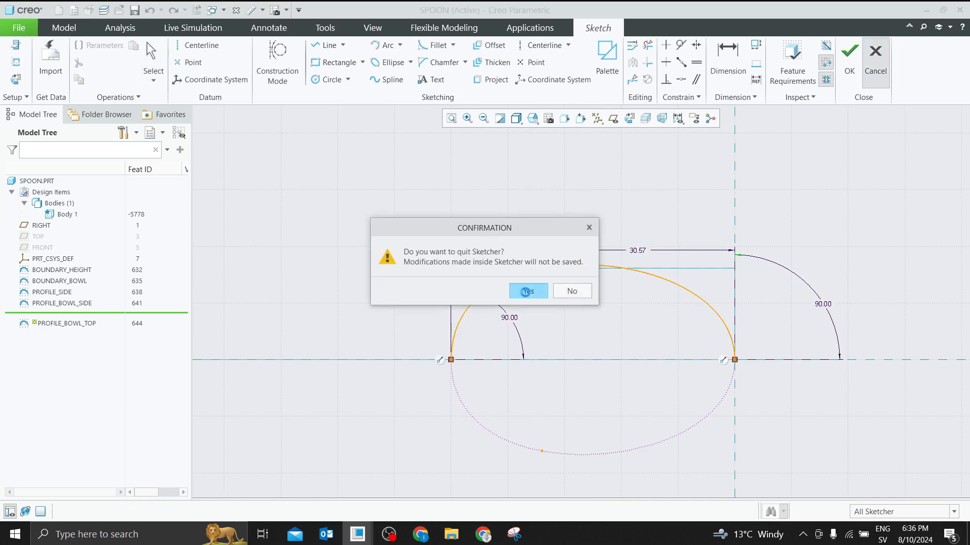
left_click(526, 291)
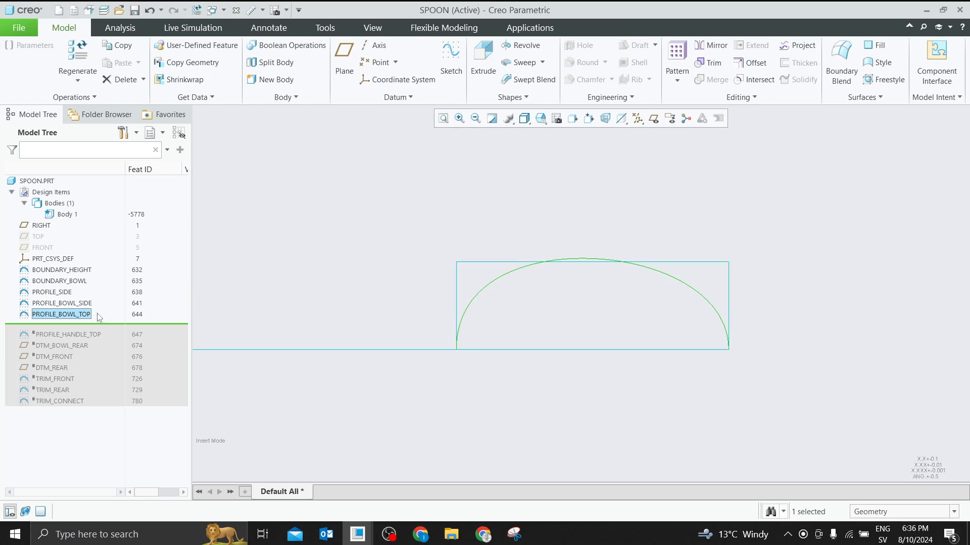
Roll the history forward to include PROFILE_HANDLE_TOP and examine its sketch's spline, end angles and dimensions, quitting without saving
left_click_drag(87, 324, 90, 335)
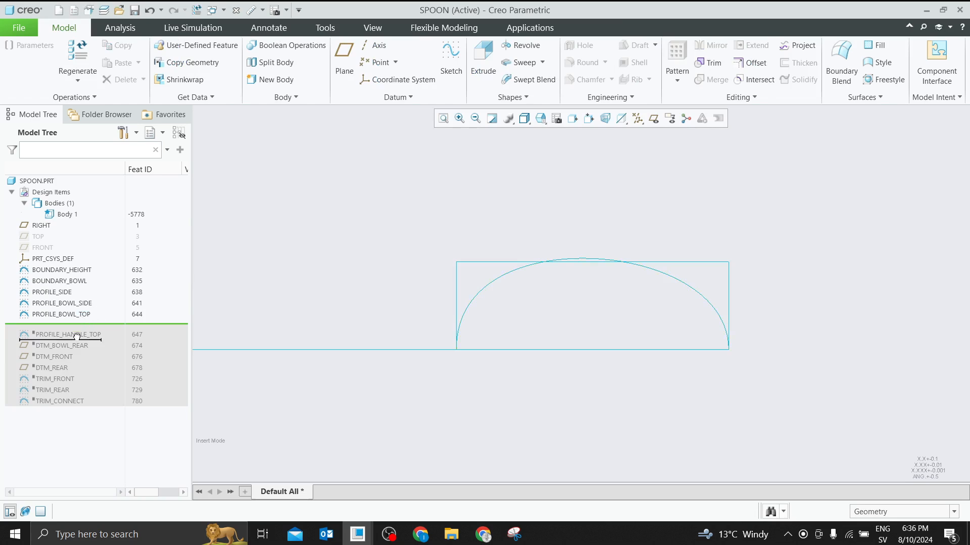
left_click(88, 327)
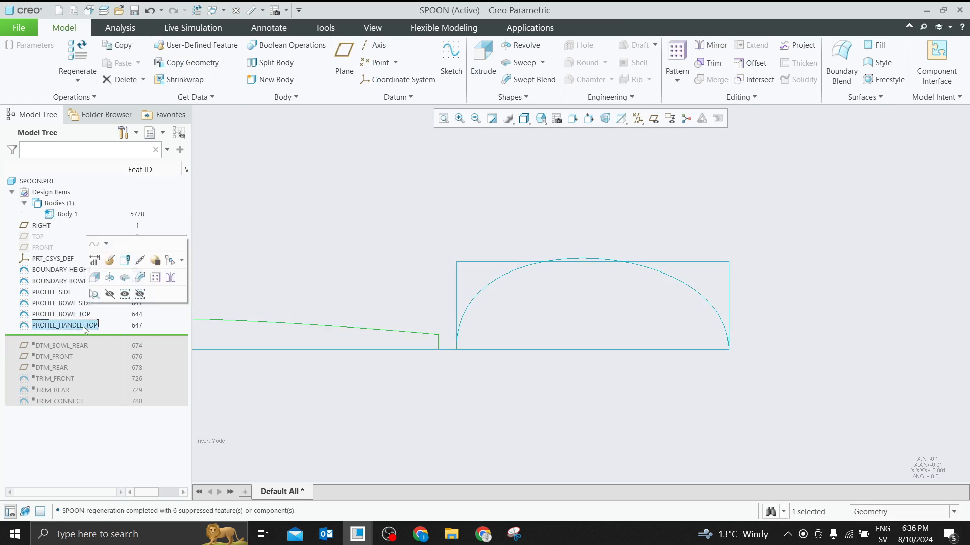
left_click(109, 262)
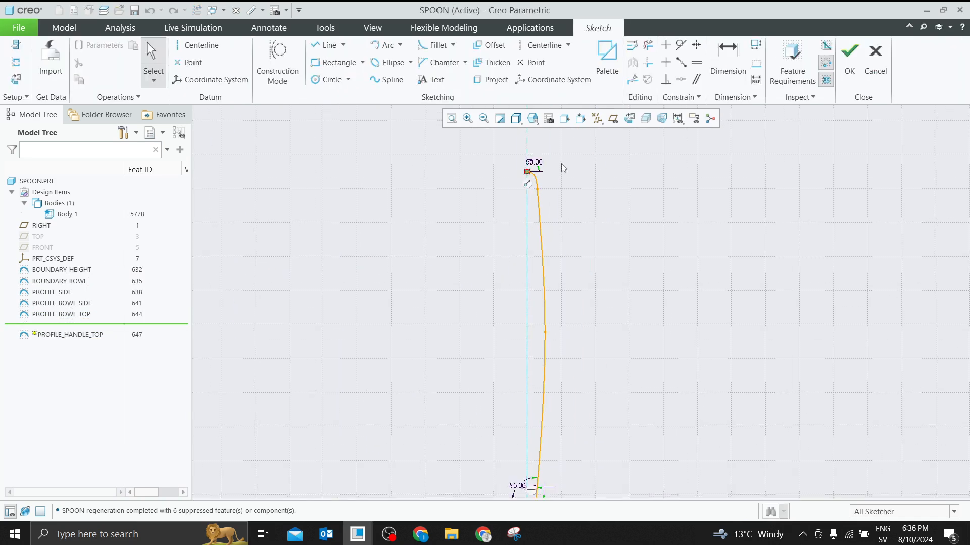
scroll(563, 167, "up", 6)
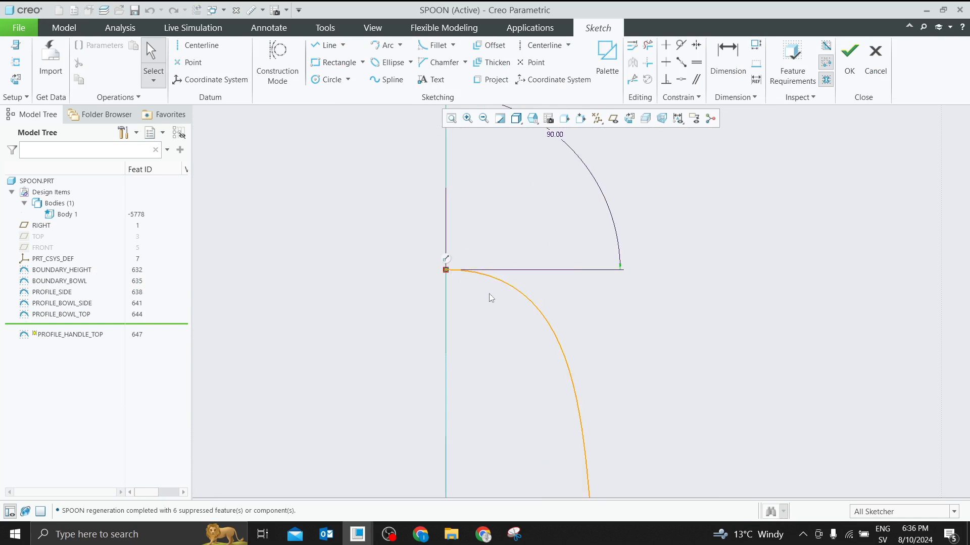
scroll(498, 288, "down", 3)
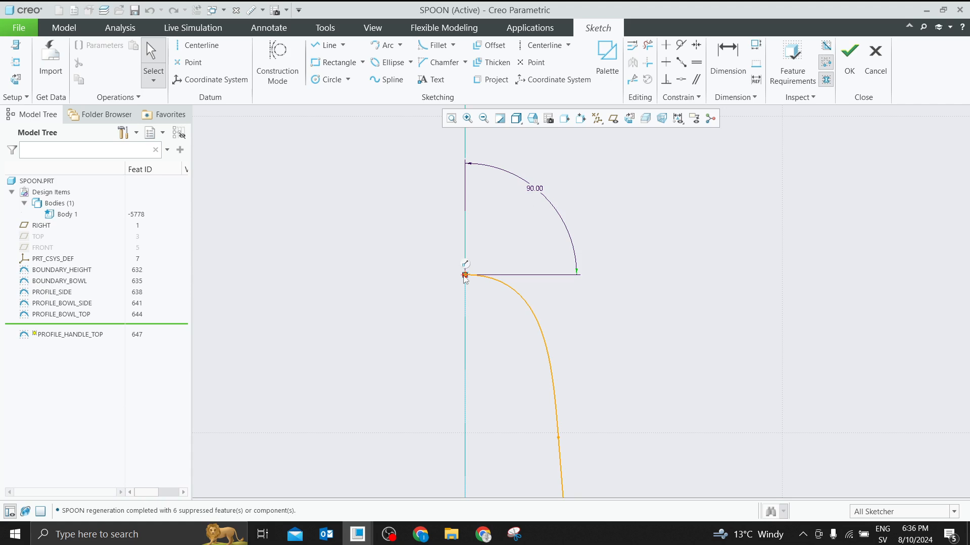
scroll(462, 273, "down", 8)
scroll(450, 414, "up", 8)
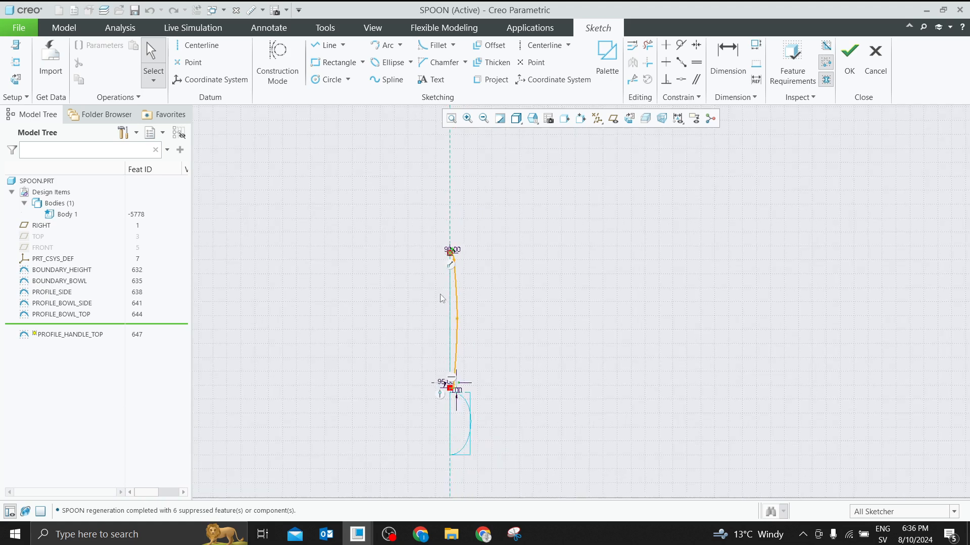
scroll(505, 310, "up", 3)
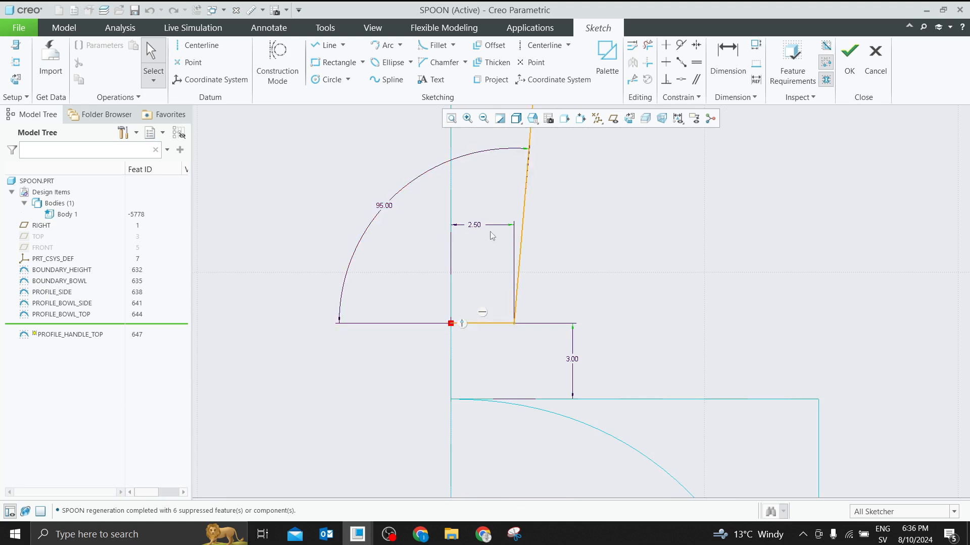
left_click(876, 55)
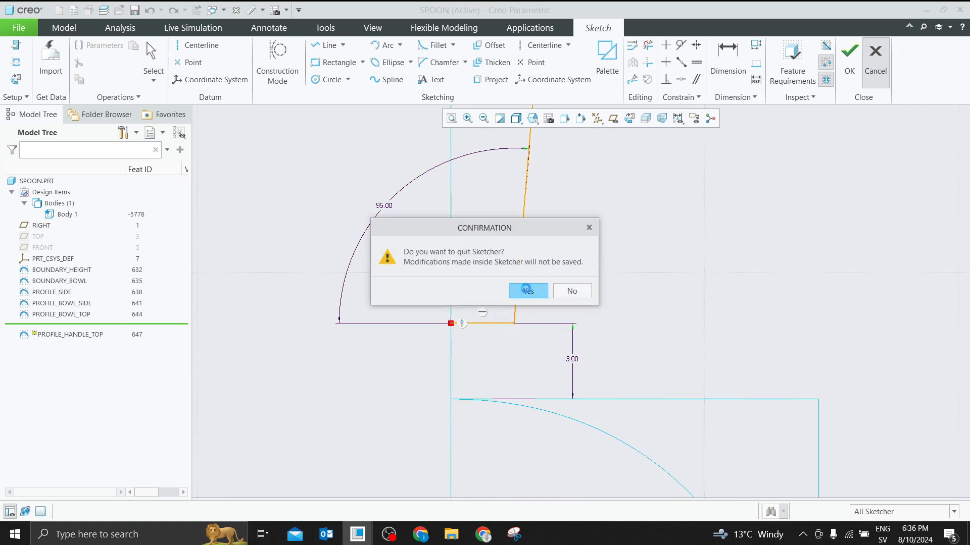
left_click(528, 291)
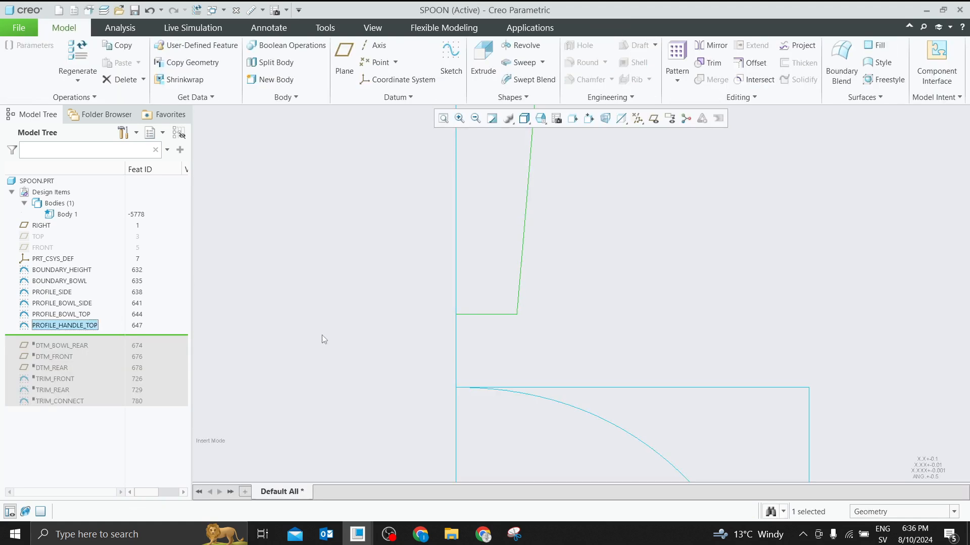
Start a Sweep feature using the PROFILE_SIDE curve as its origin trajectory
scroll(322, 335, "up", 6)
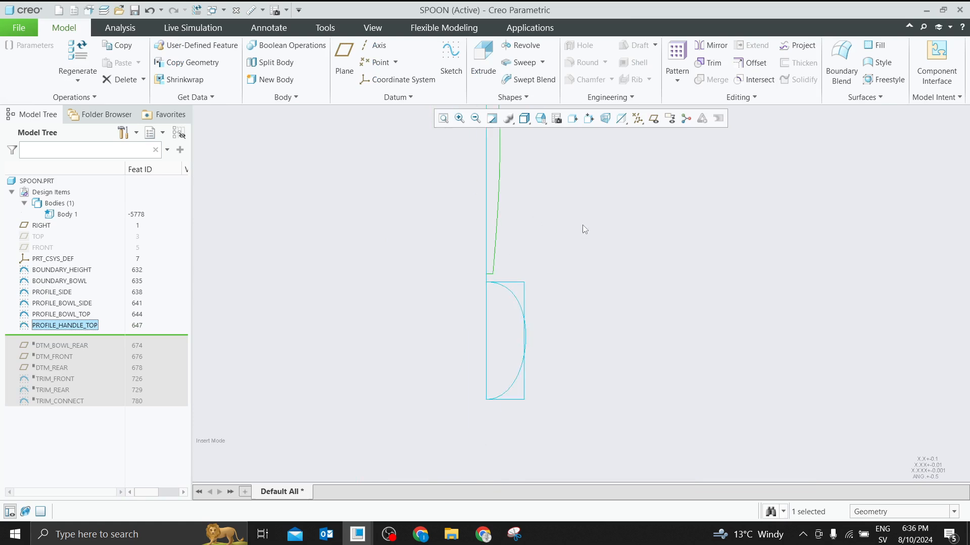
mouse_move(545, 252)
middle_mouse_down()
mouse_move(496, 190)
mouse_move(455, 226)
mouse_move(481, 273)
middle_mouse_up()
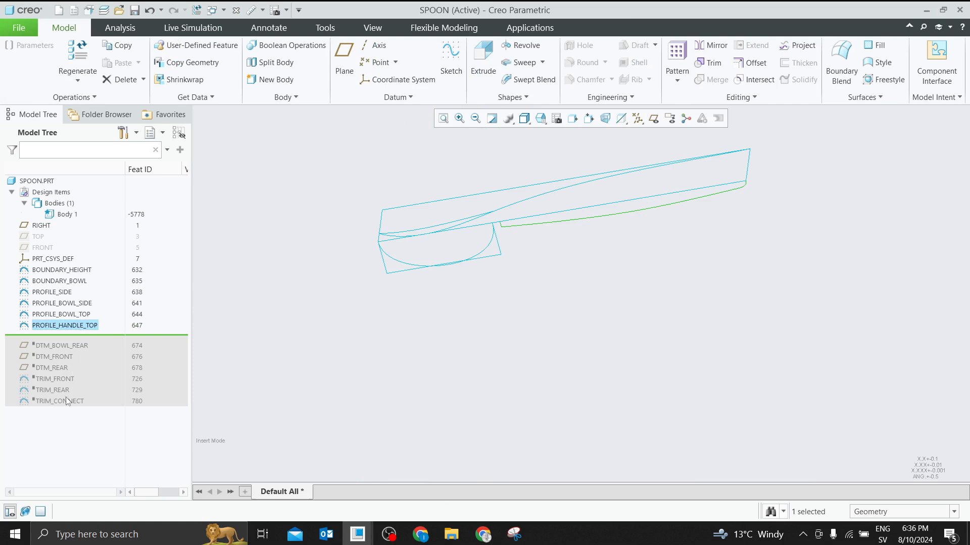
scroll(579, 380, "up", 1)
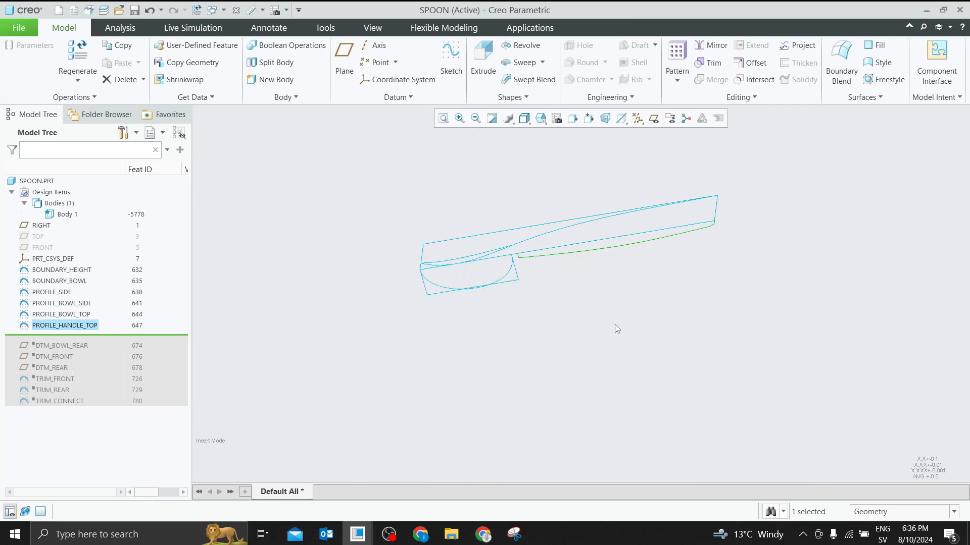
left_click(615, 325)
scroll(536, 191, "down", 2)
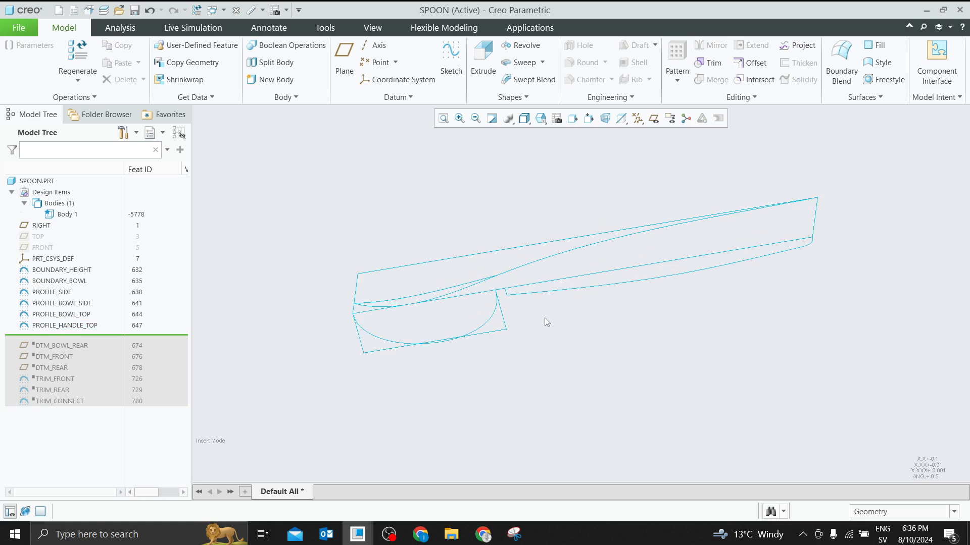
mouse_move(545, 318)
middle_mouse_down()
mouse_move(552, 290)
mouse_move(547, 318)
mouse_move(559, 314)
middle_mouse_up()
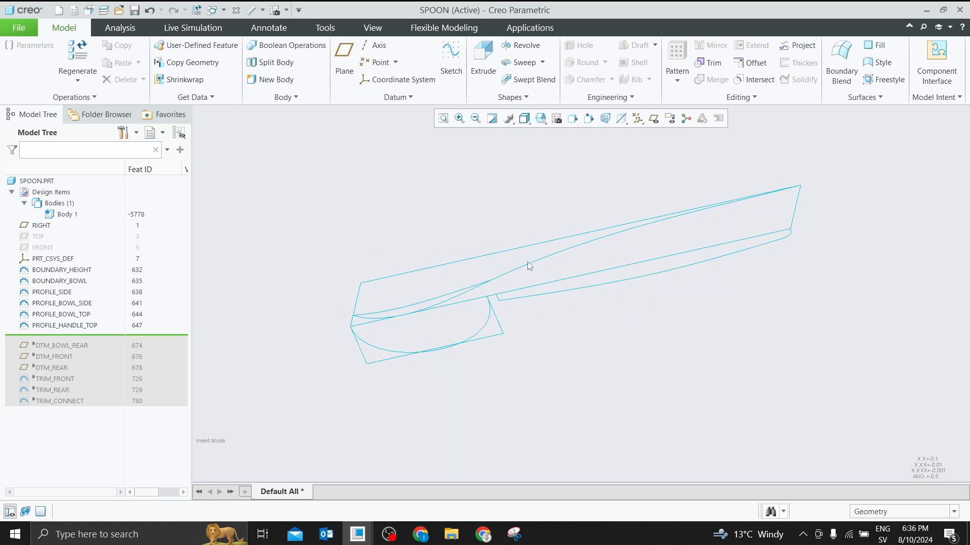
left_click(525, 269)
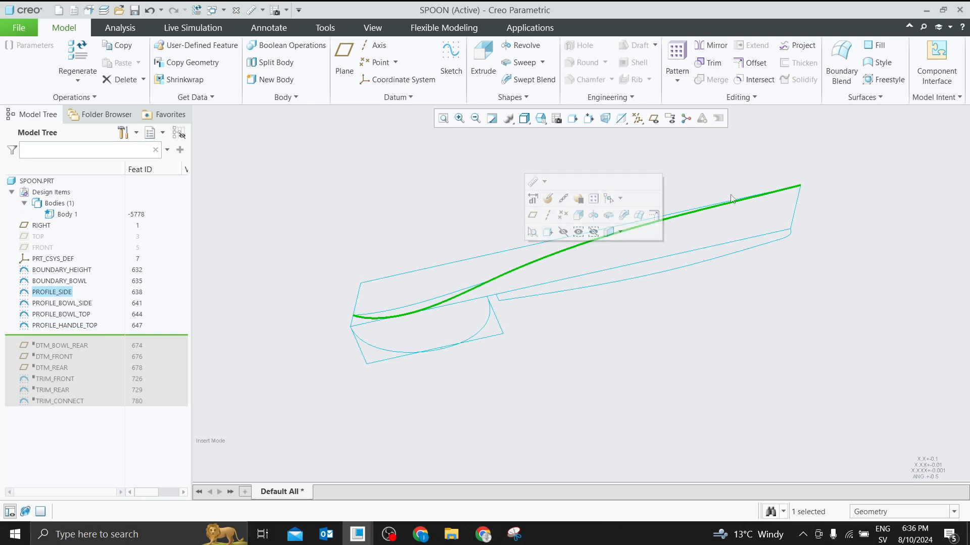
left_click(608, 217)
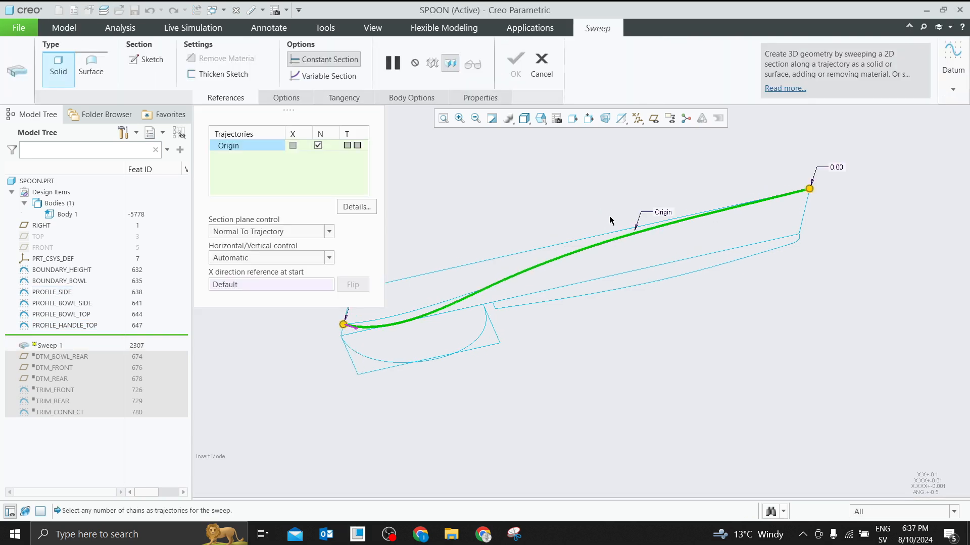
Set the sweep's section plane control to Normal To Projection with the TOP datum plane as direction reference
left_click(269, 234)
left_click(257, 252)
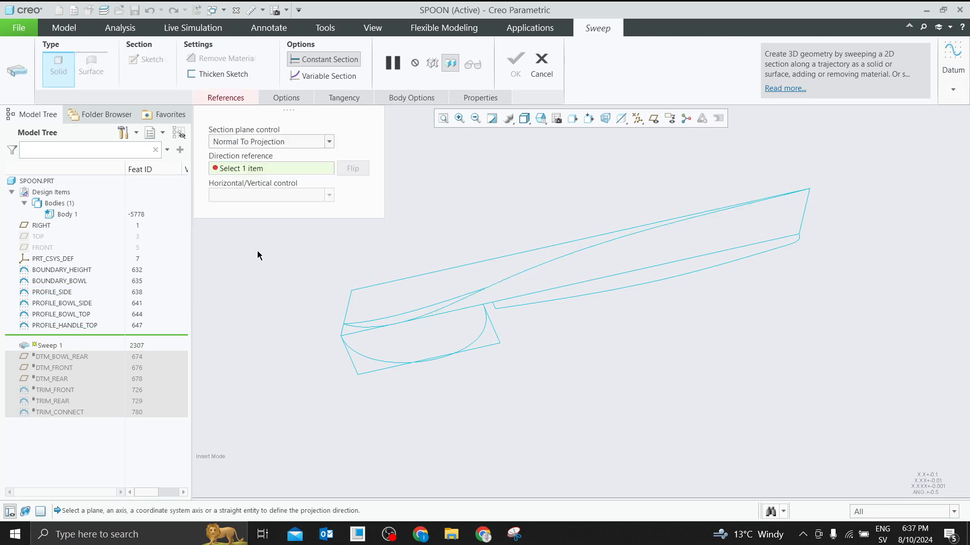
left_click(33, 237)
scroll(586, 397, "down", 2)
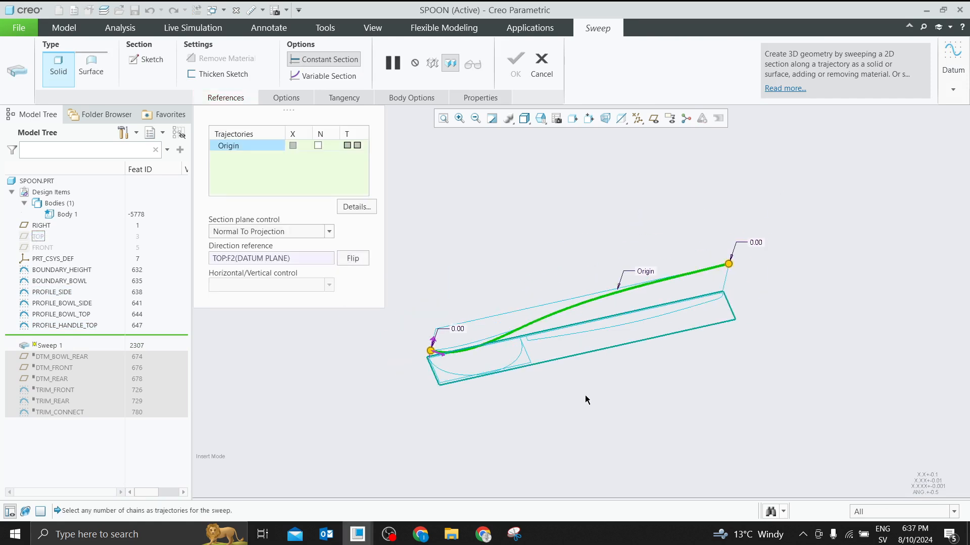
mouse_move(500, 376)
middle_mouse_down()
mouse_move(459, 351)
mouse_move(380, 333)
mouse_move(385, 358)
mouse_move(402, 359)
middle_mouse_up()
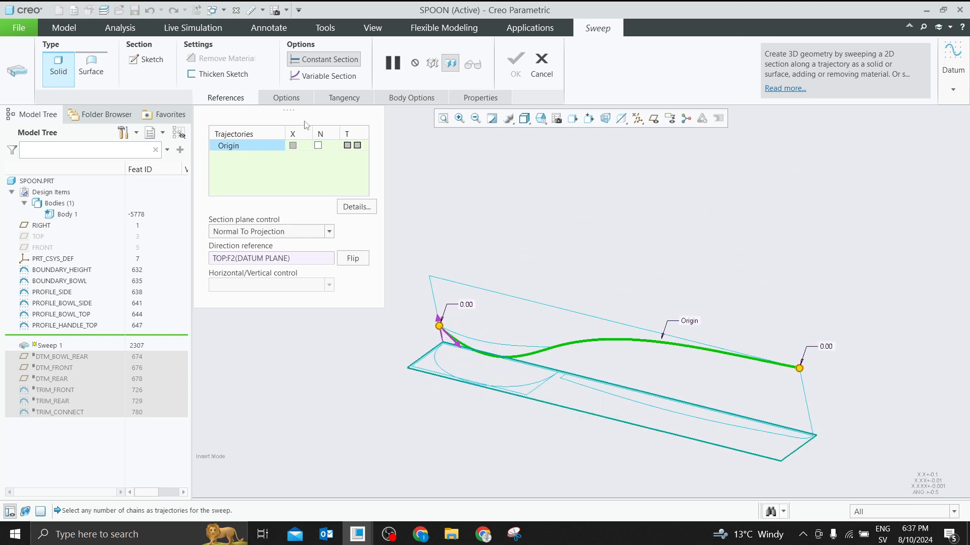
Open the sweep's section sketch and draw a horizontal line about 14 long from the trajectory's start point
left_click(152, 60)
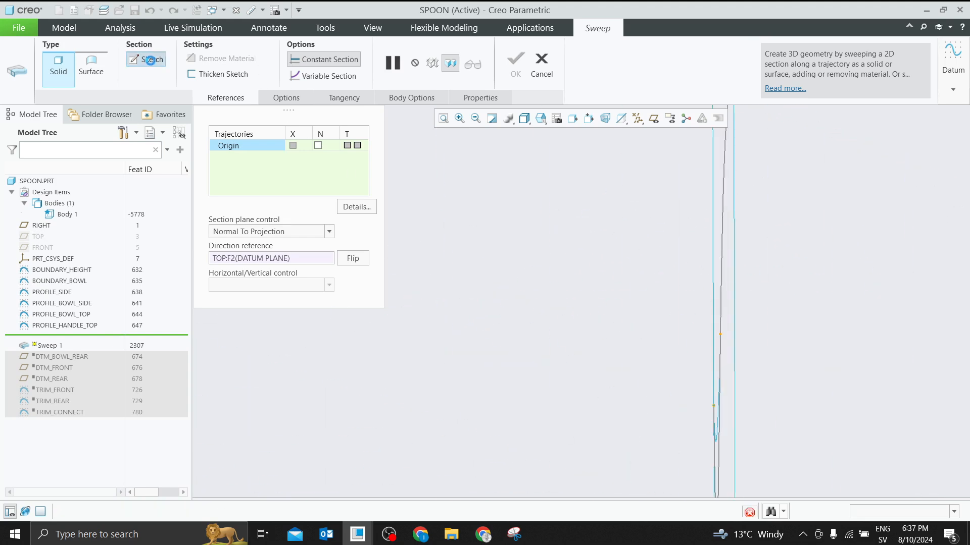
mouse_move(493, 222)
middle_mouse_down()
mouse_move(554, 265)
mouse_move(551, 289)
middle_mouse_up()
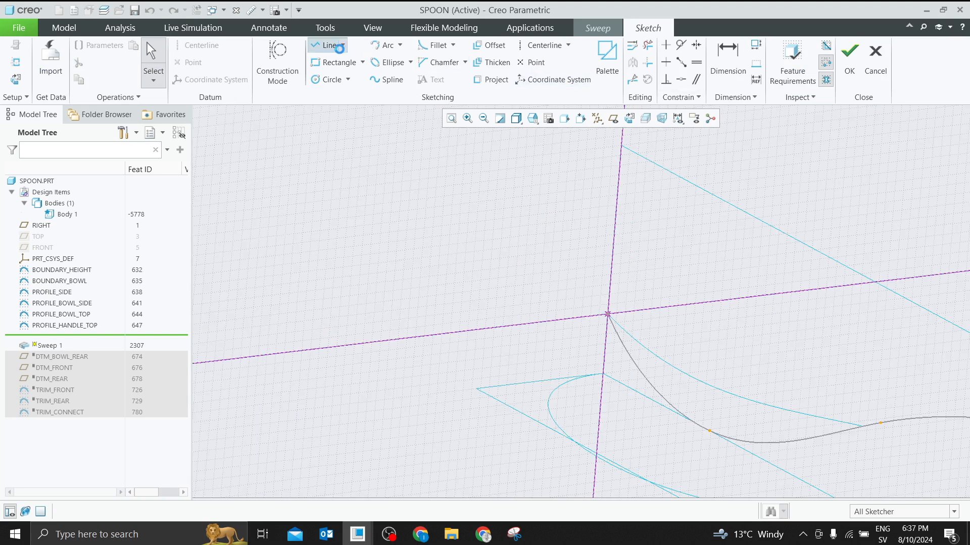
left_click(326, 45)
left_click(607, 315)
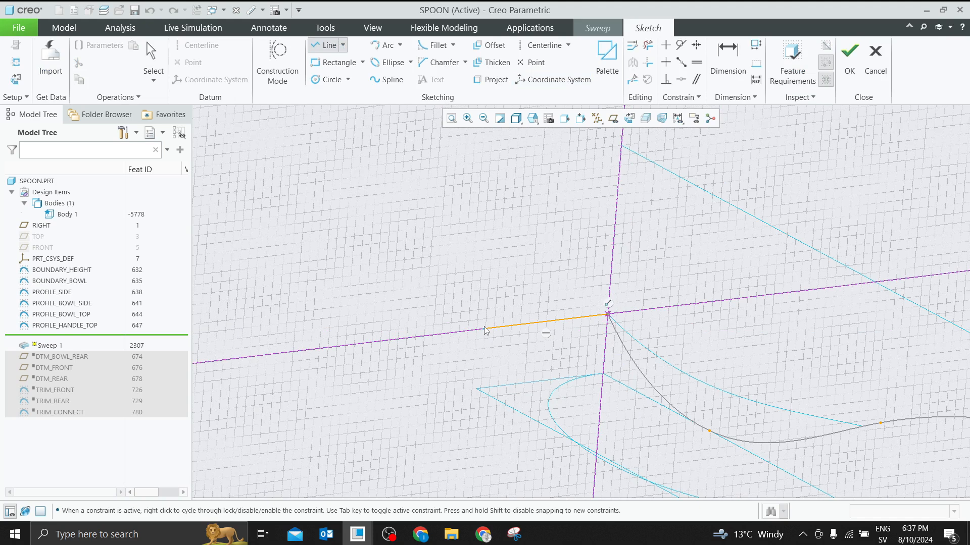
left_click(486, 328)
middle_click(485, 328)
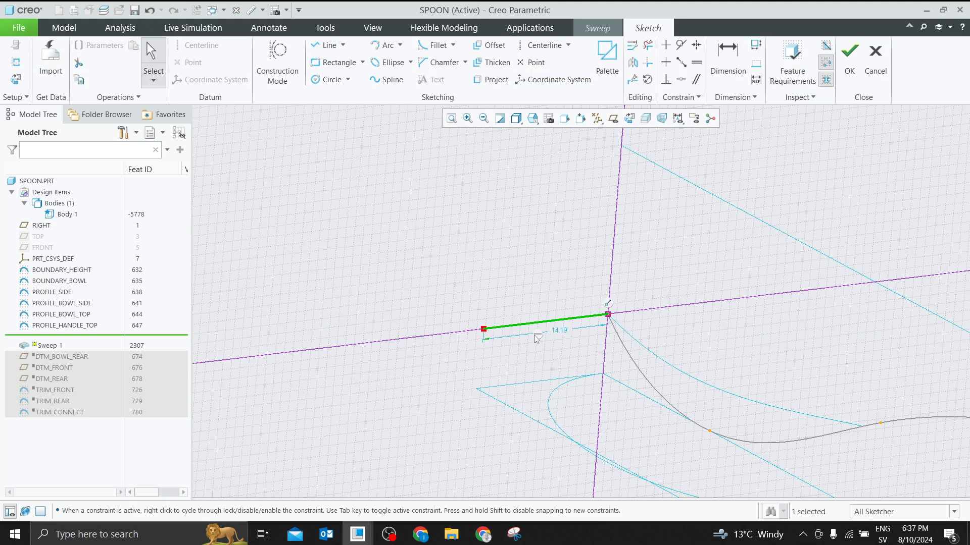
Set the section line's length to 10 and accept the sketch, letting the sweep change to a surface
double_click(562, 331)
type("10")
key("Return")
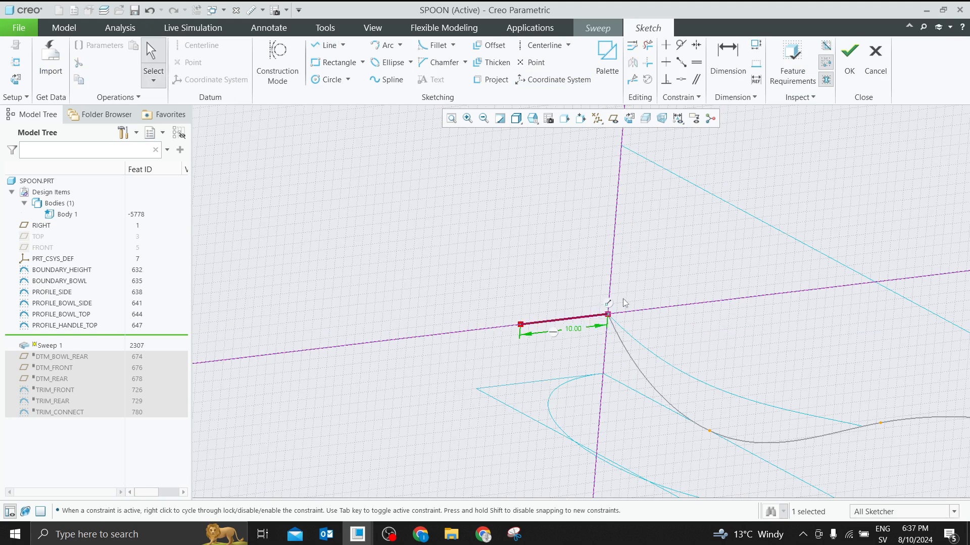
left_click(850, 53)
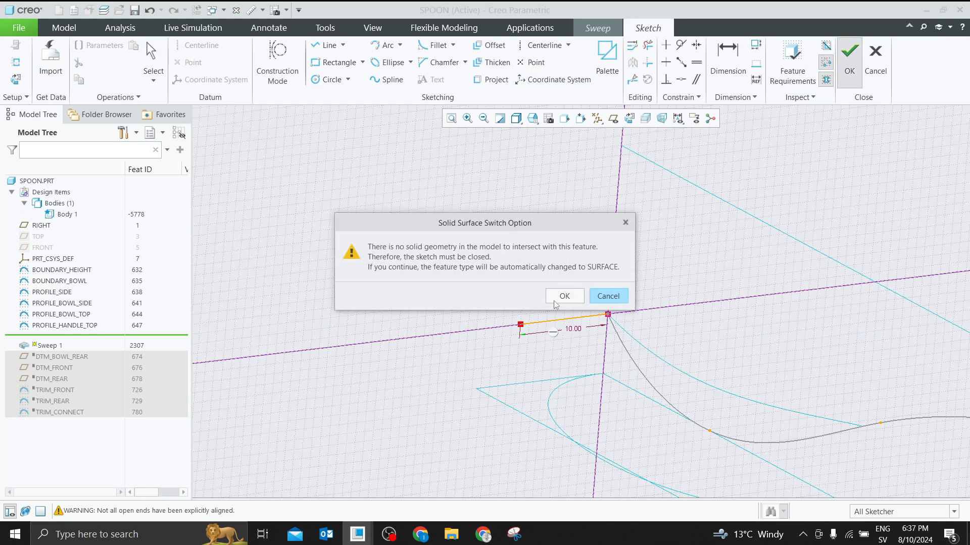
left_click(570, 299)
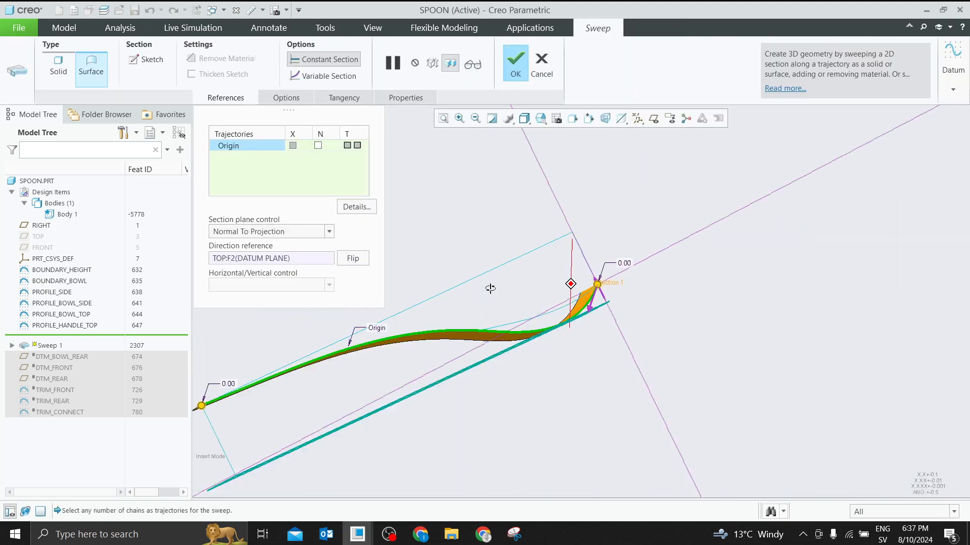
Inspect the swept surface preview along the curve and switch the section plane control to Normal To Trajectory
middle_click_drag(559, 282, 539, 177)
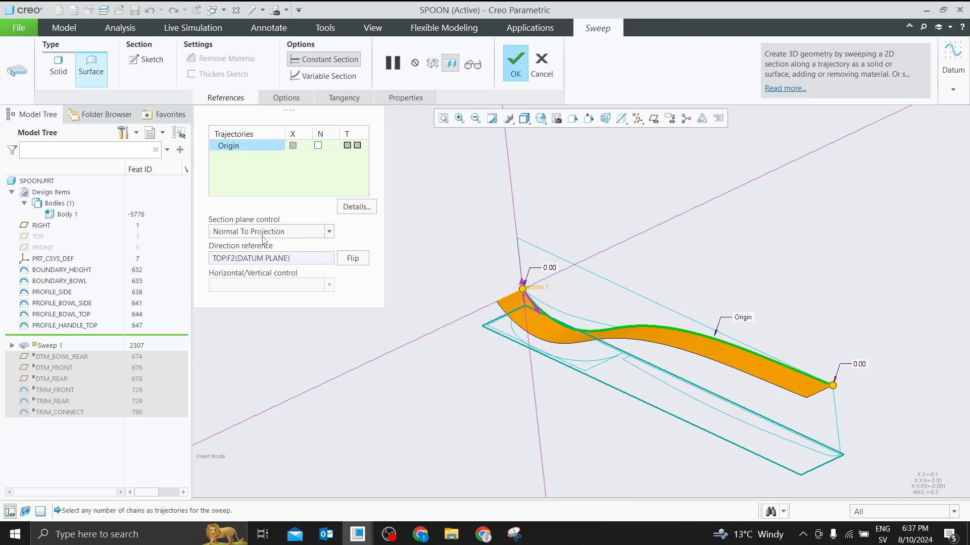
mouse_move(553, 303)
middle_mouse_down()
mouse_move(605, 268)
mouse_move(614, 280)
mouse_move(598, 290)
mouse_move(608, 295)
mouse_move(595, 284)
mouse_move(530, 292)
middle_mouse_up()
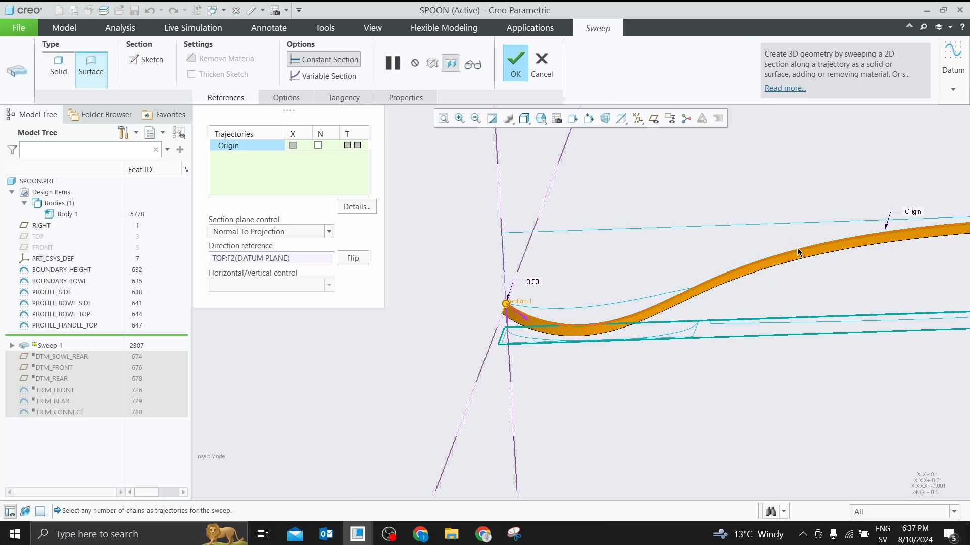
scroll(687, 269, "up", 1)
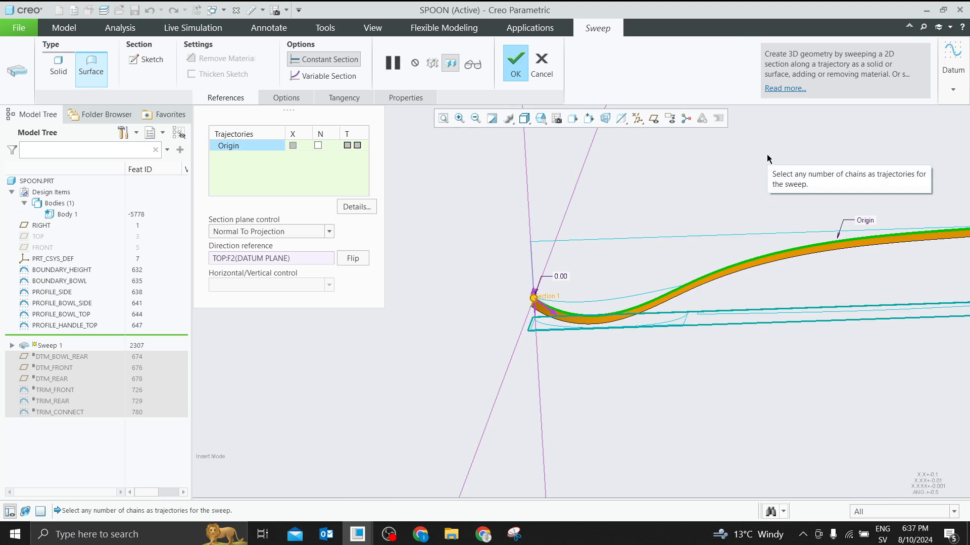
scroll(550, 365, "up", 2)
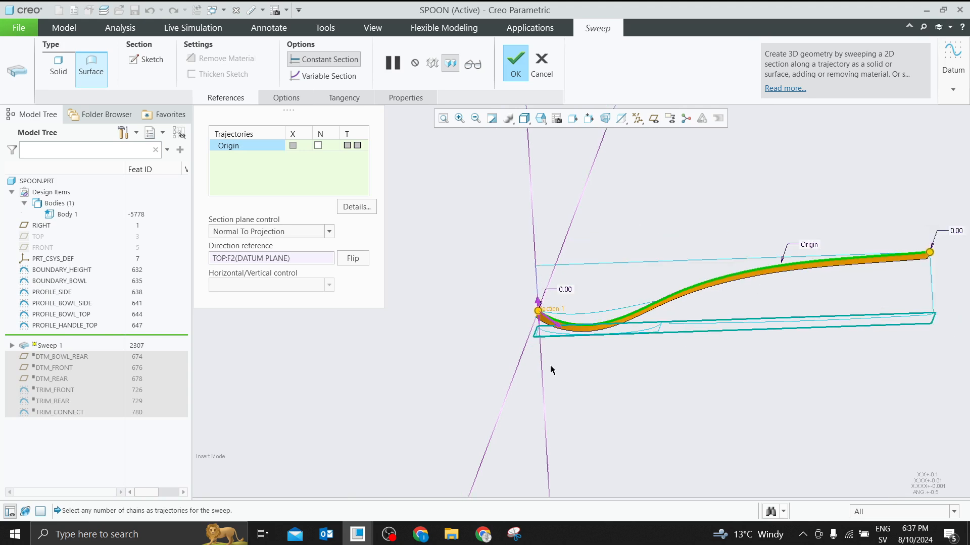
scroll(753, 284, "down", 1)
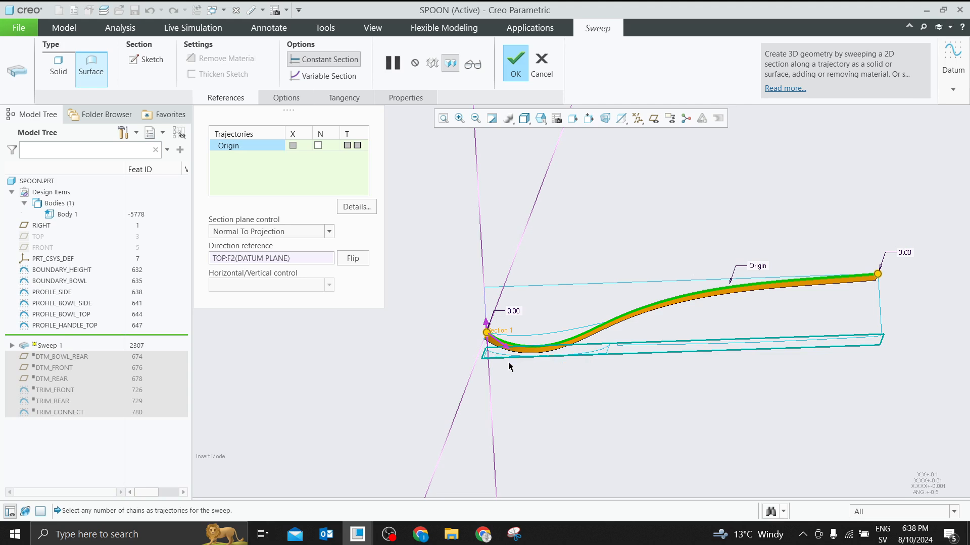
left_click(329, 232)
left_click(260, 245)
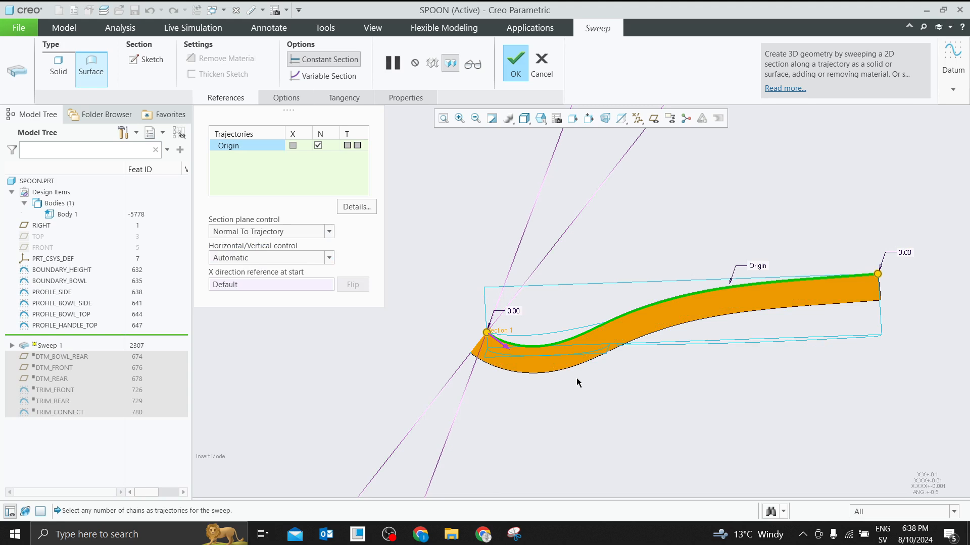
middle_click_drag(579, 382, 569, 330)
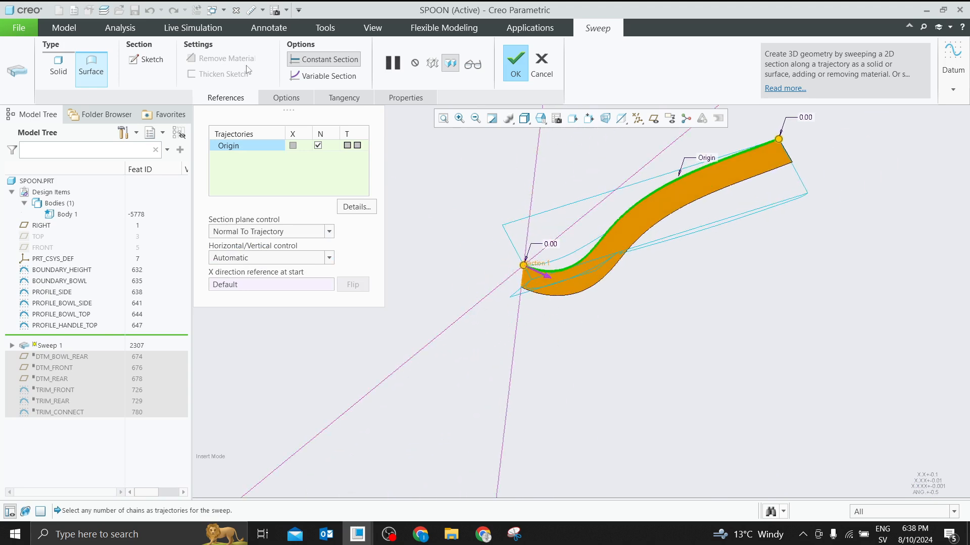
Open the sweep's section sketch, remove the line's horizontal constraint and swing its free end upward
left_click(146, 59)
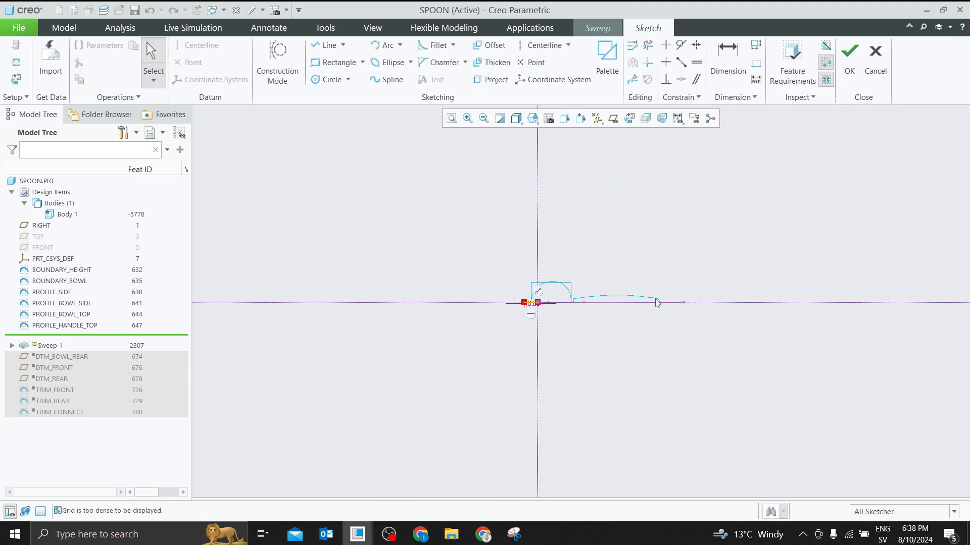
scroll(525, 309, "down", 5)
left_click(524, 297)
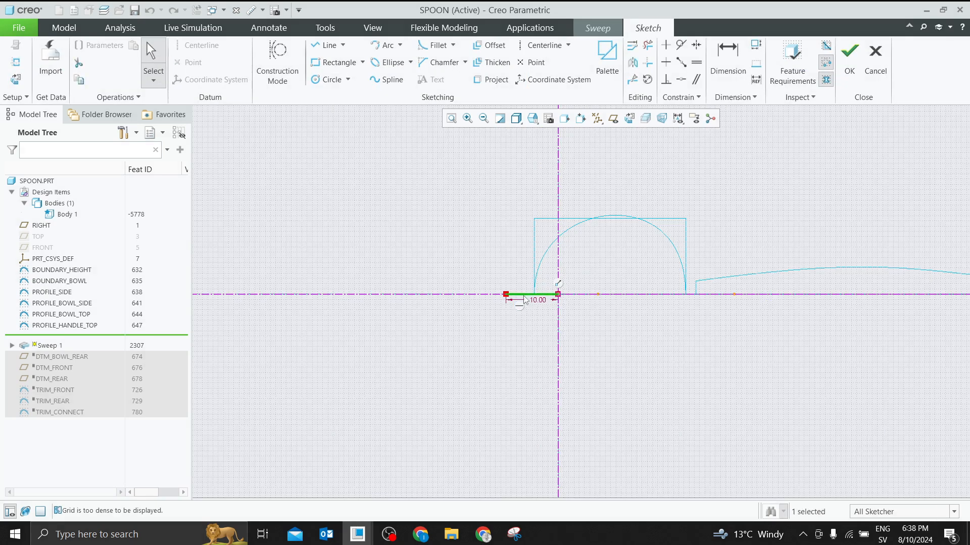
left_click(518, 310)
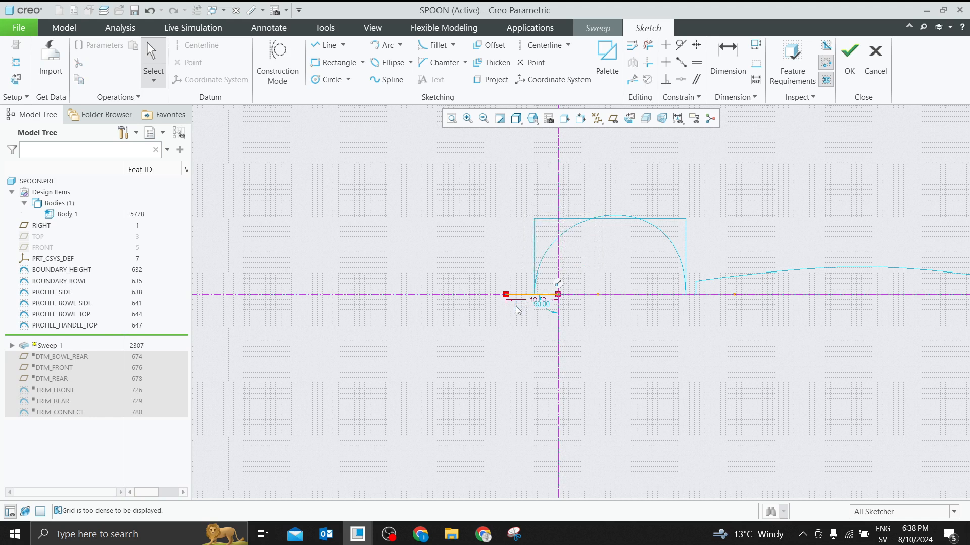
left_click_drag(506, 295, 550, 243)
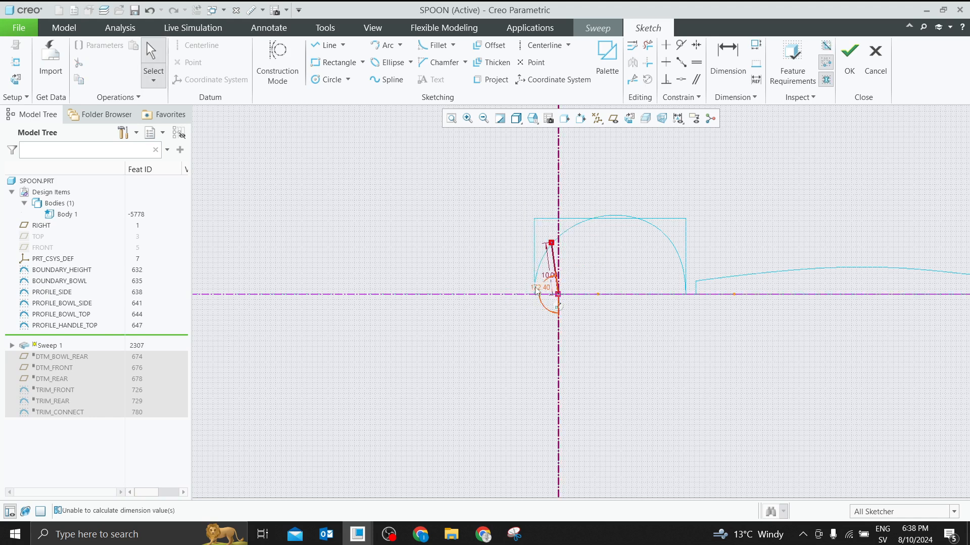
Set the section line's angle to 180 degrees and accept the sketch
double_click(536, 288)
type("180")
key("Return")
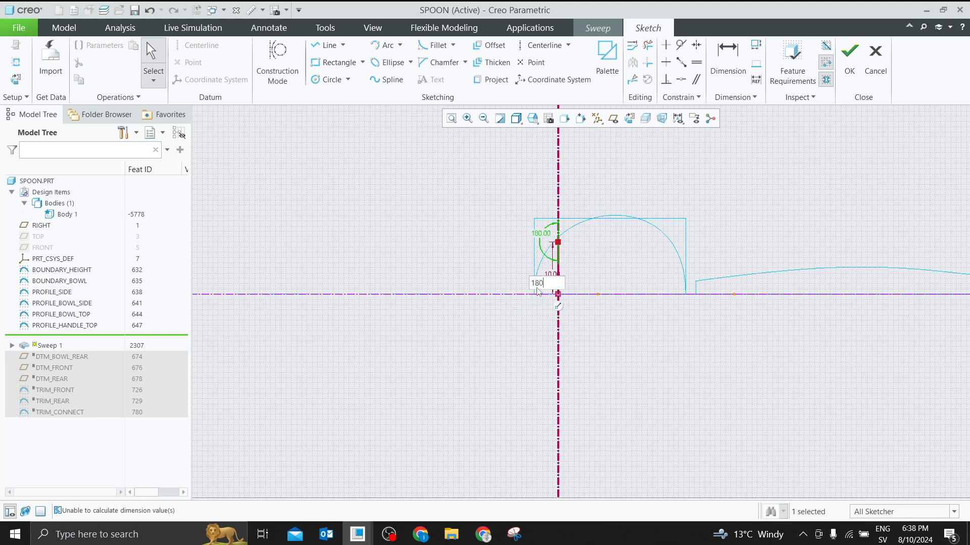
scroll(538, 291, "up", 2)
middle_click_drag(540, 290, 690, 261)
left_click(849, 56)
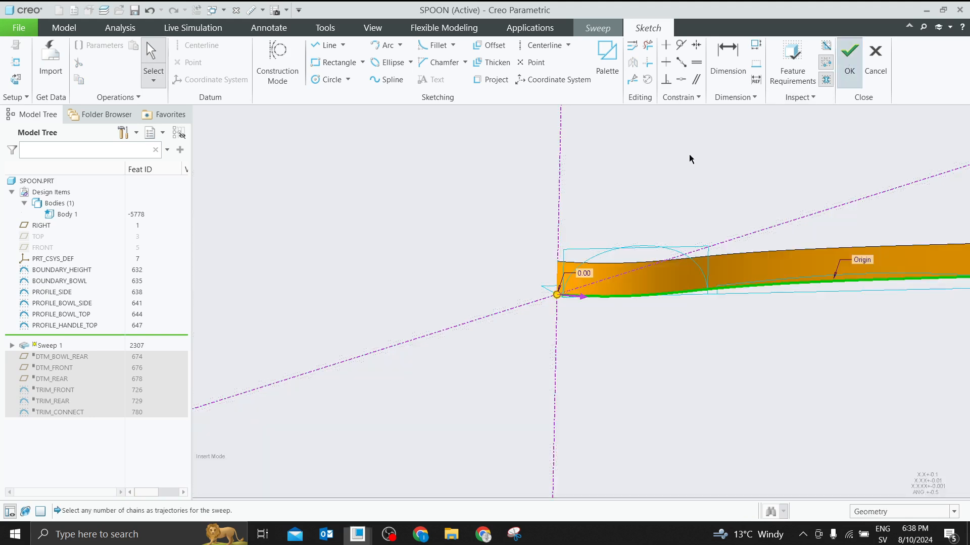
Examine from several directions how the Normal To Trajectory surface runs along the curve with the upright section line
scroll(500, 260, "up", 3)
middle_click_drag(472, 279, 525, 355)
scroll(589, 306, "up", 3)
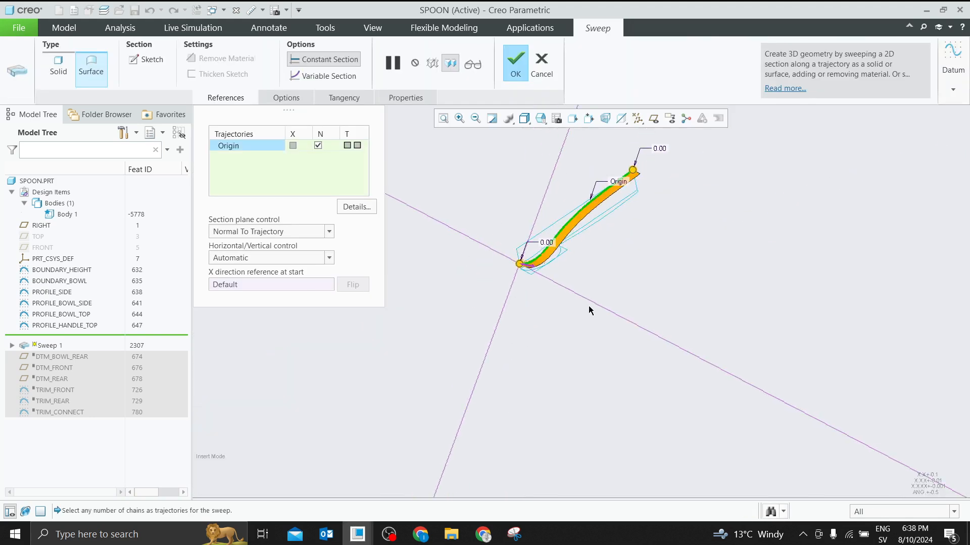
scroll(621, 193, "down", 3)
scroll(591, 326, "down", 2)
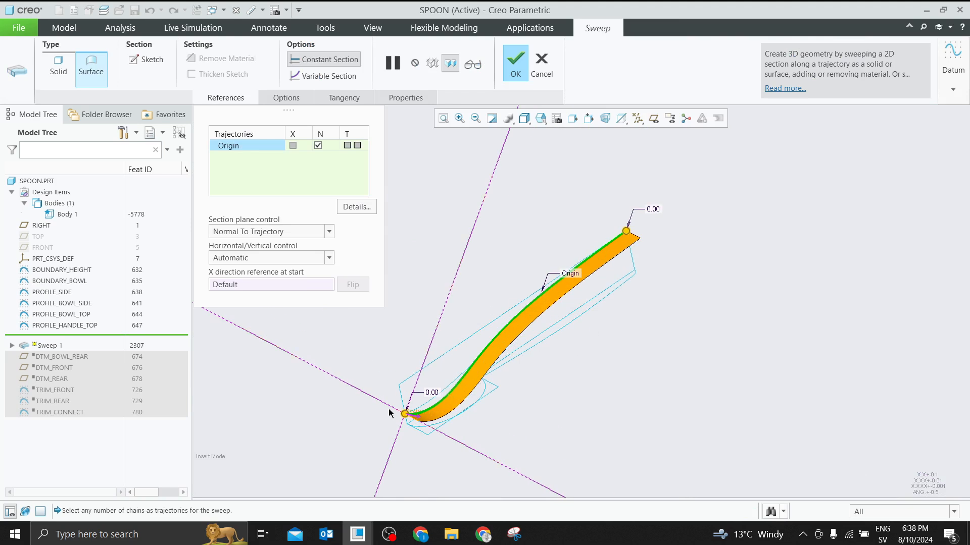
middle_click_drag(473, 396, 499, 391)
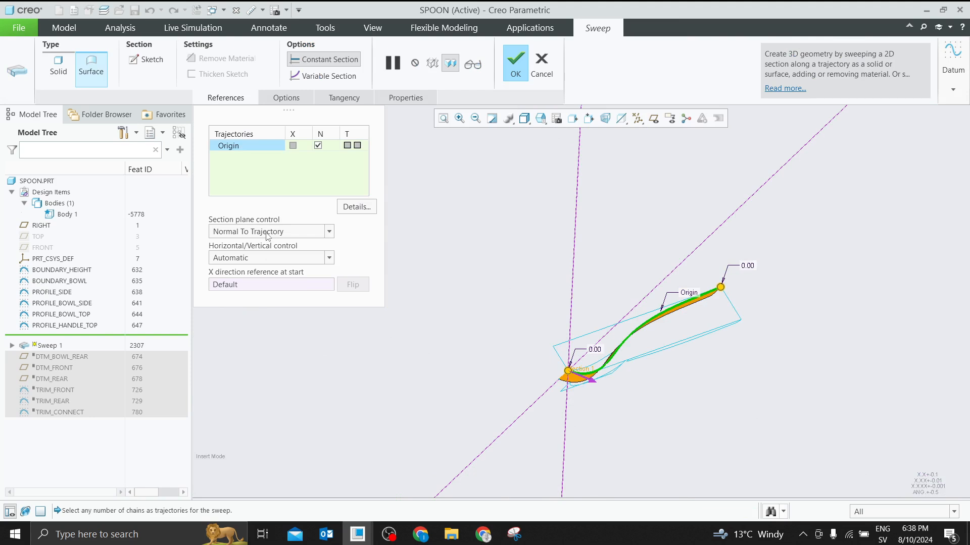
middle_click_drag(496, 340, 634, 394)
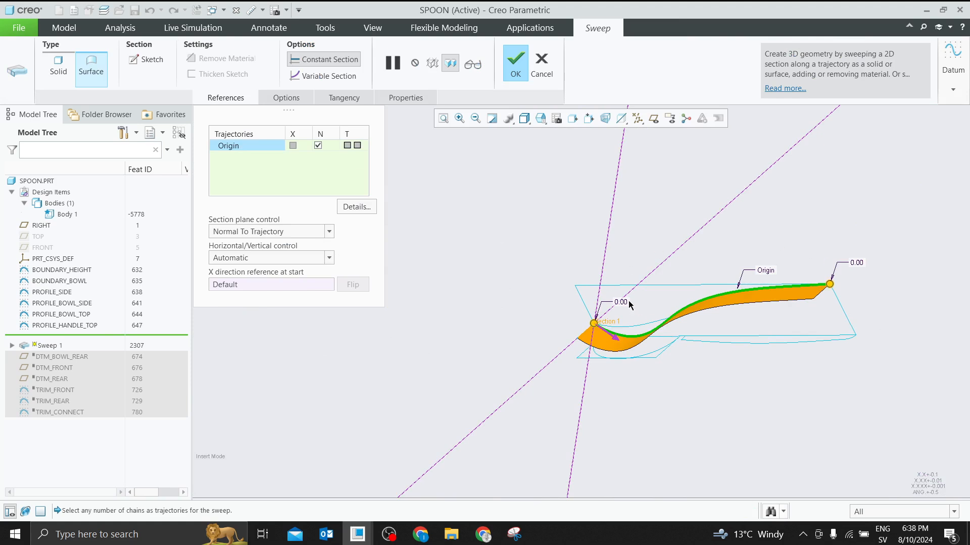
left_click(147, 60)
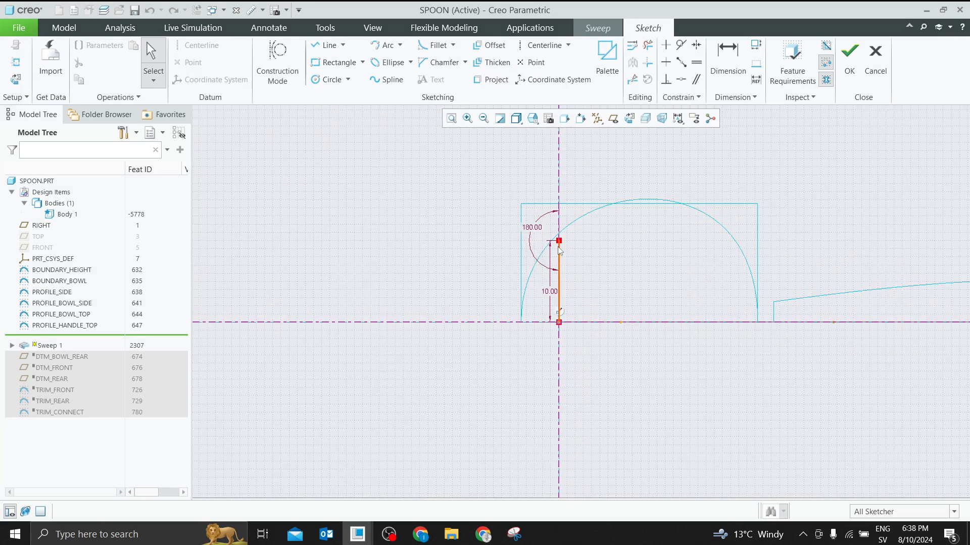
left_click(536, 227)
key("Delete")
mouse_move(562, 245)
left_mouse_down()
mouse_move(537, 244)
mouse_move(518, 317)
left_mouse_up()
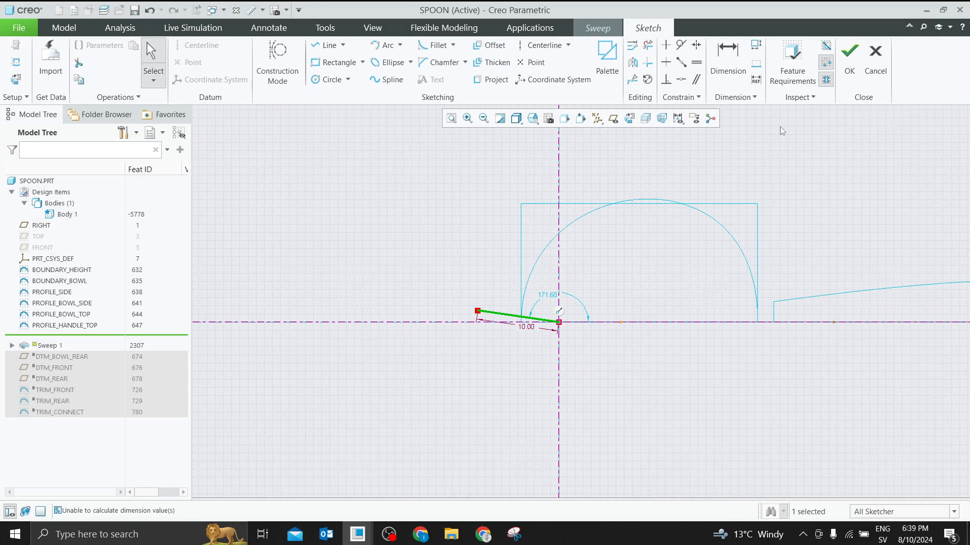
left_click(876, 56)
left_click(525, 291)
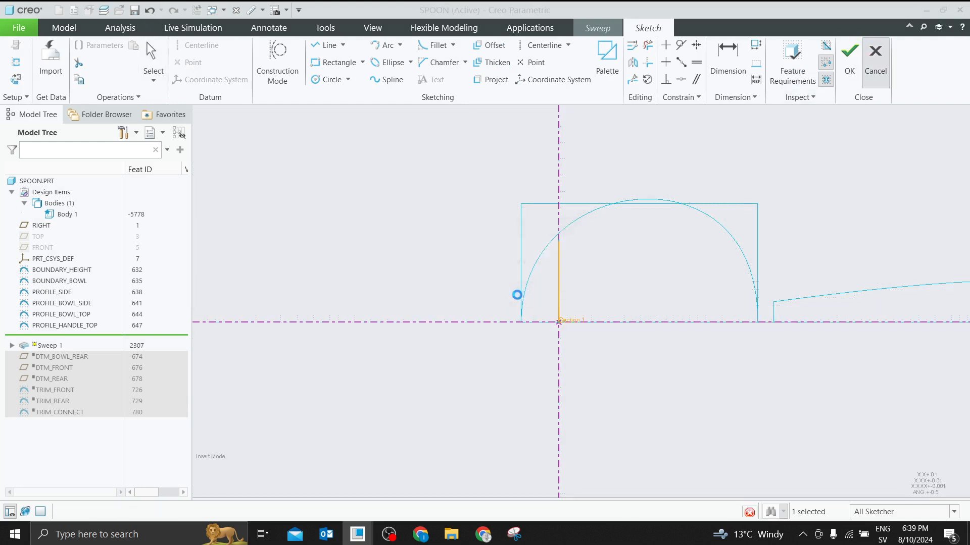
Switch the section plane control to Normal To Projection and delete the vertical line from the sweep's section sketch
left_click(308, 231)
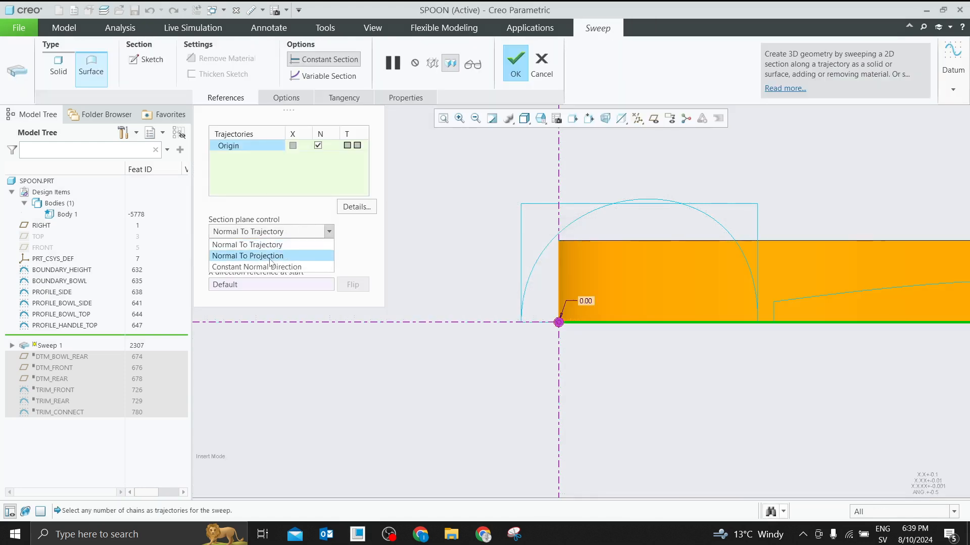
left_click(270, 240)
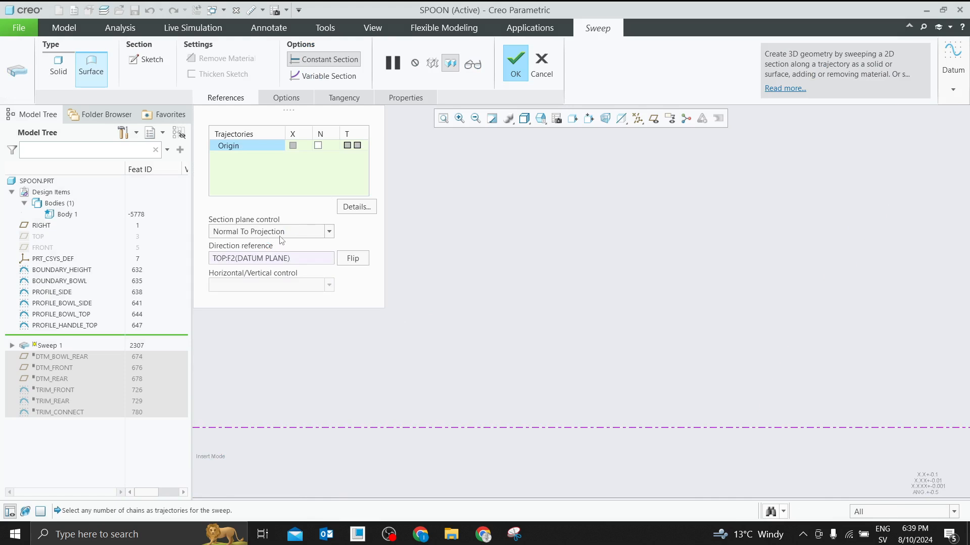
left_click(146, 59)
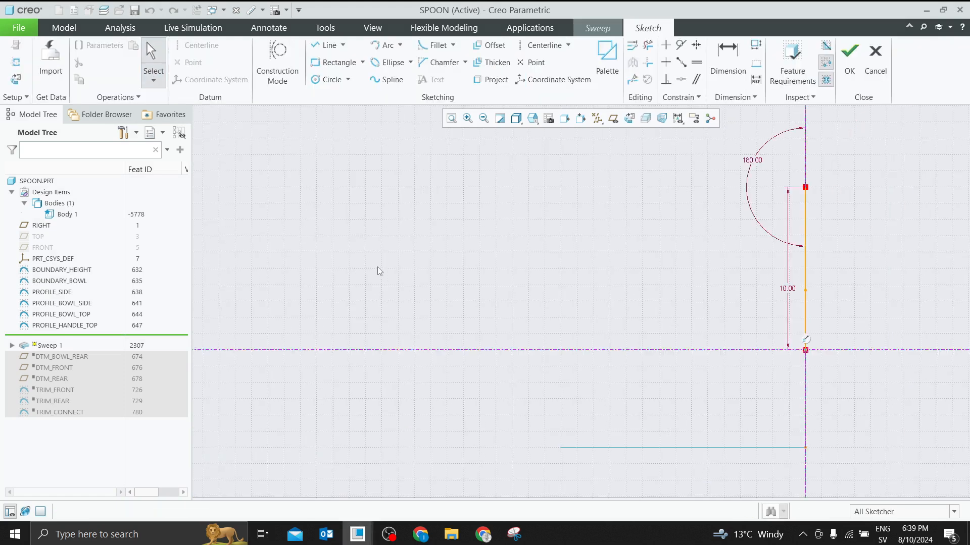
scroll(387, 298, "up", 2)
scroll(638, 293, "up", 2)
middle_click_drag(642, 302, 667, 346)
scroll(667, 347, "up", 2)
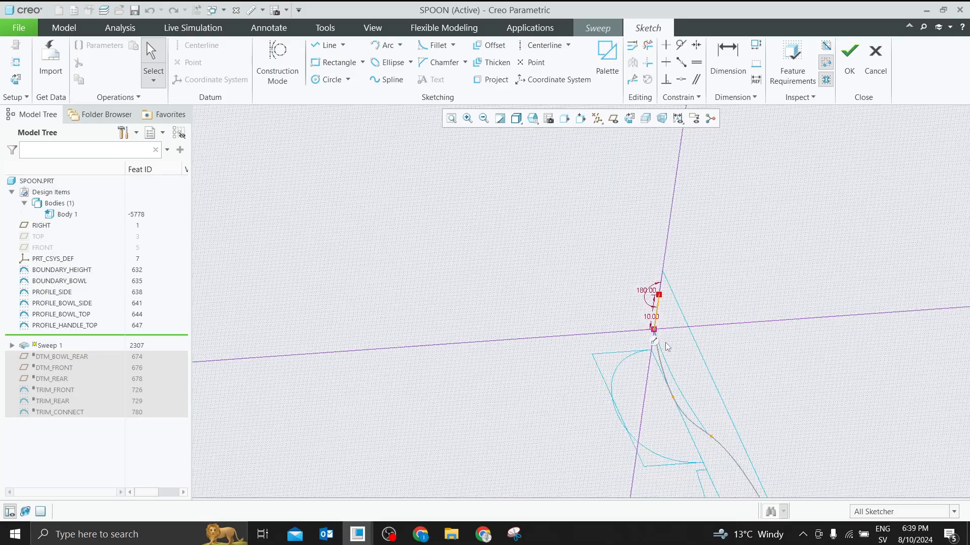
mouse_move(664, 311)
middle_mouse_down()
mouse_move(644, 284)
mouse_move(656, 300)
middle_mouse_up()
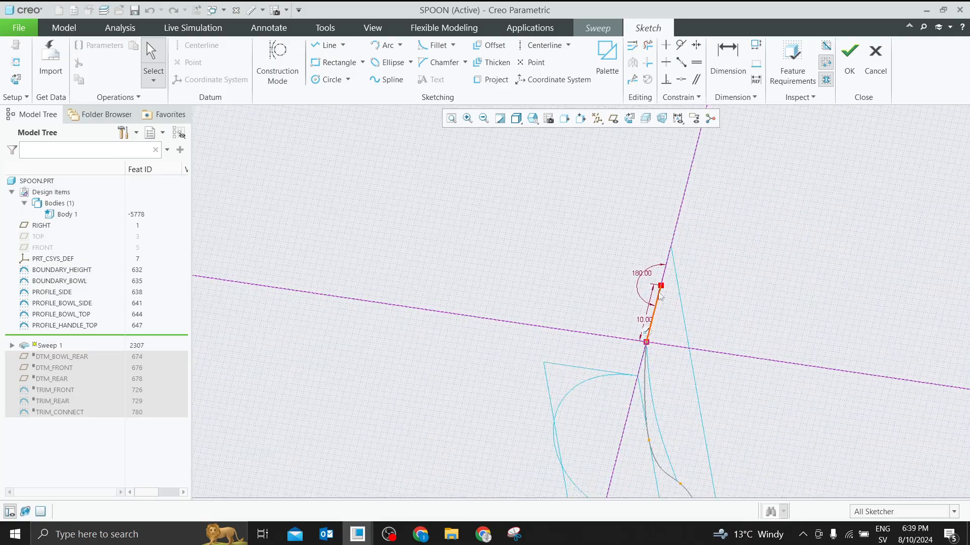
left_click(658, 301)
key("Delete")
Draw a horizontal section line from the trajectory's start point, set its length to 10 and accept the sketch
key("l")
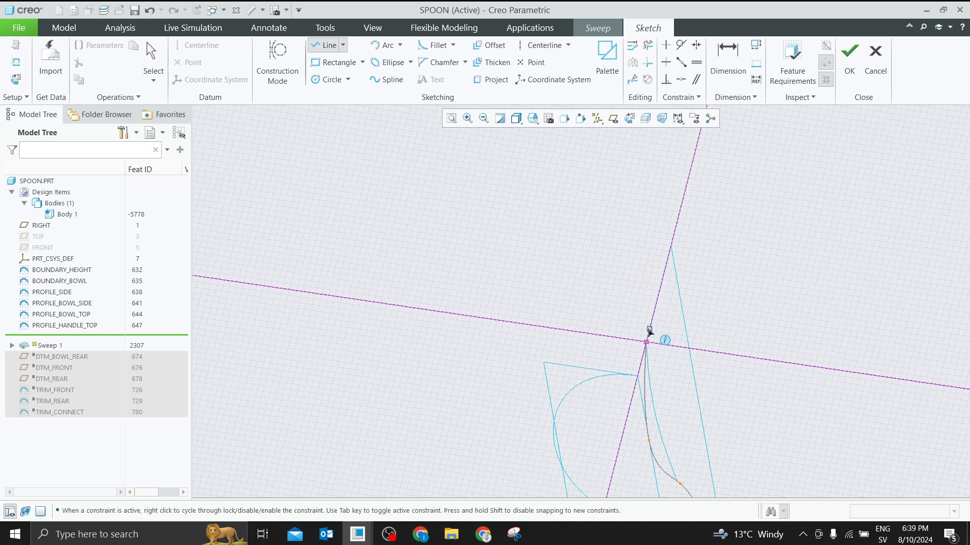
left_click(646, 342)
left_click(578, 338)
left_click(849, 56)
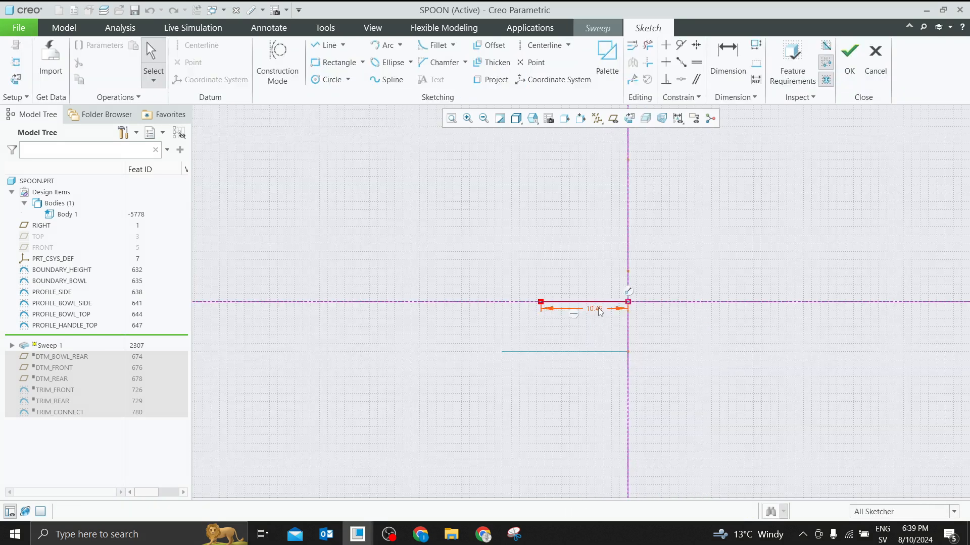
double_click(600, 309)
type("10")
key("Return")
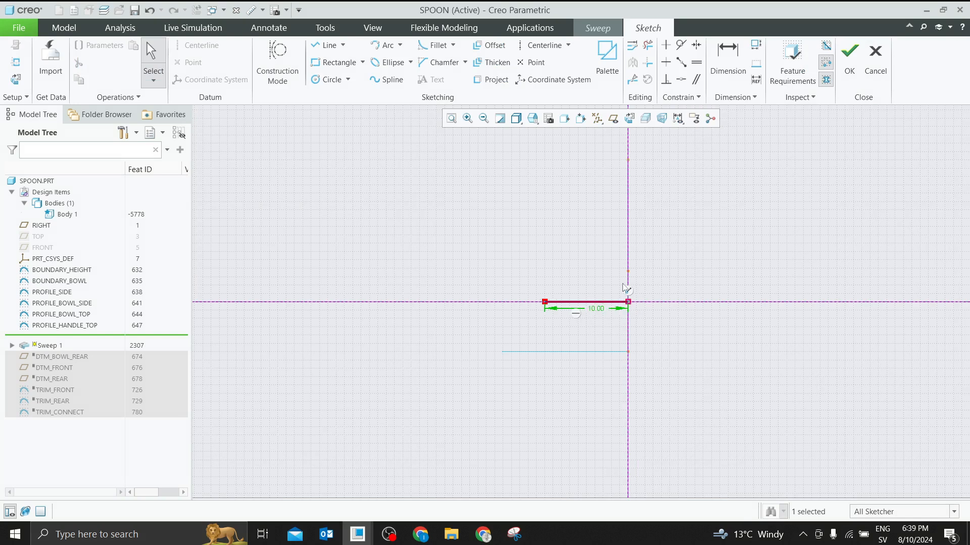
left_click(838, 57)
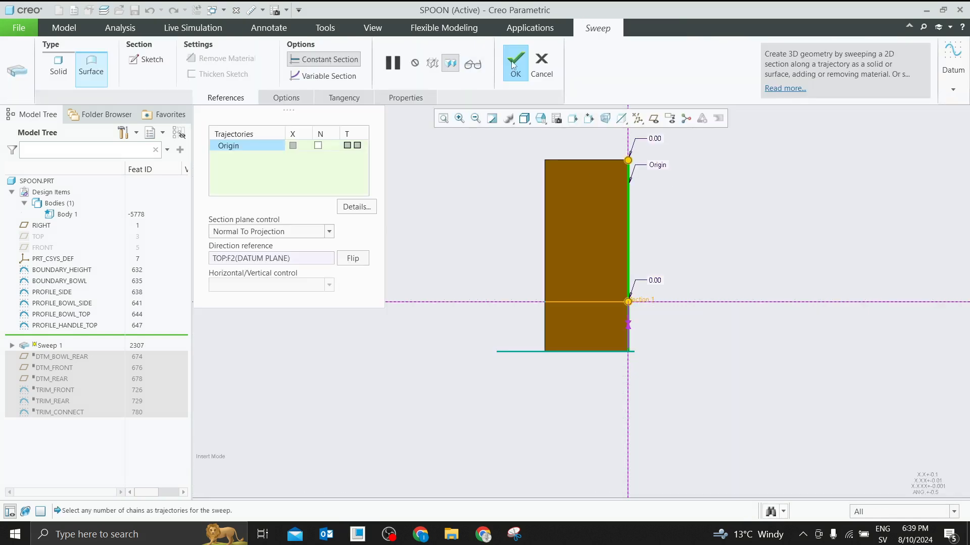
Complete the surface sweep along the spoon's side profile
left_click(514, 64)
middle_click_drag(506, 217, 487, 274)
middle_click_drag(439, 252, 639, 172)
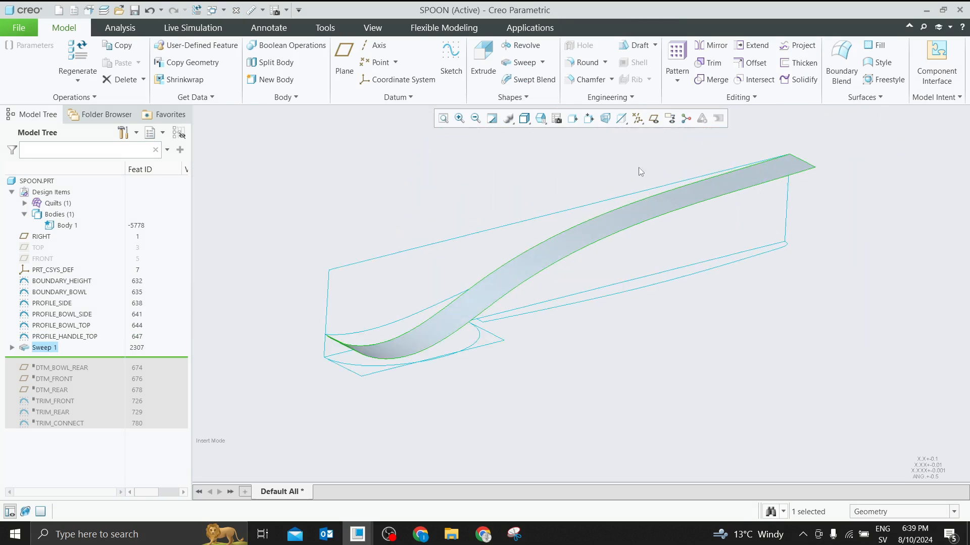
Project the PROFILE_HANDLE_TOP sketch onto the swept surface, with the TOP datum plane as direction reference
left_click(515, 322)
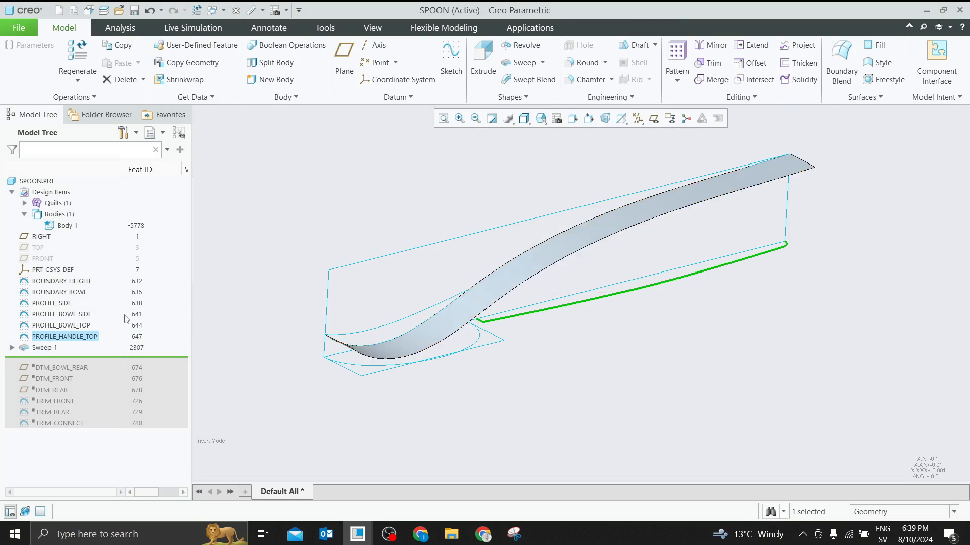
right_click(79, 341)
key("Escape")
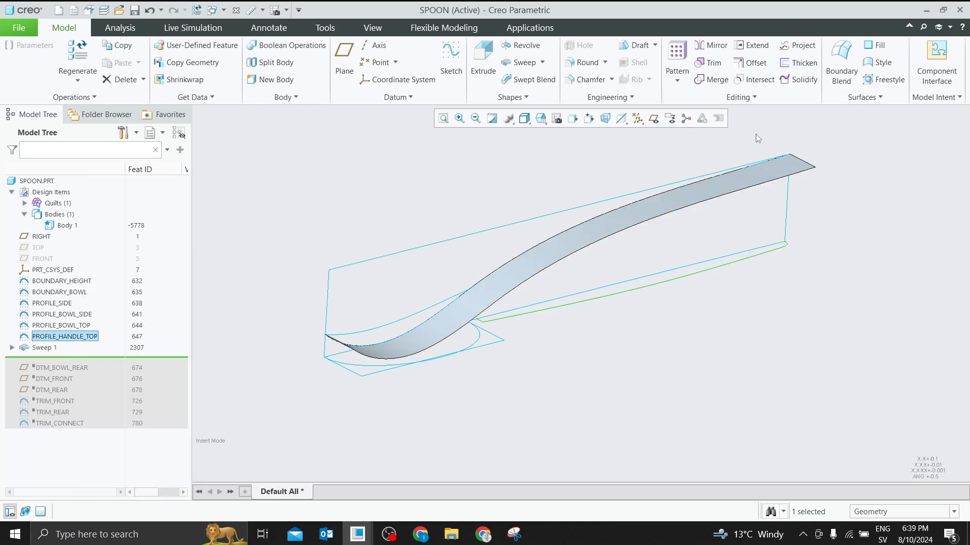
left_click(798, 45)
left_click(697, 199)
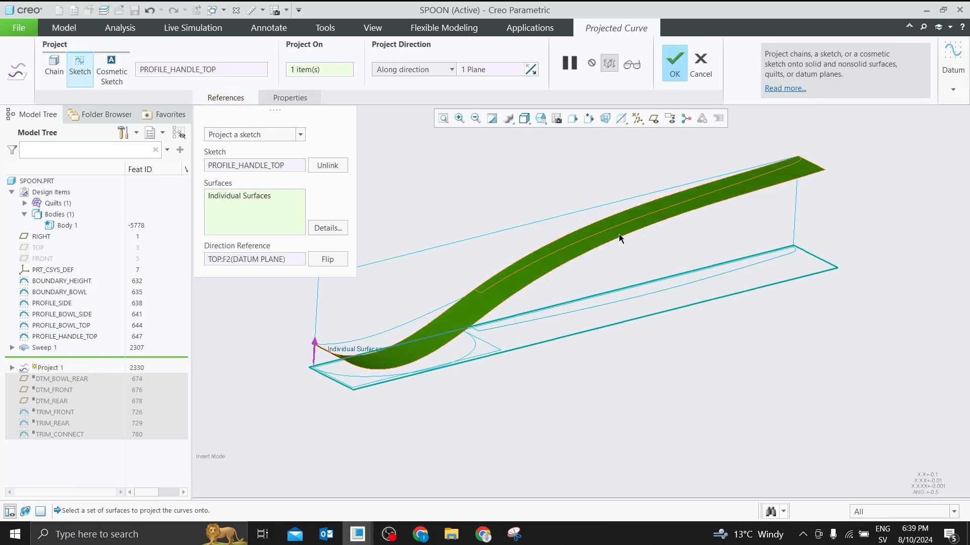
left_click(674, 64)
Hide the BOUNDARY_HEIGHT, BOUNDARY_BOWL, PROFILE_SIDE and PROFILE_HANDLE_TOP sketches
scroll(581, 246, "up", 3)
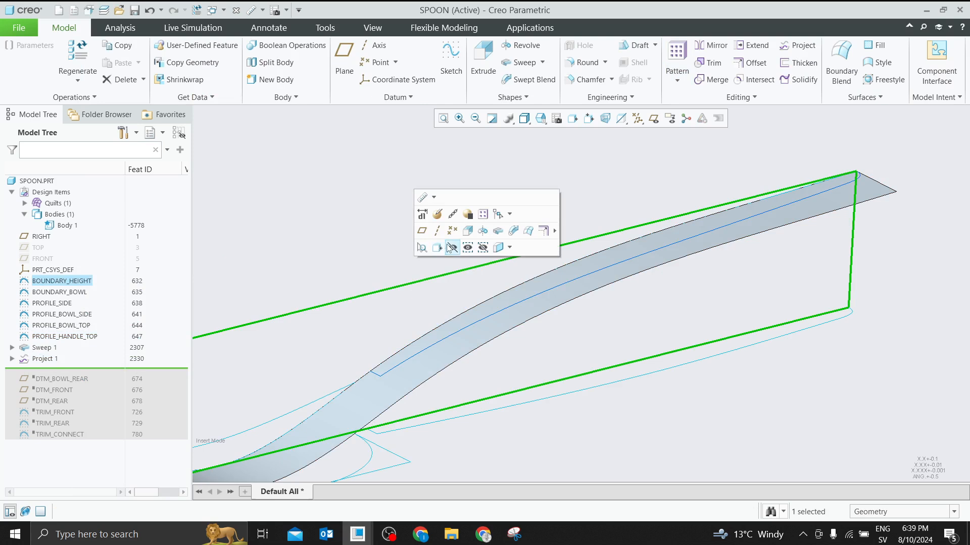
left_click(452, 247)
scroll(566, 269, "down", 2)
left_click(73, 291)
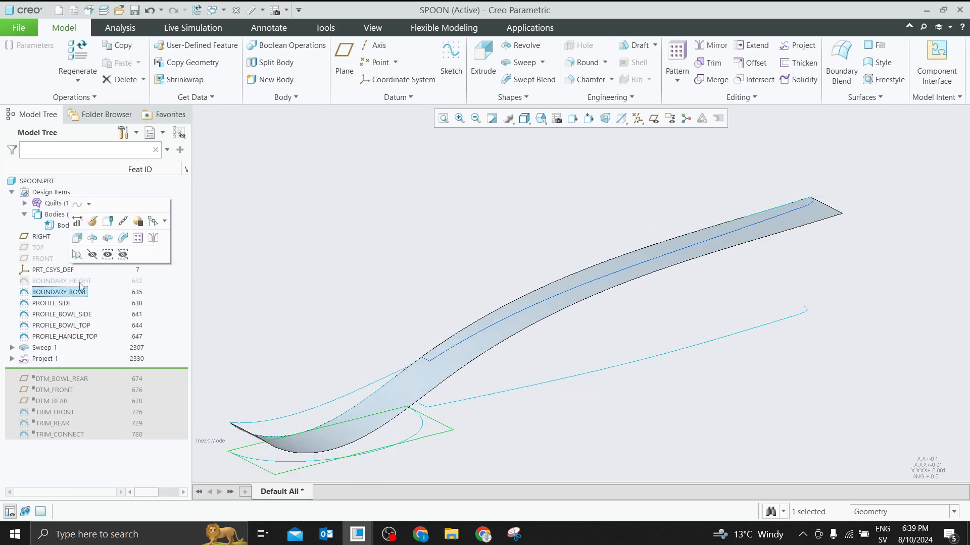
left_click(93, 258)
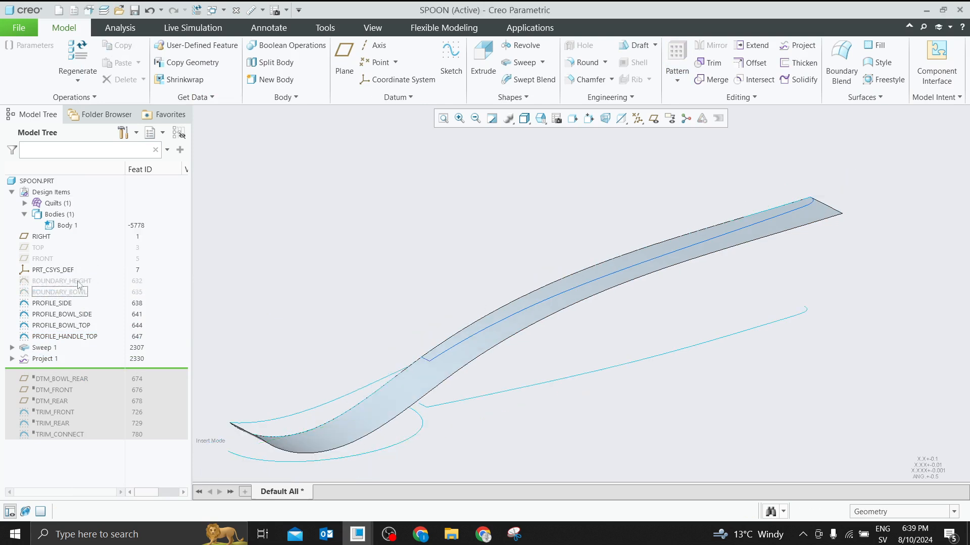
left_click(53, 303)
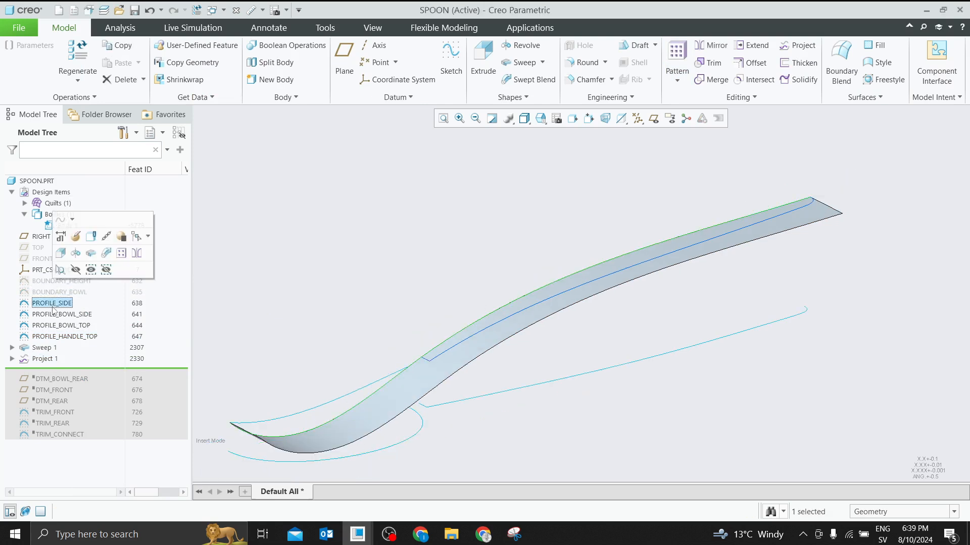
left_click(91, 269)
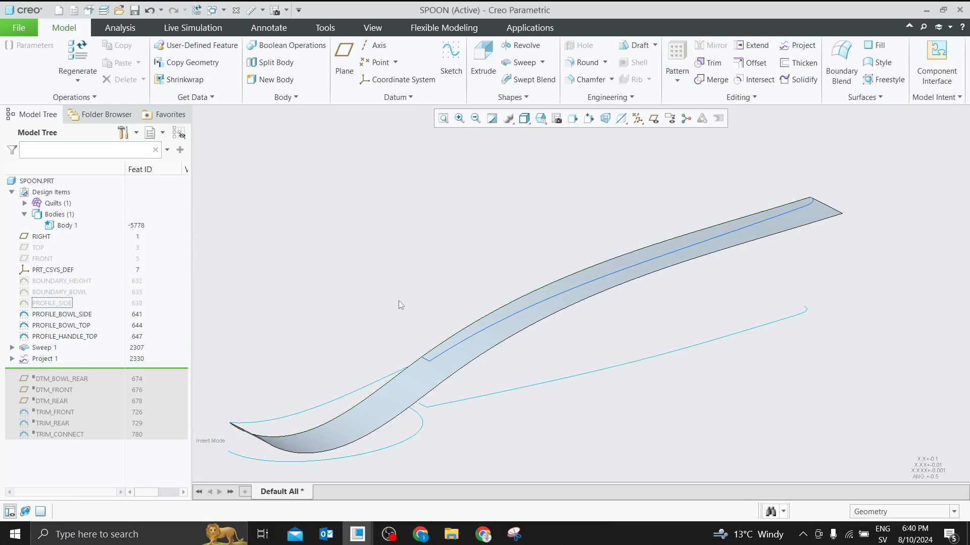
left_click(499, 390)
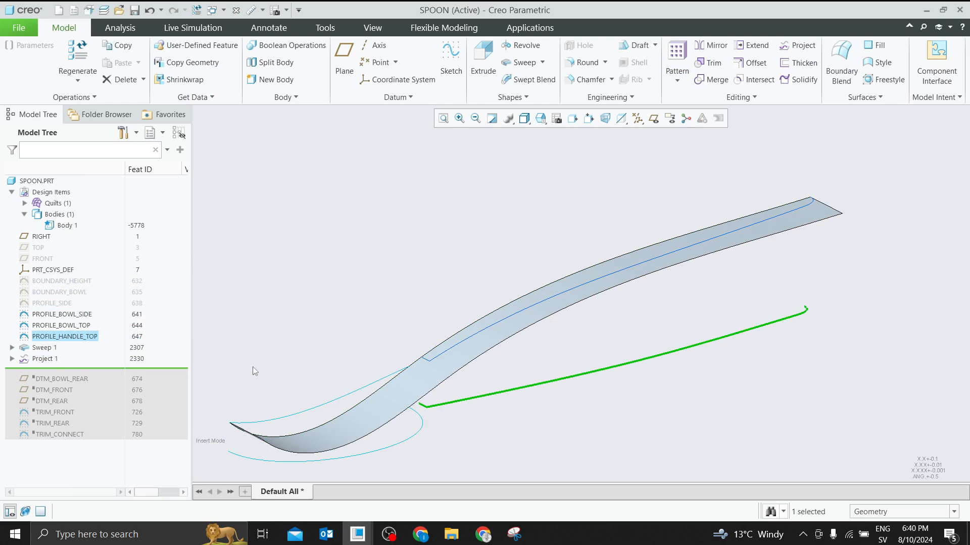
right_click(73, 334)
left_click(92, 302)
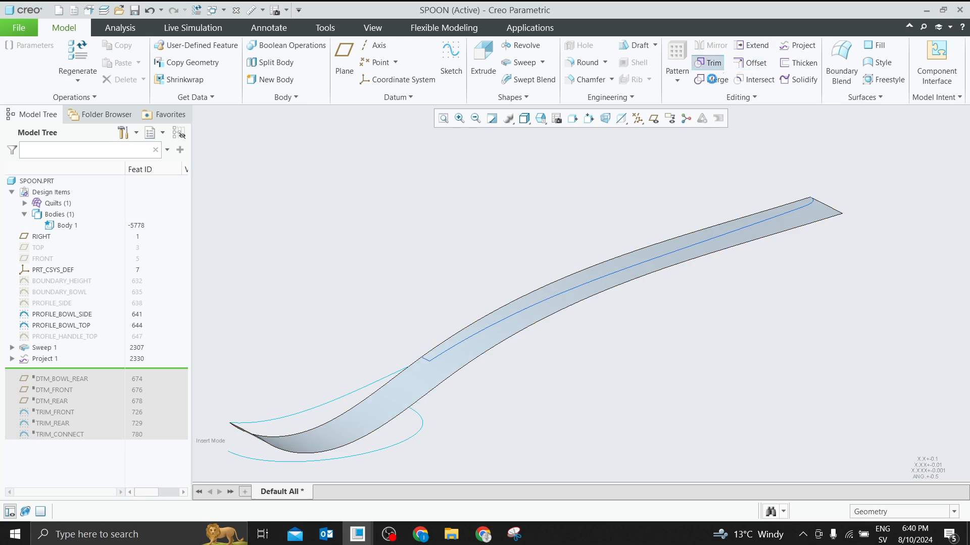
Trim the swept surface with the projected handle curve, keeping the part inside the handle outline
left_click(708, 63)
left_click(506, 304)
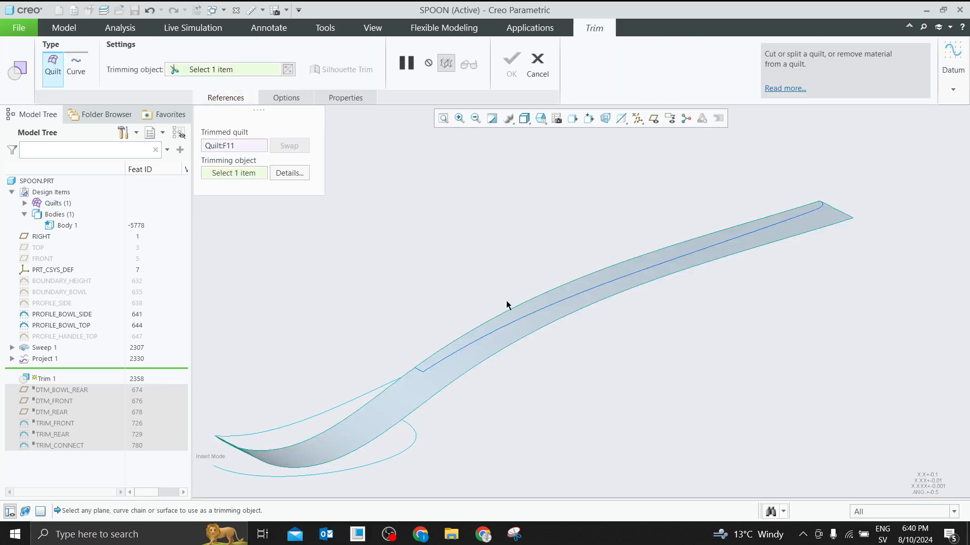
left_click(510, 324)
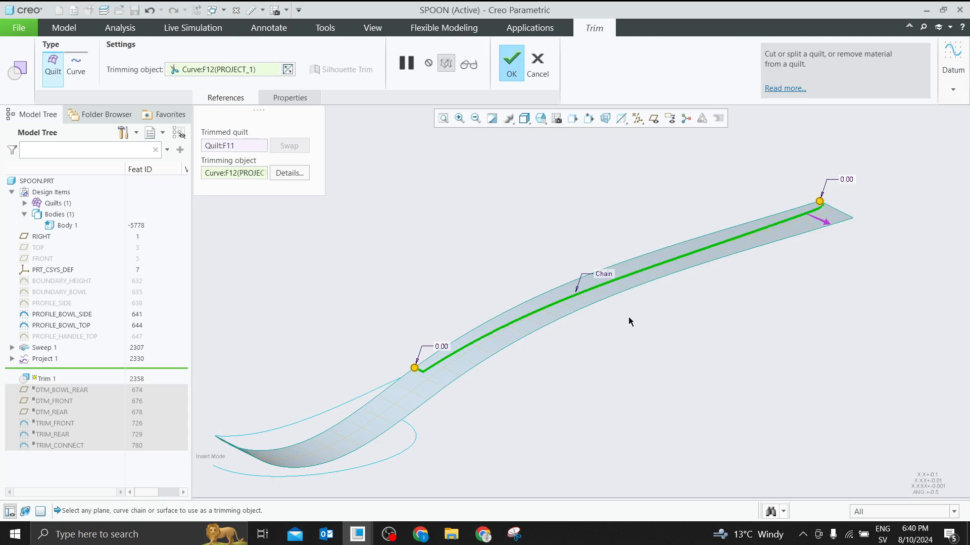
left_click(823, 221)
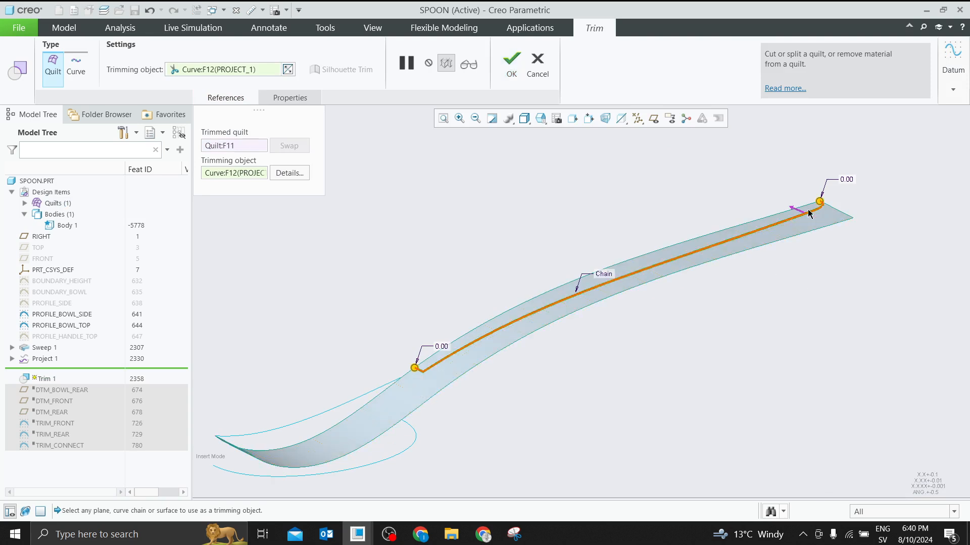
left_click(510, 76)
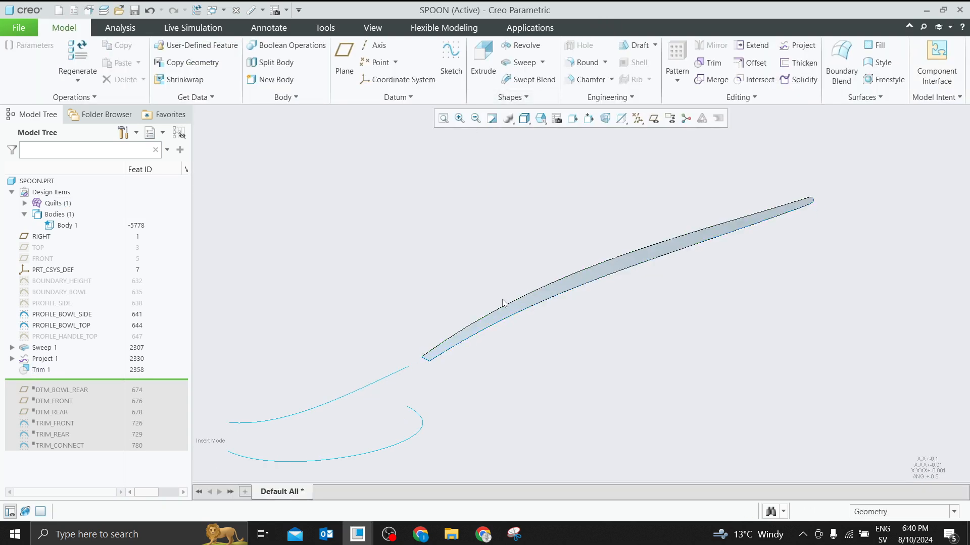
Show the PROFILE_SIDE sketch again
scroll(503, 303, "up", 3)
scroll(354, 379, "down", 2)
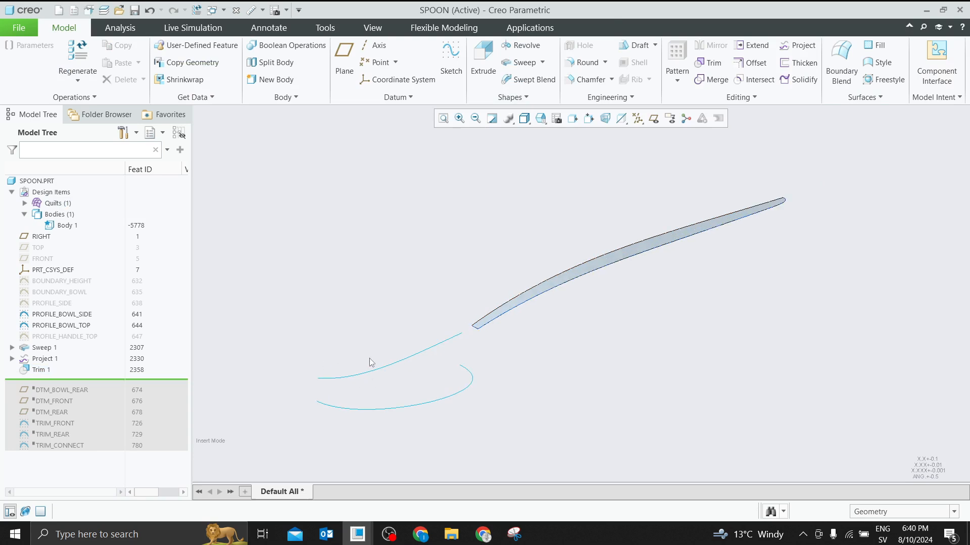
middle_click_drag(369, 359, 370, 356)
left_click(72, 336)
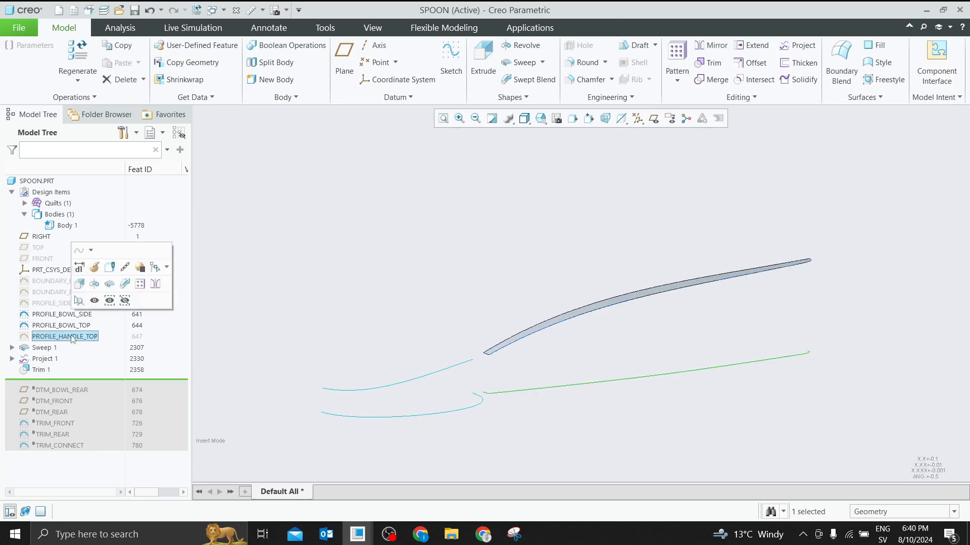
left_click(49, 304)
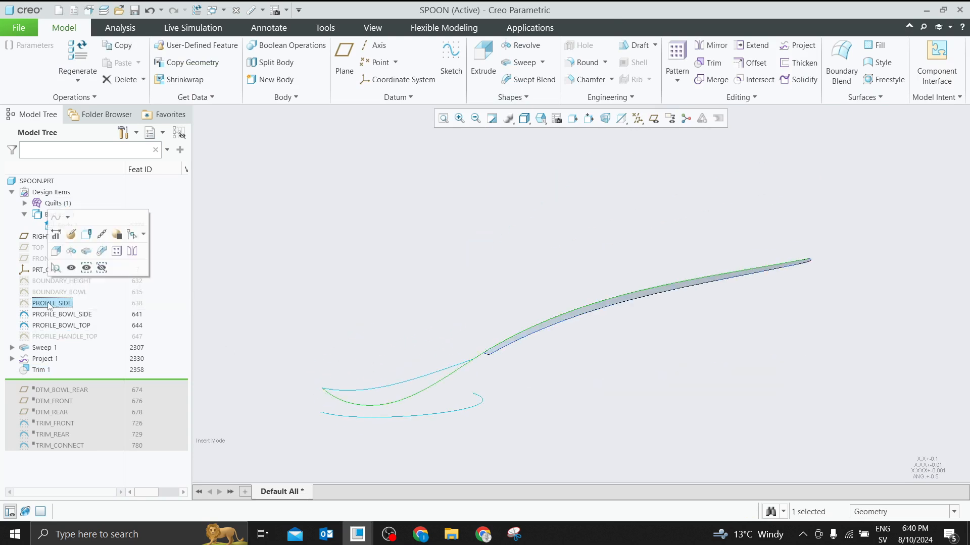
left_click(71, 268)
left_click(433, 287)
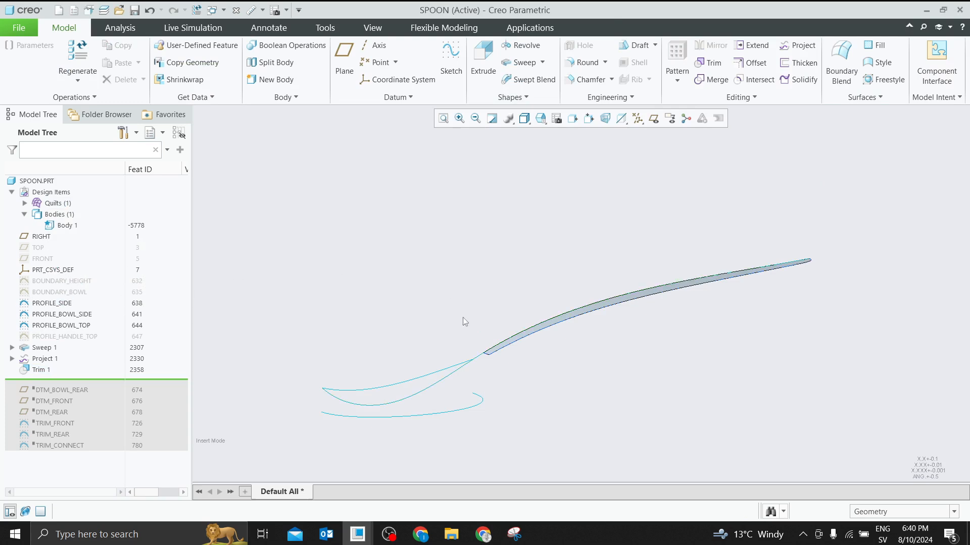
Extrude the PROFILE_BOWL_SIDE sketch as a surface with a depth of 29.20
middle_click_drag(578, 302, 584, 316)
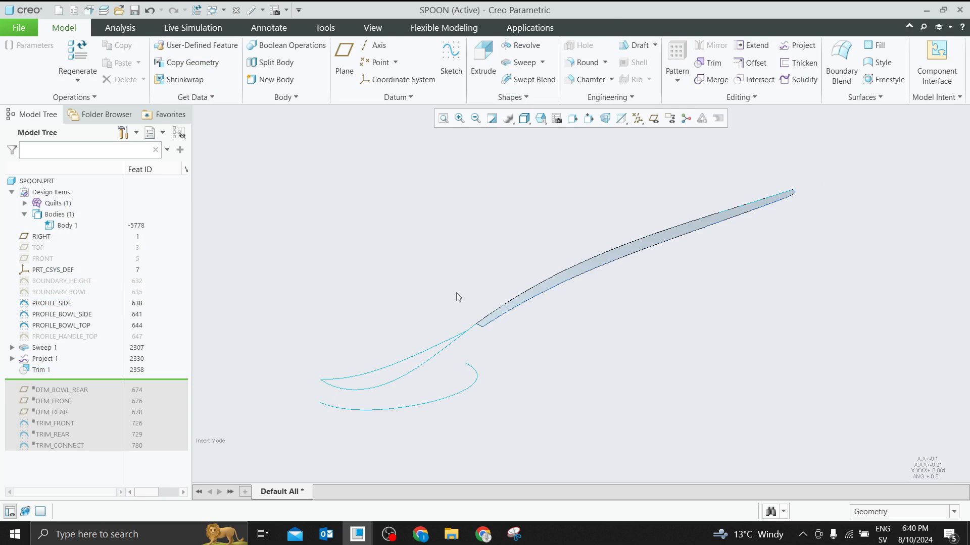
mouse_move(446, 304)
middle_mouse_down()
mouse_move(457, 329)
mouse_move(495, 340)
mouse_move(467, 360)
middle_mouse_up()
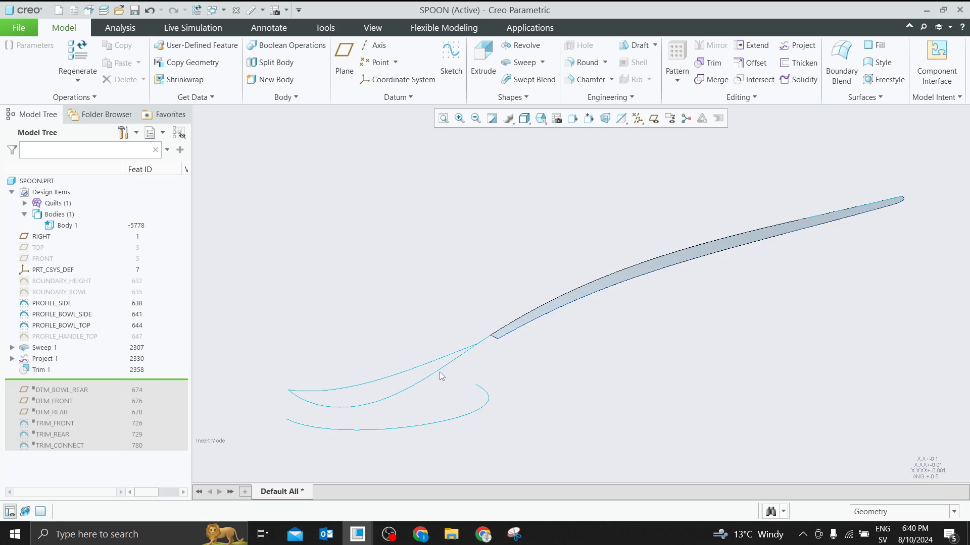
left_click(526, 122)
left_click(541, 119)
left_click(563, 178)
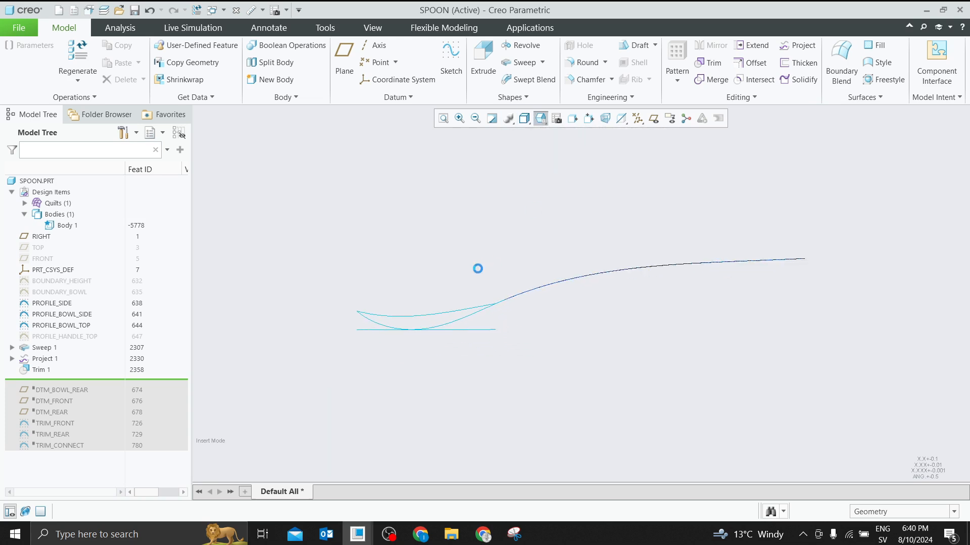
scroll(439, 293, "up", 2)
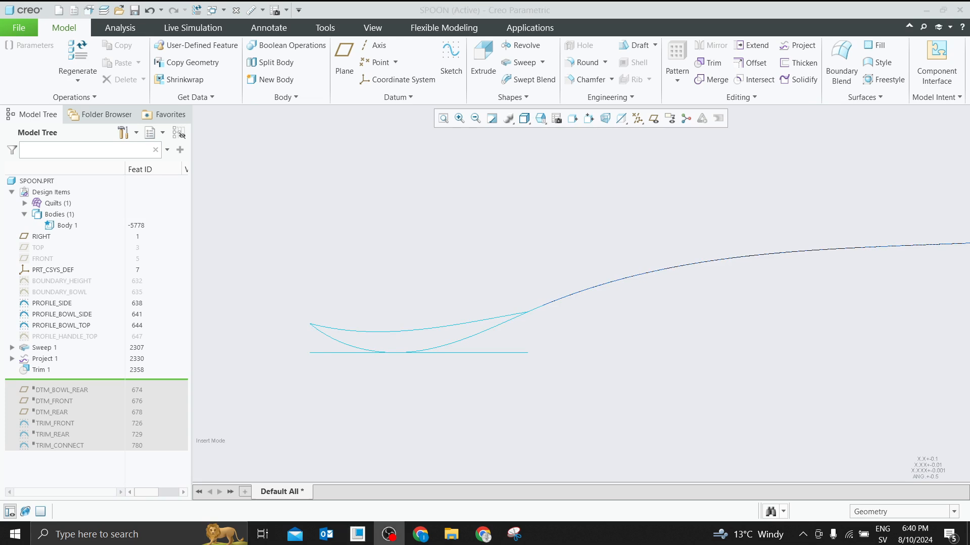
left_click(469, 272)
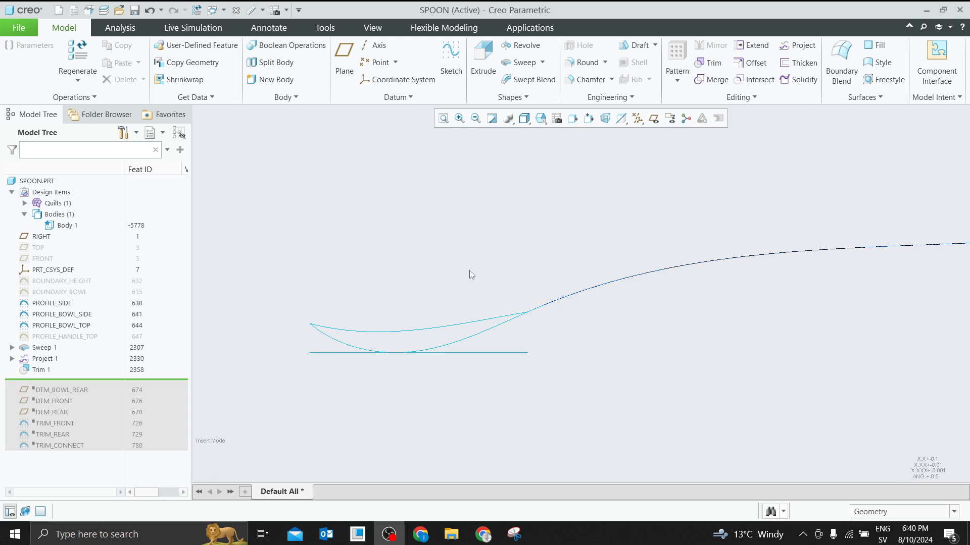
left_click(415, 332)
middle_click_drag(417, 335, 433, 360)
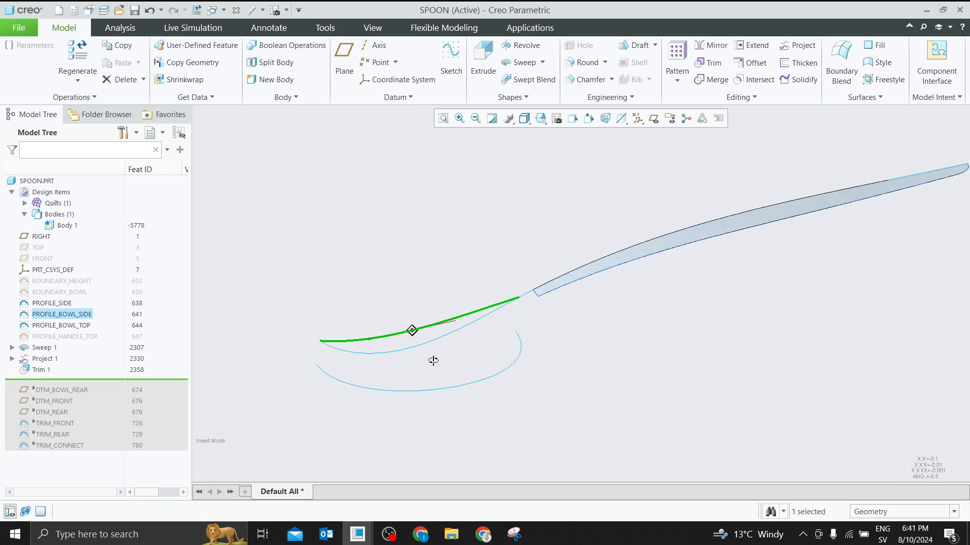
left_click(479, 54)
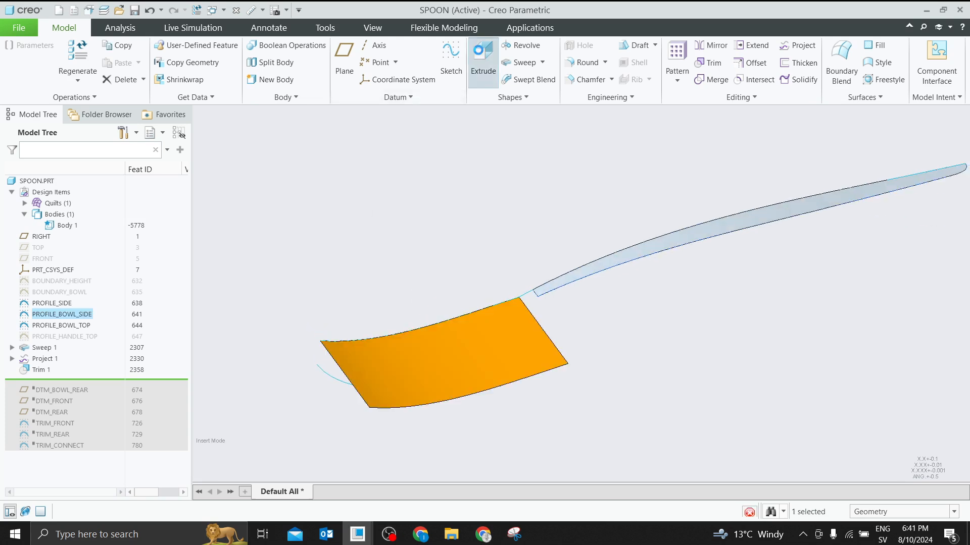
left_click_drag(448, 407, 458, 419)
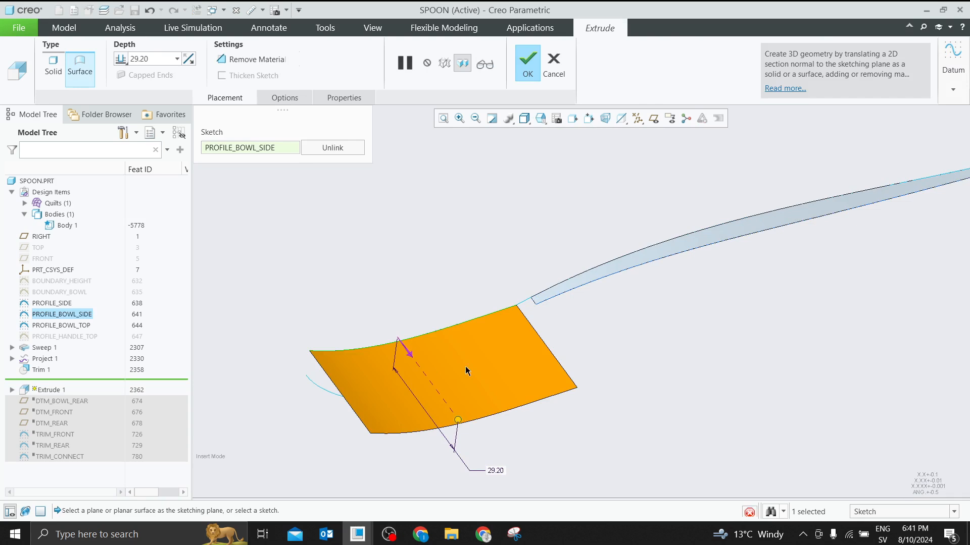
left_click(521, 62)
Project the PROFILE_BOWL_TOP sketch onto the extruded bowl surface, with the TOP datum plane as direction reference
middle_click_drag(462, 219, 510, 353)
left_click(512, 339)
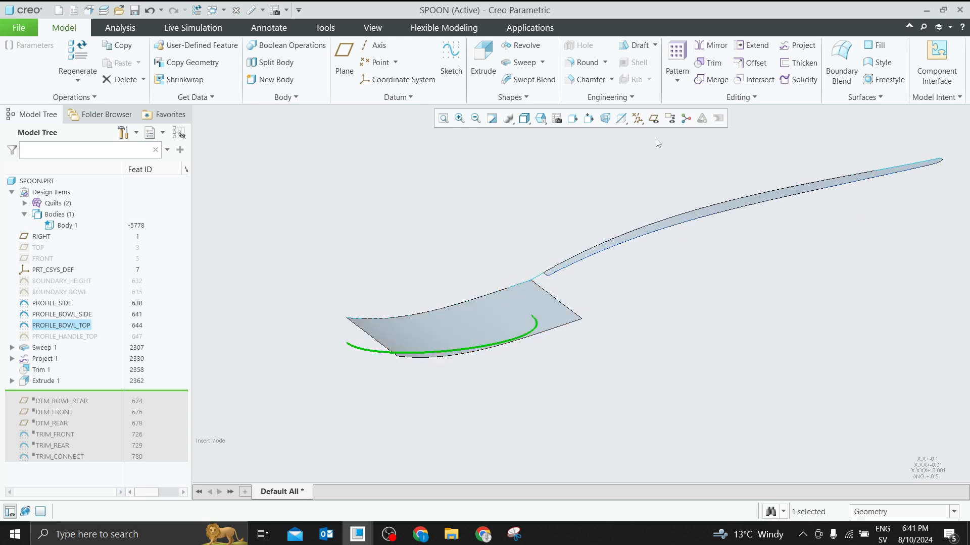
left_click(790, 51)
left_click(533, 311)
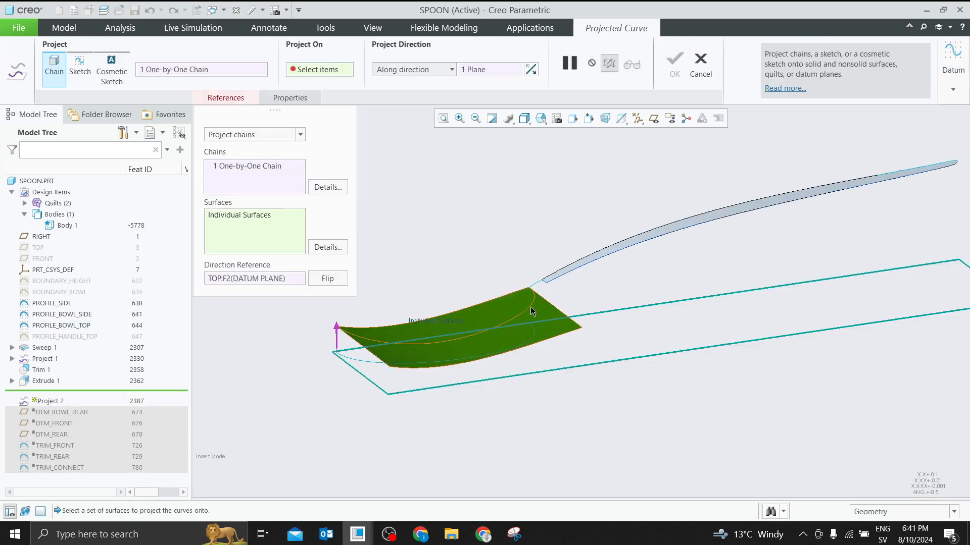
left_click(675, 69)
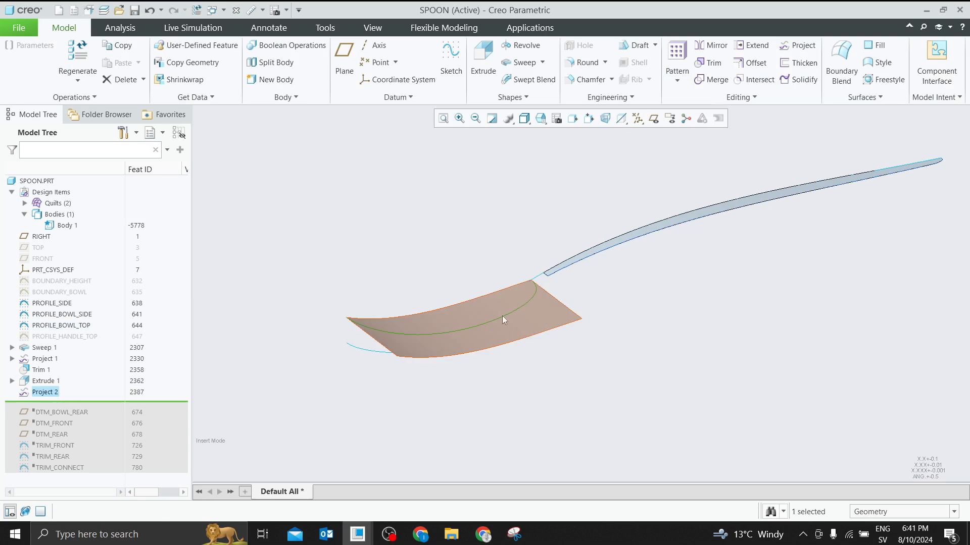
scroll(501, 316, "down", 1)
middle_click_drag(508, 332, 533, 341)
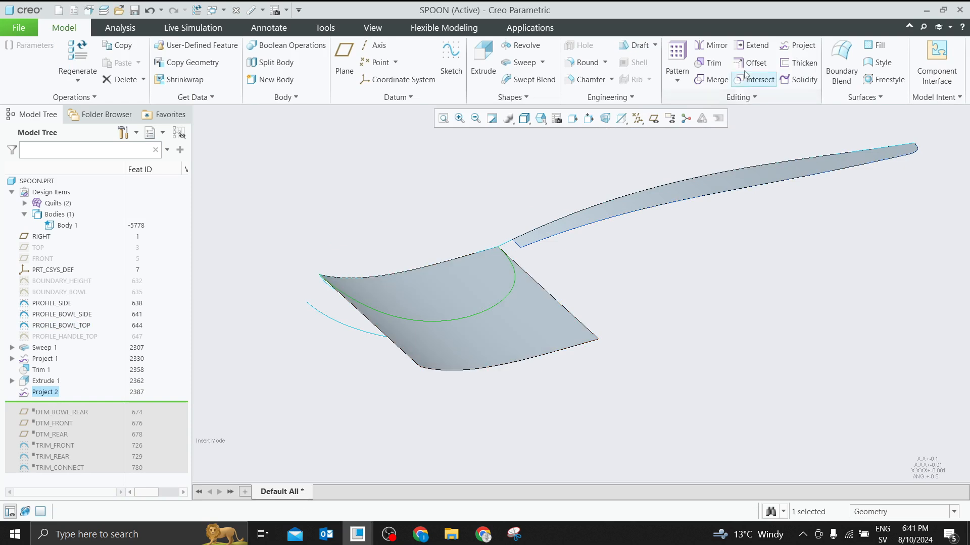
left_click(708, 63)
left_click(498, 310)
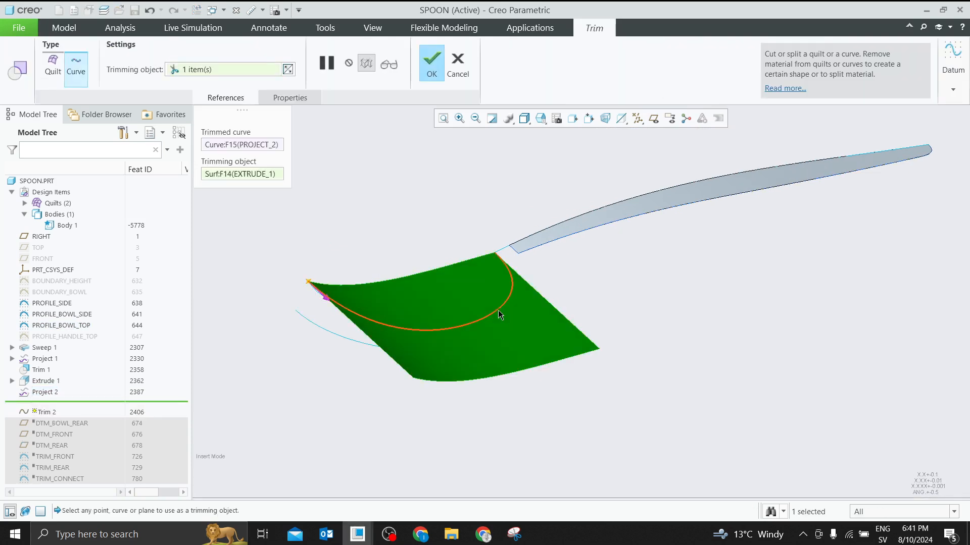
left_click(457, 63)
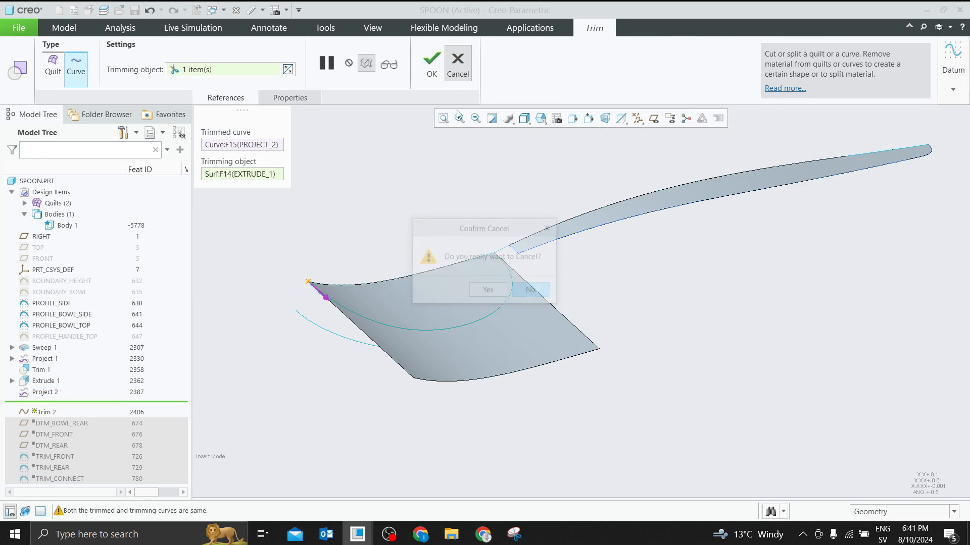
left_click(475, 289)
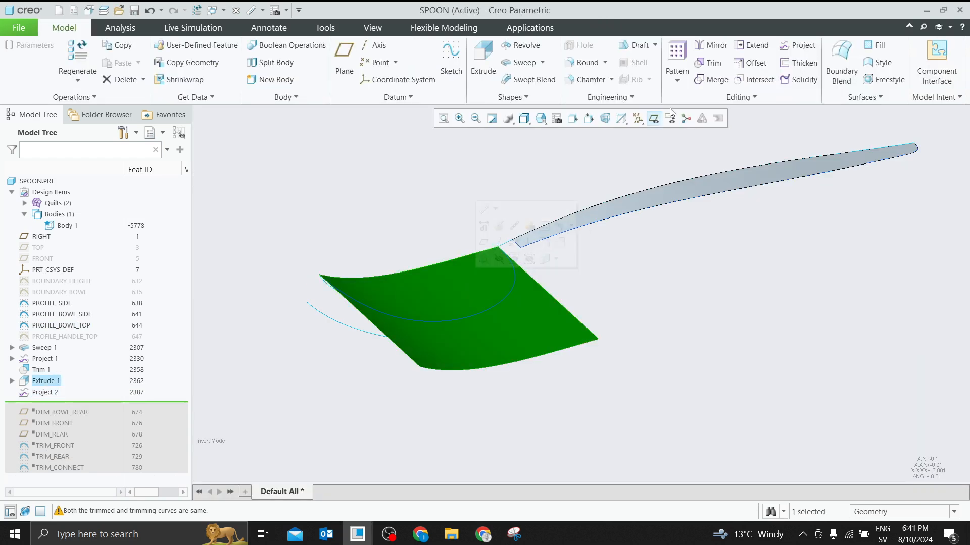
Trim the extruded bowl surface with the projected bowl curve, keeping the part inside the bowl outline
left_click(455, 281)
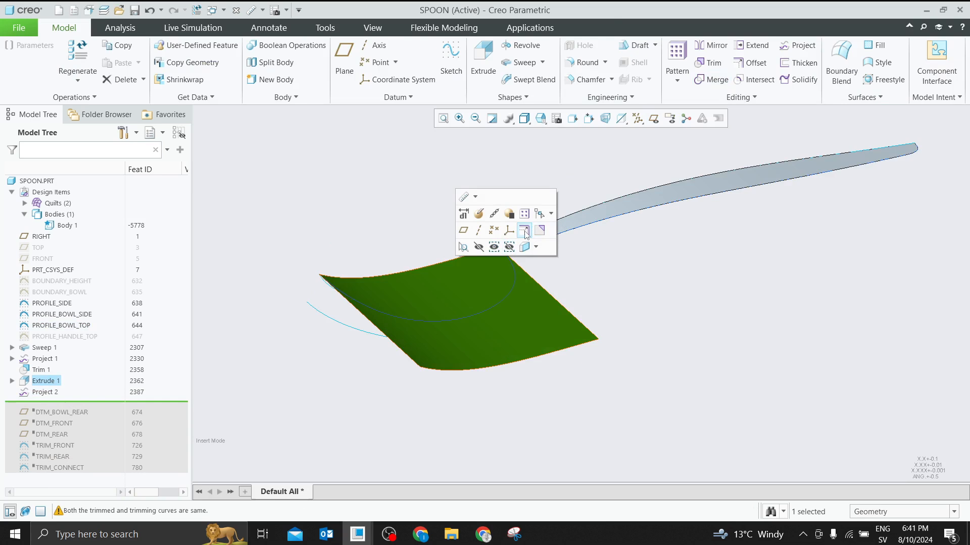
left_click(713, 63)
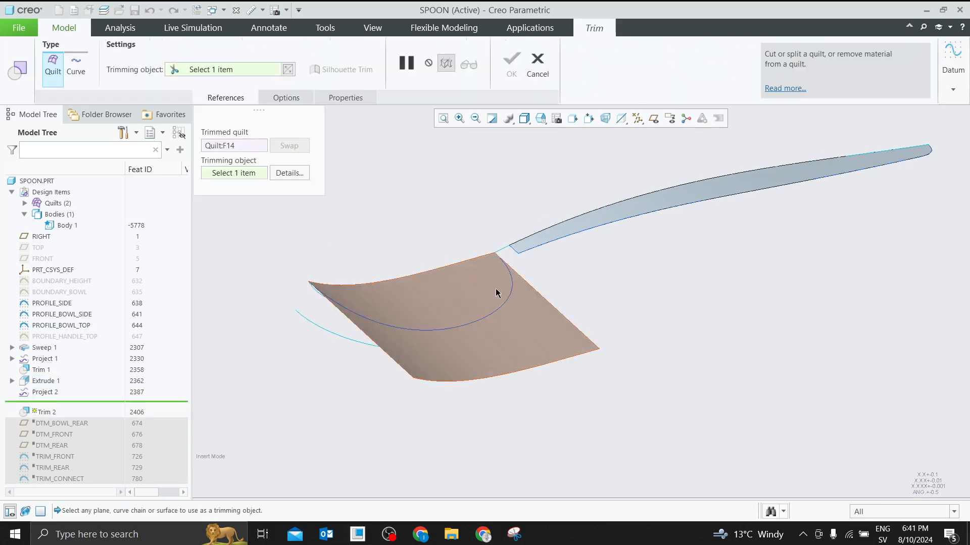
left_click(440, 331)
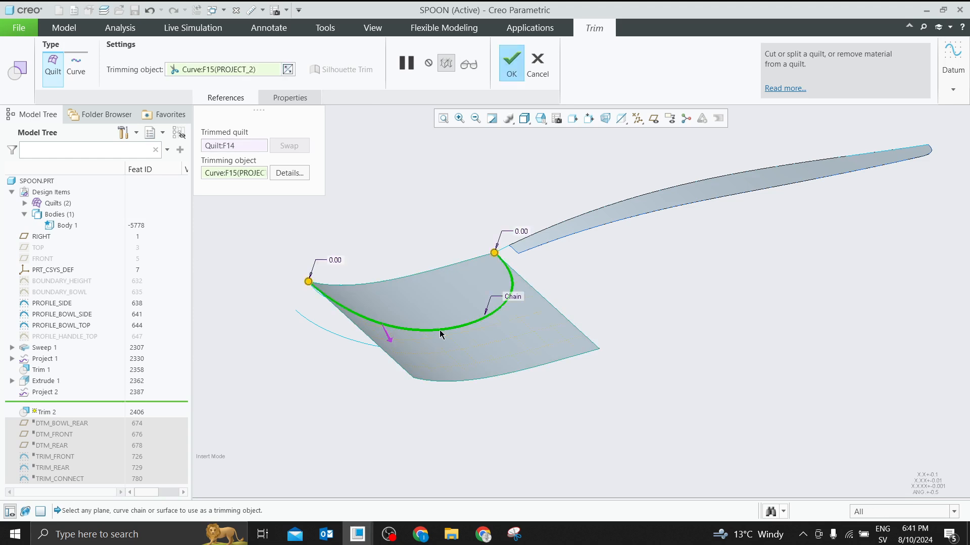
left_click(520, 73)
Hide the trimmed Extrude 1 bowl surface
left_click(389, 293)
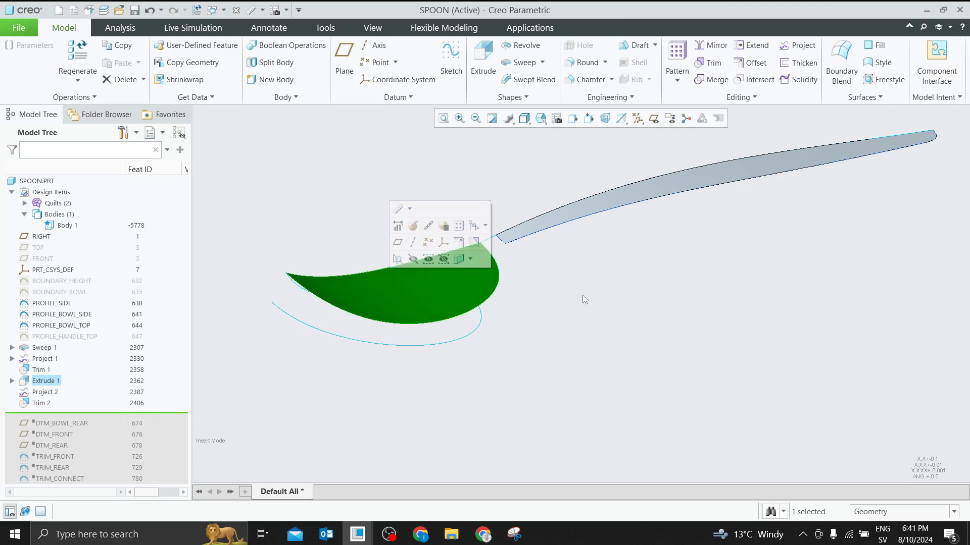
left_click(513, 283)
middle_click_drag(514, 286, 382, 375)
left_click(465, 296)
left_click(489, 261)
left_click(44, 393)
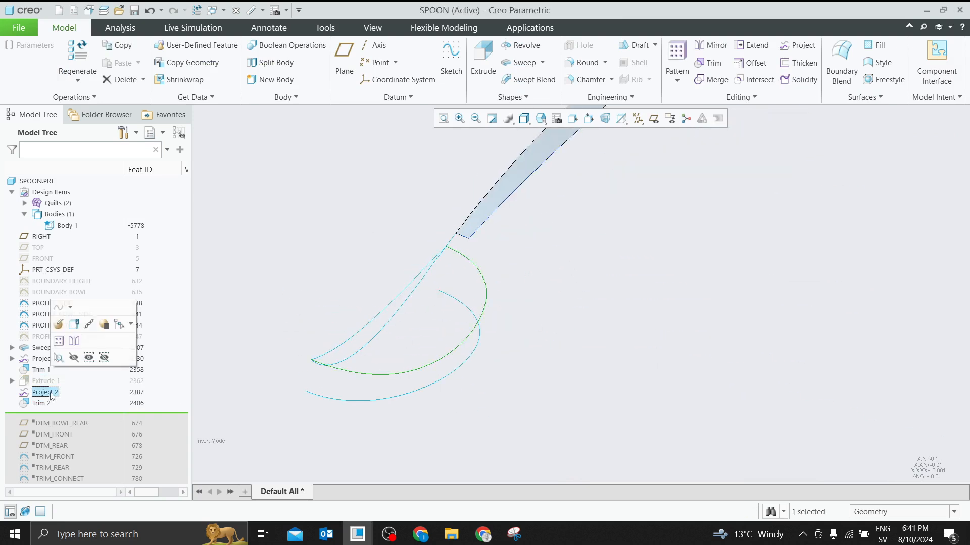
left_click(45, 394)
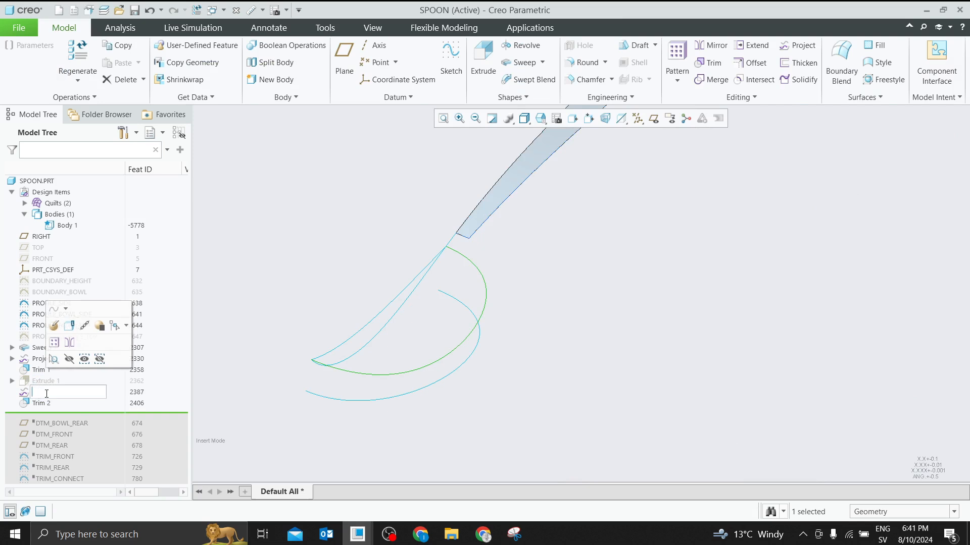
left_click(270, 387)
left_click(46, 396)
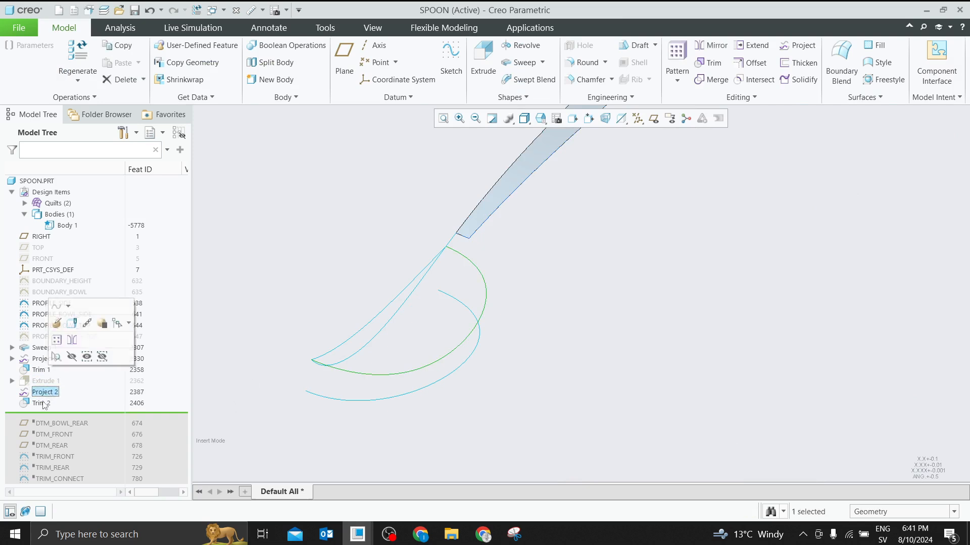
left_click(281, 319)
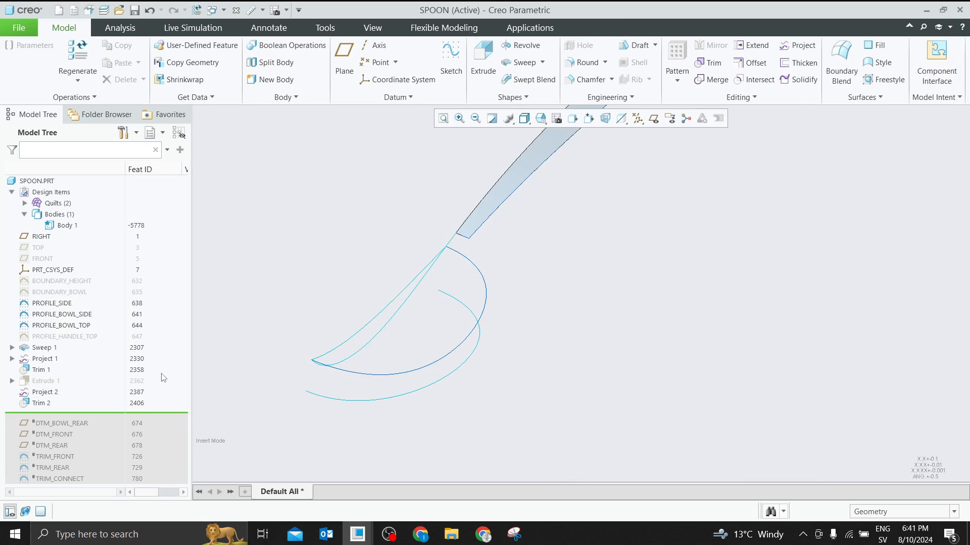
mouse_move(303, 329)
middle_mouse_down()
mouse_move(320, 310)
mouse_move(293, 317)
middle_mouse_up()
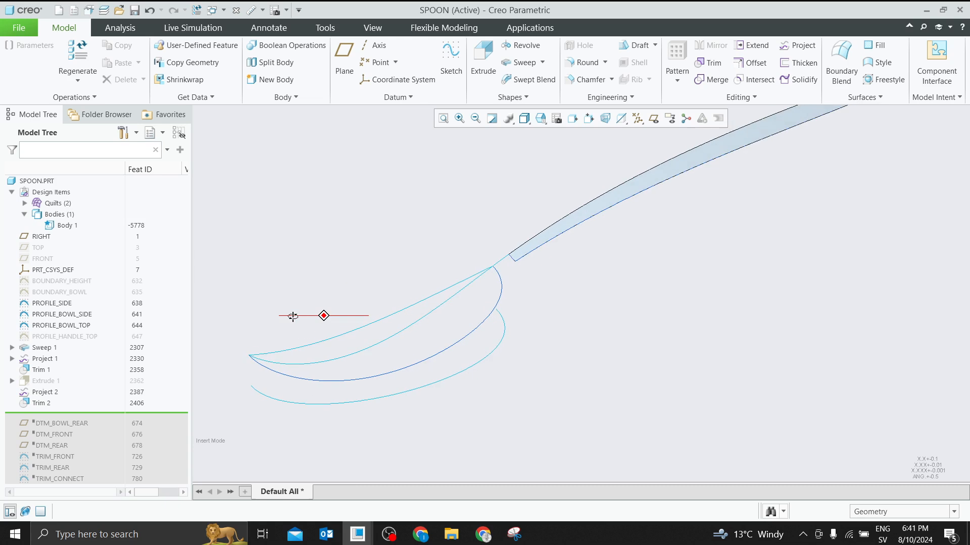
Suppress the Project 2 and Trim 2 features together
left_click(43, 389)
left_click(46, 403, "ctrl")
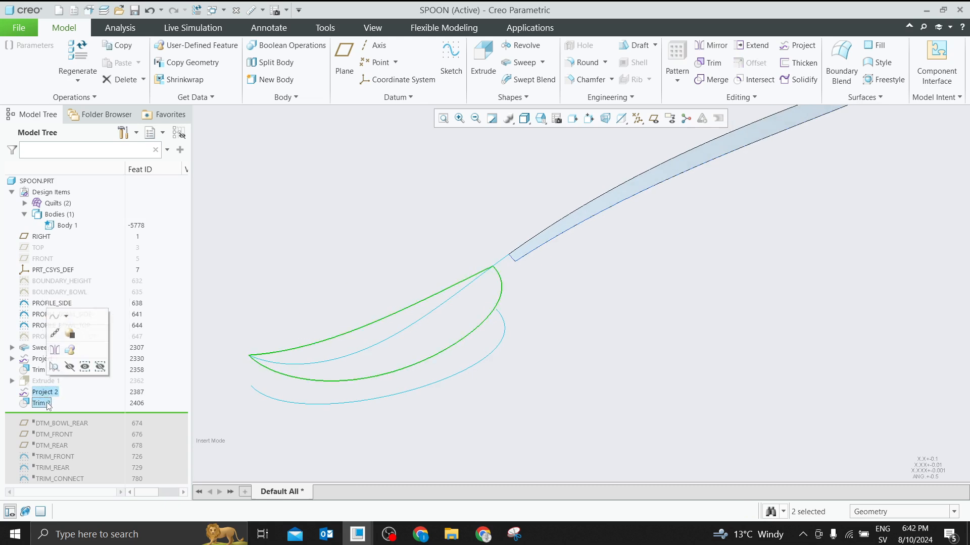
right_click(47, 402)
left_click(71, 348)
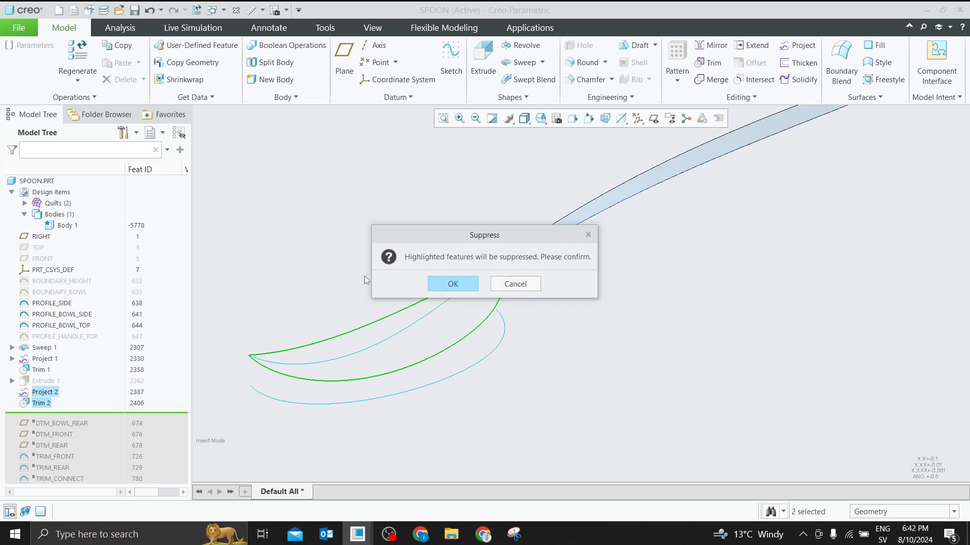
left_click(437, 288)
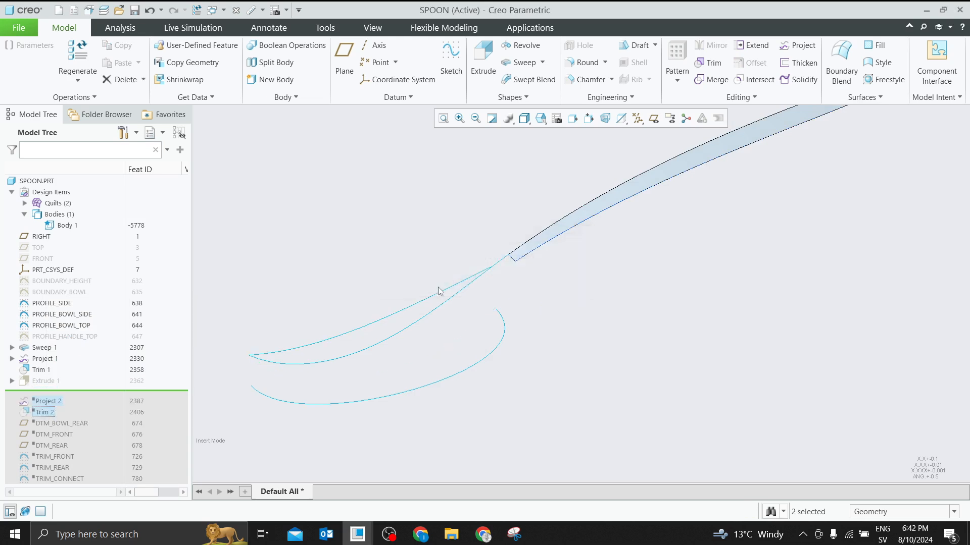
Show the Extrude 1 bowl surface and move the feature insertion point to just after DTM_REAR
left_click(50, 385)
left_click(72, 347)
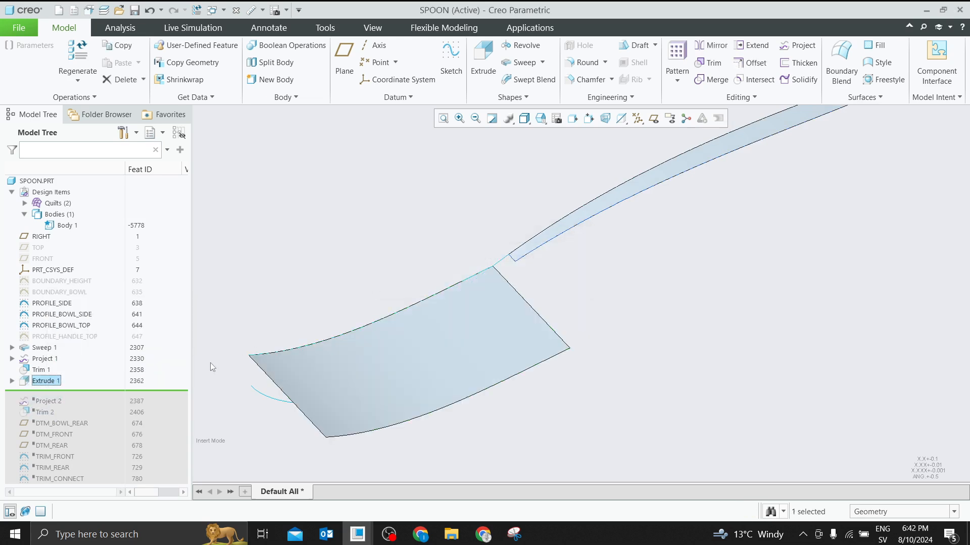
mouse_move(107, 394)
left_mouse_down()
mouse_move(89, 415)
mouse_move(73, 407)
mouse_move(77, 451)
left_mouse_up()
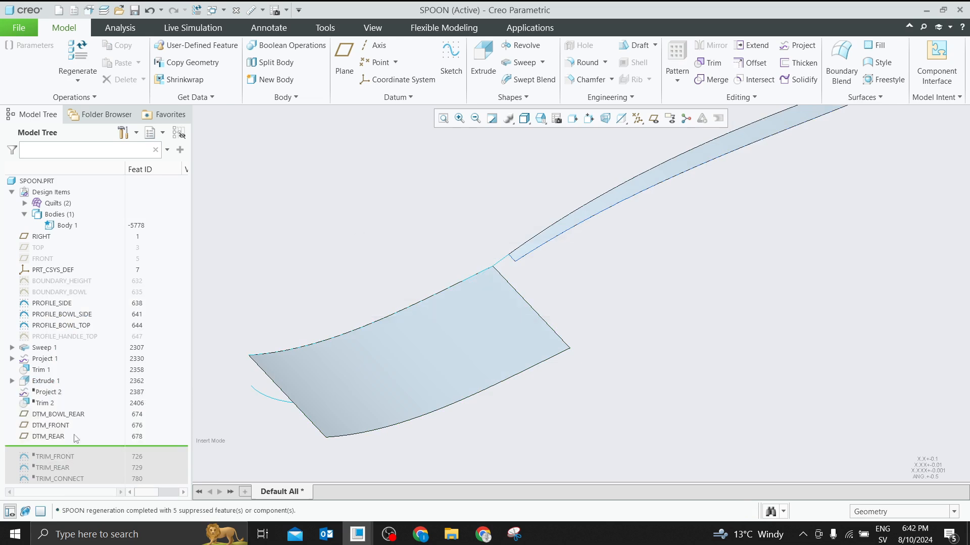
Display the model as wireframe to compare the untrimmed bowl surface with the profile curves
left_click(414, 327)
left_click(508, 141)
left_click(524, 119)
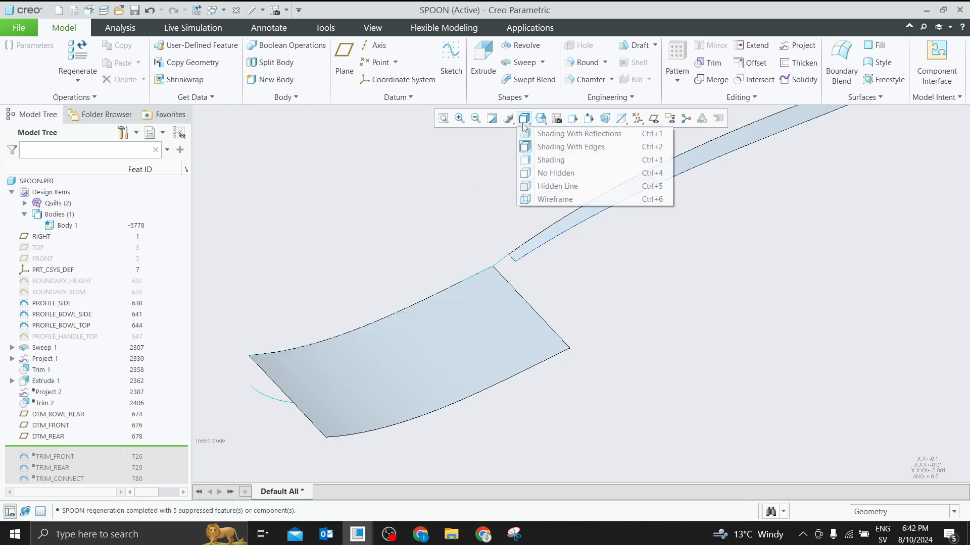
left_click(553, 200)
middle_click_drag(474, 312, 416, 304)
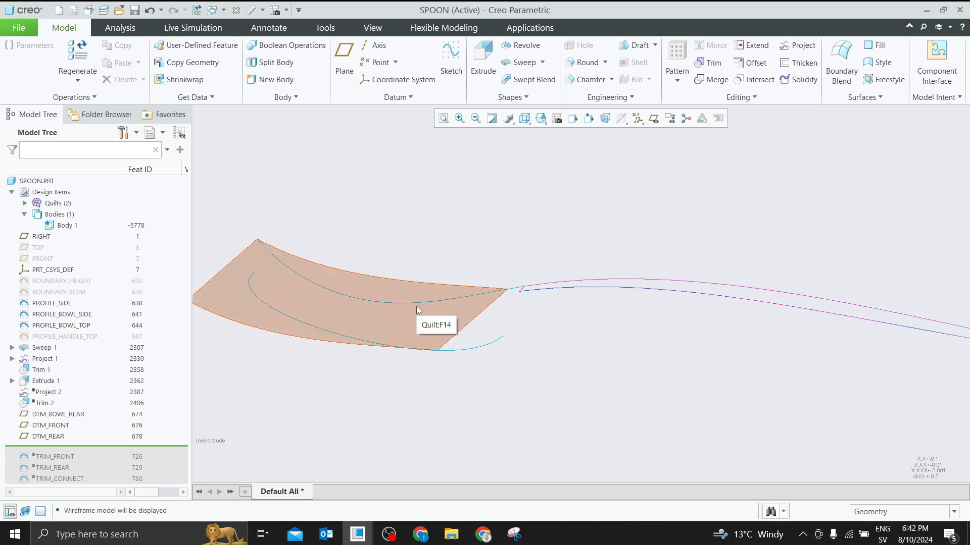
scroll(399, 222, "down", 2)
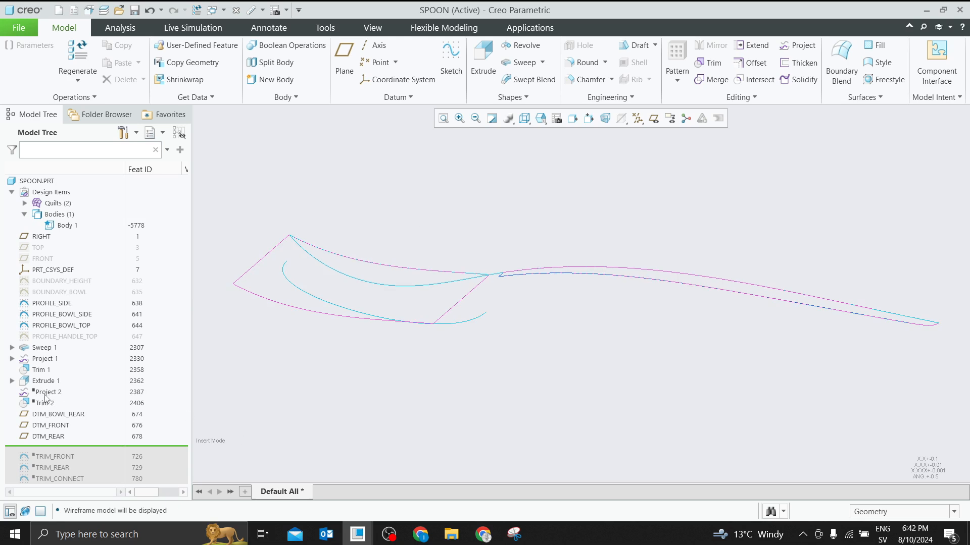
Resume the Project 2 and Trim 2 features together and display the model with Shading With Edges
left_click_drag(44, 396, 47, 403)
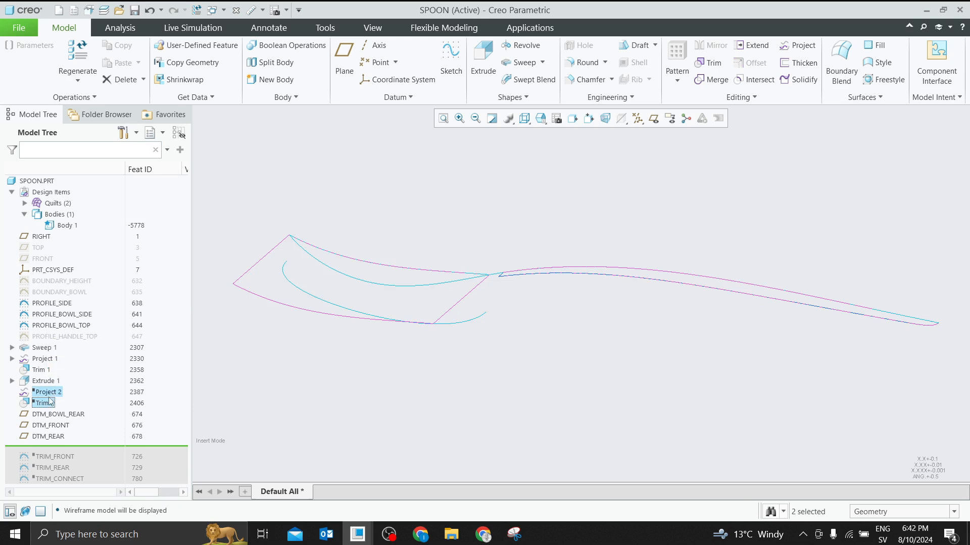
right_click(54, 396)
left_click(65, 379)
left_click(362, 190)
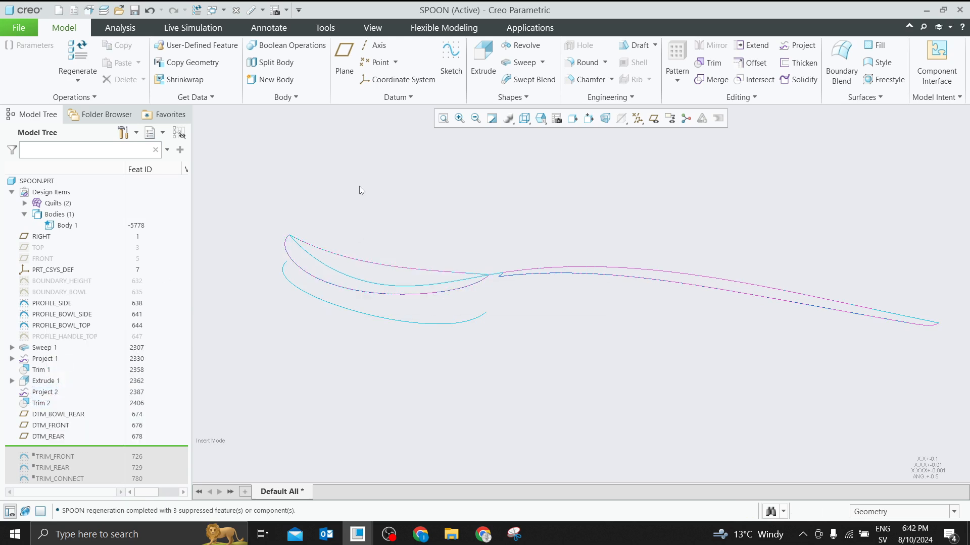
left_click(508, 119)
left_click(556, 146)
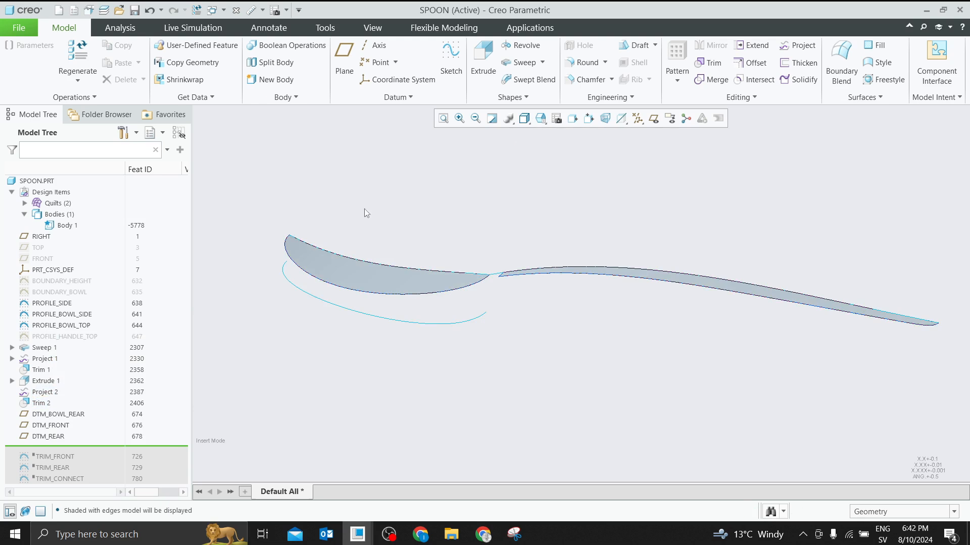
Examine the front tip of the trimmed bowl surface, then compare its edges with the profile curves in wireframe display
scroll(327, 247, "up", 3)
middle_click_drag(326, 247, 316, 276)
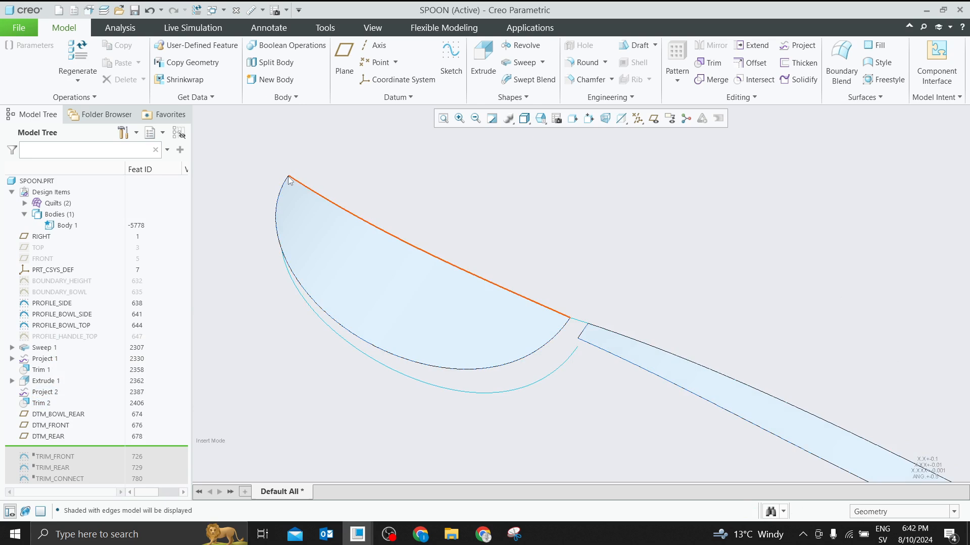
scroll(290, 179, "down", 3)
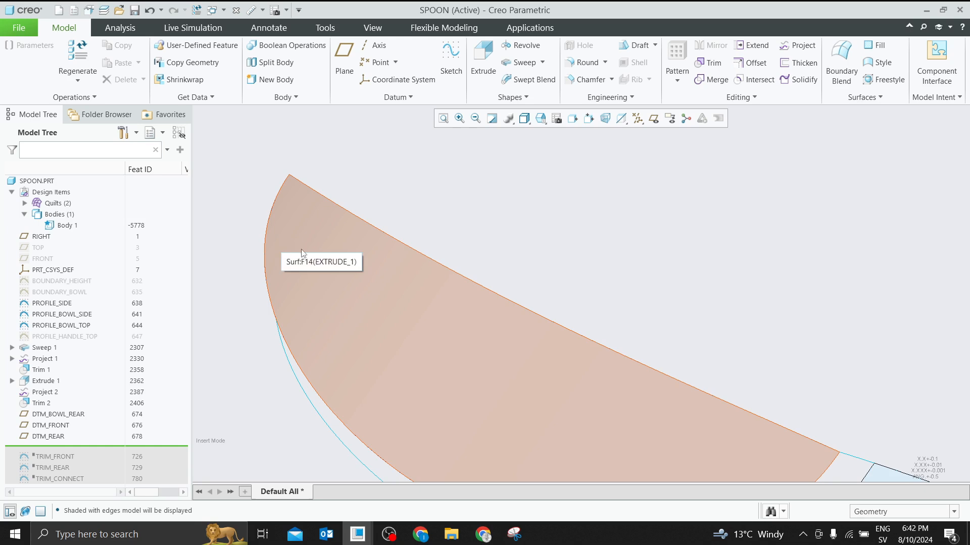
scroll(301, 253, "up", 3)
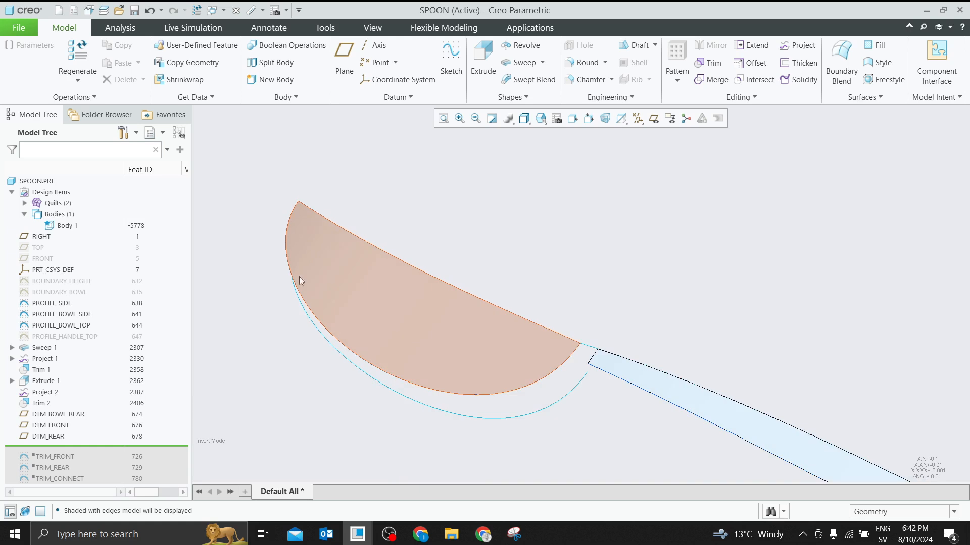
left_click(509, 119)
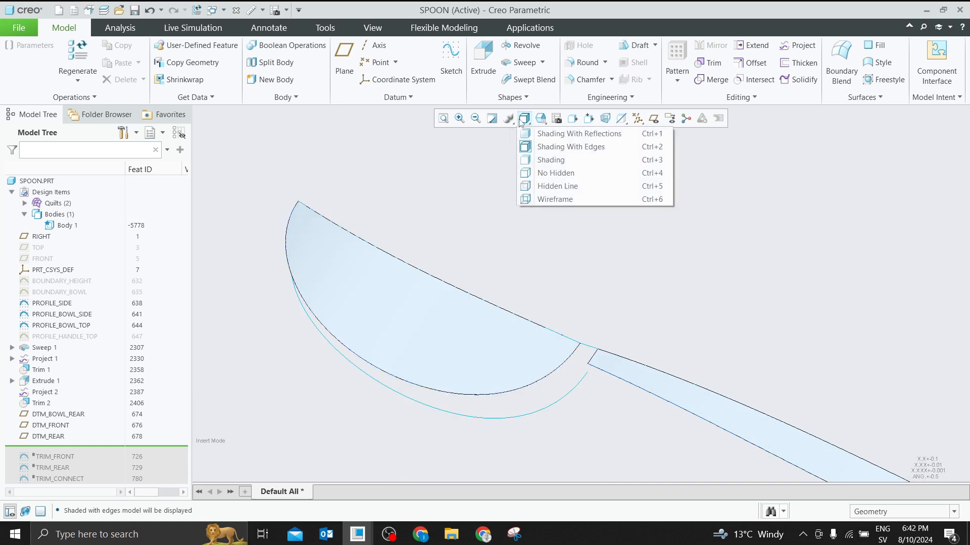
left_click(555, 197)
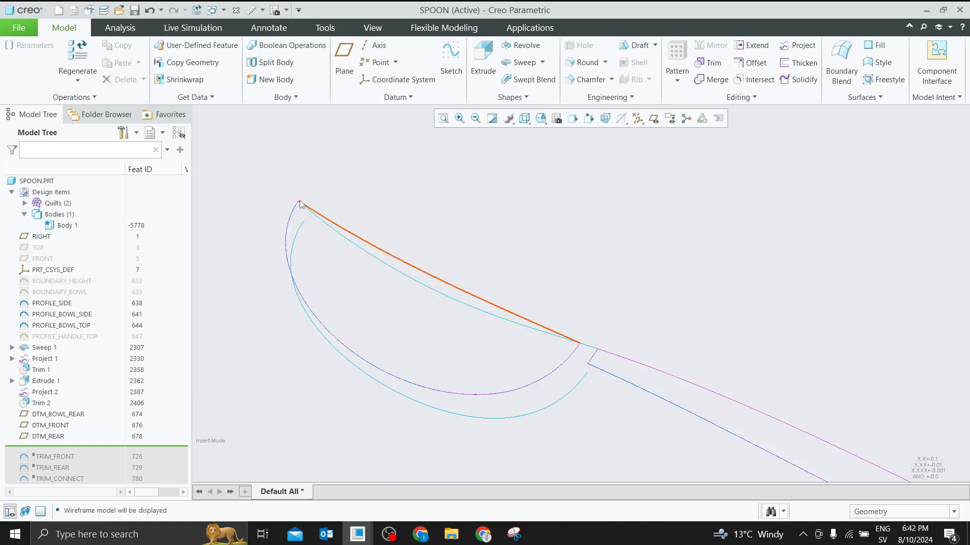
middle_click_drag(427, 225, 461, 177)
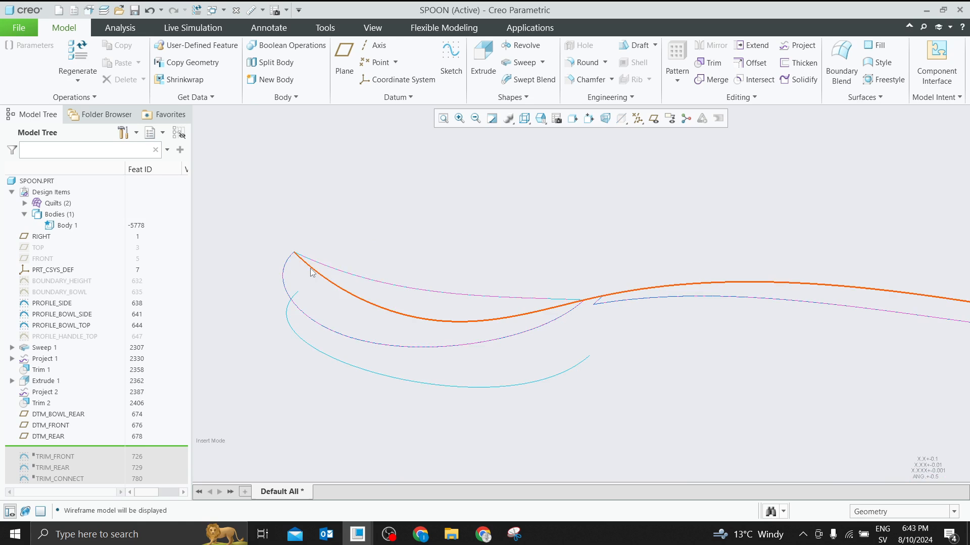
left_click(283, 283)
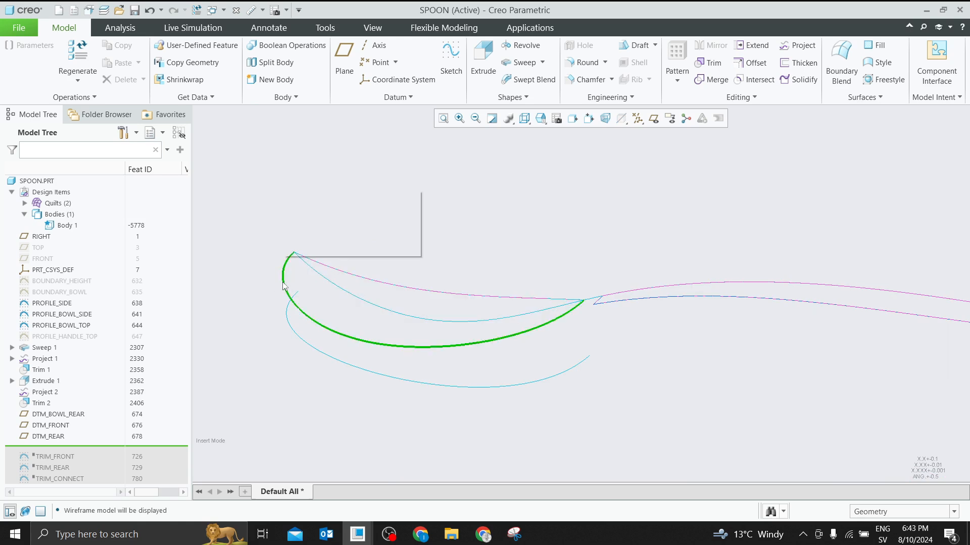
left_click(332, 286, "ctrl")
left_click(374, 233)
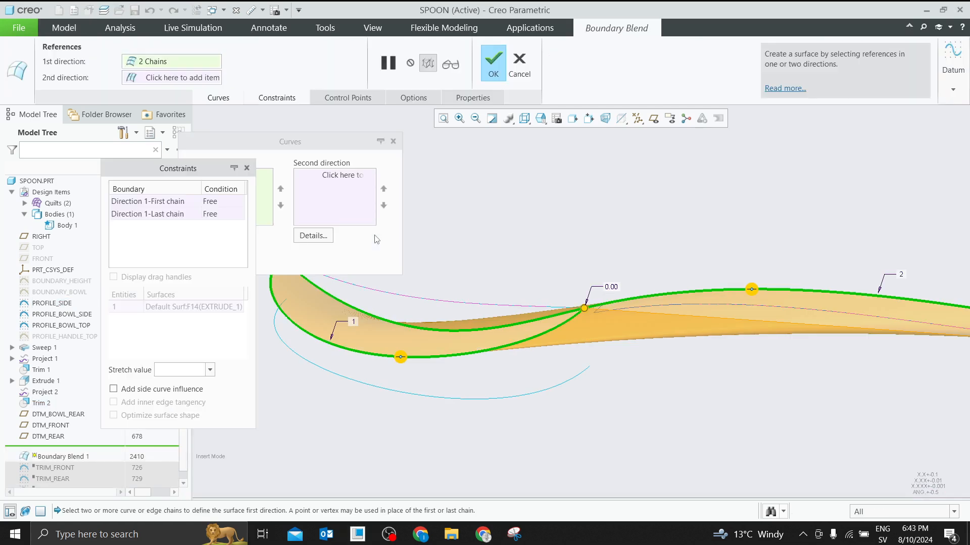
left_click(519, 65)
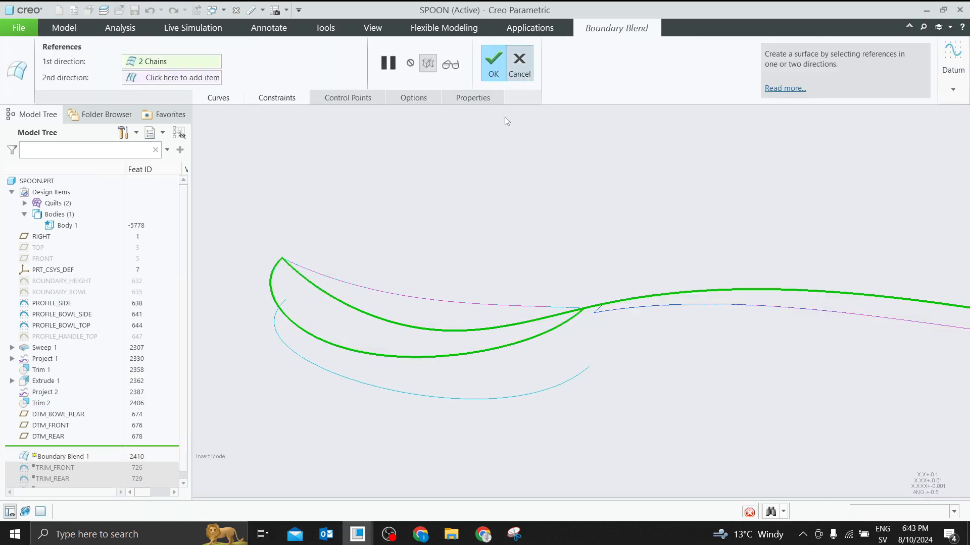
left_click(417, 226)
Suppress the Trim 2 feature of the bowl surface
middle_click_drag(418, 226, 373, 289)
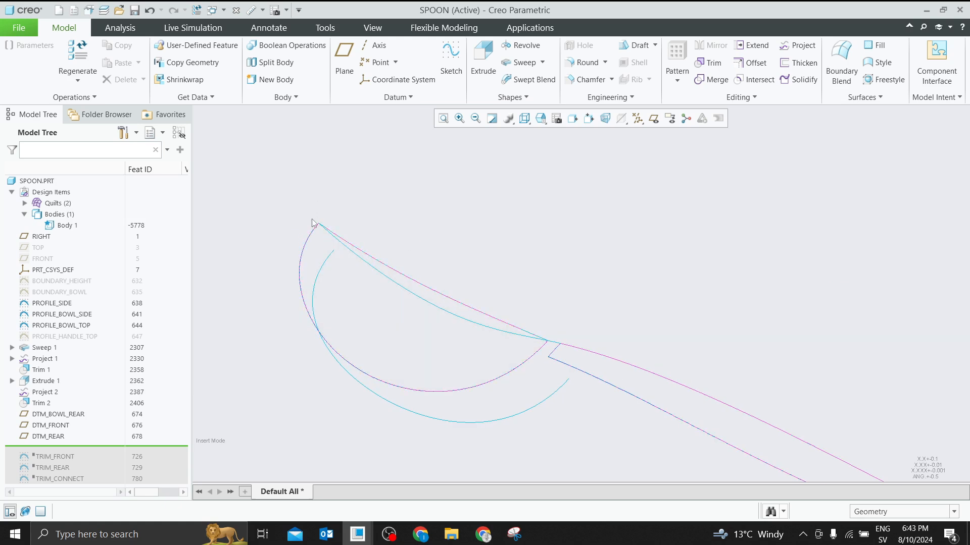
middle_click_drag(356, 225, 373, 213)
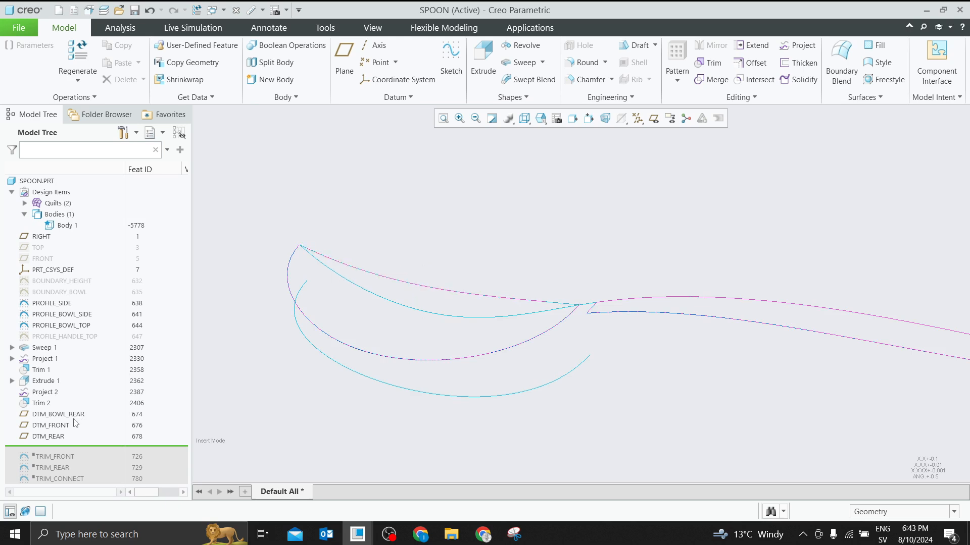
left_click(44, 382)
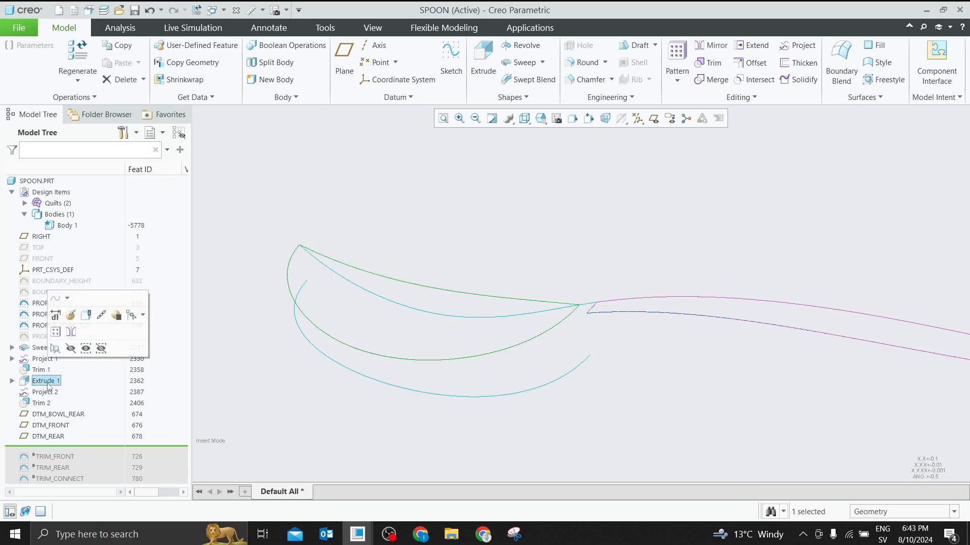
left_click(40, 403)
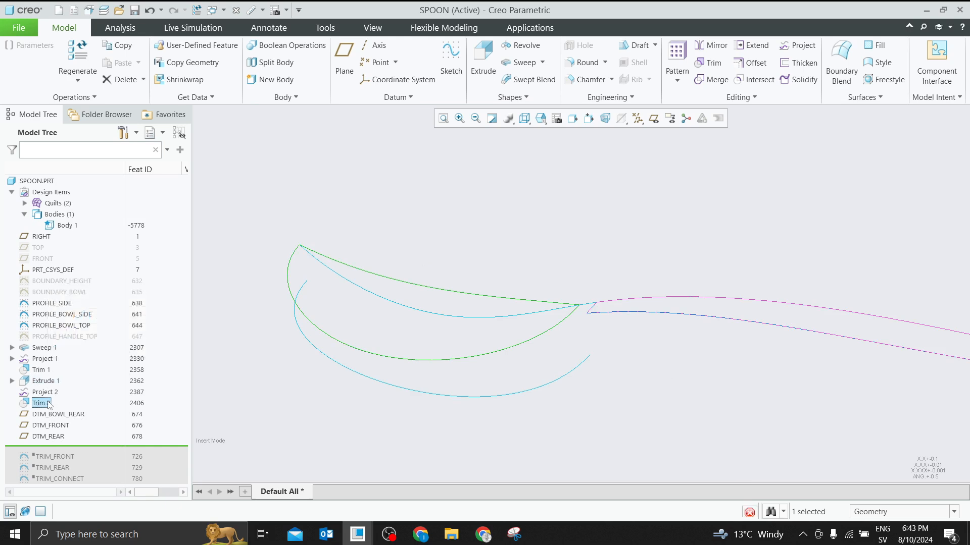
right_click(49, 403)
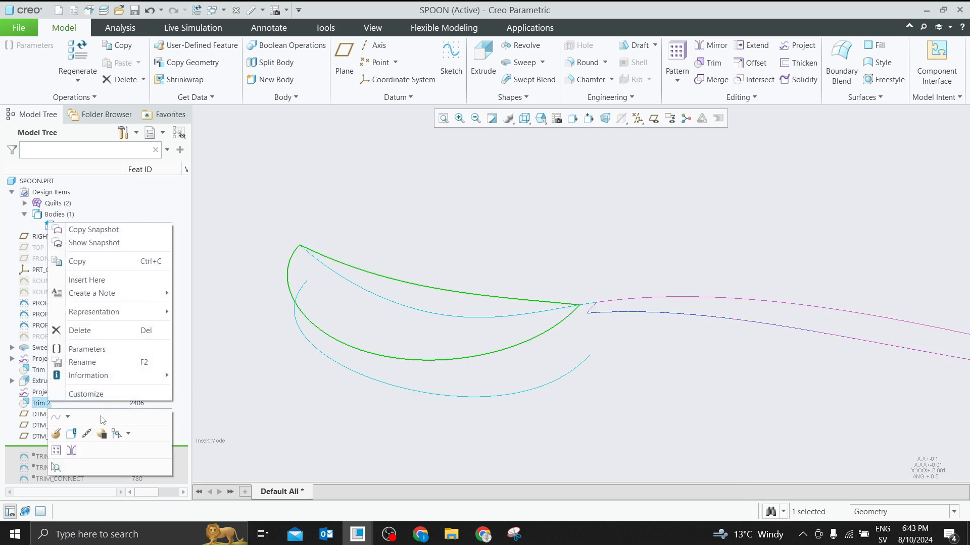
left_click(103, 435)
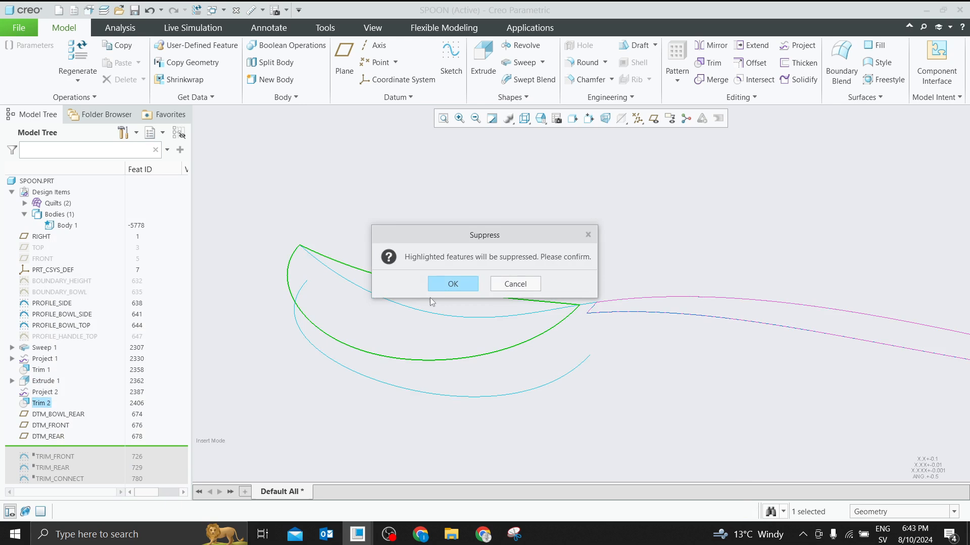
left_click(446, 285)
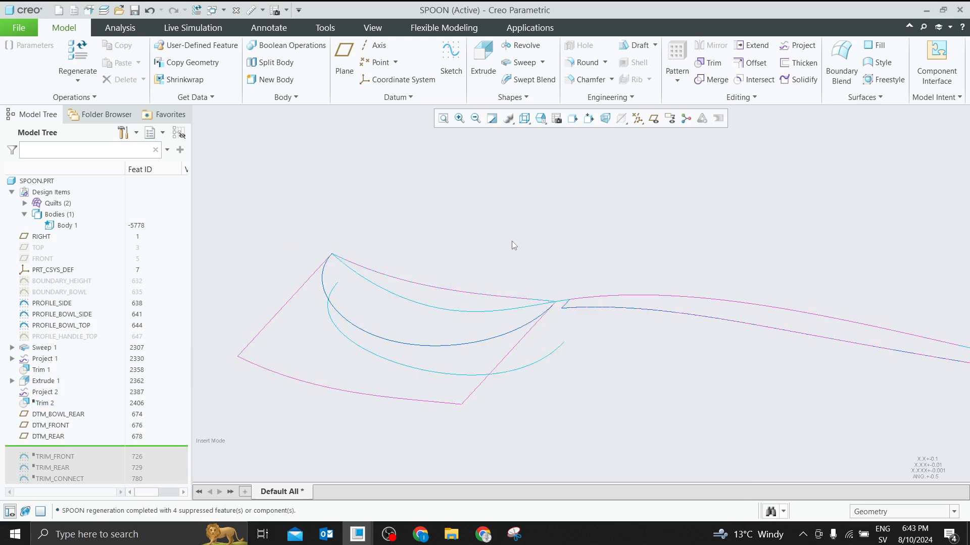
Set the display to Shading With Edges and resume the Trim 2 feature
middle_click_drag(510, 244, 510, 264)
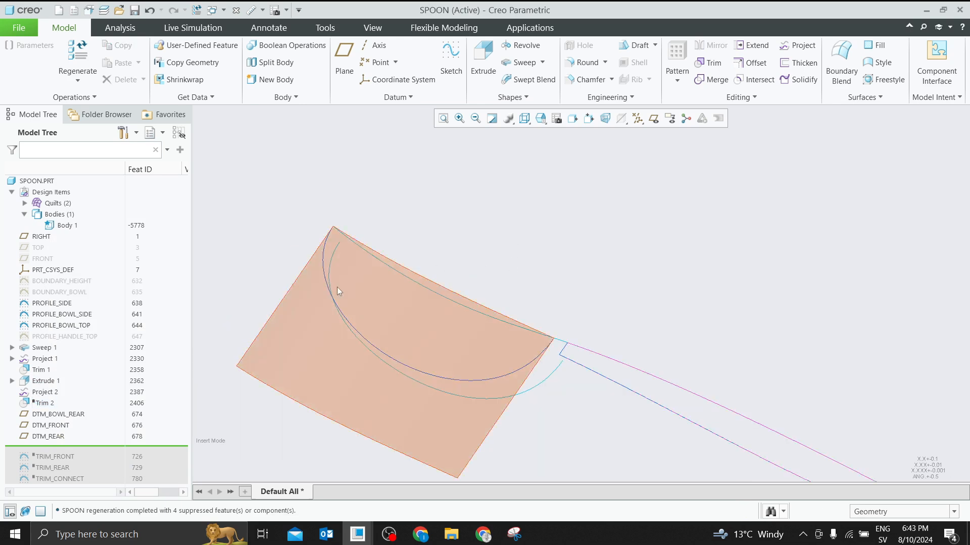
left_click(524, 119)
left_click(570, 146)
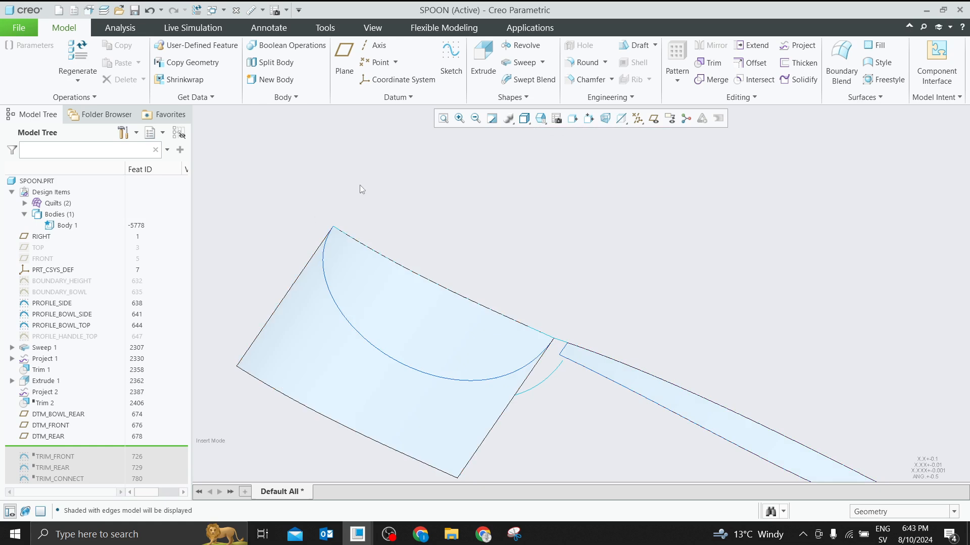
right_click(43, 403)
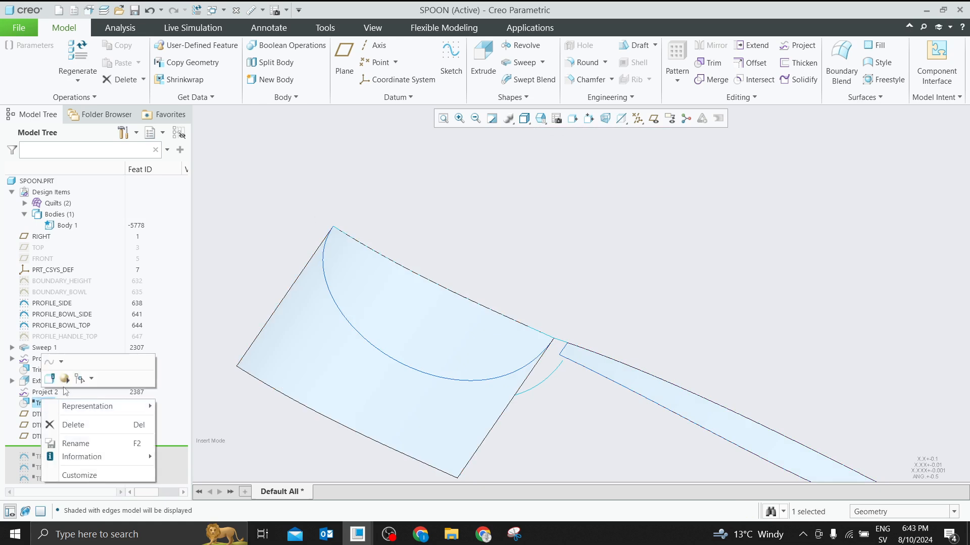
left_click(65, 379)
Select the DTM_BOWL_REAR plane and turn on the display of datum planes around the bowl
scroll(334, 240, "up", 2)
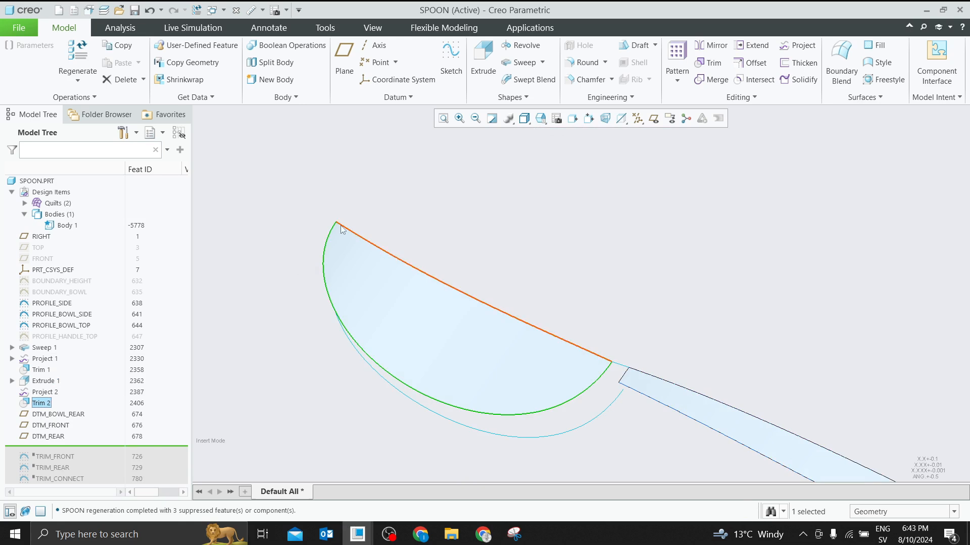
mouse_move(341, 225)
middle_mouse_down()
mouse_move(403, 260)
mouse_move(396, 239)
mouse_move(352, 314)
middle_mouse_up()
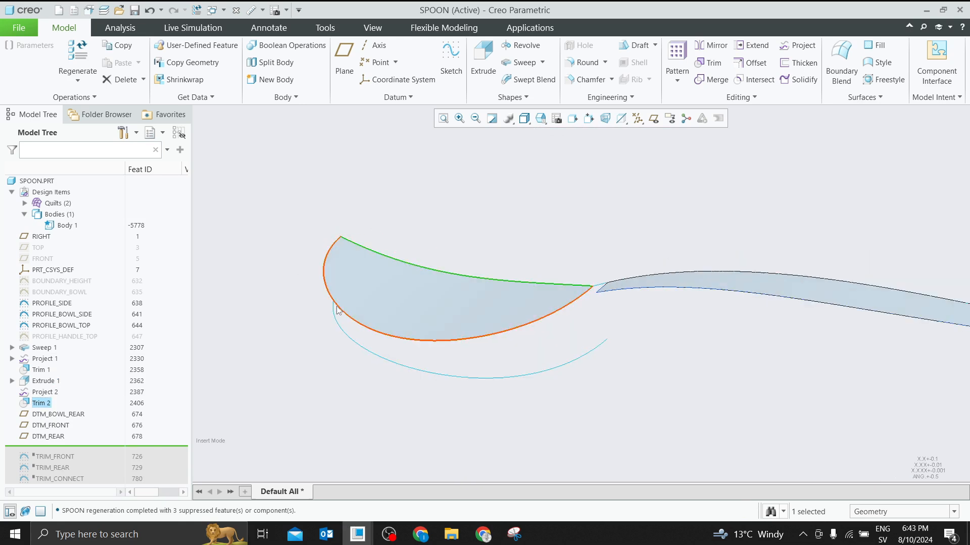
left_click(337, 308)
middle_click_drag(588, 335, 591, 307)
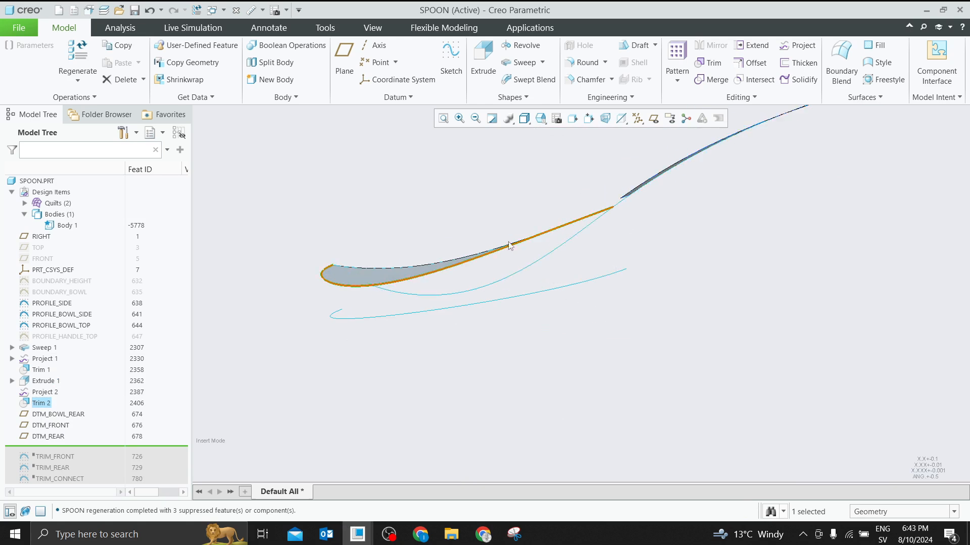
middle_click_drag(397, 232, 404, 254)
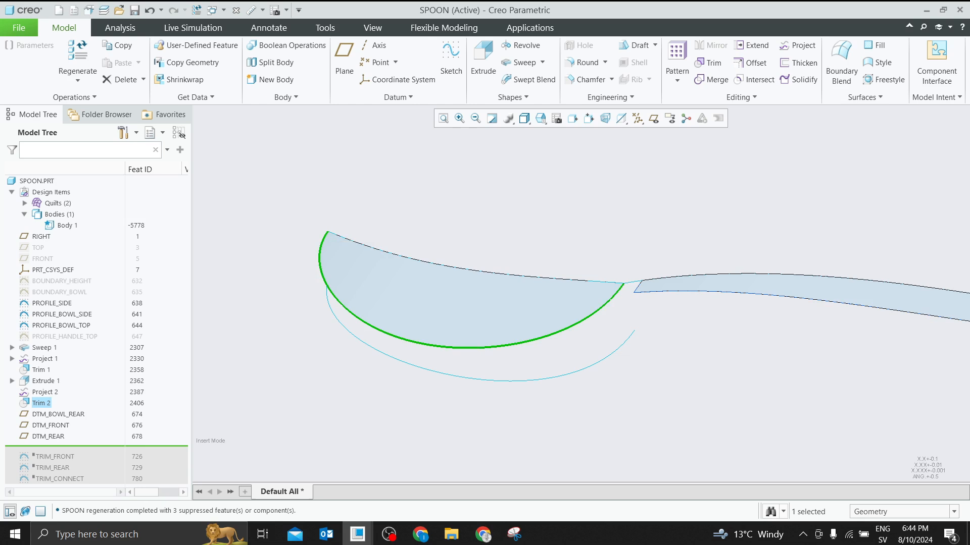
left_click(170, 326)
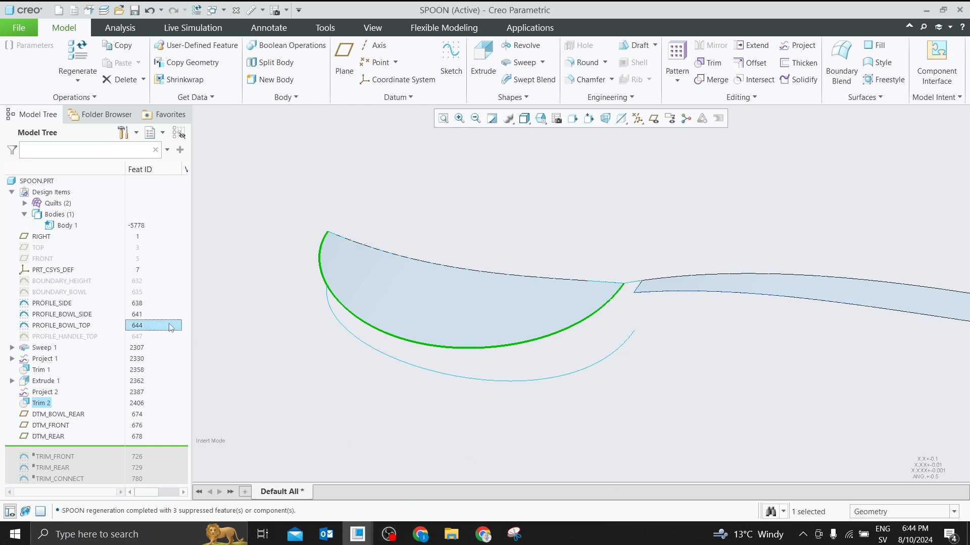
left_click(68, 414)
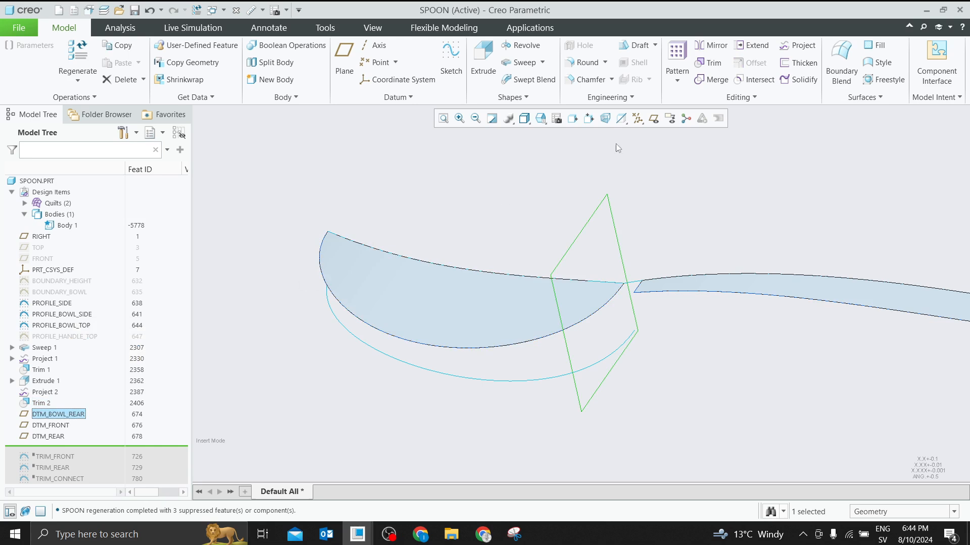
left_click(653, 123)
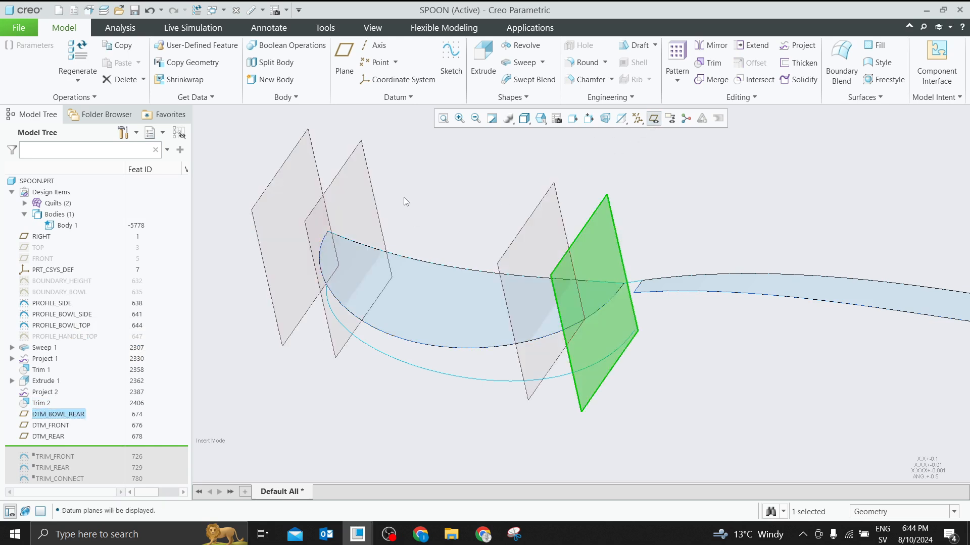
mouse_move(404, 197)
middle_mouse_down()
mouse_move(430, 160)
mouse_move(390, 190)
middle_mouse_up()
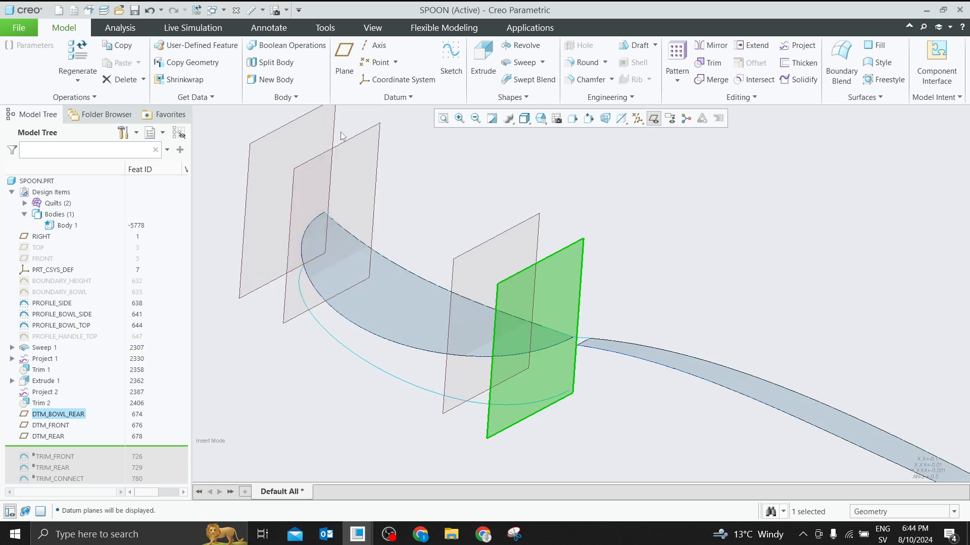
Check how the DTM_REAR plane is defined relative to DTM_BOWL_REAR, leaving its definition unchanged
scroll(570, 316, "down", 2)
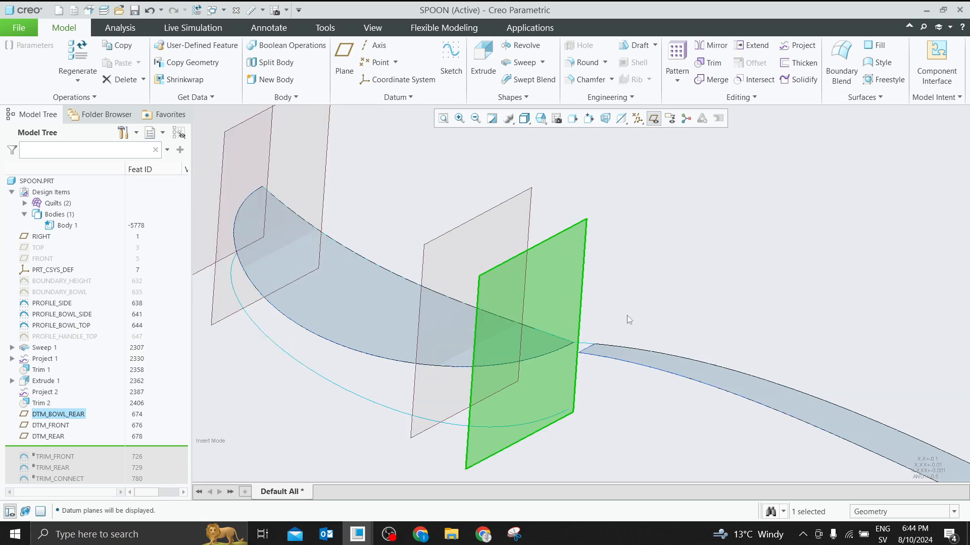
left_click(628, 317)
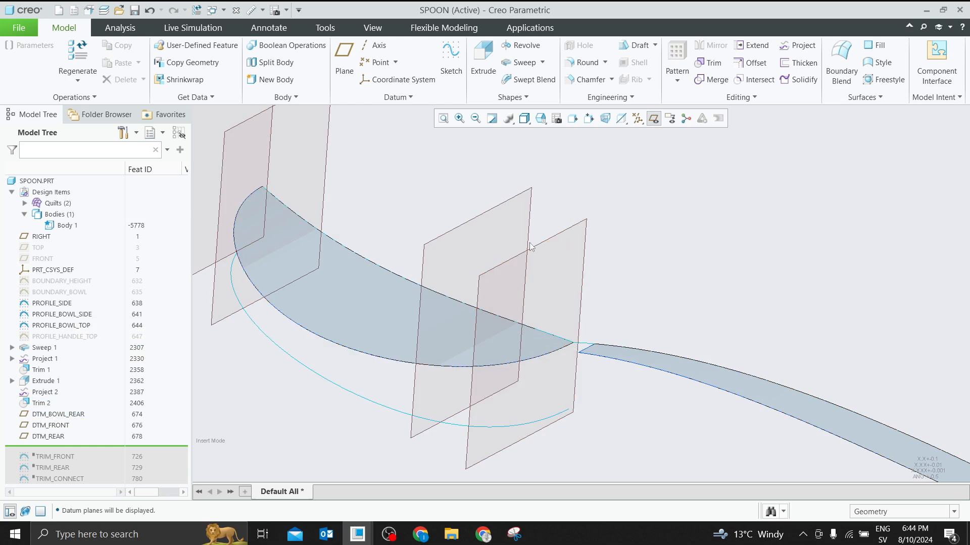
left_click(502, 203)
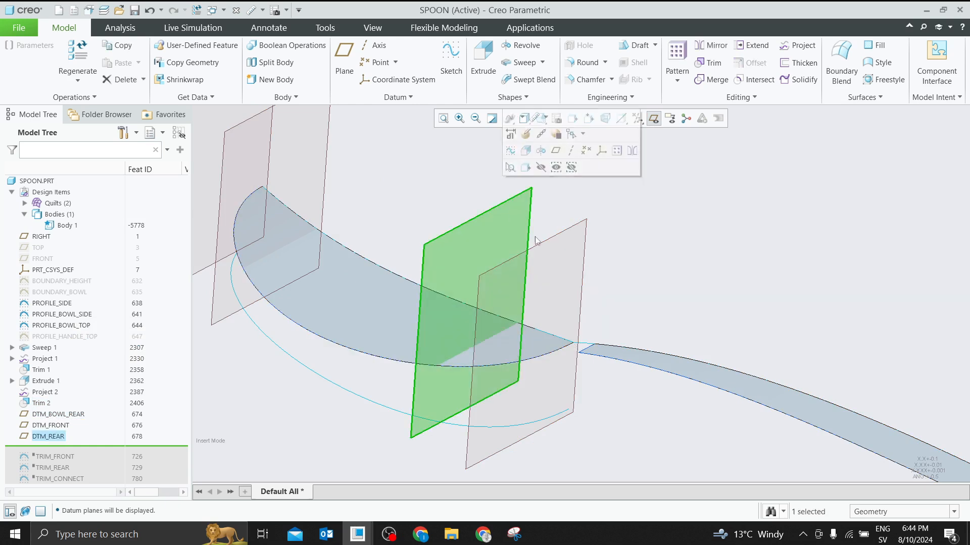
left_click(525, 138)
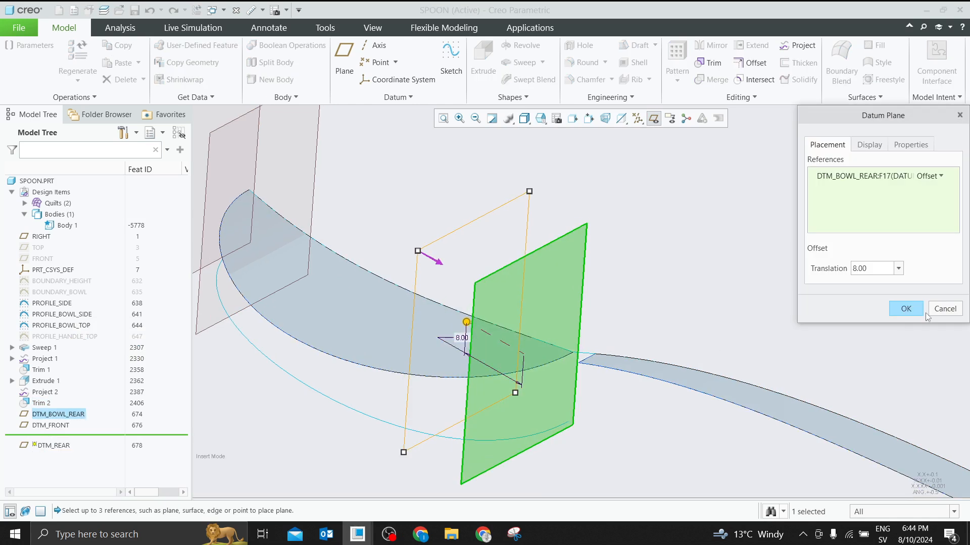
left_click(941, 310)
left_click(539, 204)
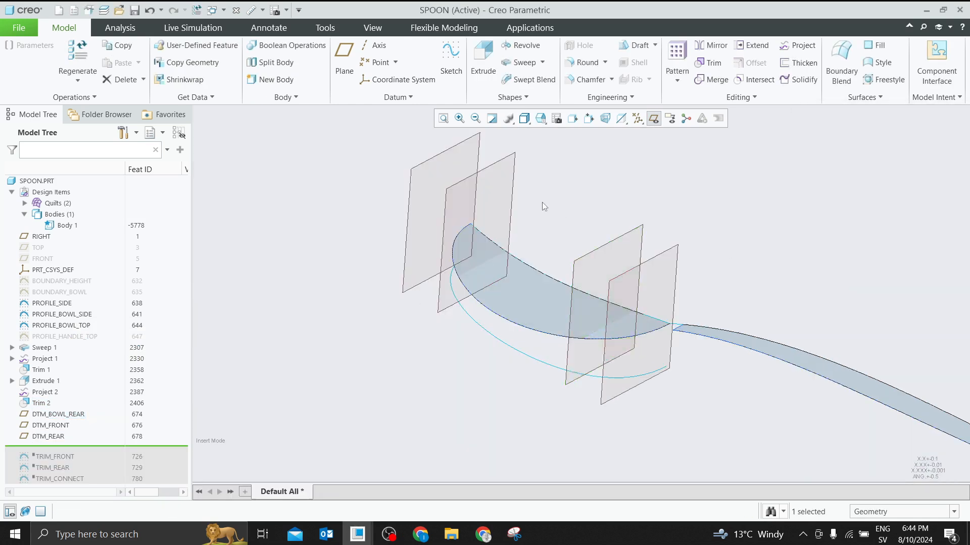
scroll(485, 282, "up", 3)
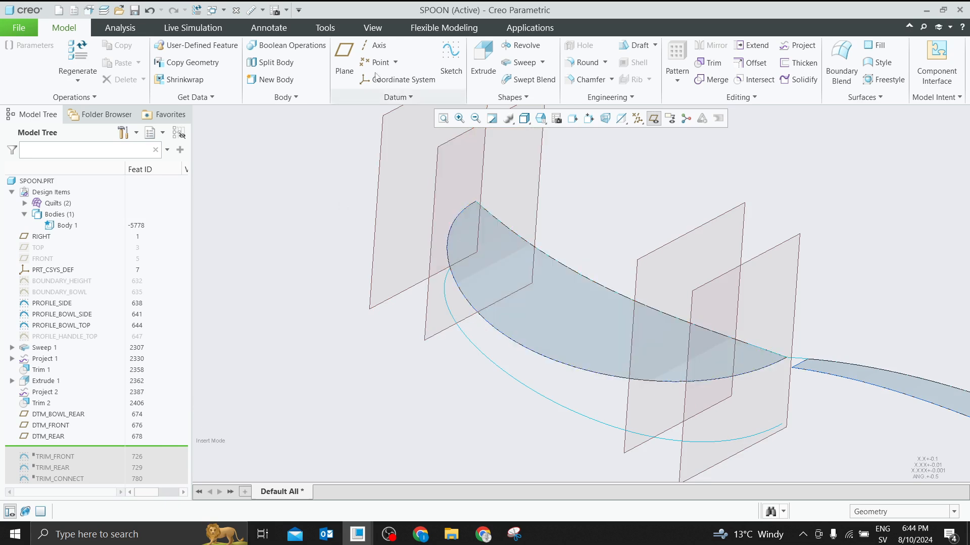
Create a datum point where the DTM_FRONT plane crosses the centre edge of the Trim 2 bowl surface
left_click(395, 63)
left_click(387, 78)
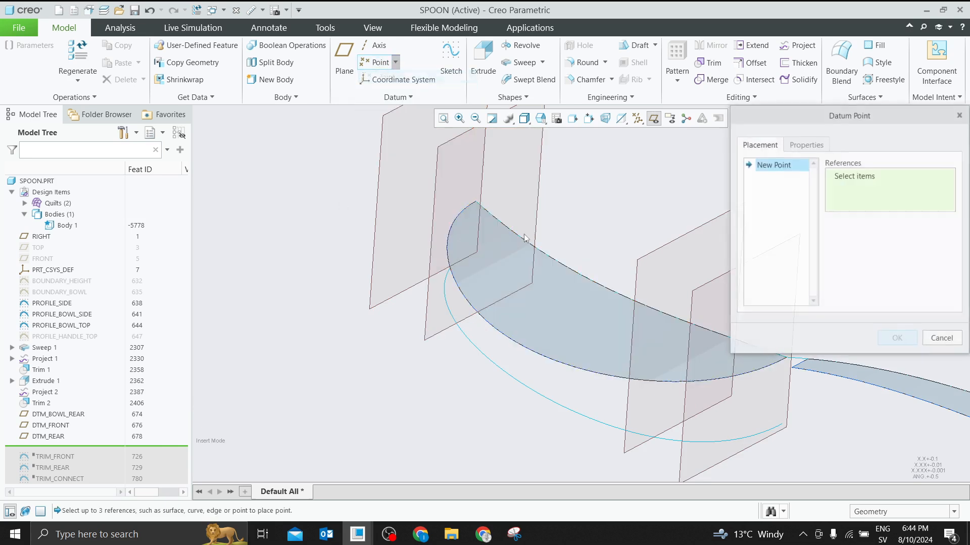
left_click(528, 240)
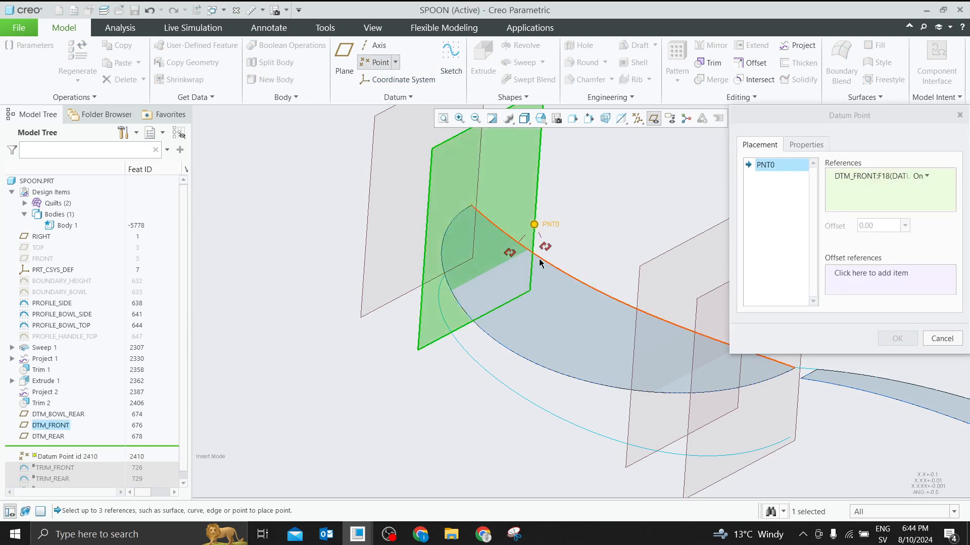
left_click(539, 260, "ctrl")
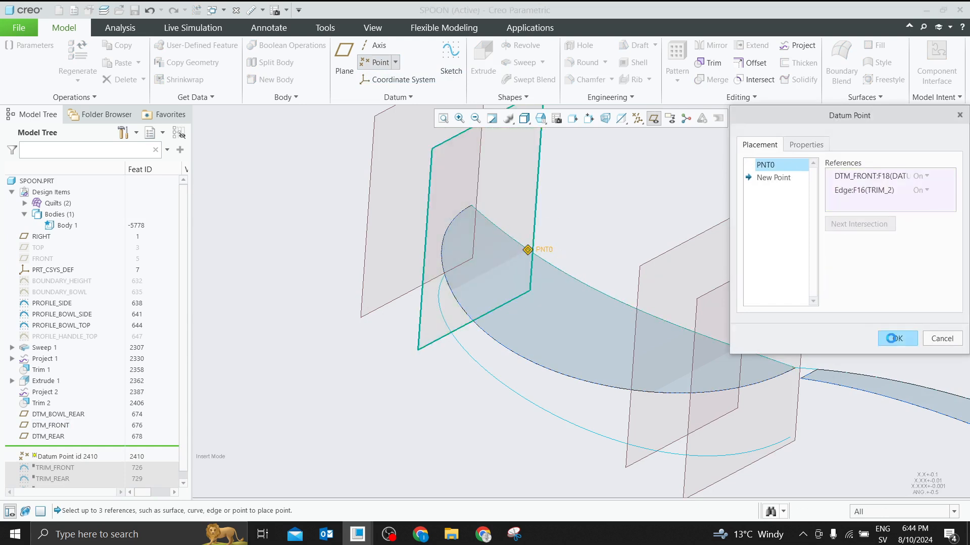
left_click(897, 338)
Redefine the PNT0 feature to add a second point where the Project 2 curve crosses the DTM_FRONT plane
right_click(36, 442)
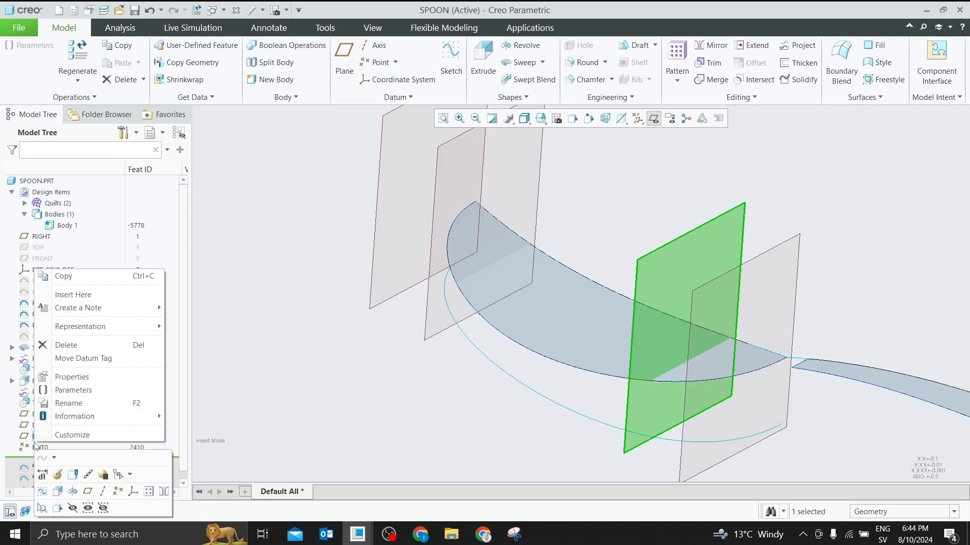
left_click(187, 429)
left_click(39, 447)
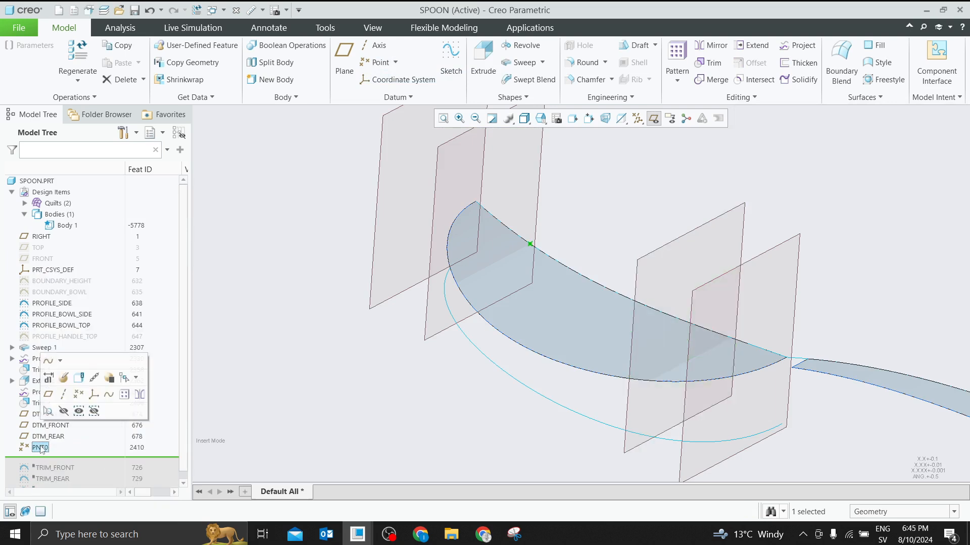
left_click(61, 378)
left_click(761, 180)
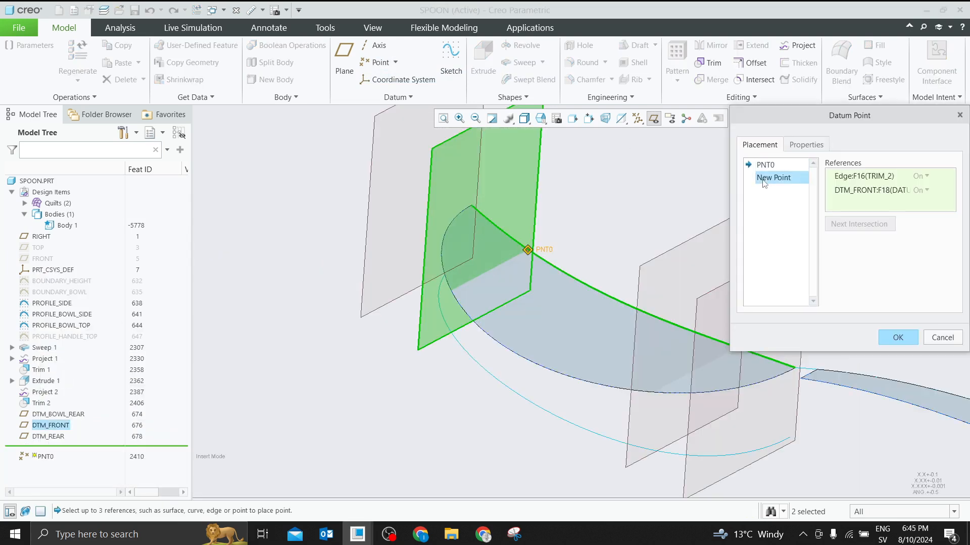
left_click(477, 329)
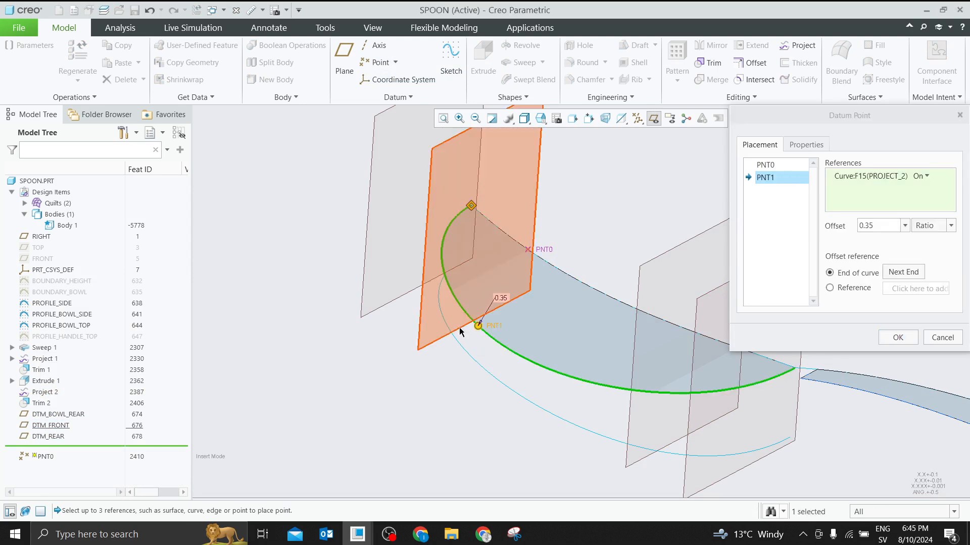
left_click(461, 331, "ctrl")
Replace PNT0's Trim 2 edge reference with the PROFILE_SIDE curve, keeping DTM_FRONT as its other reference, and accept the redefinition
middle_click_drag(461, 332, 434, 330)
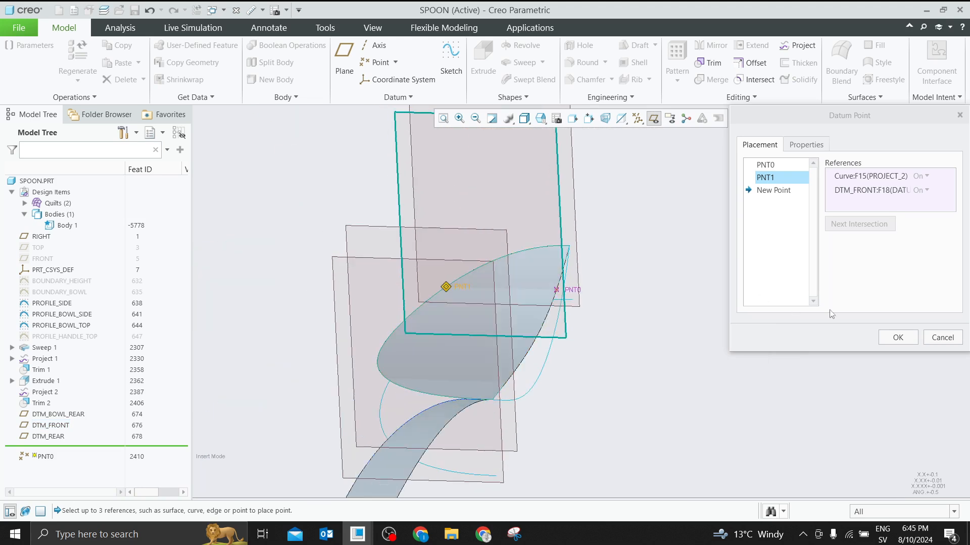
left_click(762, 165)
left_click(861, 177)
right_click(861, 177)
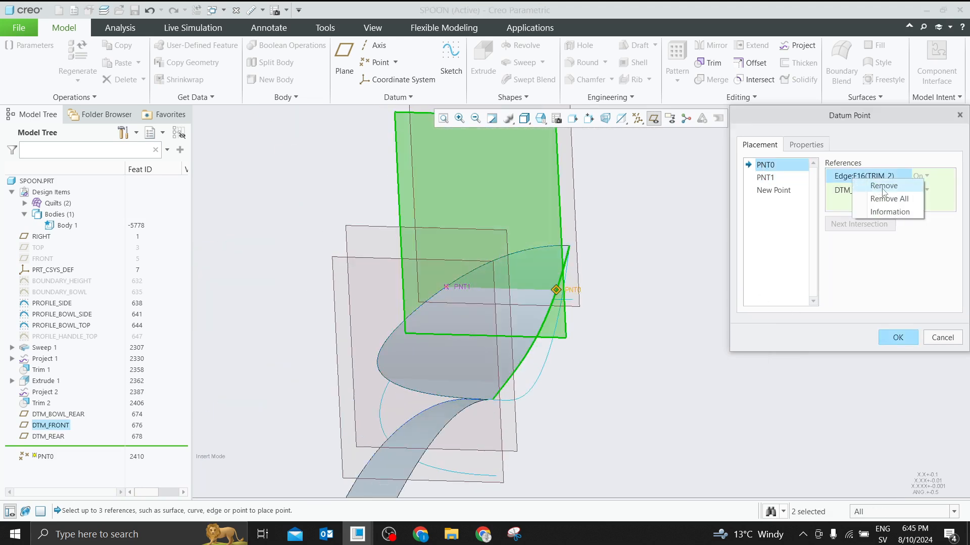
left_click(883, 186)
left_click(549, 355, "ctrl")
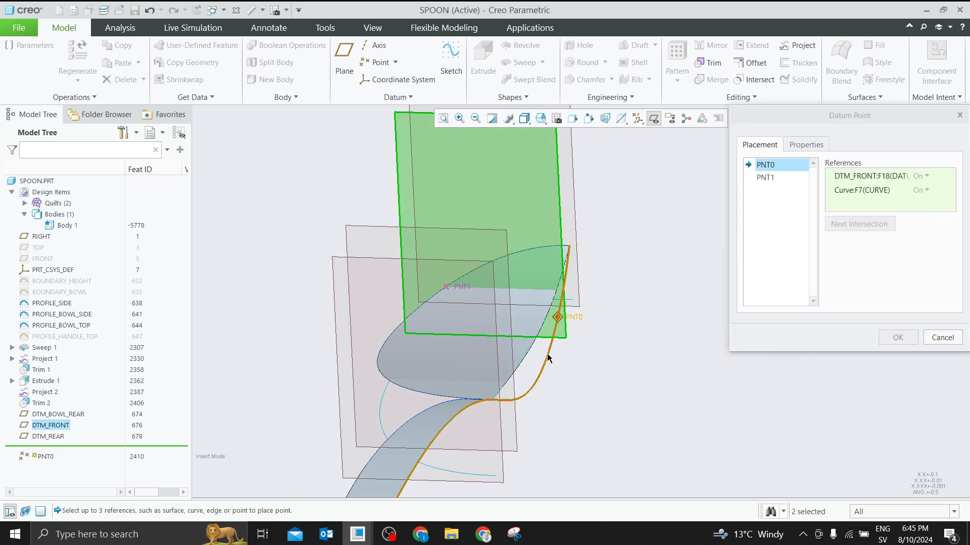
left_click(896, 336)
Start another datum point feature with a point where the DTM_REAR plane crosses the Project 2 curve
middle_click_drag(657, 286, 674, 297)
scroll(653, 223, "up", 1)
left_click(657, 208)
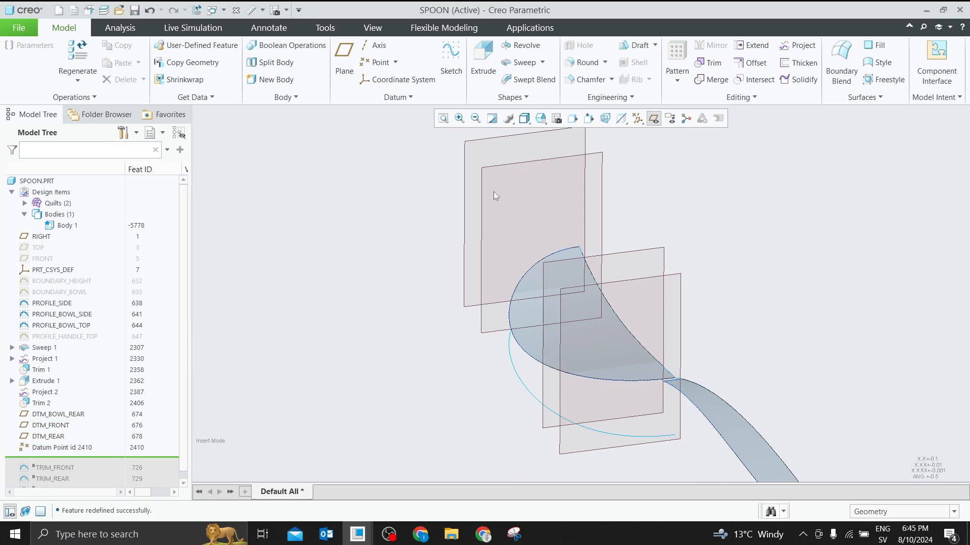
left_click(378, 62)
middle_click_drag(586, 259, 607, 303)
left_click(568, 275)
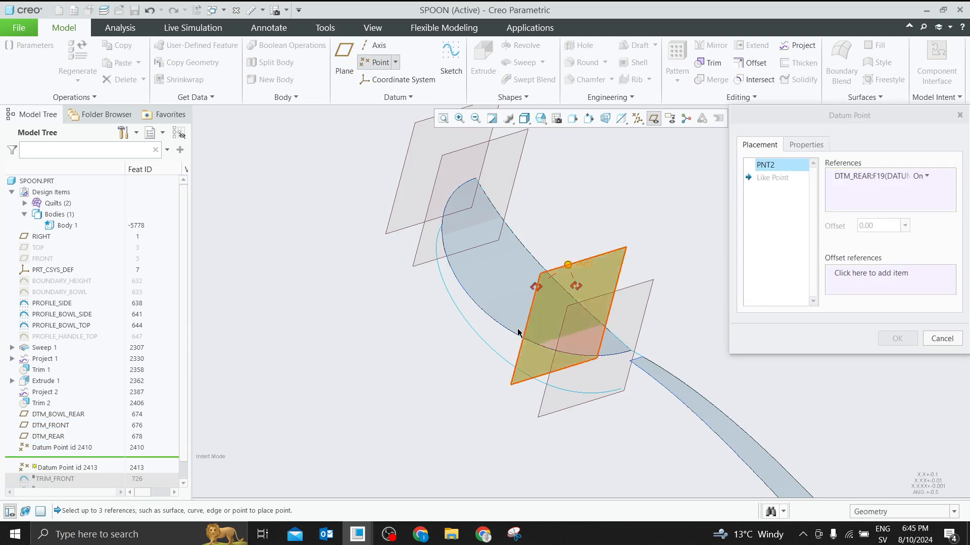
left_click(513, 331, "ctrl")
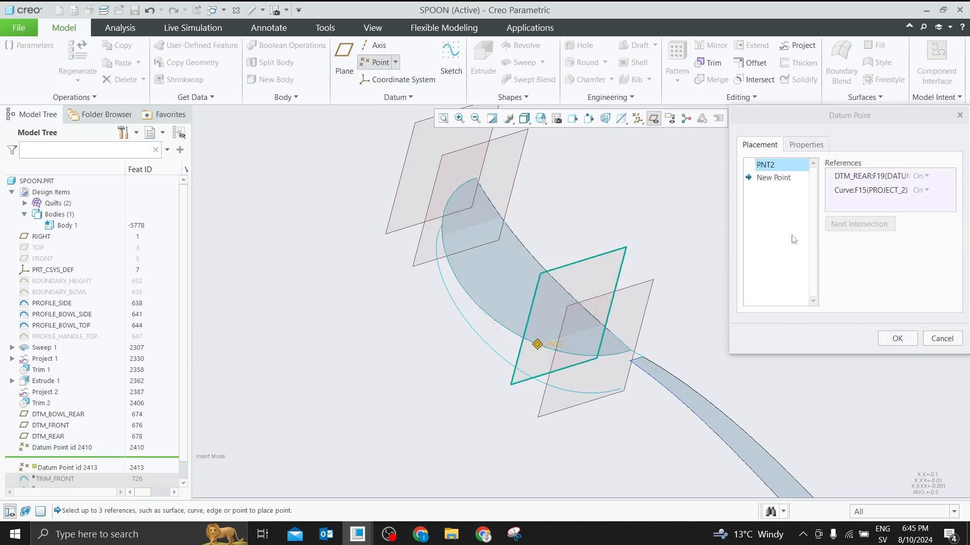
Add a second point where DTM_REAR crosses the PROFILE_SIDE curve and finish the datum point feature
left_click(773, 177)
left_click(603, 256)
middle_click_drag(603, 256, 681, 290)
left_click(683, 291, "ctrl")
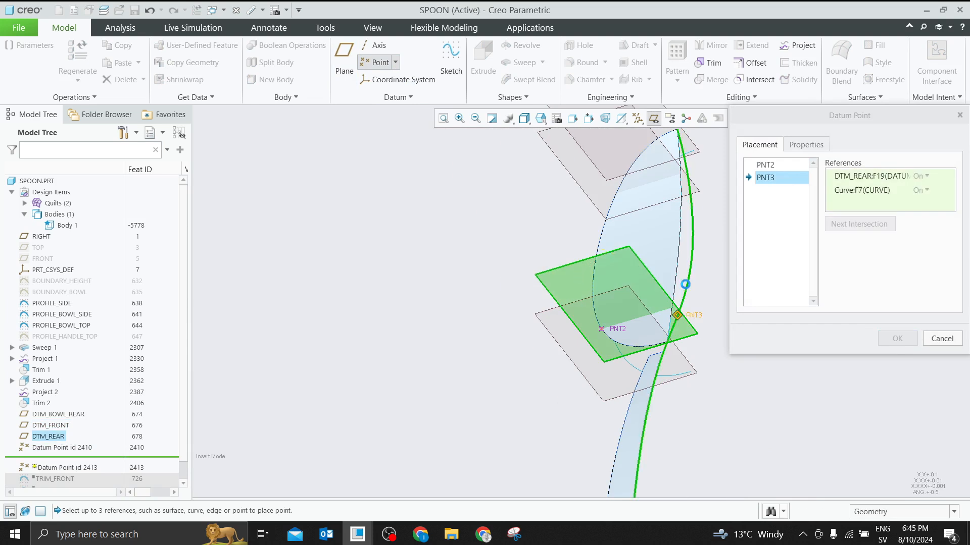
left_click(897, 338)
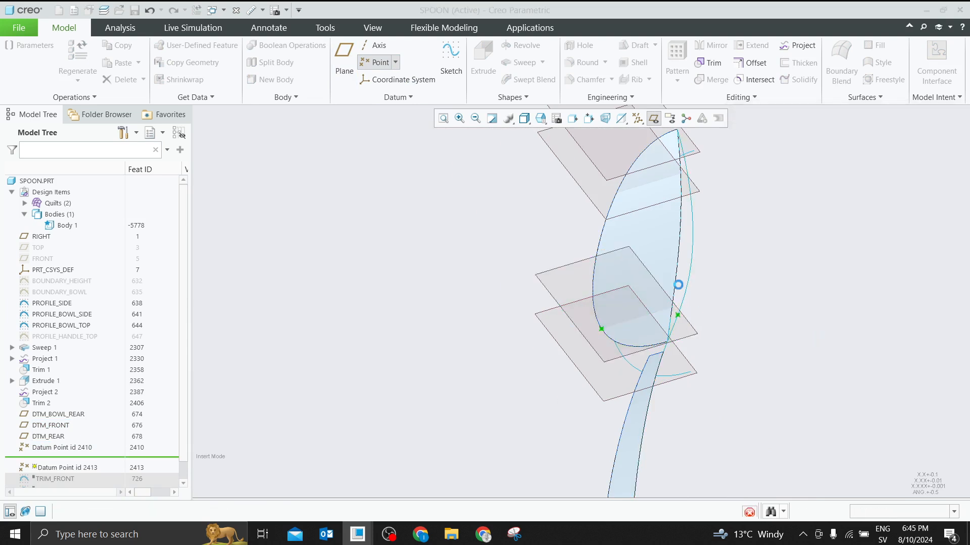
Show the datum points and hide the datum planes using the datum display filters
left_click(638, 118)
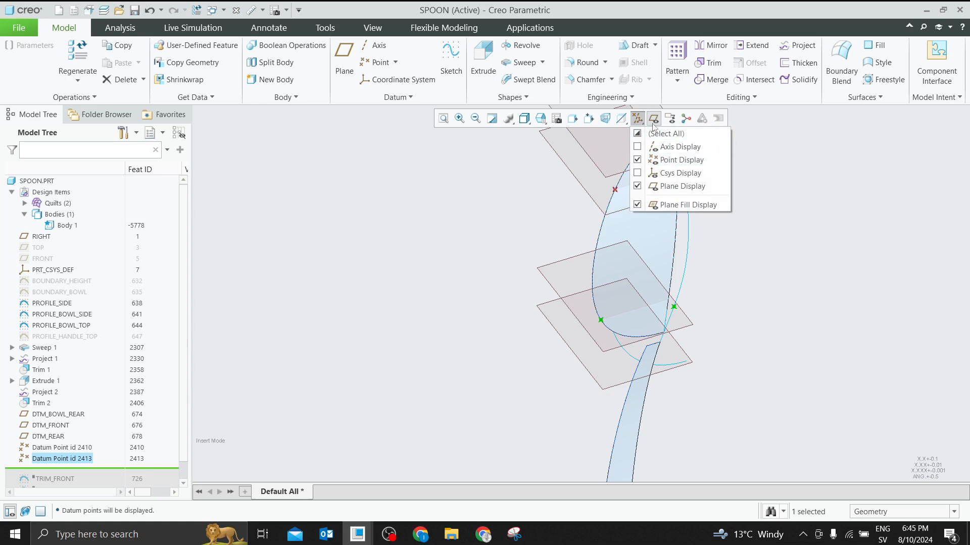
left_click(637, 160)
left_click(638, 186)
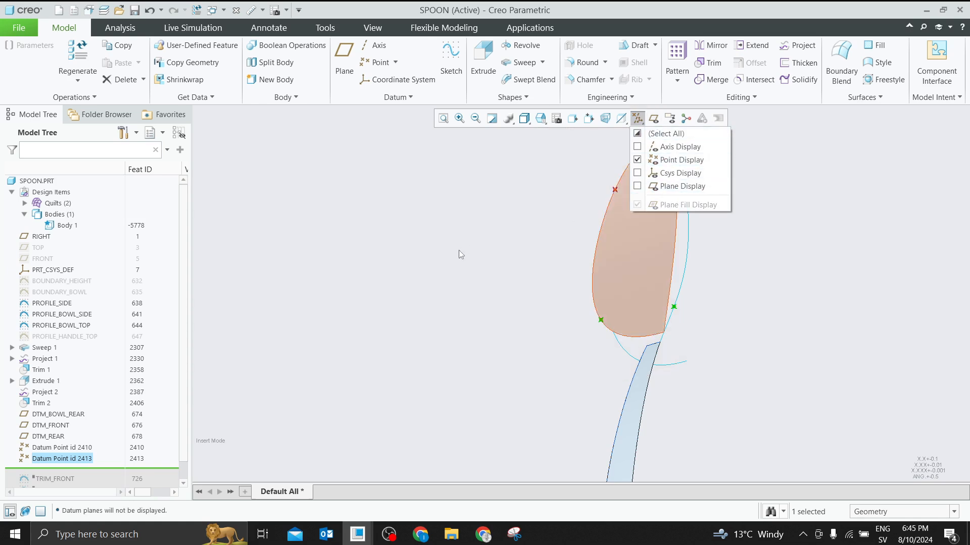
Orient the spoon to show the bowl with its four datum points and capture that view in Snipping Tool
middle_click_drag(416, 320, 515, 365)
scroll(413, 356, "down", 2)
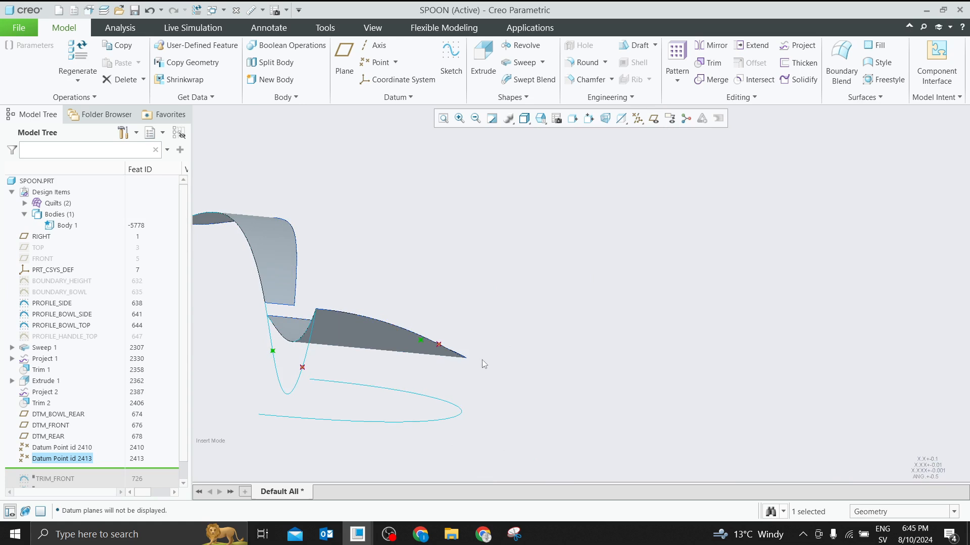
middle_click_drag(433, 366, 493, 356)
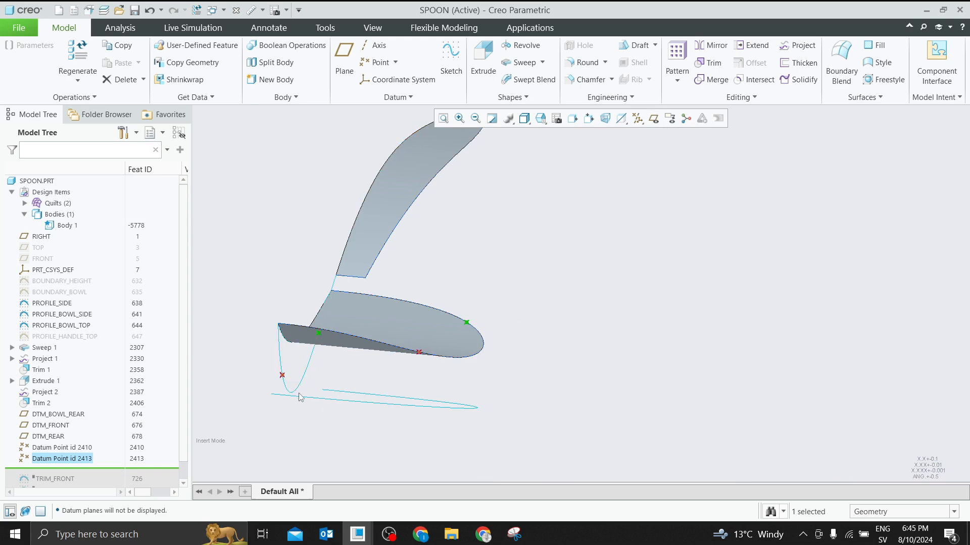
left_click(514, 533)
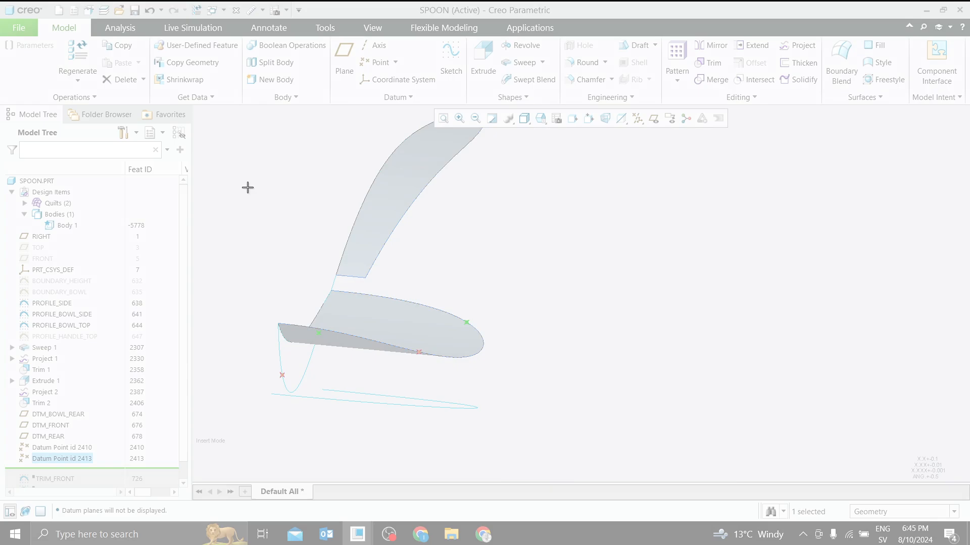
left_click_drag(240, 161, 725, 465)
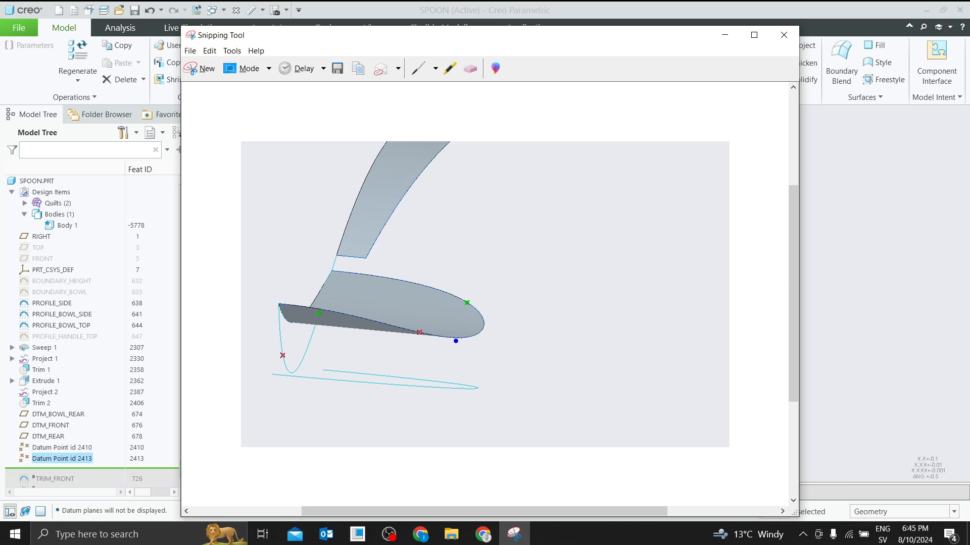
Mark the planned bowl curves on the snip, including strokes joining the front and rear point pairs, and return to Creo Parametric
mouse_move(454, 340)
left_mouse_down()
mouse_move(389, 364)
mouse_move(296, 370)
left_mouse_up()
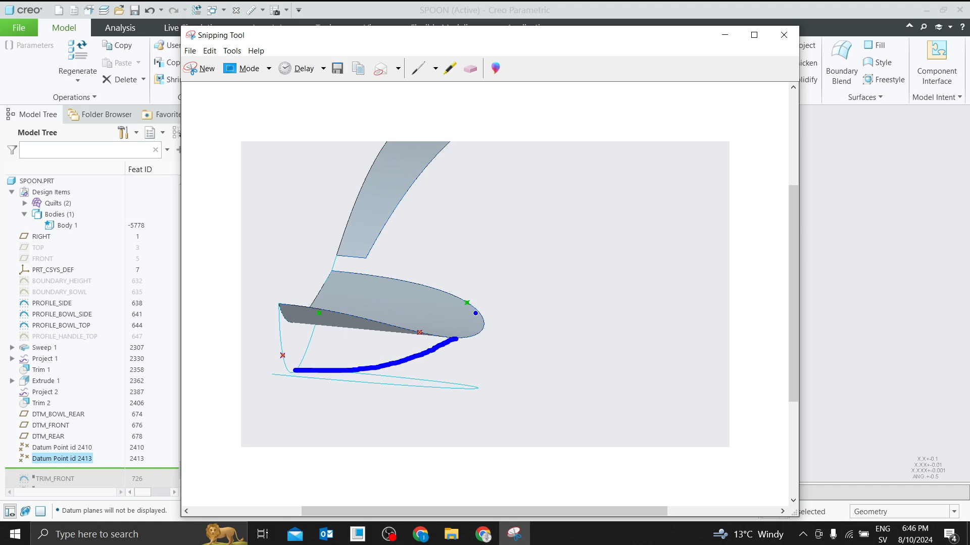
left_click_drag(476, 307, 469, 342)
left_click_drag(309, 336, 296, 360)
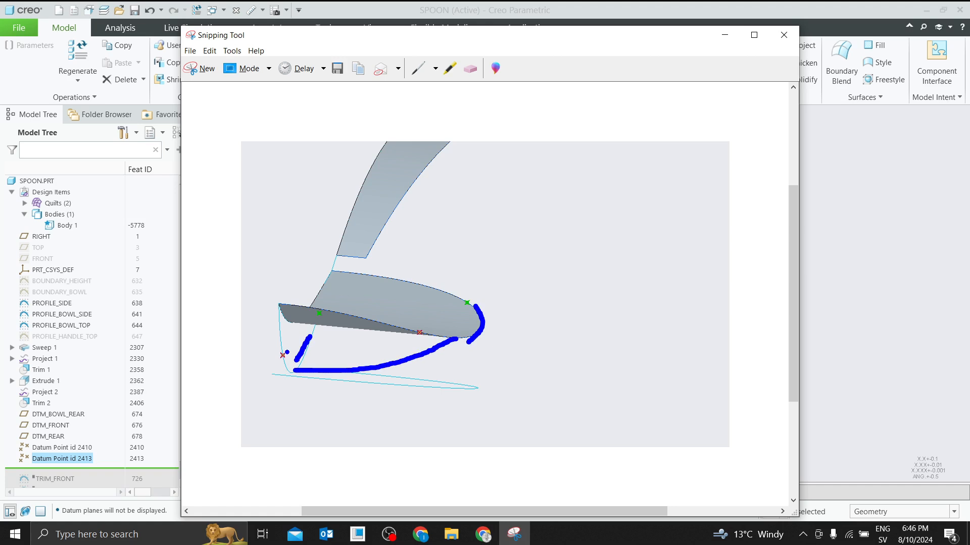
left_click_drag(290, 354, 422, 331)
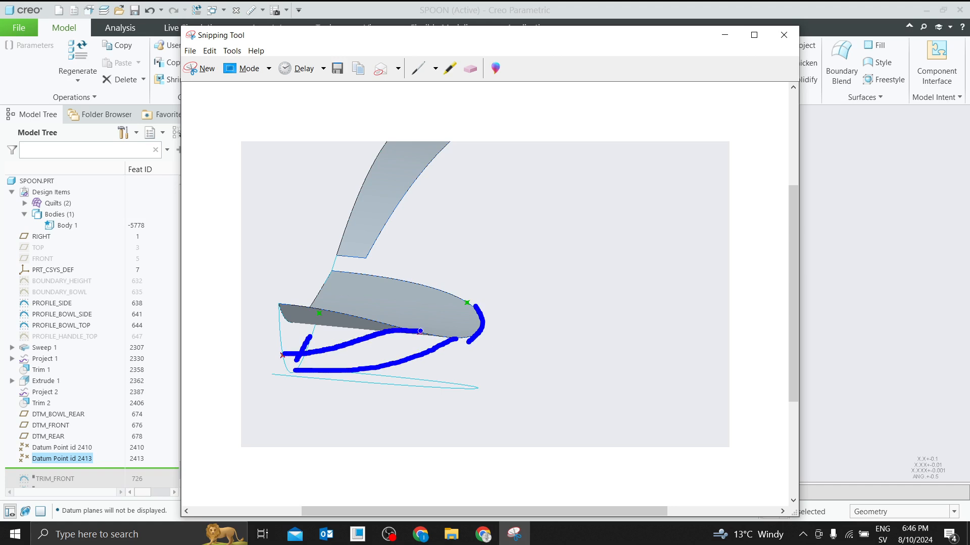
left_click_drag(317, 312, 466, 301)
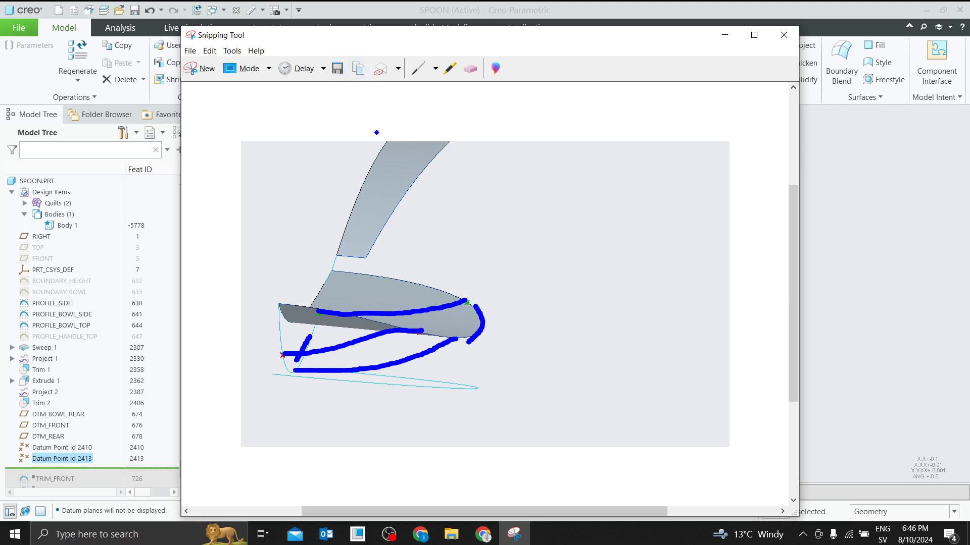
left_click(724, 35)
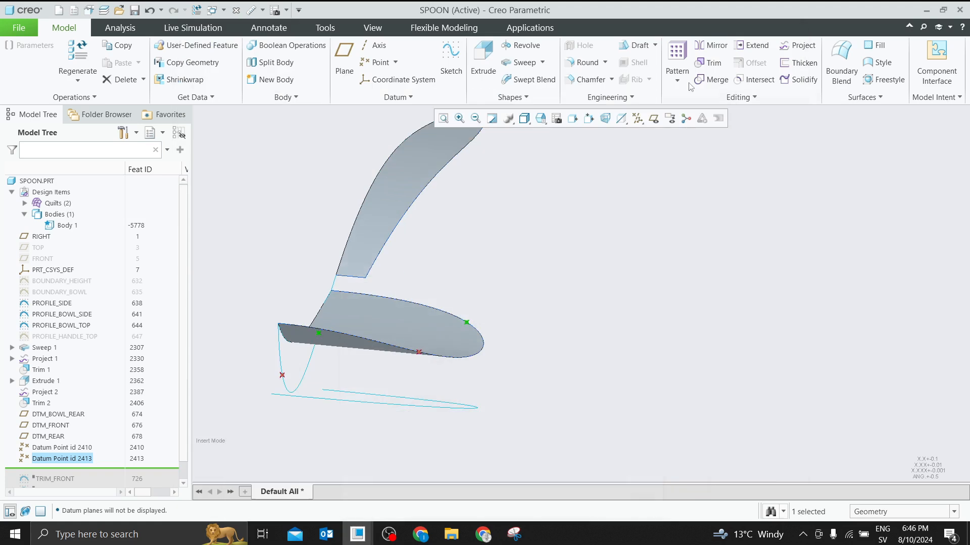
Turn the bowl to a side view and switch the datum plane display back on
middle_click_drag(578, 286, 456, 317)
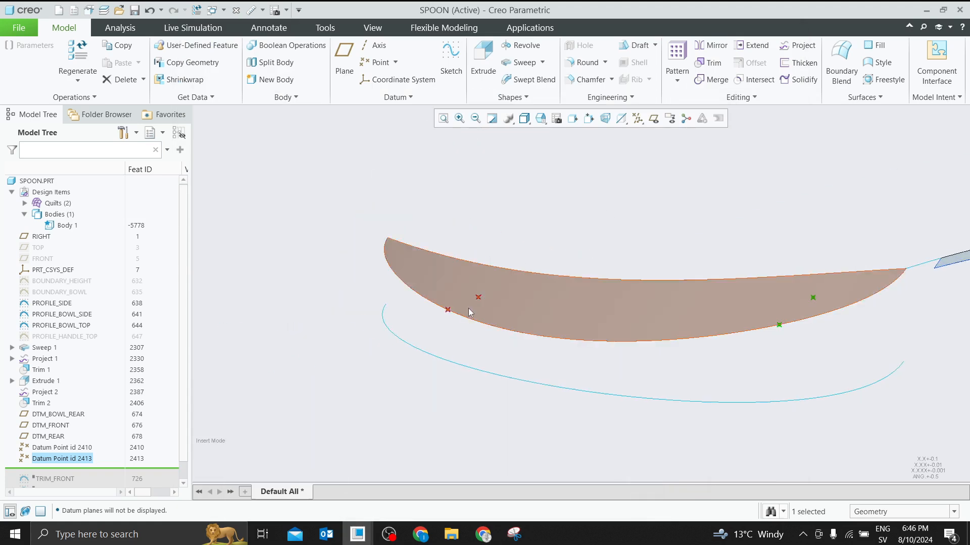
middle_click_drag(388, 353, 387, 360)
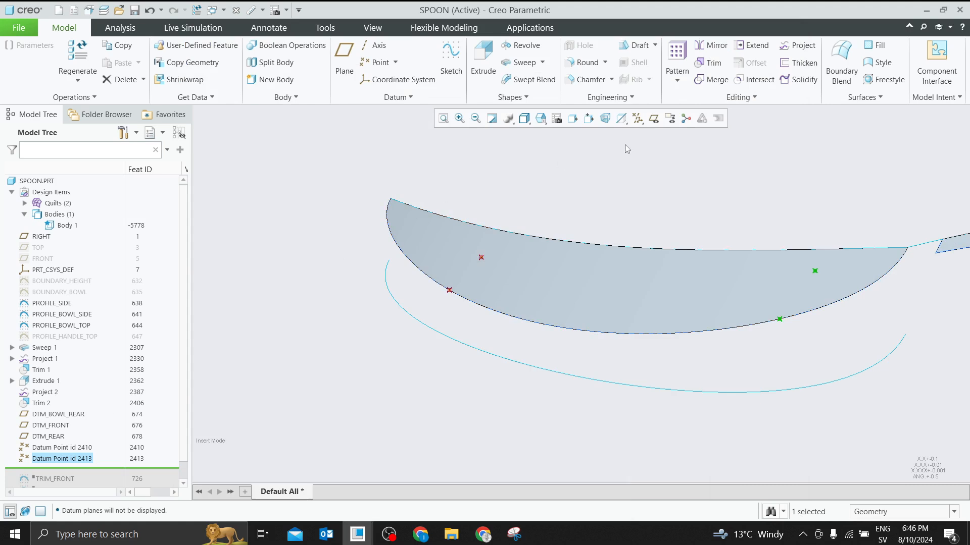
left_click(653, 119)
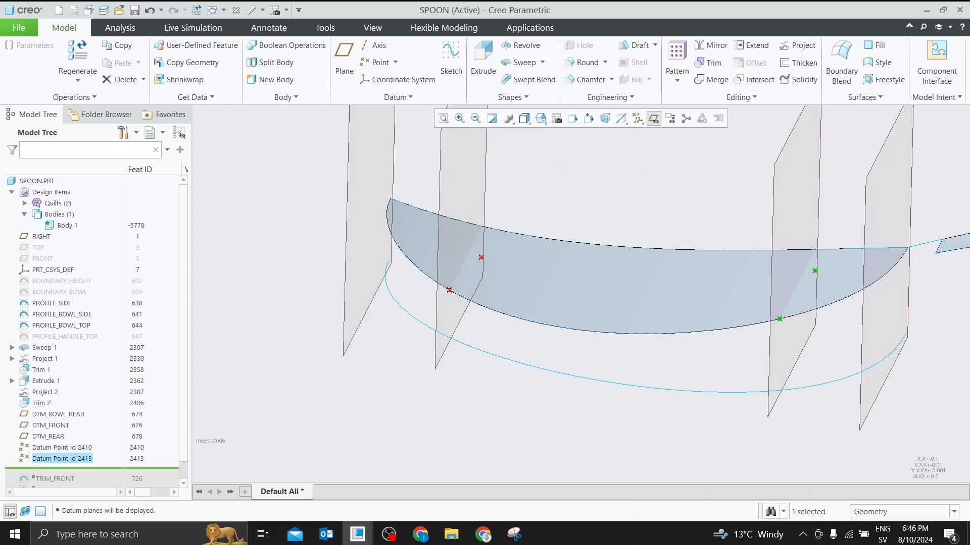
Start a sketch on DTM_FRONT and add the two front datum points, PNT0 and PNT1, as sketch references
key("alt+Tab")
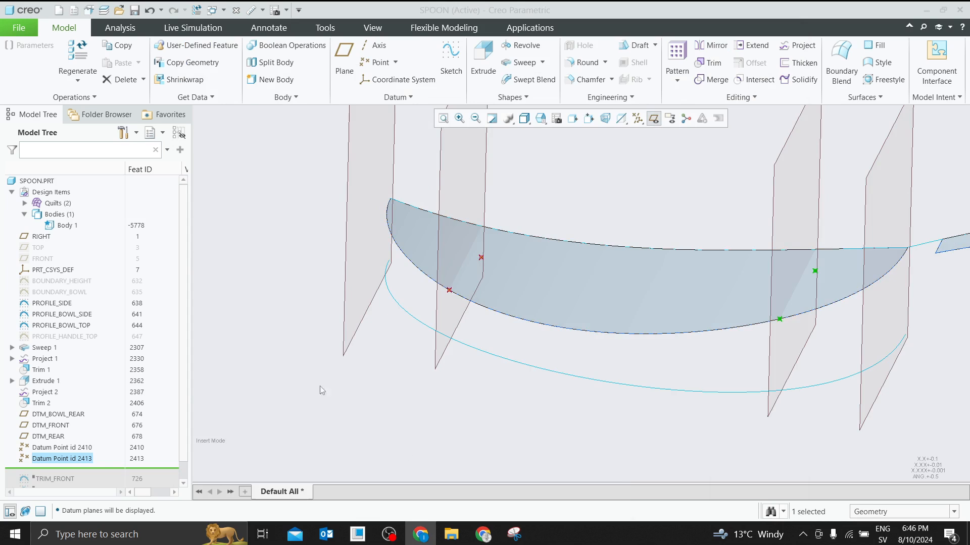
left_click(437, 312)
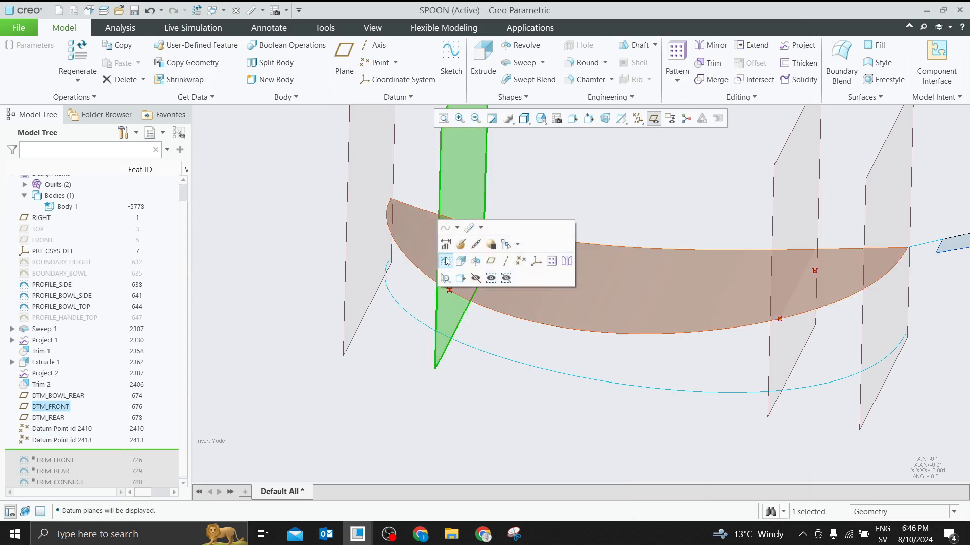
left_click(443, 260)
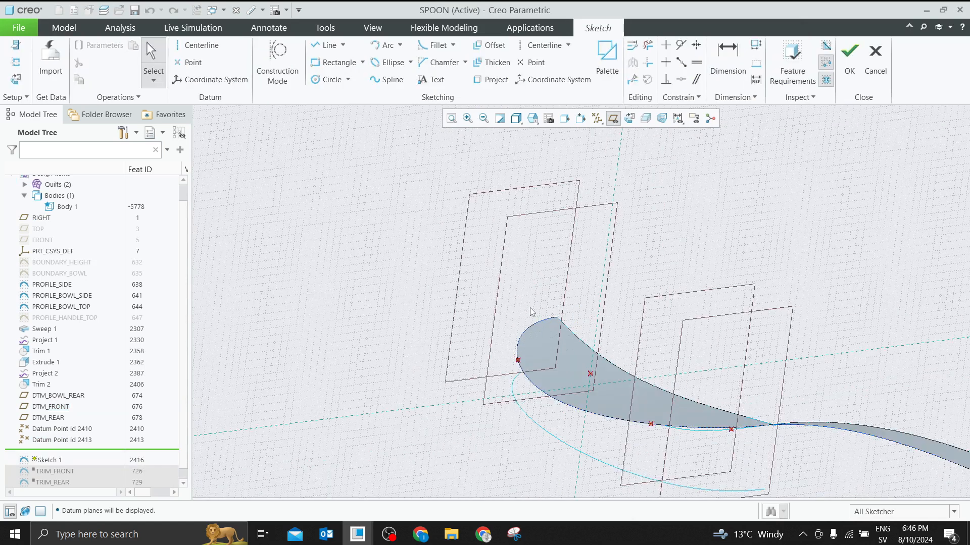
scroll(538, 342, "down", 4)
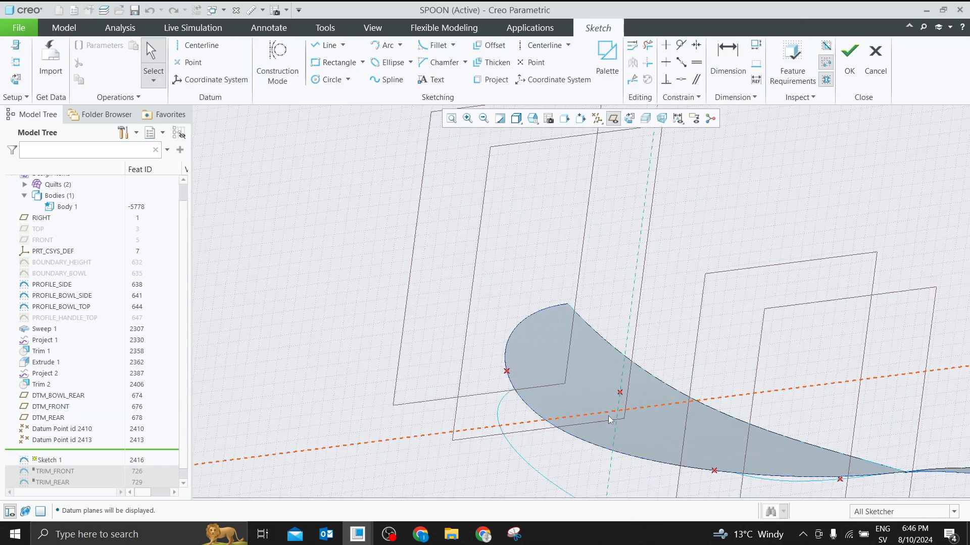
left_click(385, 81)
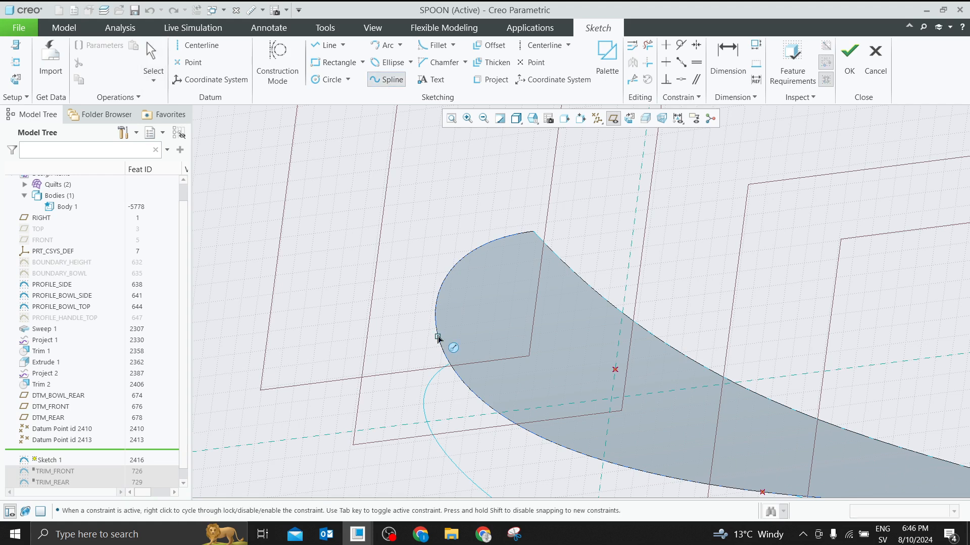
left_click(438, 337)
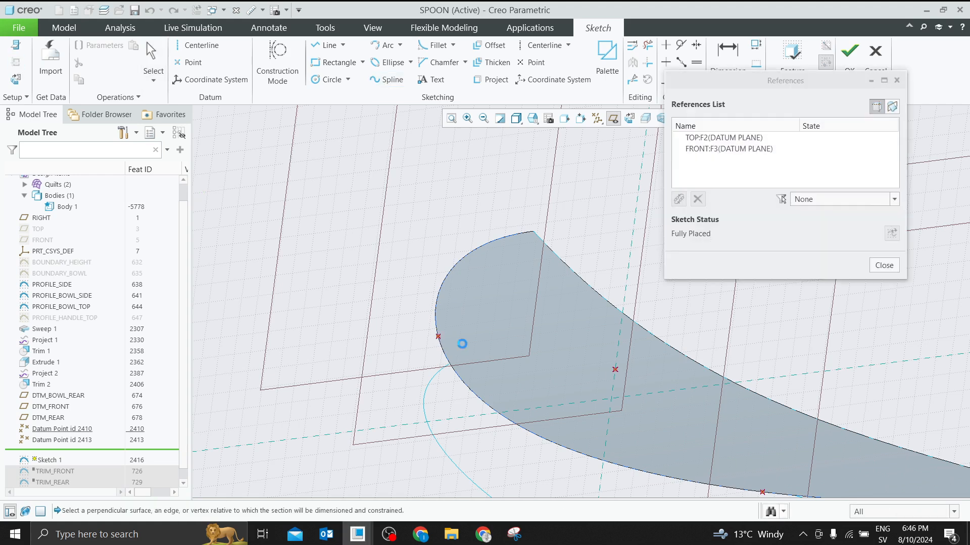
left_click(615, 370)
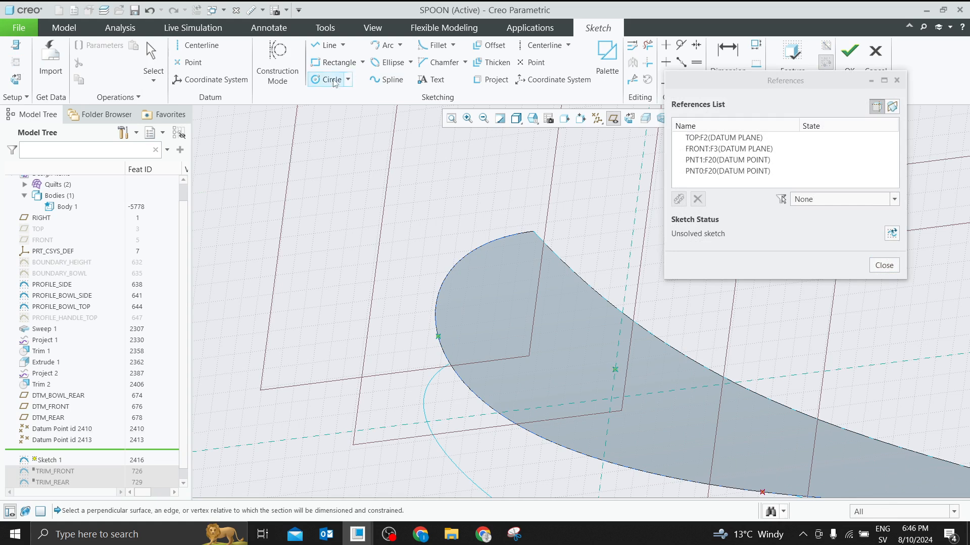
Sketch a two-point spline joining the front datum point on the bowl's edge to the one on the centre plane
left_click(386, 79)
left_click(438, 337)
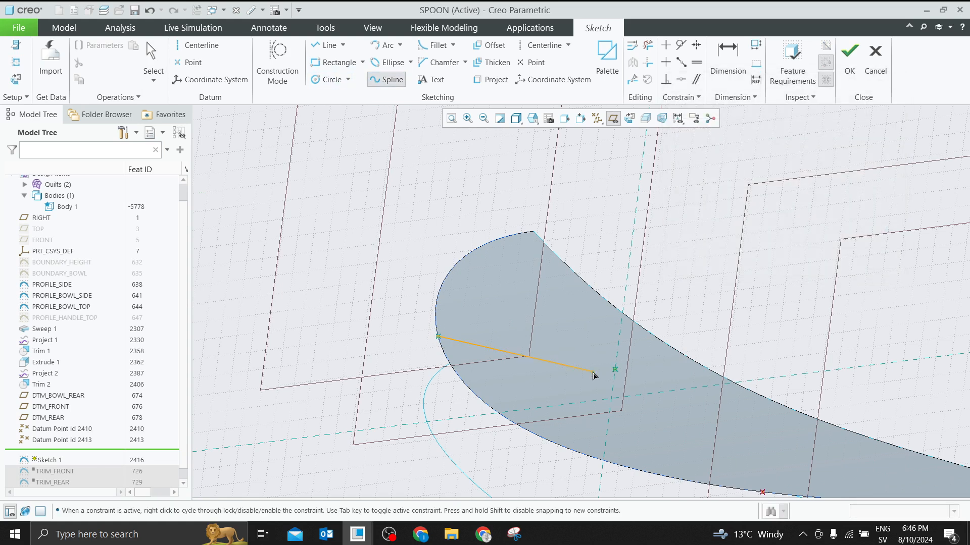
mouse_move(575, 368)
middle_mouse_down()
mouse_move(540, 375)
mouse_move(546, 321)
mouse_move(539, 326)
middle_mouse_up()
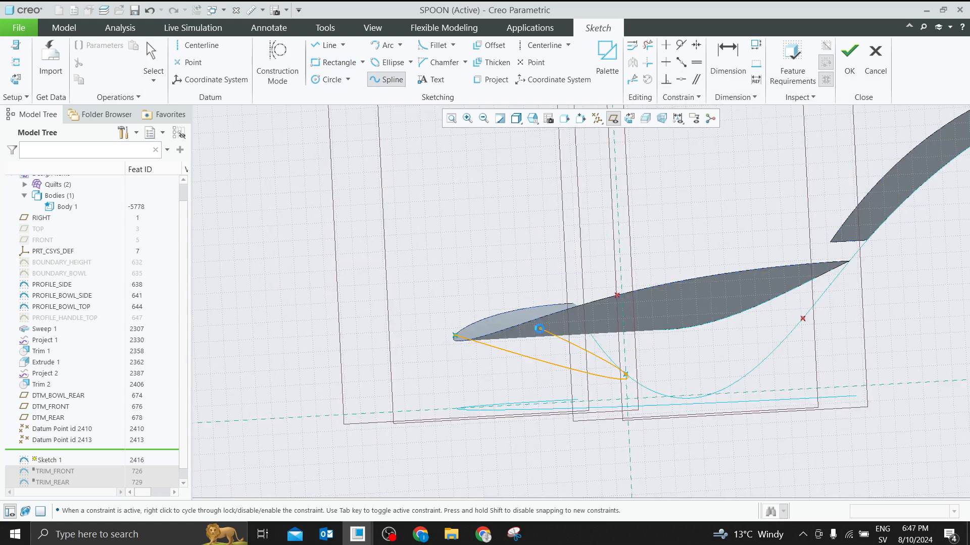
middle_click(463, 340)
middle_click(460, 342)
left_click(475, 343)
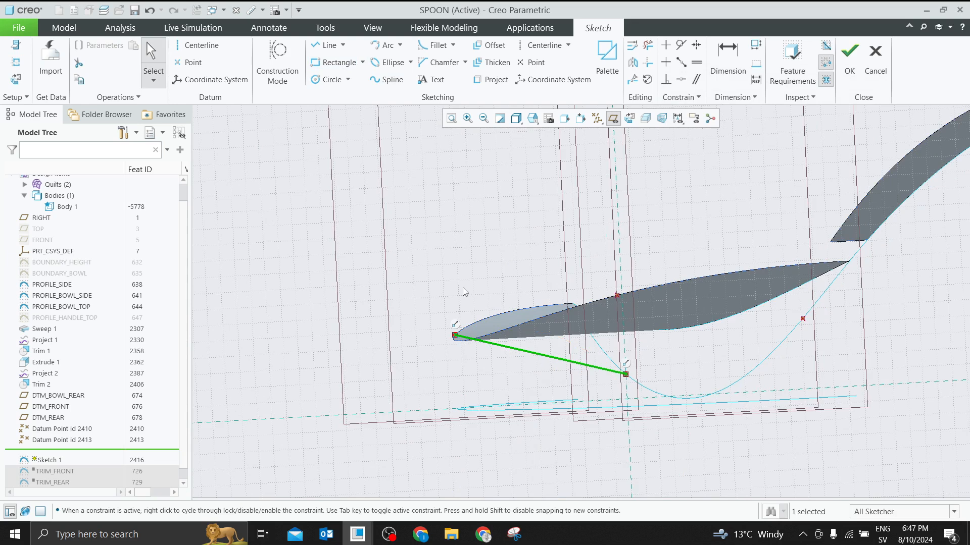
left_click(419, 247)
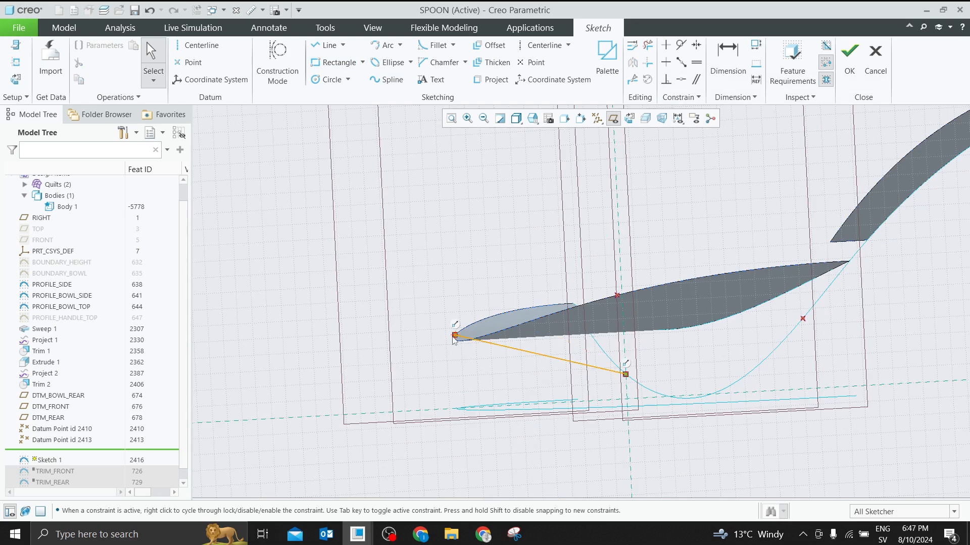
Sketch a horizontal construction line about 4.23 long from the spline's centre-plane end and make the spline tangent to it
scroll(626, 374, "down", 1)
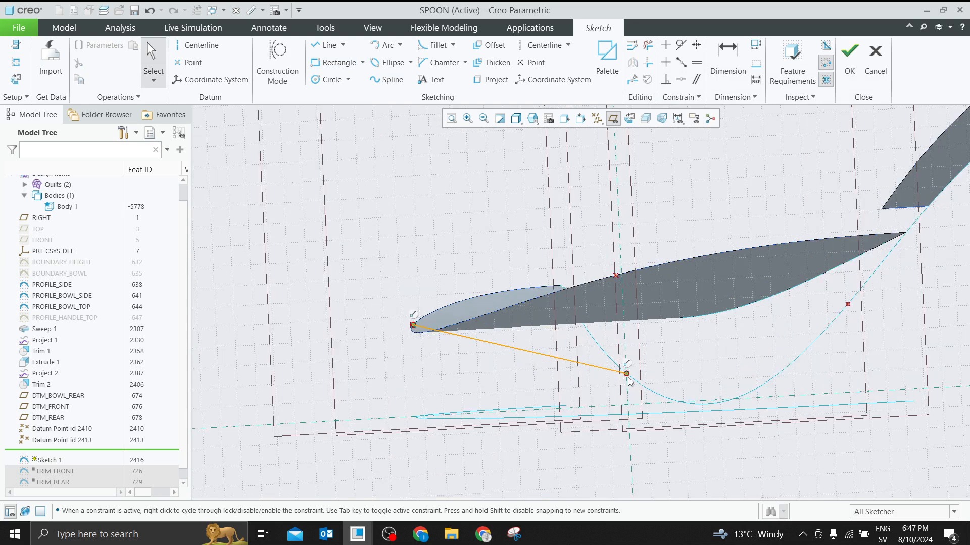
middle_click_drag(611, 373, 626, 375)
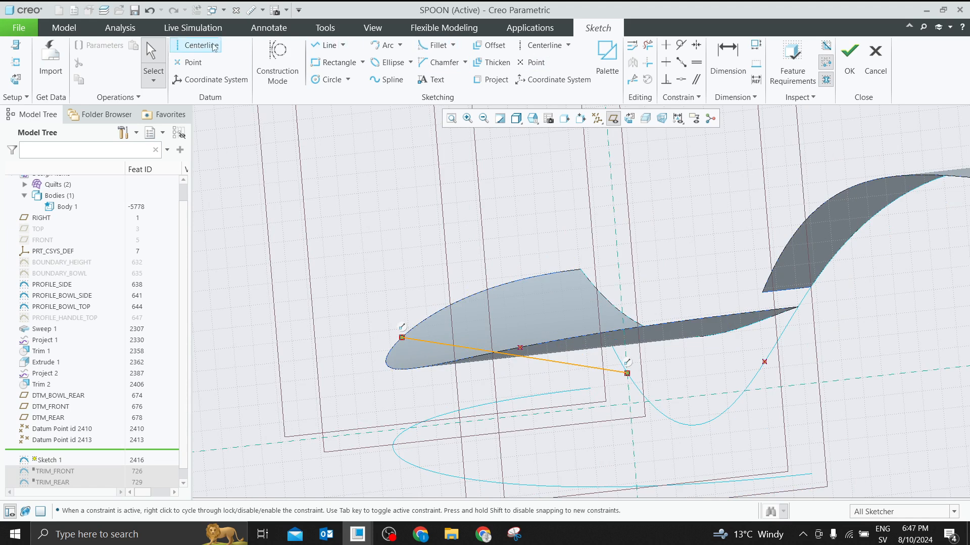
left_click(285, 53)
left_click(326, 45)
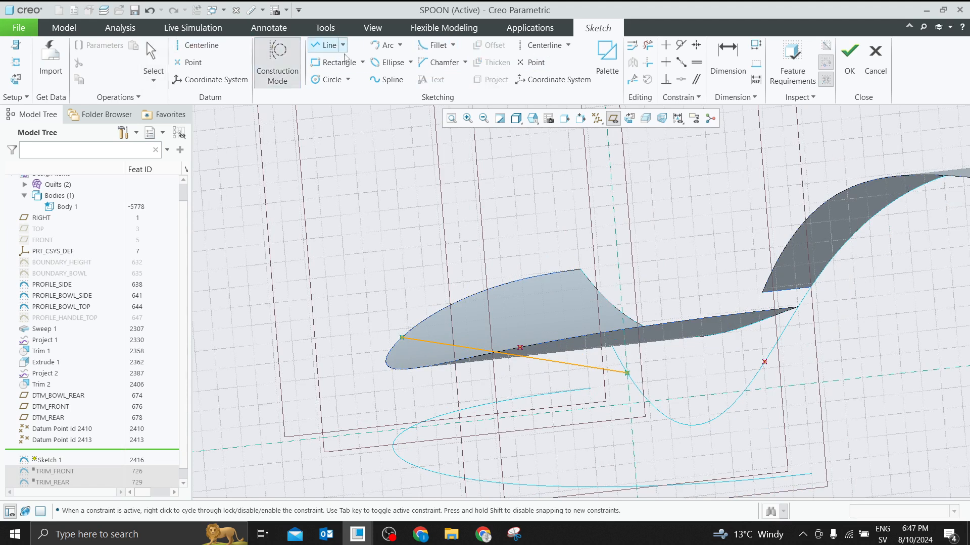
left_click(626, 376)
left_click(708, 365)
middle_click(708, 365)
middle_click(708, 365)
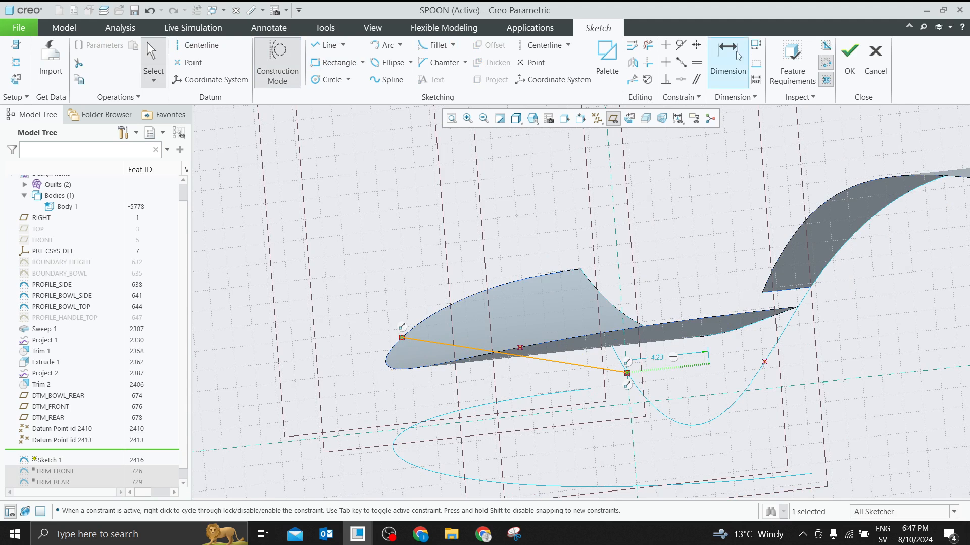
left_click(588, 368, "ctrl")
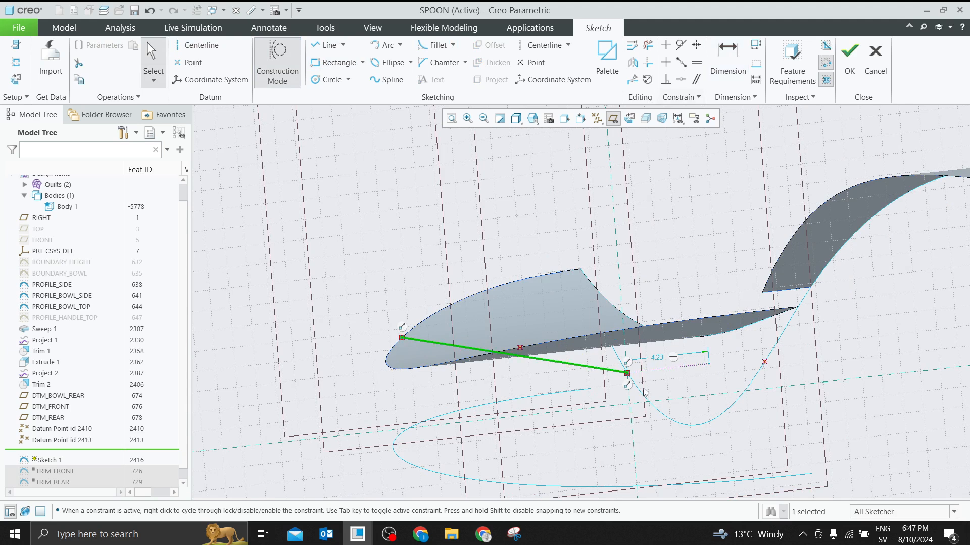
left_click(673, 336)
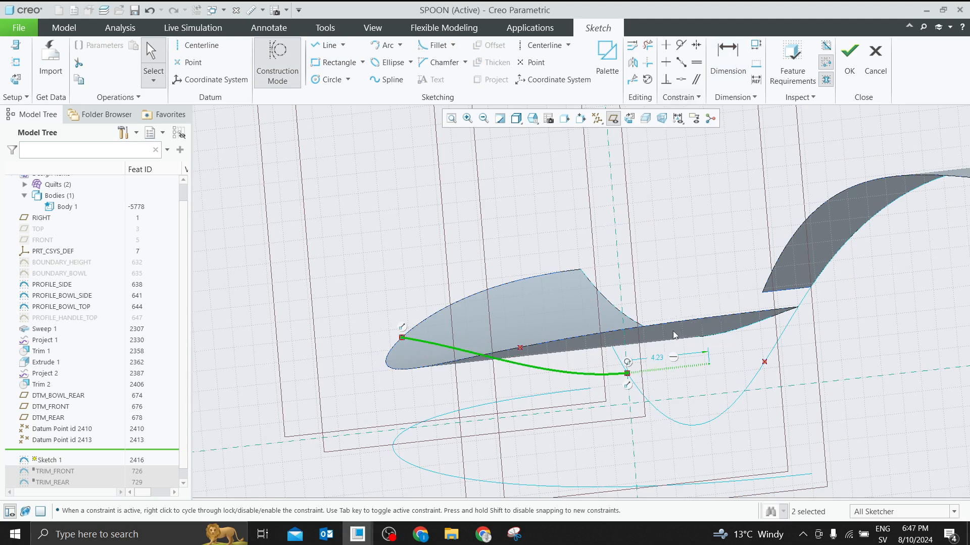
Sketch a vertical construction line about 3.53 long downward from the spline's end on the bowl's edge
key("l")
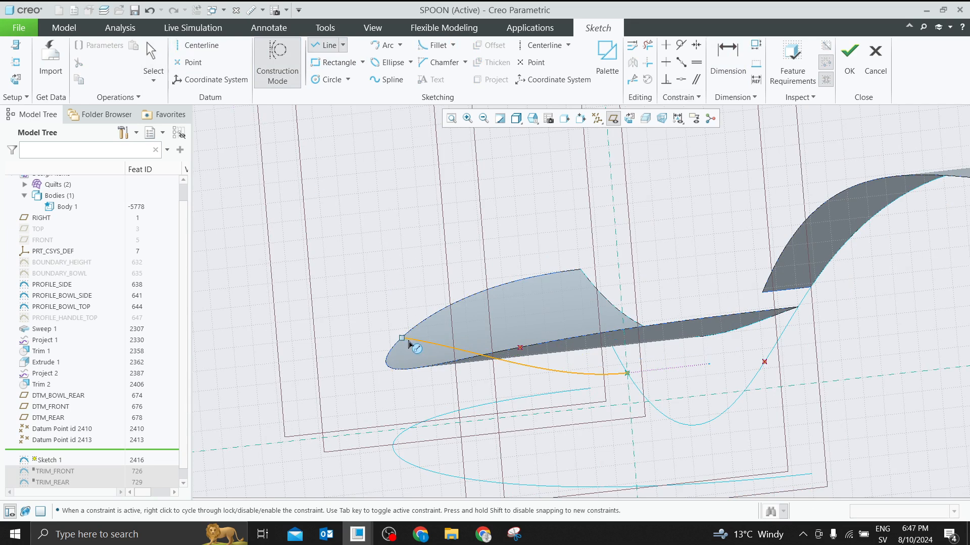
left_click(405, 340)
left_click(414, 407)
middle_click(415, 407)
middle_click(415, 402)
left_click(426, 326)
Try to dimension the angle between the spline's outer end and the vertical construction line at 45 degrees
left_click(727, 61)
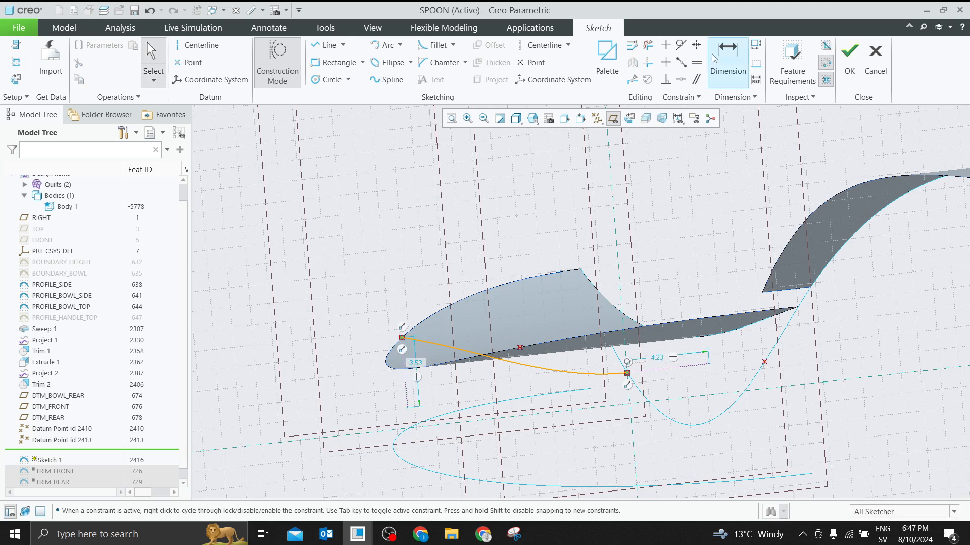
left_click(443, 346)
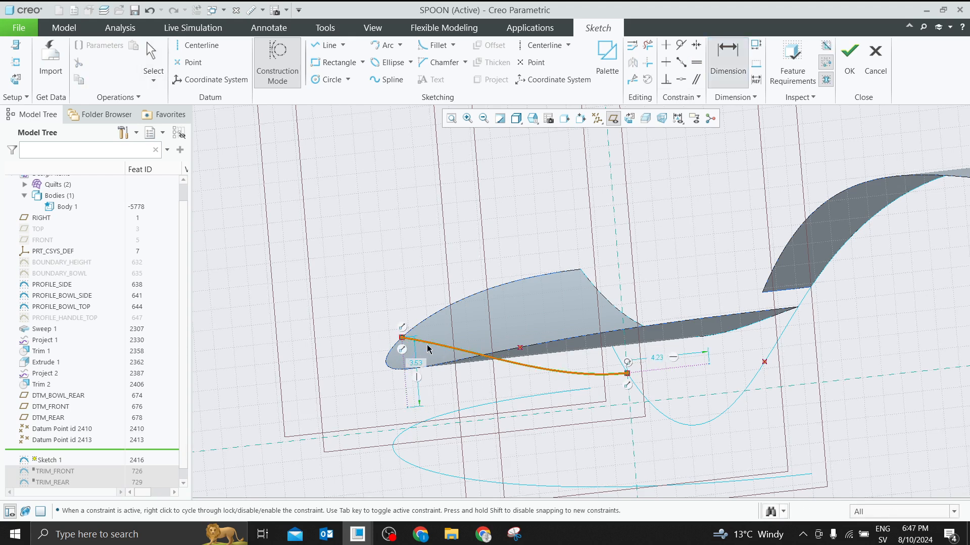
left_click(385, 367)
middle_click(385, 369)
type("45")
key("Return")
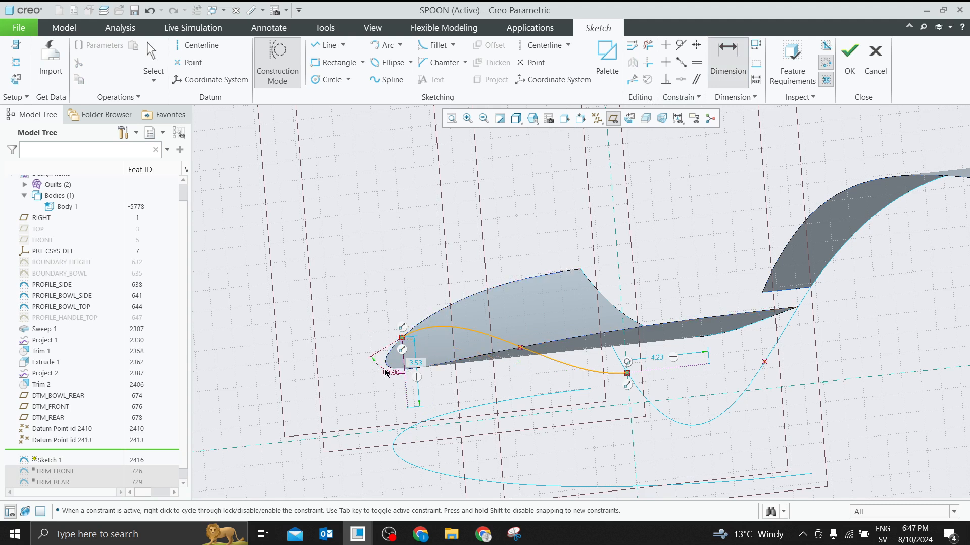
middle_click(386, 371)
Undo the 45-degree angle dimension at the spline's outer end
left_click_drag(387, 371, 440, 374)
key("ctrl+z")
key("ctrl+z")
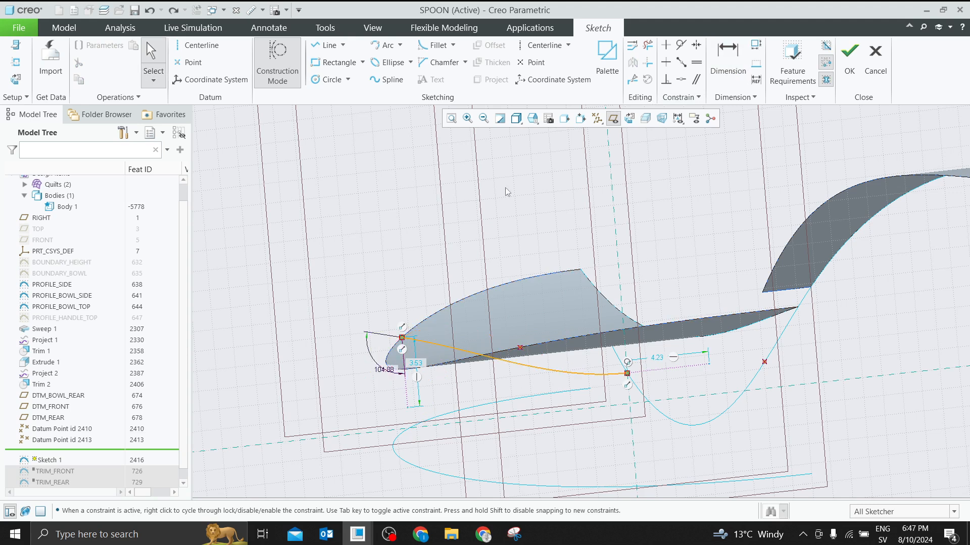
key("ctrl+z")
Dimension the inner angle between the spline's outer end and the vertical construction line, and set it to 65 degrees
left_click(732, 60)
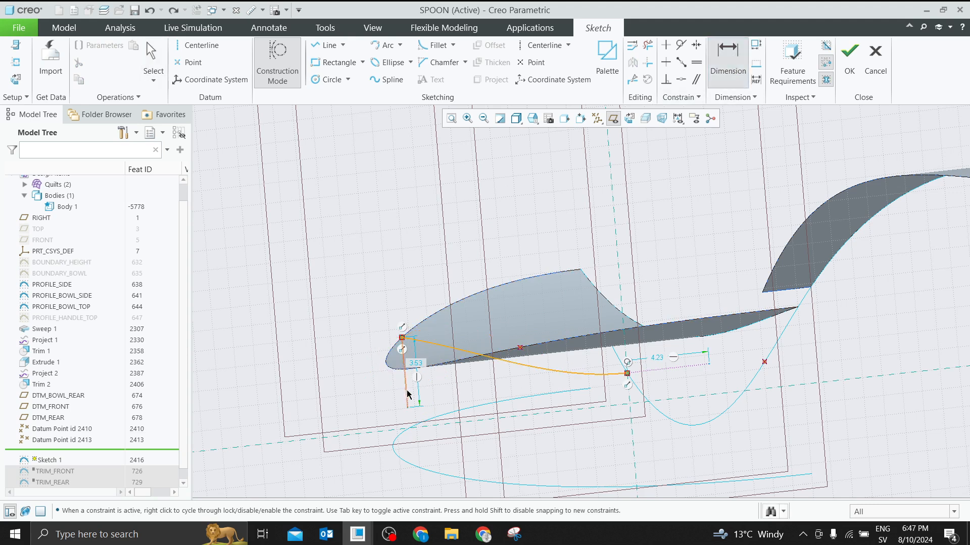
left_click(434, 348)
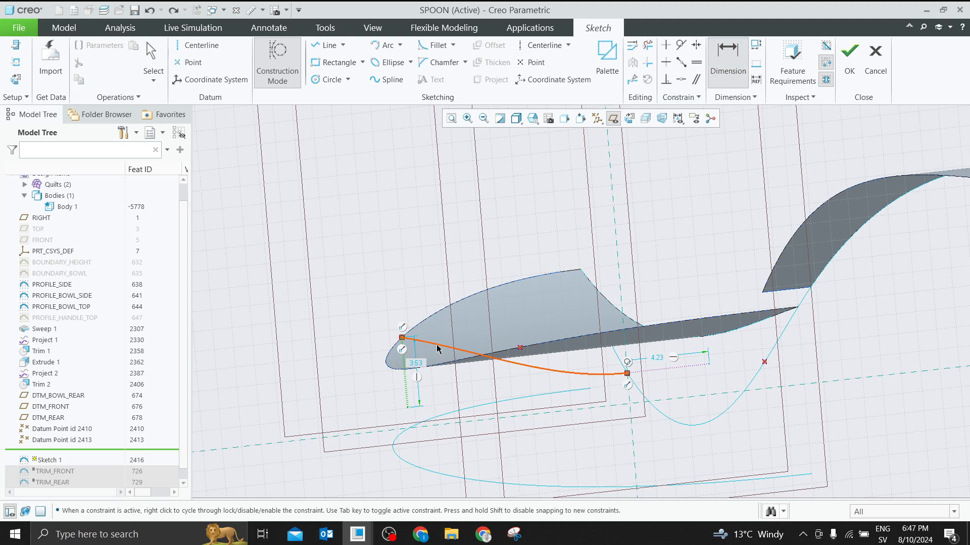
left_click(403, 341)
middle_click(433, 386)
type("65")
key("Return")
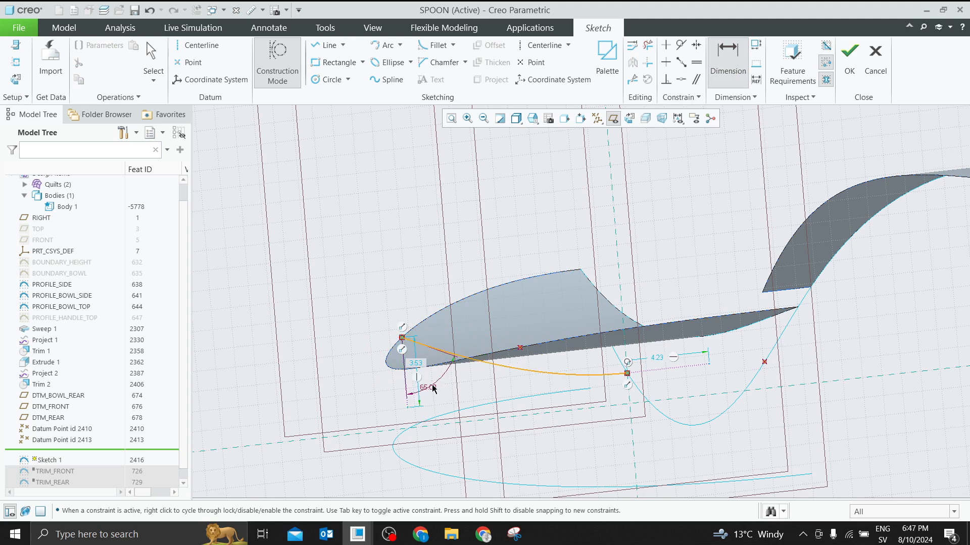
Set the vertical and horizontal construction lines to a length of 10 each and finish the DTM_FRONT sketch
double_click(417, 364)
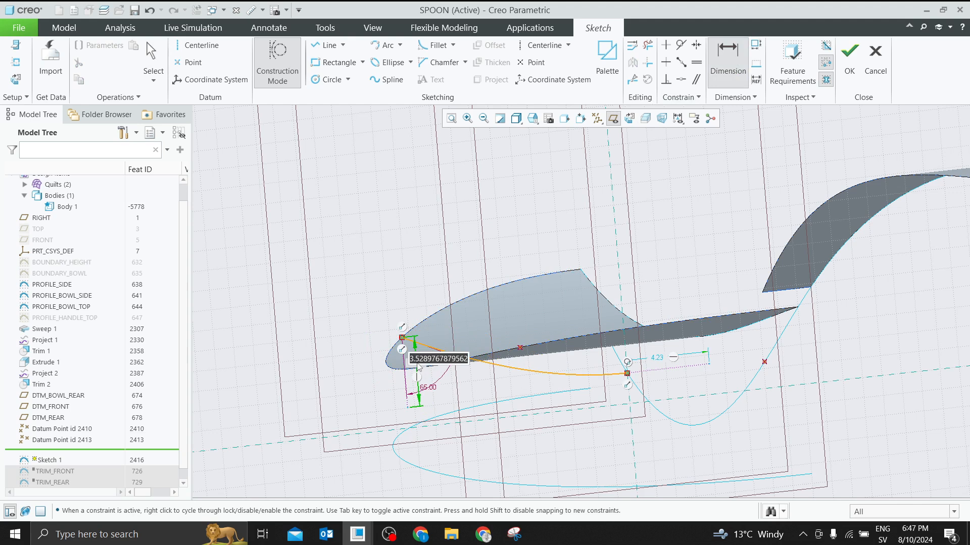
type("10")
key("Return")
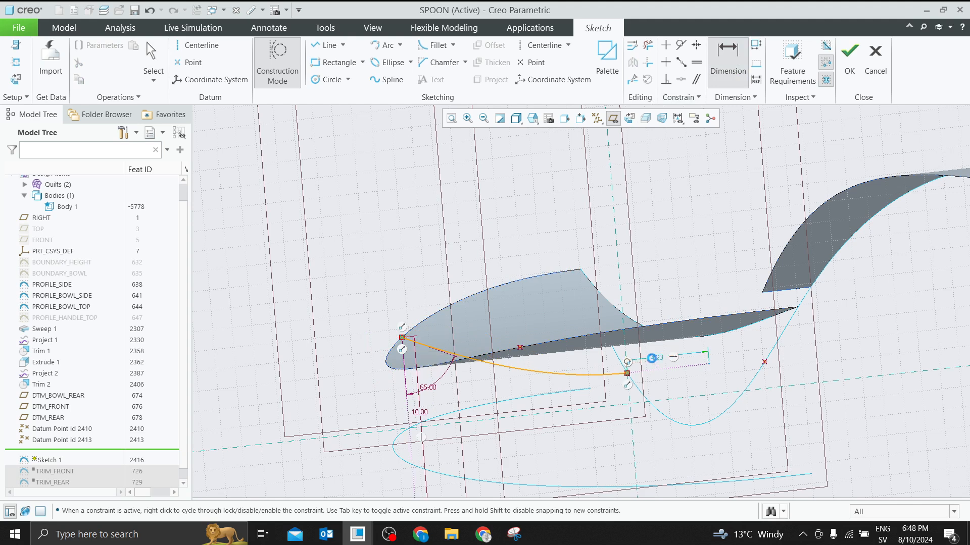
double_click(651, 358)
type("10")
key("Return")
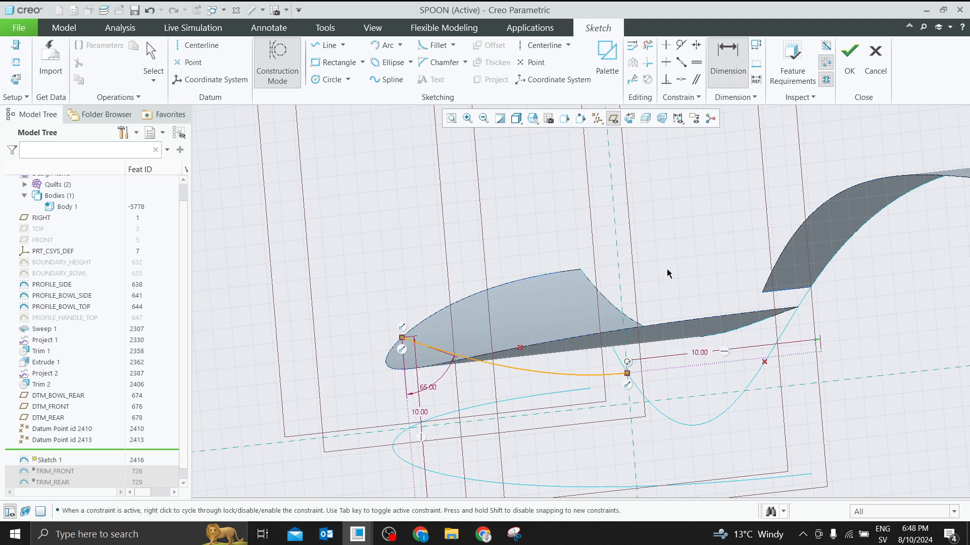
middle_click_drag(533, 316, 529, 333)
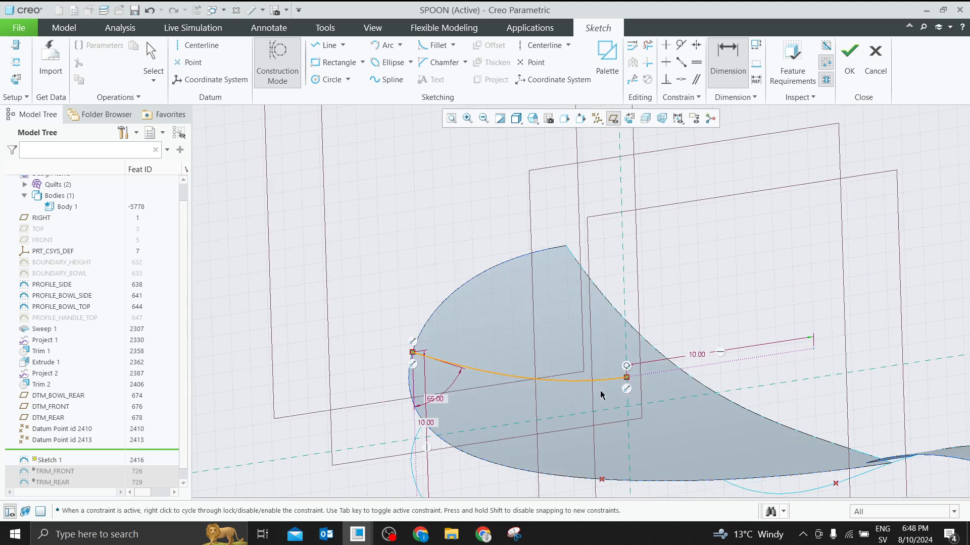
middle_click_drag(518, 340, 536, 324)
left_click(850, 60)
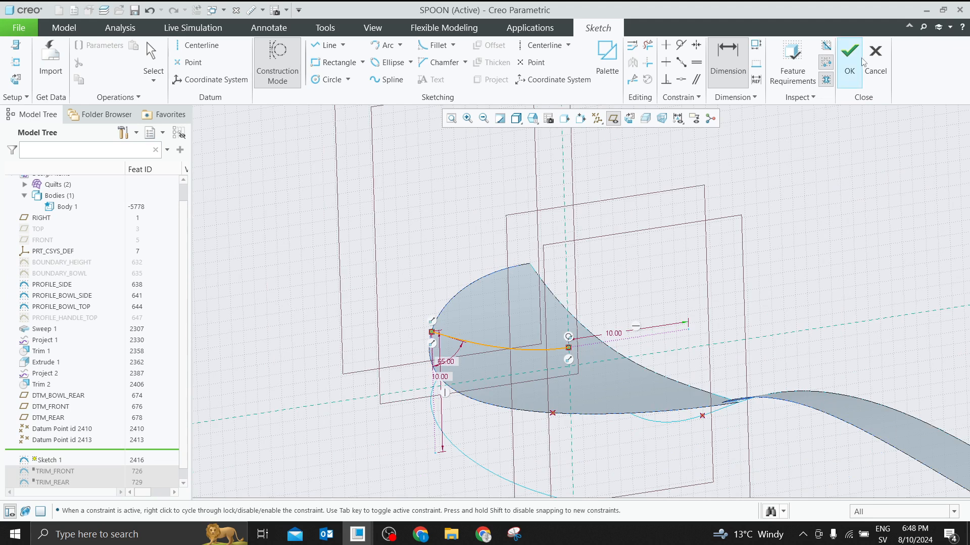
Start a sketch on the DTM_REAR plane and add the two datum points on that plane as sketch references
left_click(715, 211)
middle_click_drag(706, 238, 504, 313)
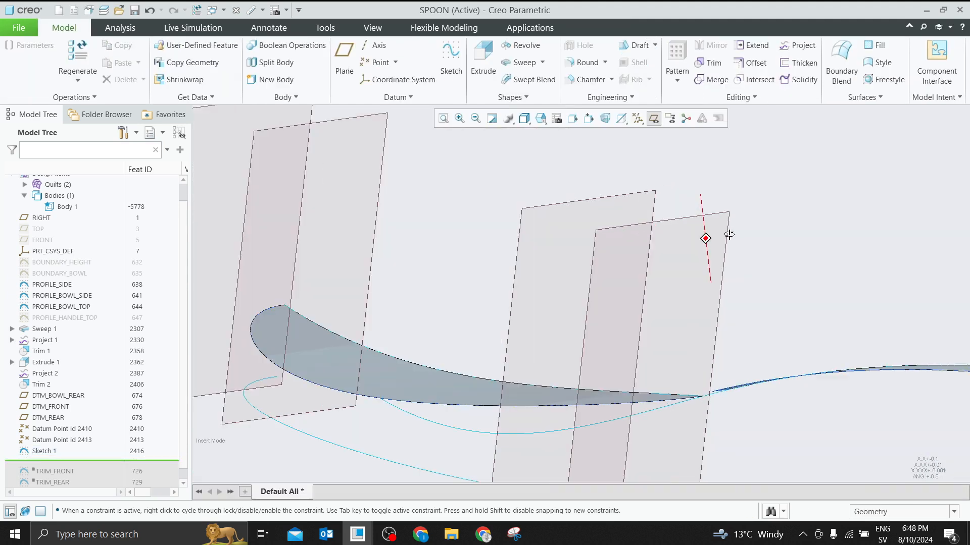
mouse_move(270, 385)
middle_mouse_down()
mouse_move(335, 342)
mouse_move(325, 353)
mouse_move(455, 361)
mouse_move(615, 343)
middle_mouse_up()
scroll(616, 343, "up", 3)
scroll(584, 421, "down", 5)
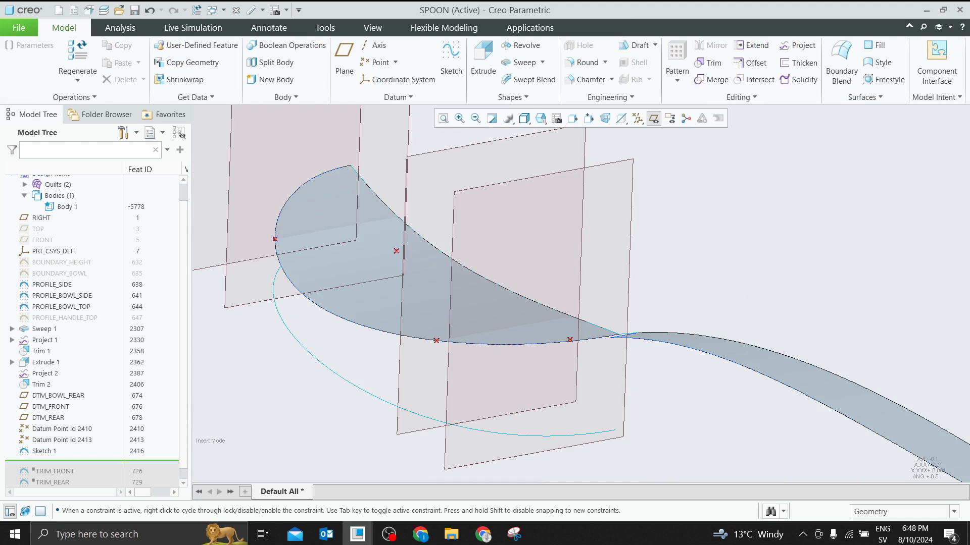
left_click(459, 152)
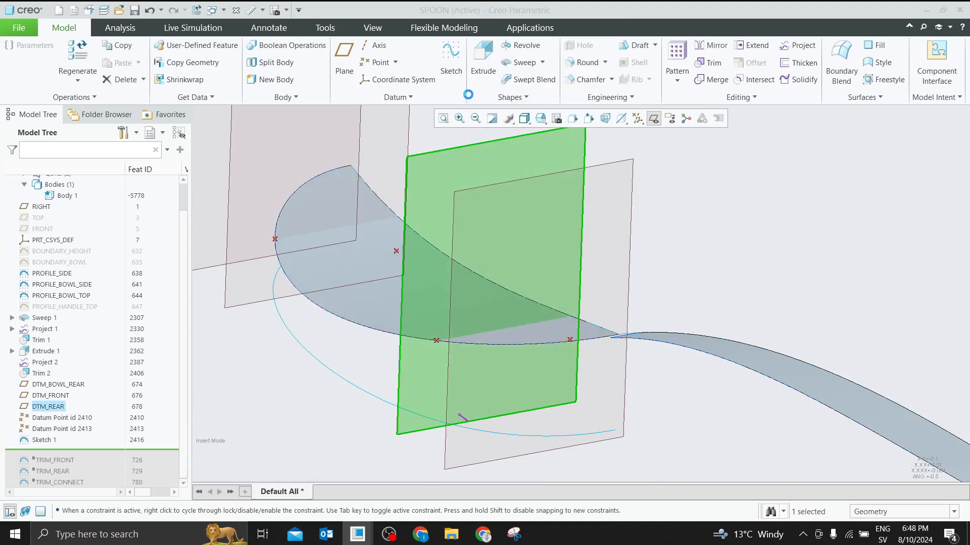
left_click(464, 98)
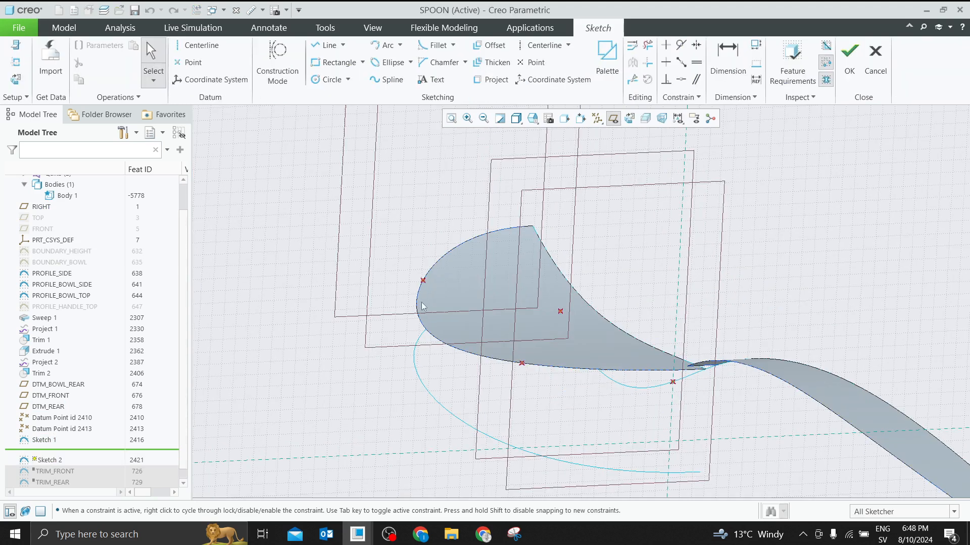
left_click(16, 62)
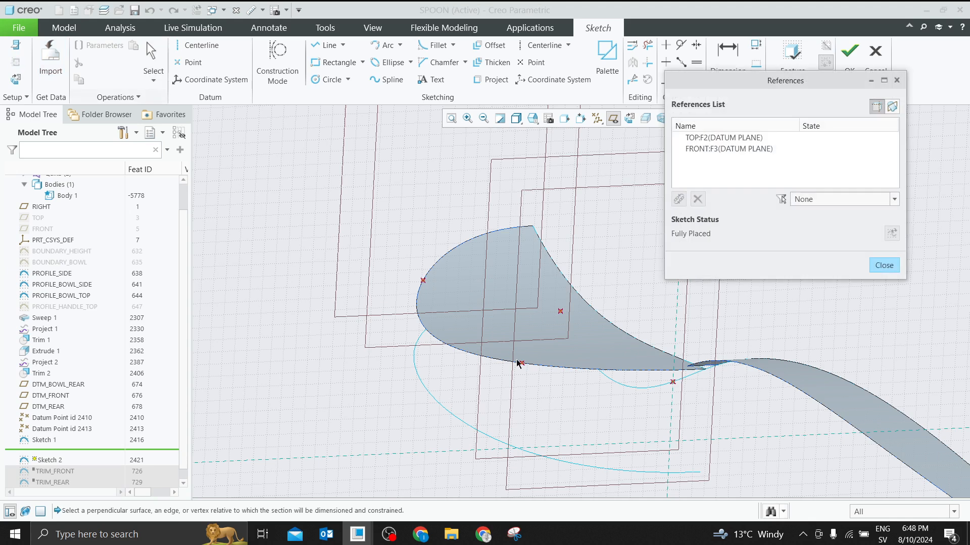
left_click(522, 363)
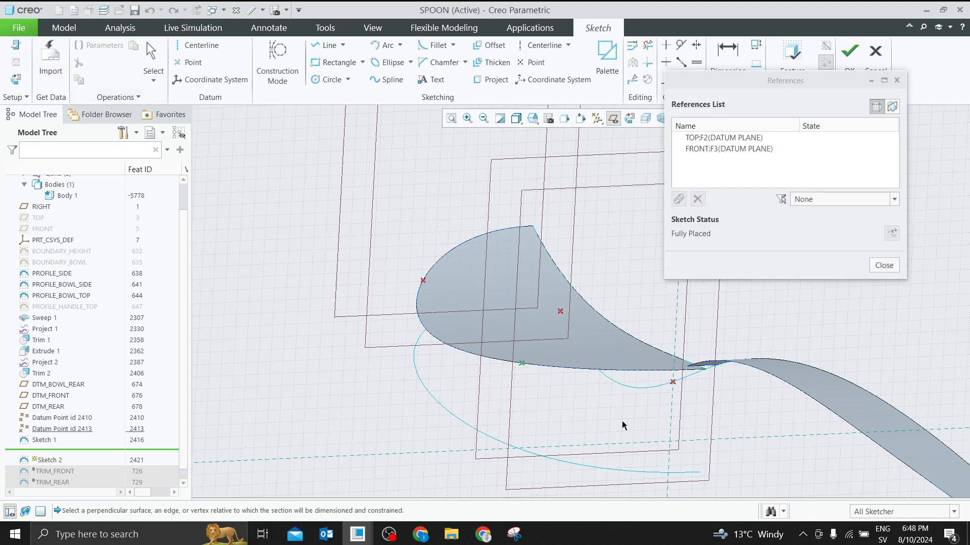
left_click(676, 381)
left_click(884, 265)
Sketch a two-point spline from the datum point on the bowl's outer edge to the datum point on the centre profile
left_click(386, 79)
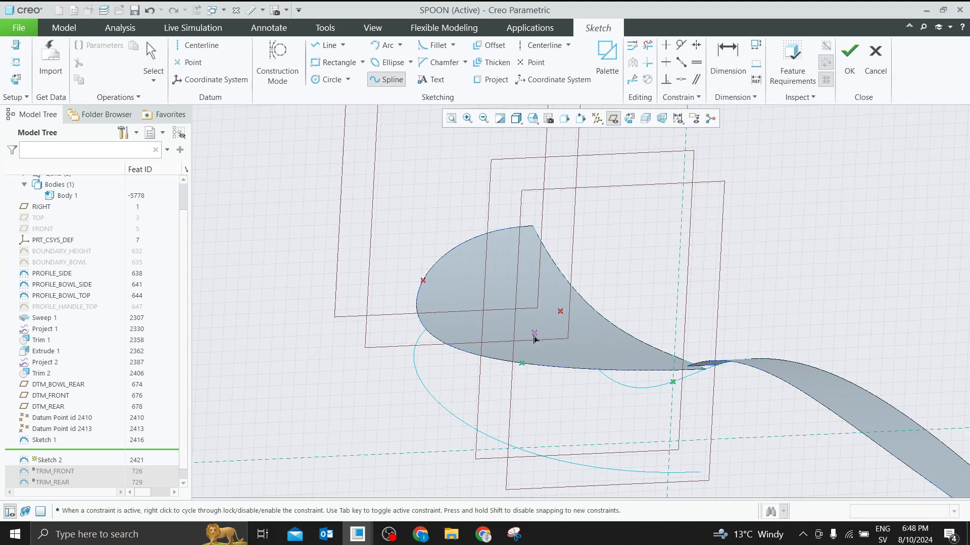
left_click(521, 363)
left_click(673, 382)
middle_click(676, 393)
middle_click(676, 393)
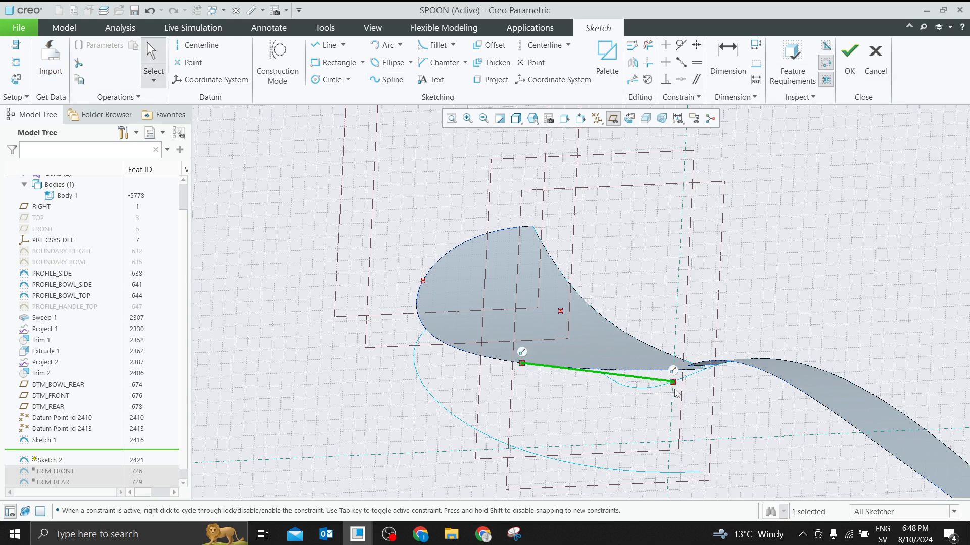
Draw a horizontal construction line about 7.44 long from the spline's inner end and a vertical one about 4.70 long from its outer end
key("l")
left_click(273, 63)
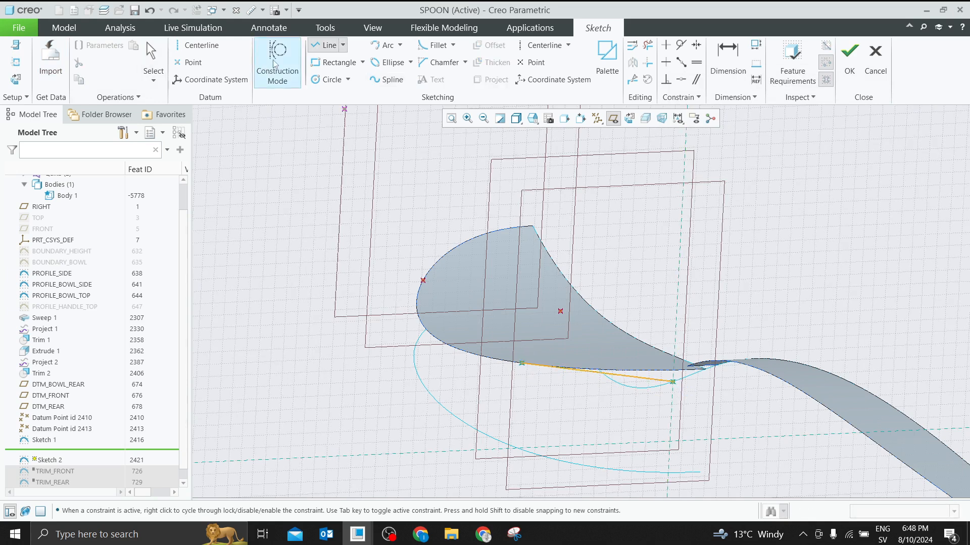
left_click(673, 381)
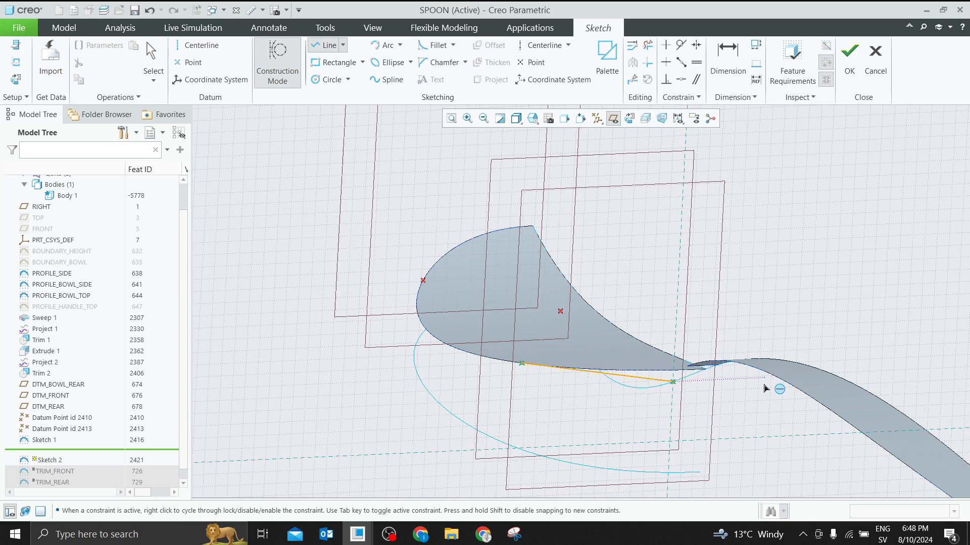
left_click(765, 387)
left_click(519, 420)
middle_click(519, 421)
Dimension the angle between the spline's outer end and the vertical construction line, and set it to 65 degrees
key("d")
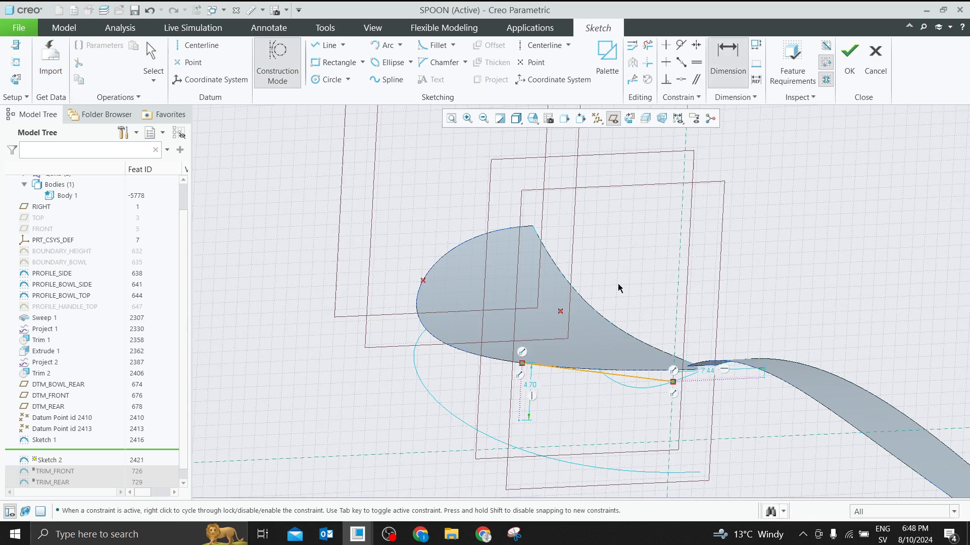
left_click(524, 407)
left_click(577, 378)
middle_click(552, 383)
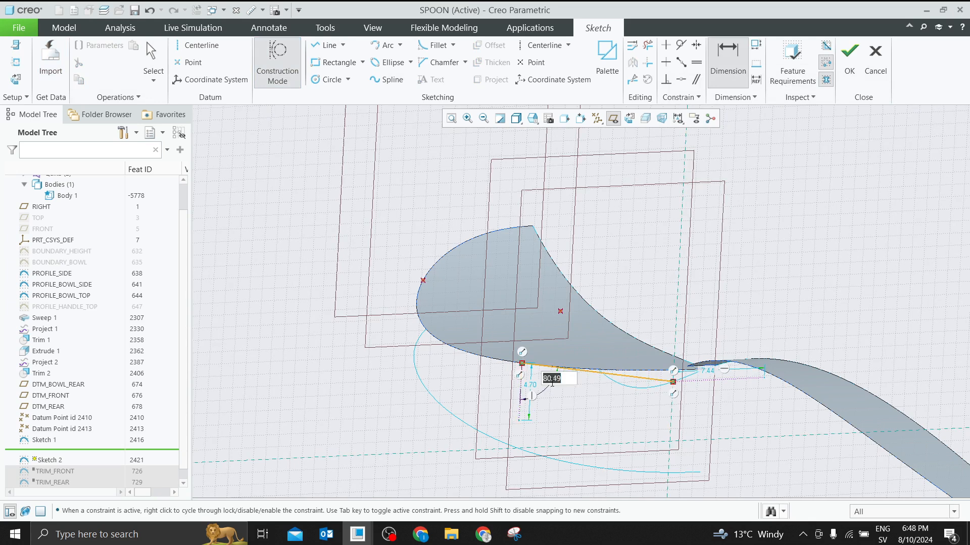
type("65")
key("Return")
Make the spline tangent to the horizontal construction line and finish the DTM_REAR sketch
scroll(666, 377, "down", 4)
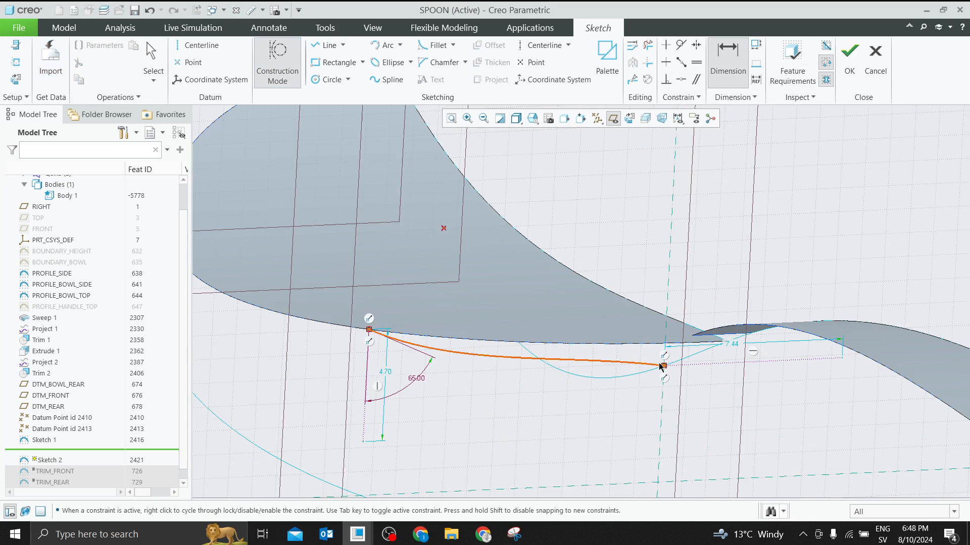
middle_click(660, 367)
left_click(656, 364)
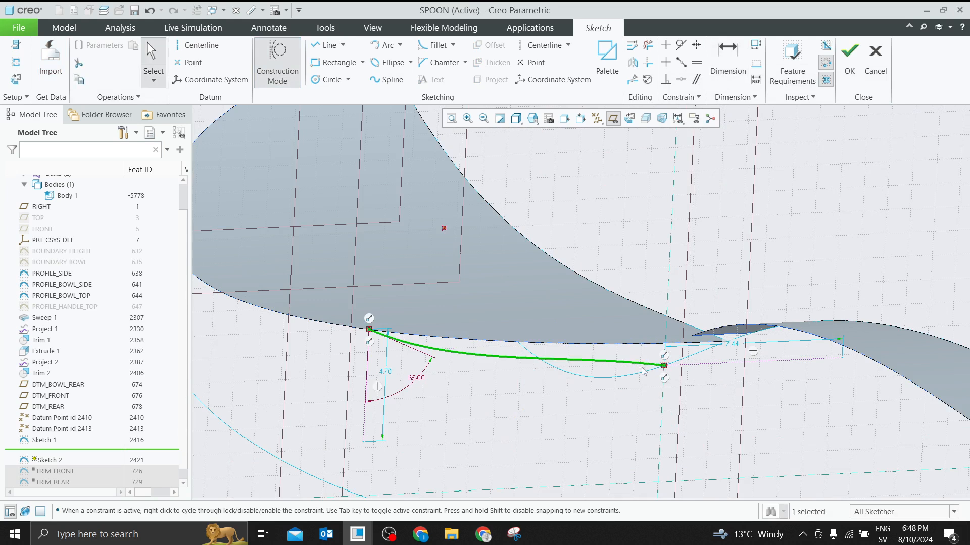
left_click(736, 366, "ctrl")
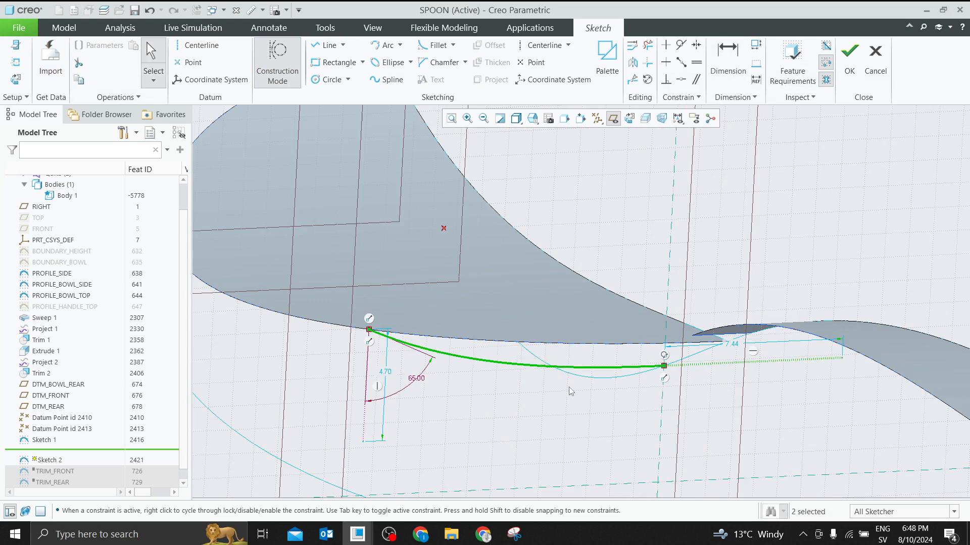
scroll(570, 391, "up", 1)
left_click(849, 55)
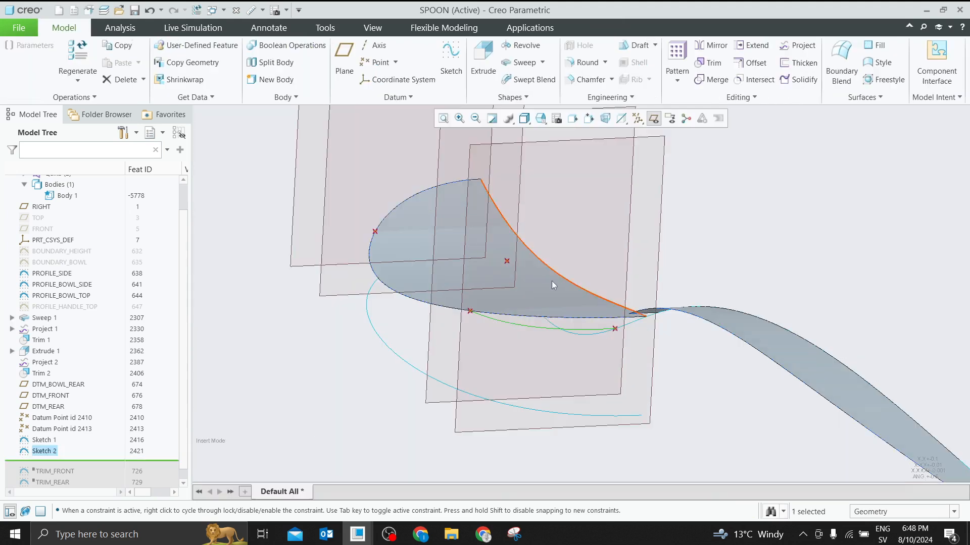
Display the model as Wireframe to examine both cross-section curves inside the bowl
left_click(524, 123)
left_click(548, 201)
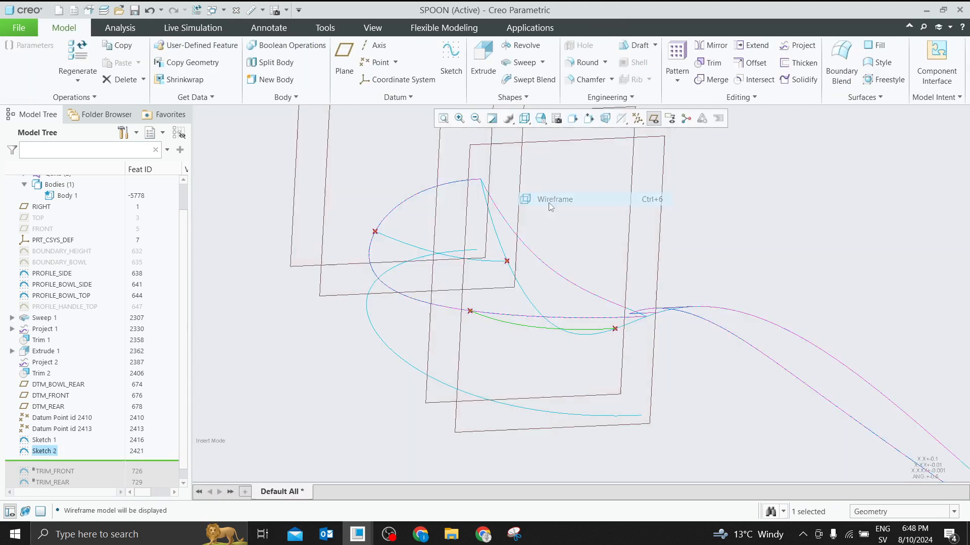
mouse_move(498, 295)
middle_mouse_down()
mouse_move(492, 311)
mouse_move(505, 293)
mouse_move(532, 308)
mouse_move(524, 322)
middle_mouse_up()
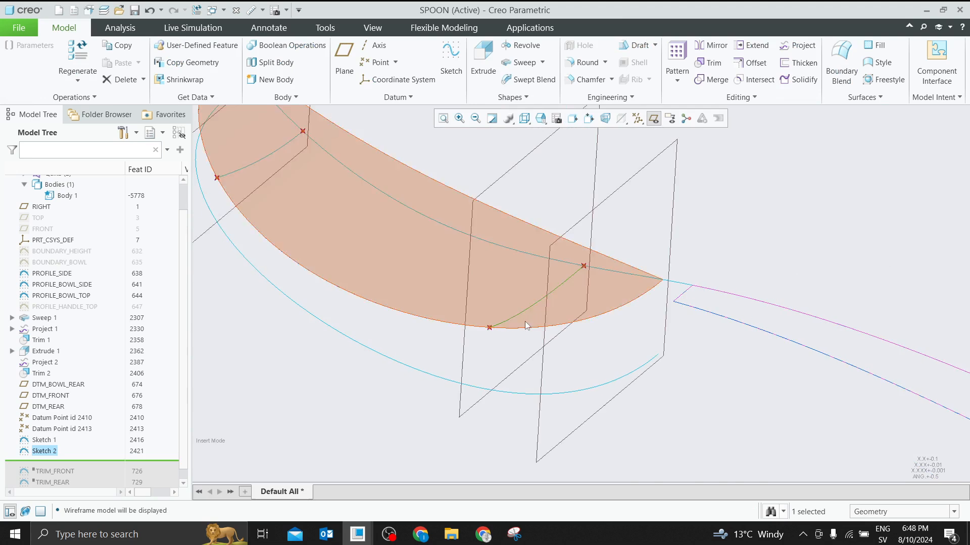
scroll(524, 322, "up", 1)
left_click(743, 263)
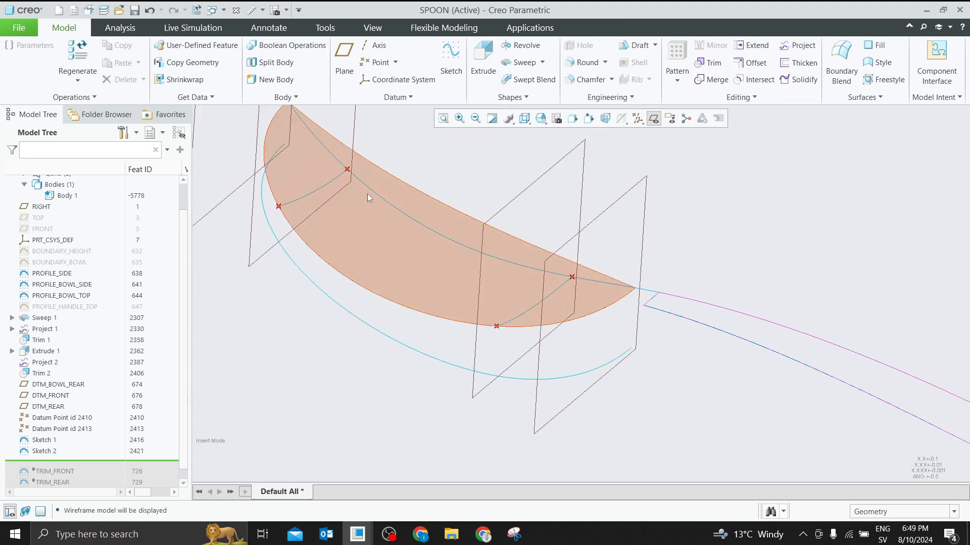
Highlight Sketch 1, Sketch 2 and the trimmed bowl edge together to examine the curves that frame the bowl
left_click(334, 181)
left_click(531, 305, "ctrl")
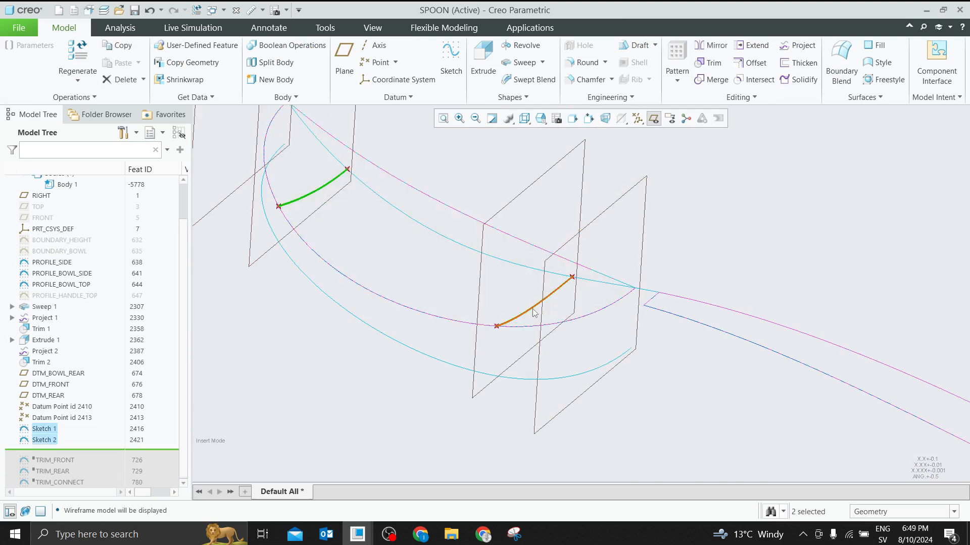
left_click(395, 219, "ctrl")
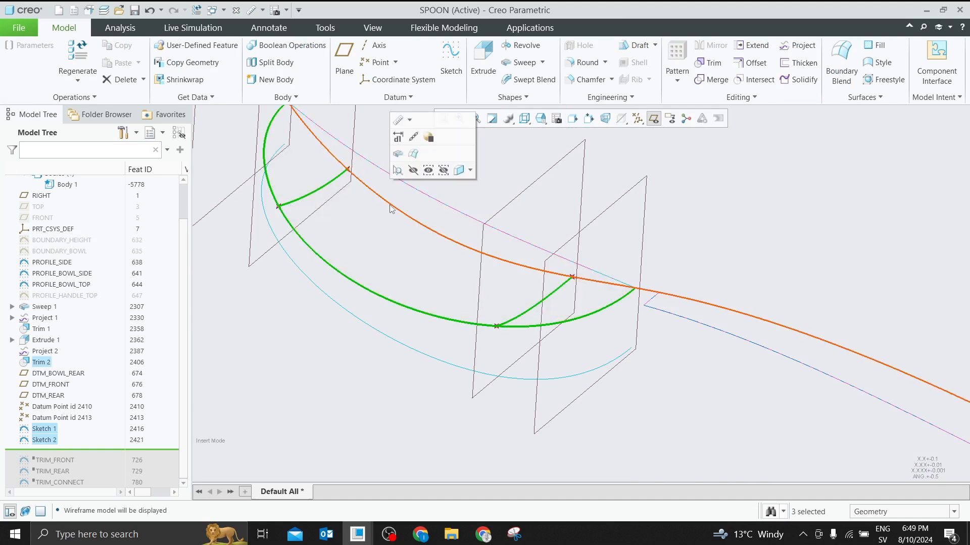
scroll(489, 248, "up", 3)
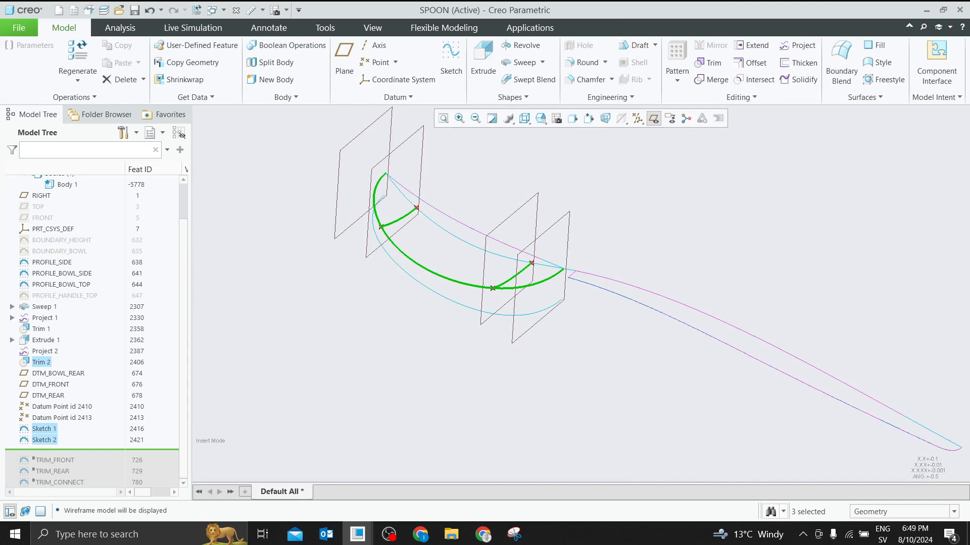
Clear the curve selection and hide the datum planes
left_click(626, 208)
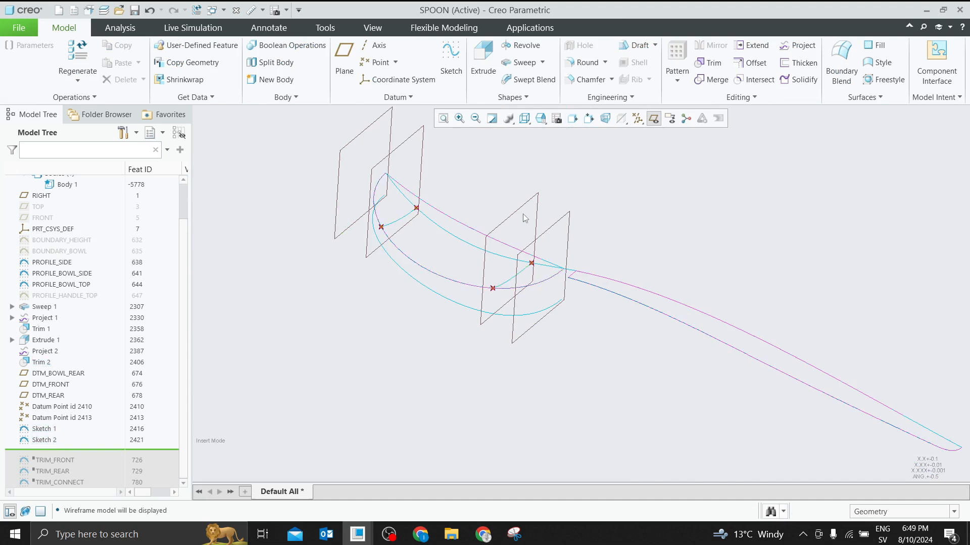
left_click(653, 118)
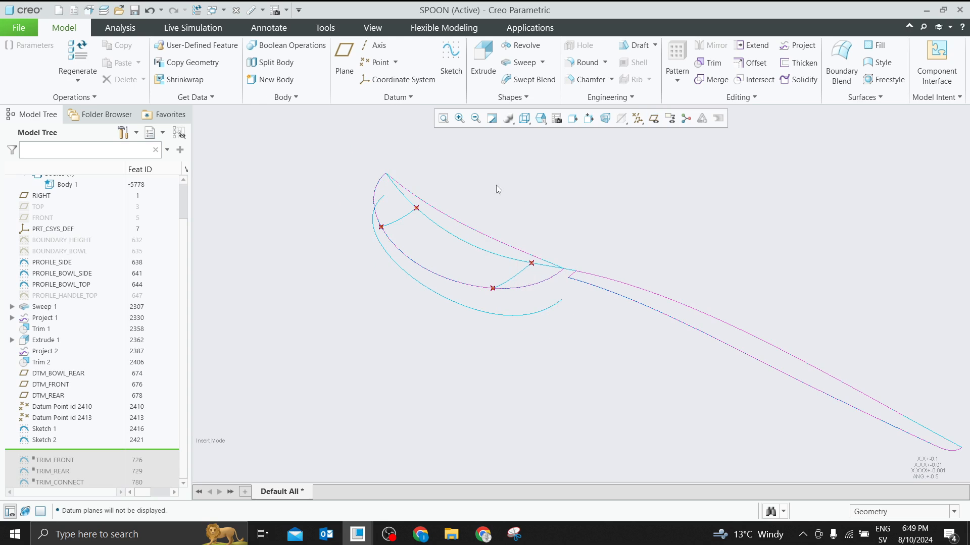
scroll(524, 217, "up", 1)
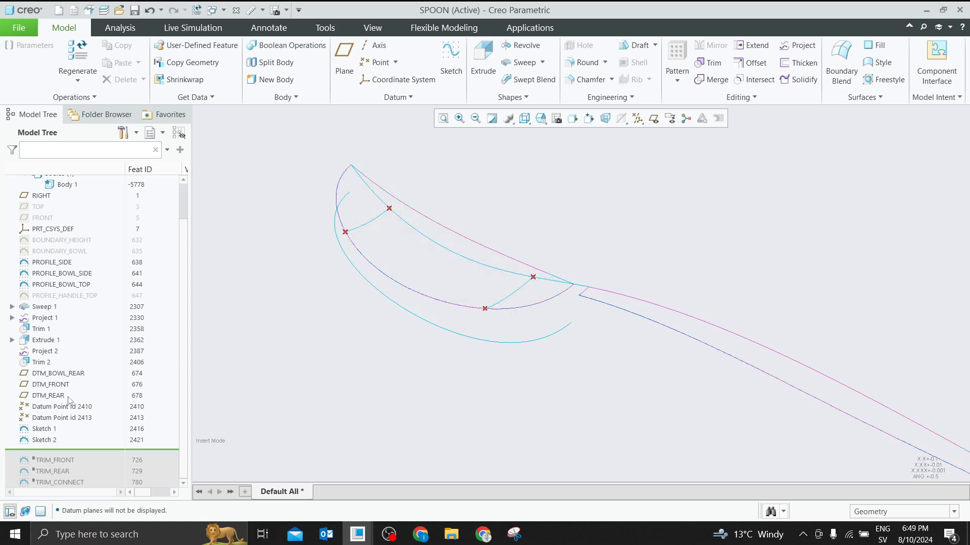
Highlight Project 2 and Extrude 1 to review them, and restore the Shading With Edges display
left_click(45, 351)
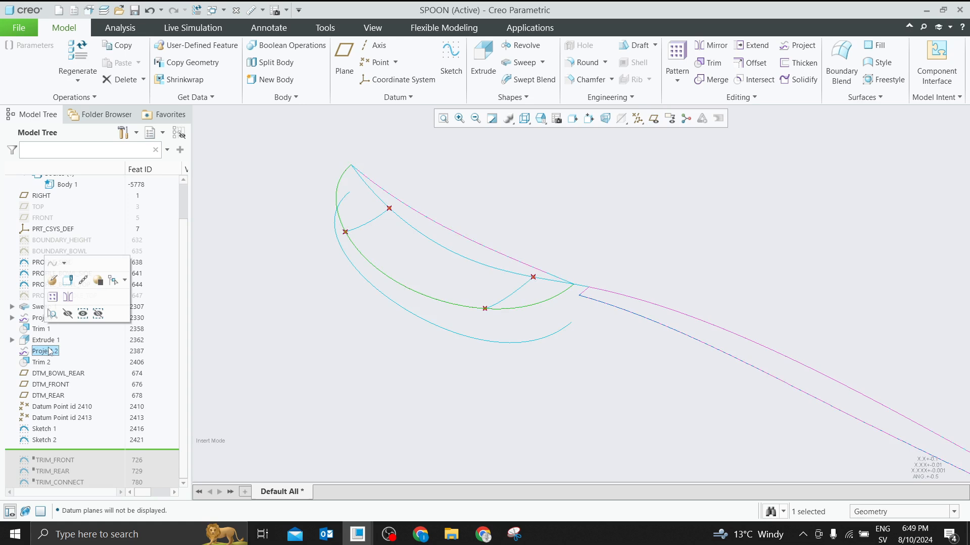
left_click(41, 341)
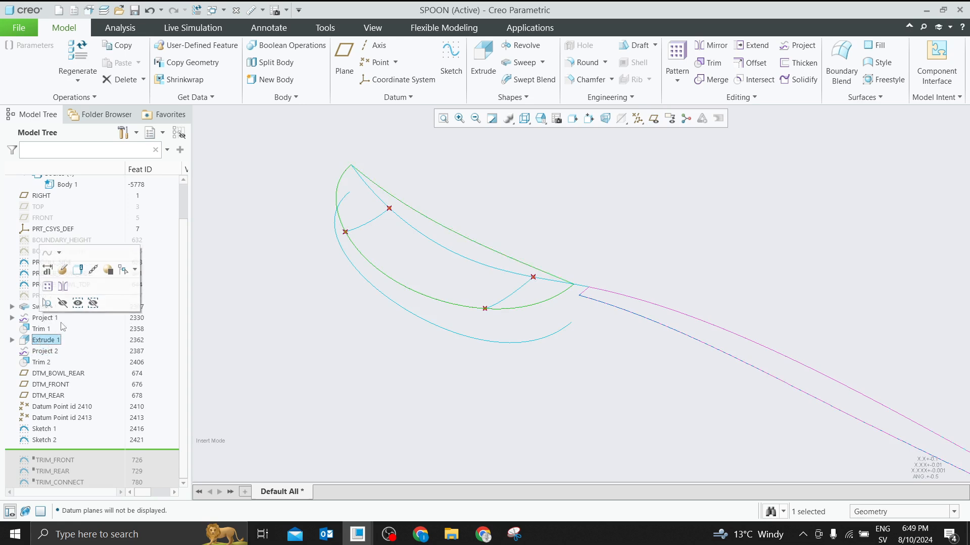
left_click(524, 118)
left_click(536, 141)
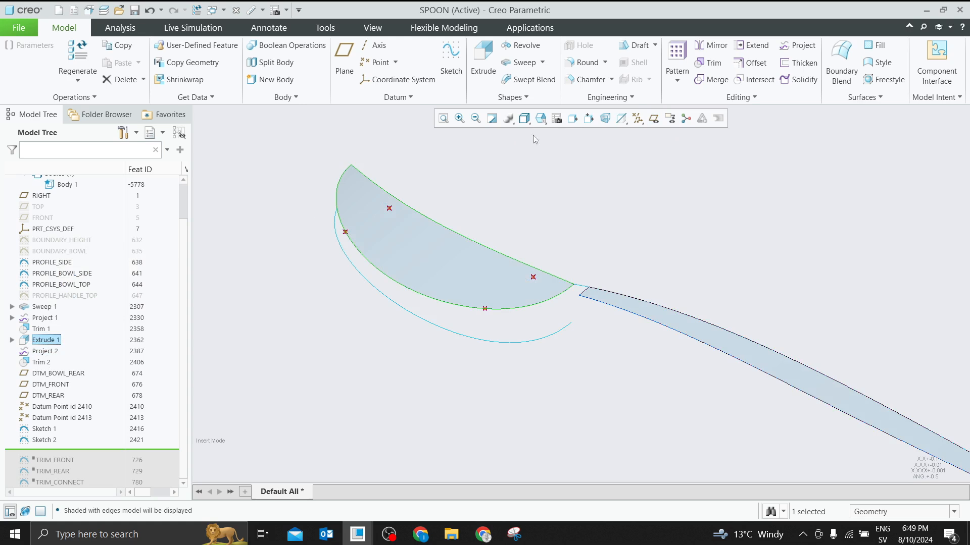
Roll the model back by placing the insertion point directly after Trim 1
left_click(40, 329)
right_click(40, 329)
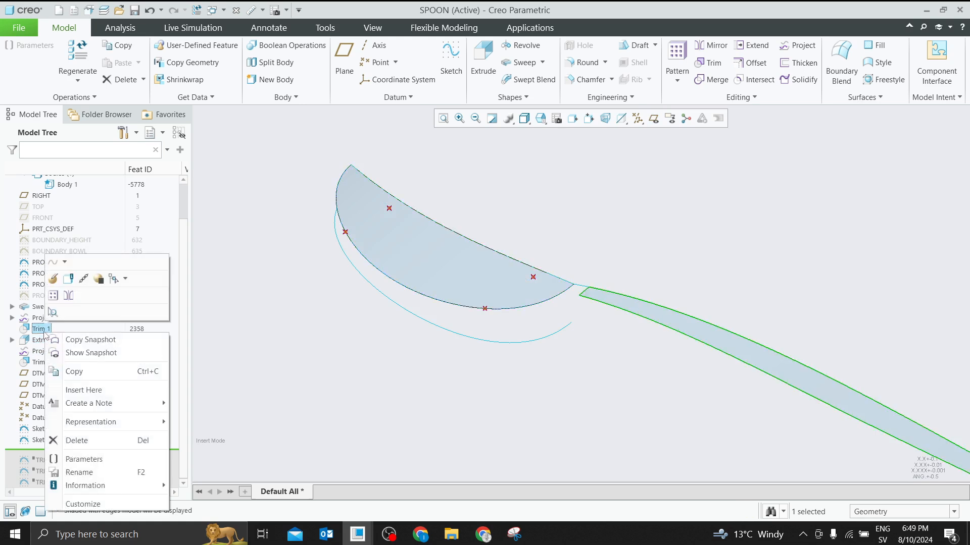
left_click(95, 392)
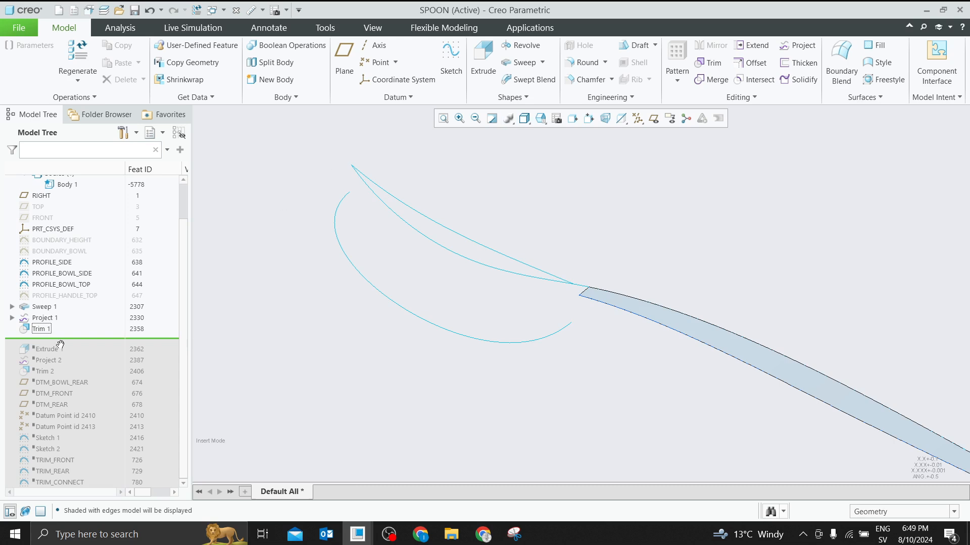
Advance the insertion point past Extrude 1 and Project 2 one at a time to review the extruded surface and its projected curve
left_click_drag(63, 345, 63, 351)
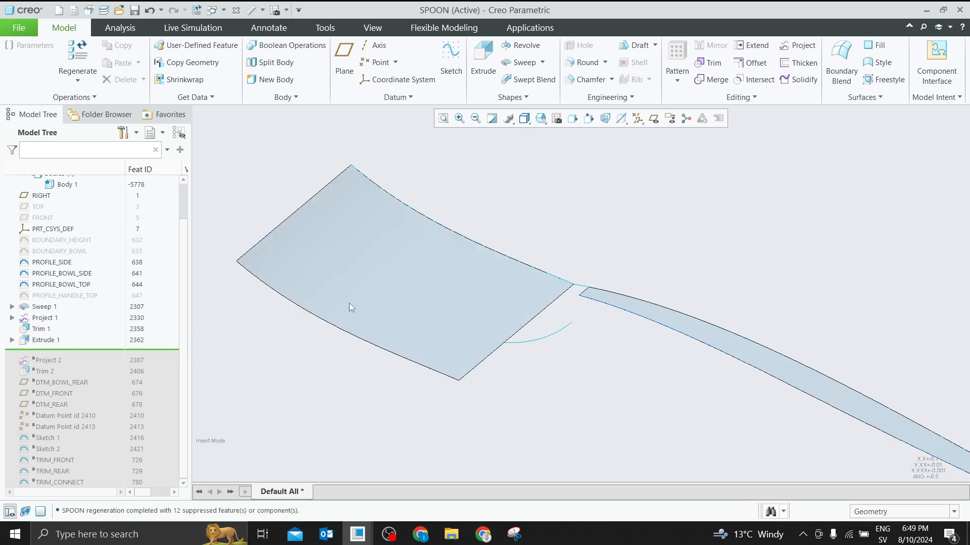
mouse_move(586, 245)
middle_mouse_down()
mouse_move(613, 210)
mouse_move(581, 257)
mouse_move(547, 262)
middle_mouse_up()
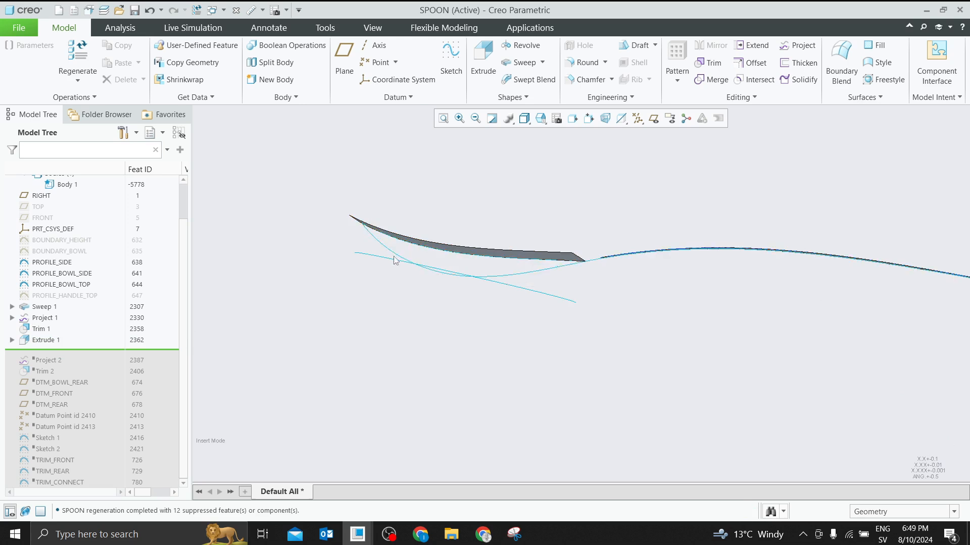
middle_click_drag(395, 253, 346, 288)
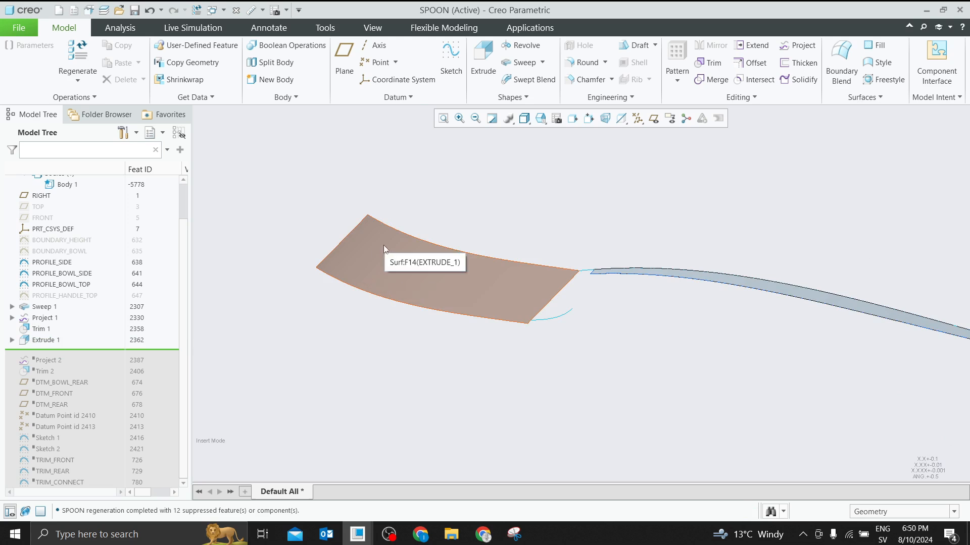
left_click_drag(93, 353, 92, 365)
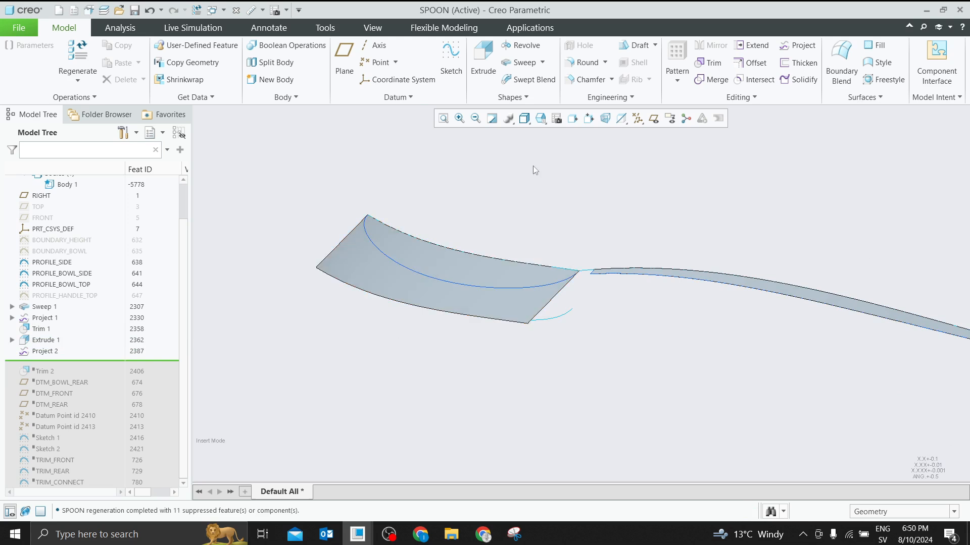
scroll(91, 313, "up", 2)
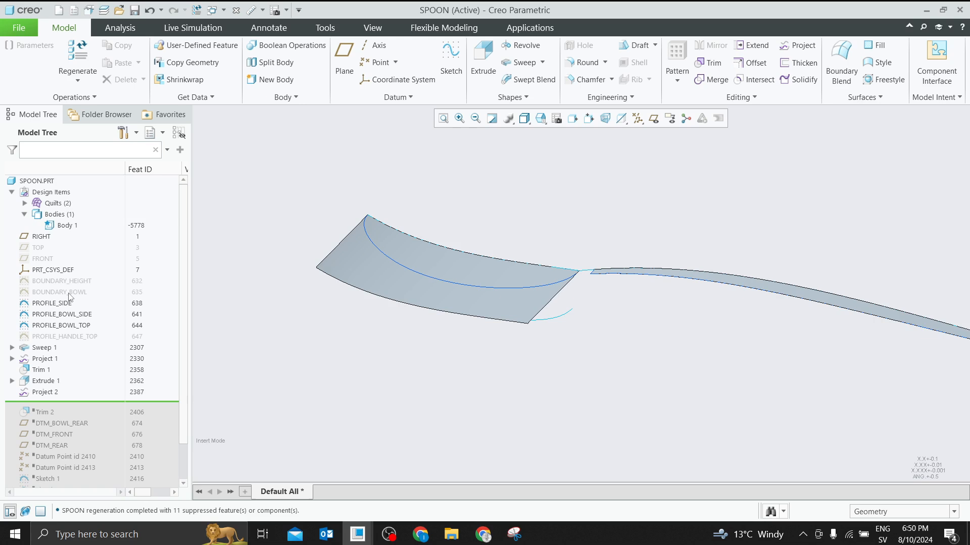
Inspect the PROFILE_BOWL_TOP sketch, quit it without saving, and move the model's insertion point past Trim 2
left_click(79, 325)
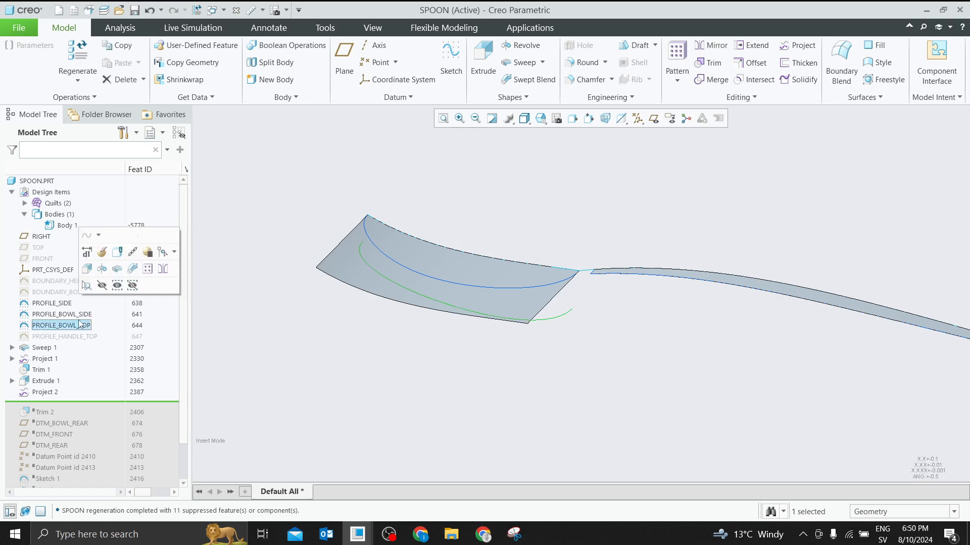
left_click(103, 251)
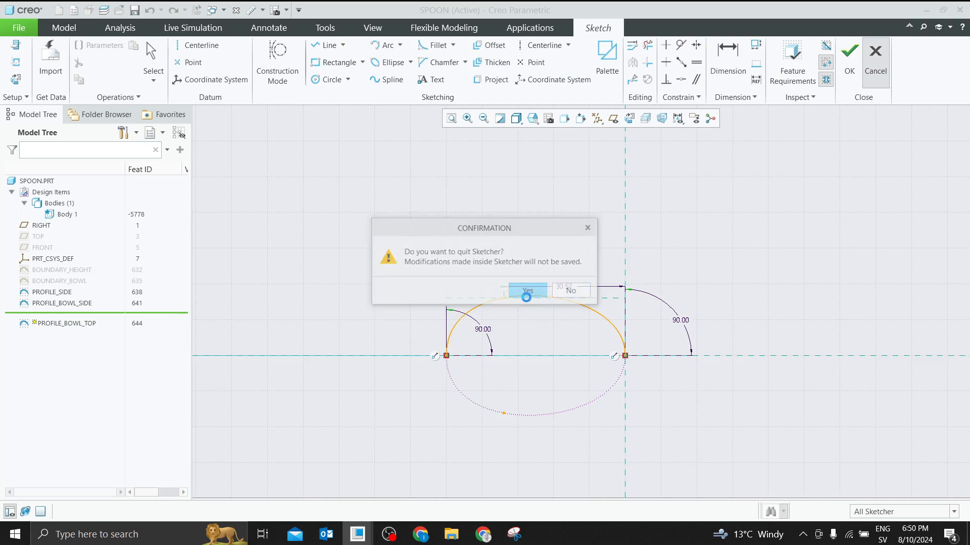
left_click(525, 292)
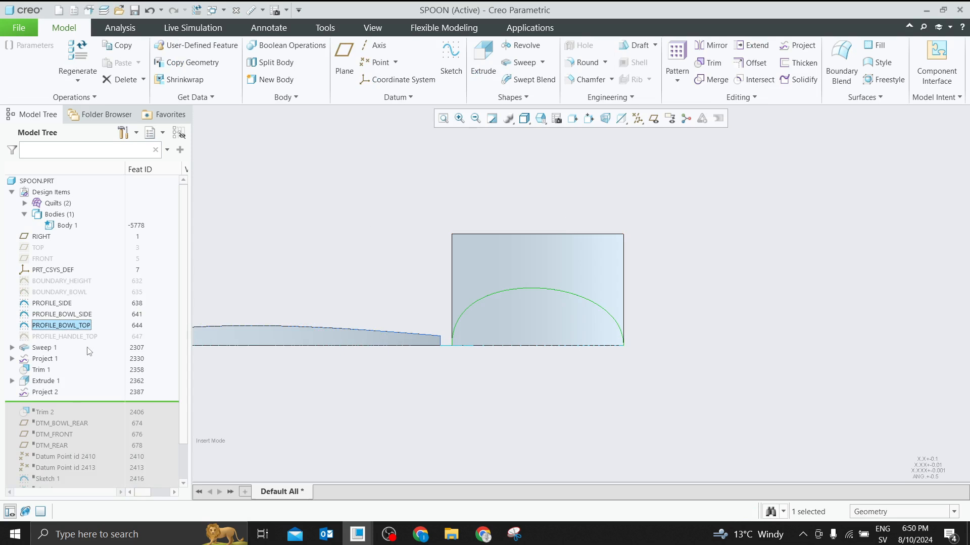
left_click_drag(62, 403, 61, 413)
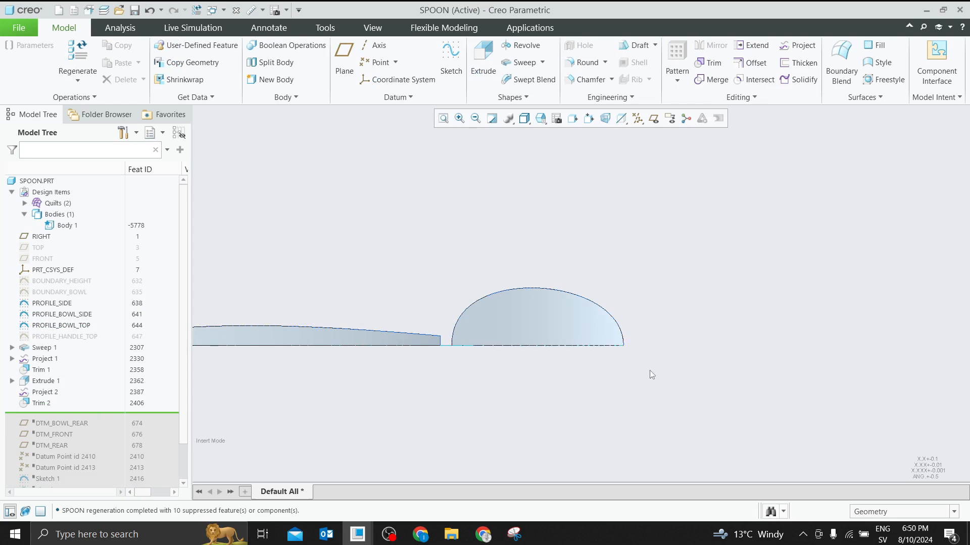
Switch to Snipping Tool and capture a rectangular snip of the half bowl and handle end seen from above
scroll(592, 342, "up", 1)
left_click(514, 534)
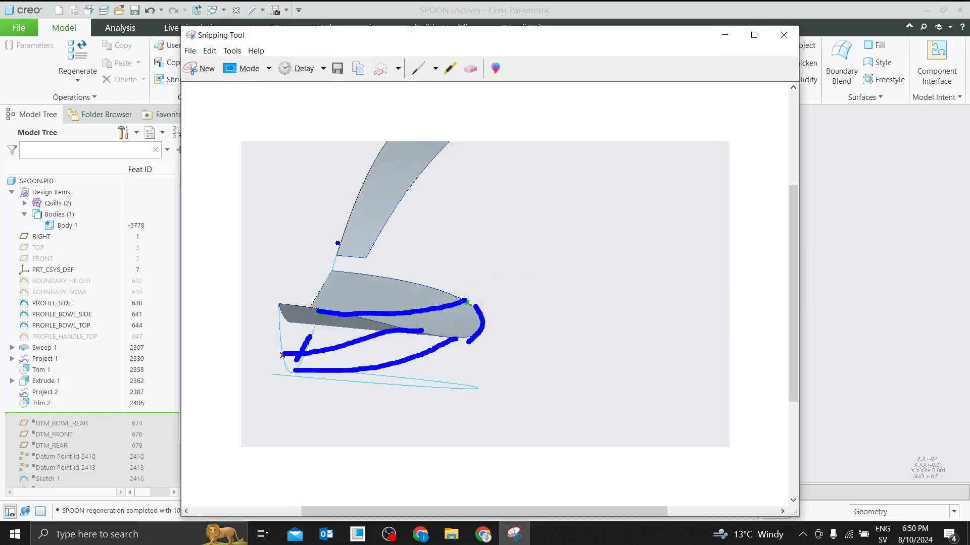
left_click(207, 69)
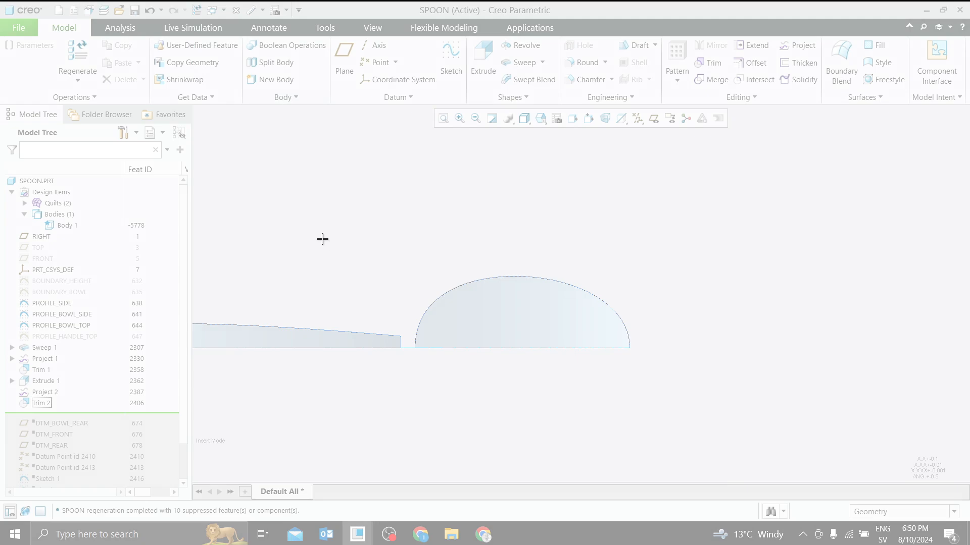
left_click_drag(322, 236, 764, 418)
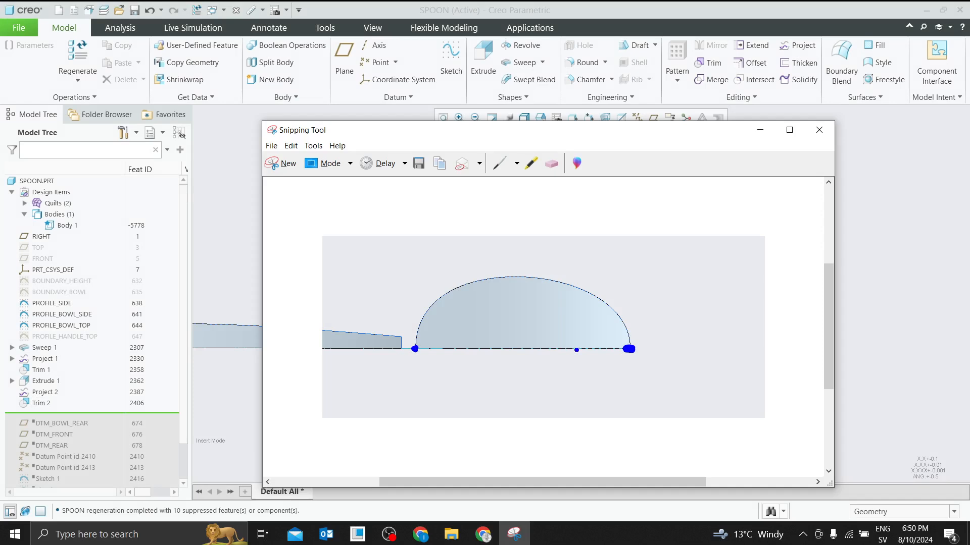
Draw vertical pen lines through both bowl tips and two section lines inside the bowl on the snip, and return to Creo
left_click_drag(626, 247, 640, 422)
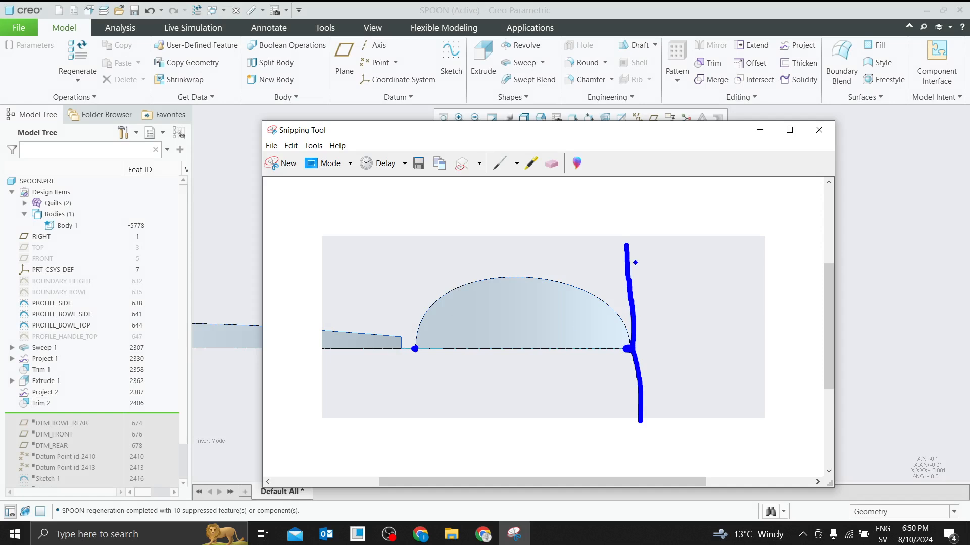
left_click_drag(412, 236, 417, 432)
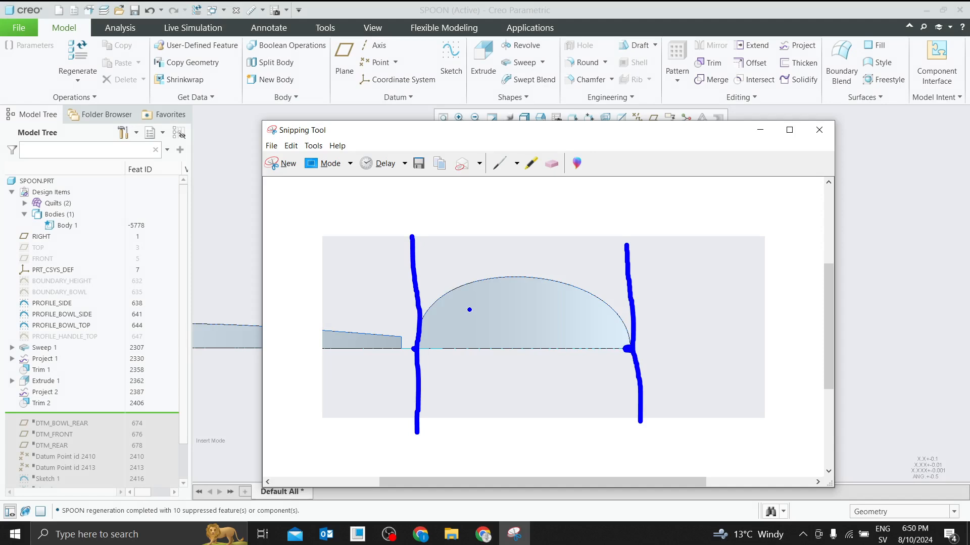
left_click_drag(458, 271, 455, 381)
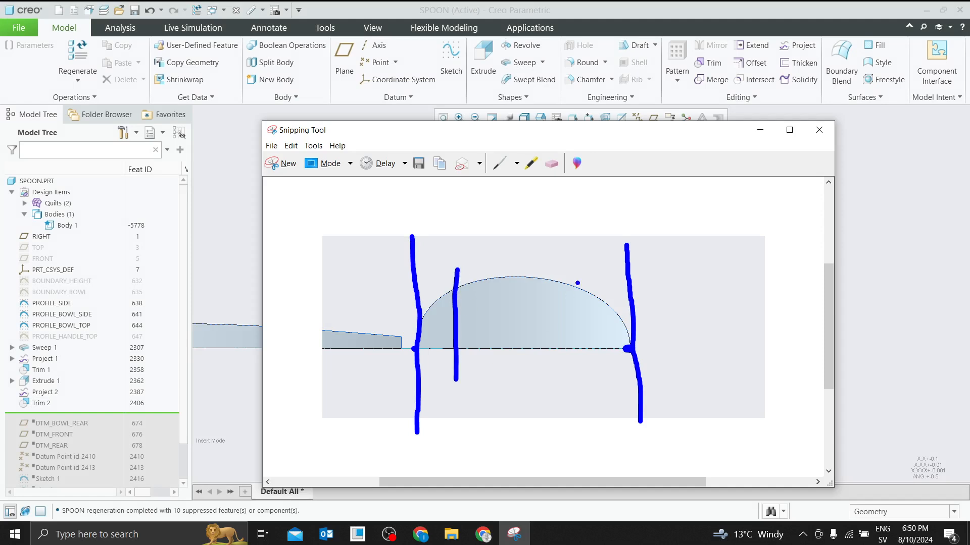
left_click_drag(579, 282, 587, 362)
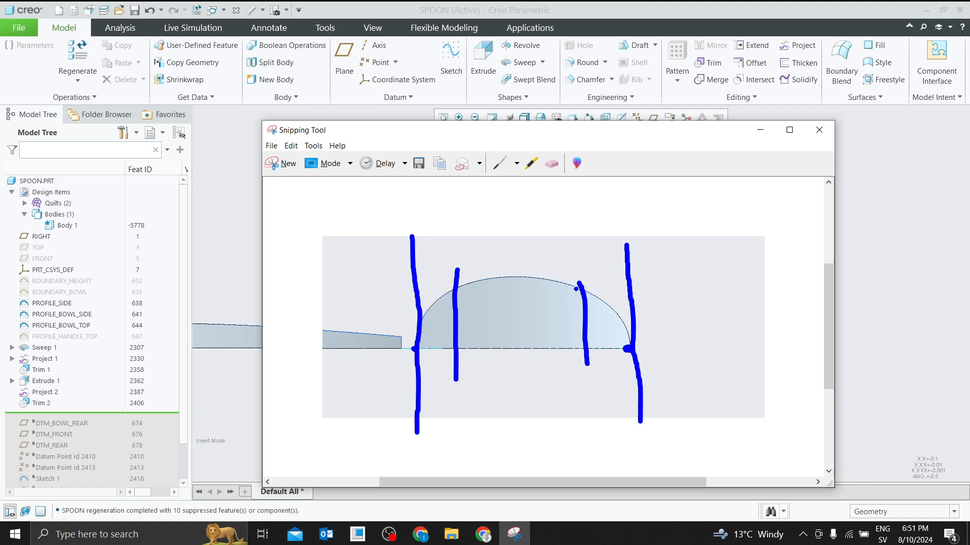
left_click(760, 131)
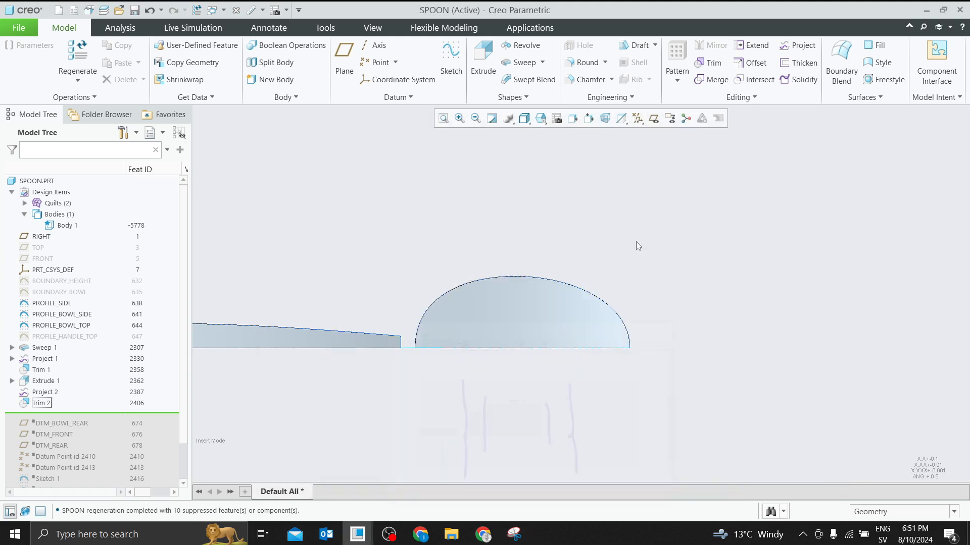
Orbit to an angled view of the bowl and capture it as a new snip in Snipping Tool
middle_click_drag(634, 244, 536, 222)
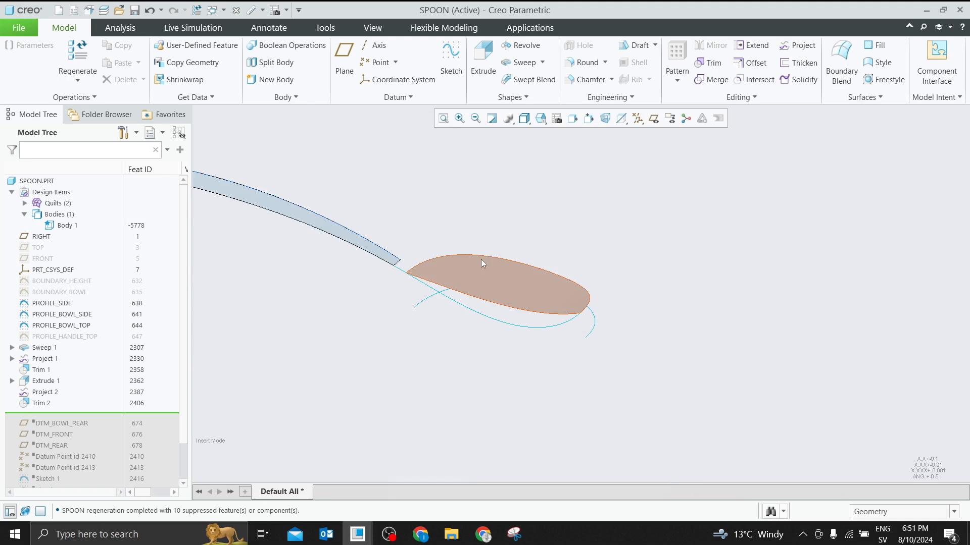
left_click(514, 534)
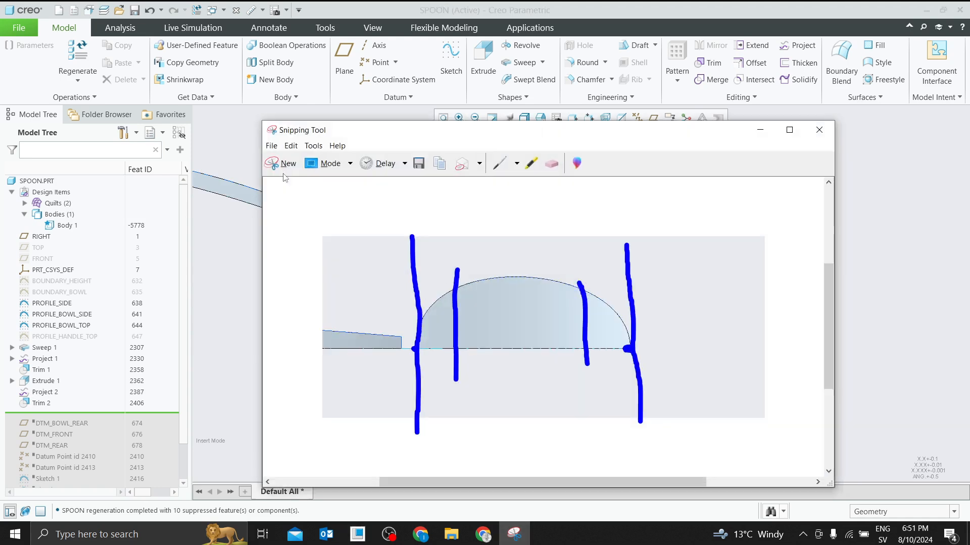
left_click(280, 101)
left_click_drag(316, 170, 729, 420)
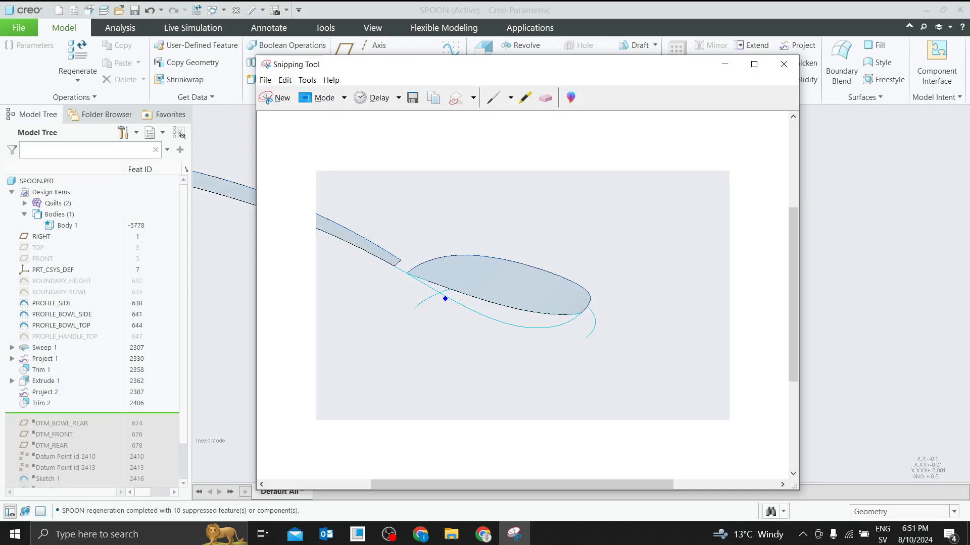
Outline a four-sided patch in the middle of the bowl with pen strokes on the snip, and return to Creo
left_click_drag(445, 298, 478, 254)
left_click_drag(505, 323, 538, 268)
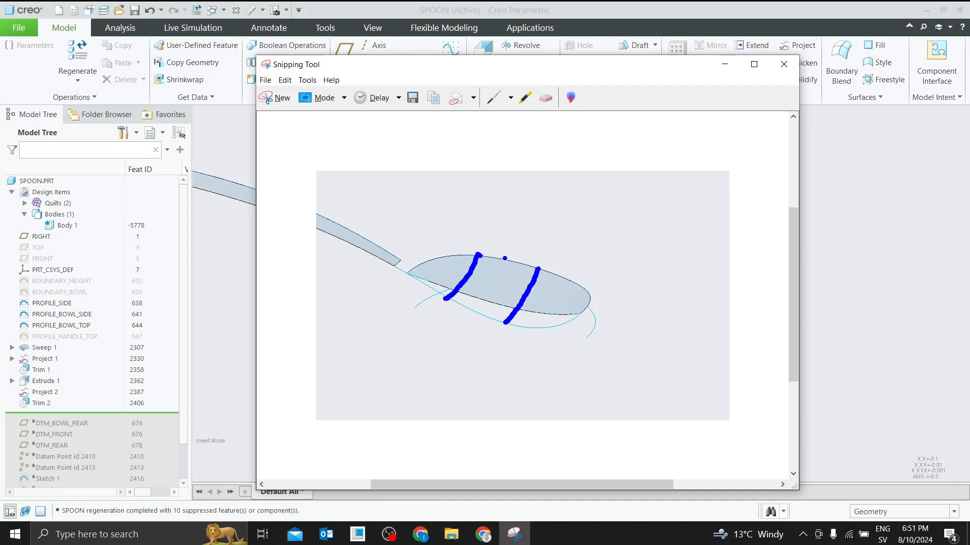
left_click_drag(447, 298, 509, 327)
left_click_drag(480, 252, 539, 268)
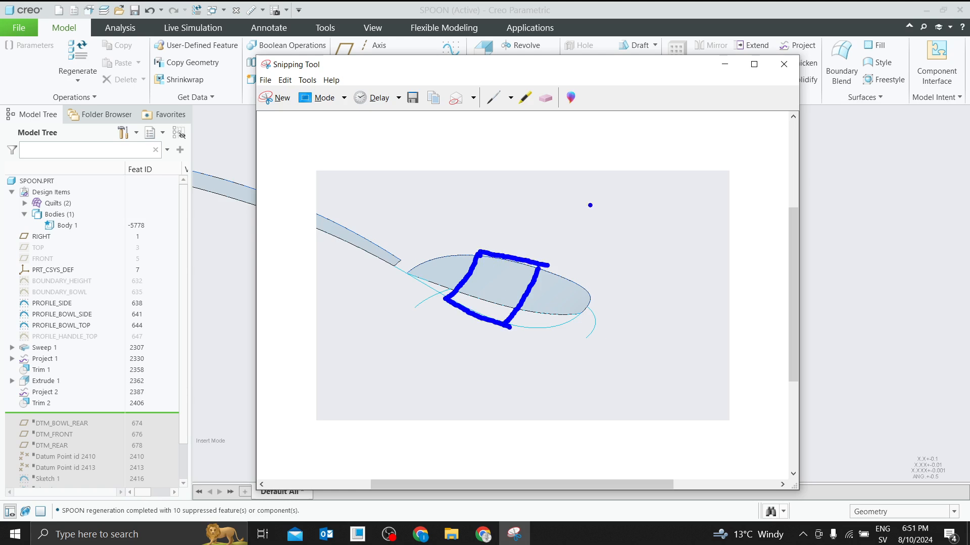
left_click(726, 62)
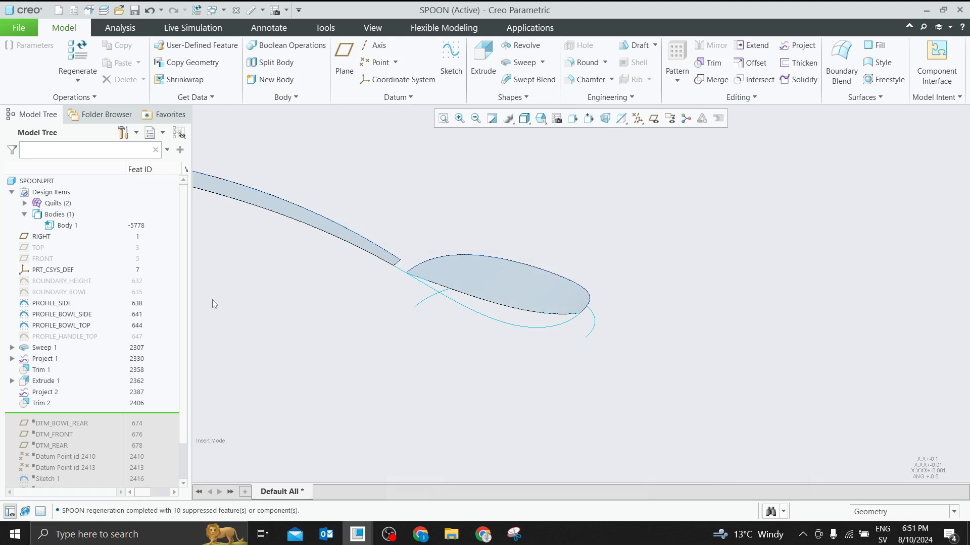
Roll the model forward to directly after Sketch 2 and hide the Extrude 1 surface
left_click_drag(85, 414, 76, 477)
left_click(58, 414)
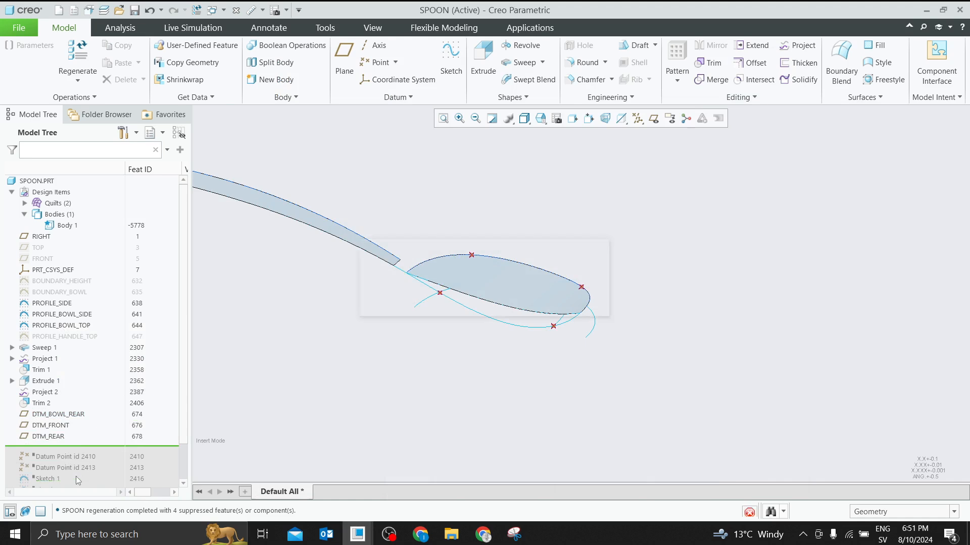
scroll(101, 445, "down", 2)
left_click_drag(104, 441, 98, 452)
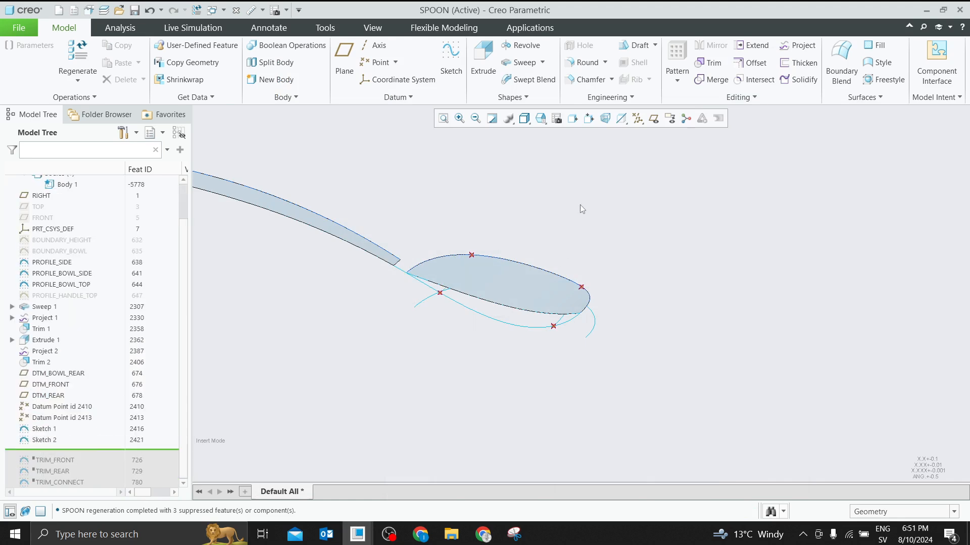
left_click(491, 279)
left_click(510, 242)
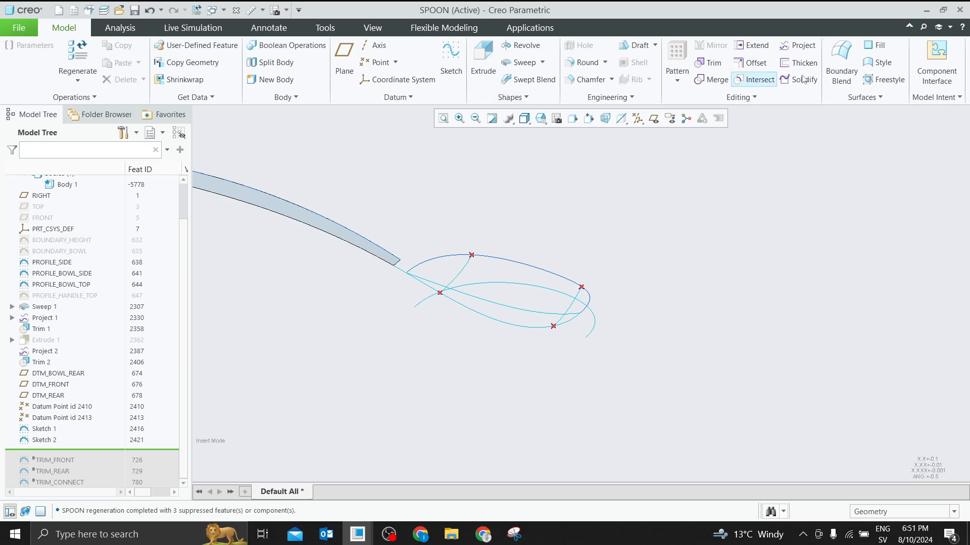
Start a Boundary Blend with the bowl's rim curve as a first-direction chain and trim its tip end at the cross-section near the tip
left_click(842, 63)
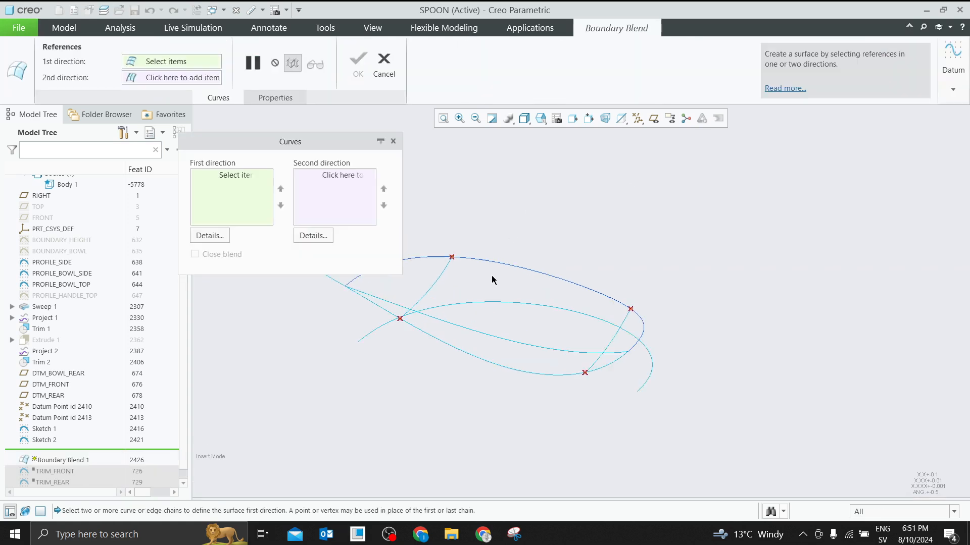
left_click(504, 263)
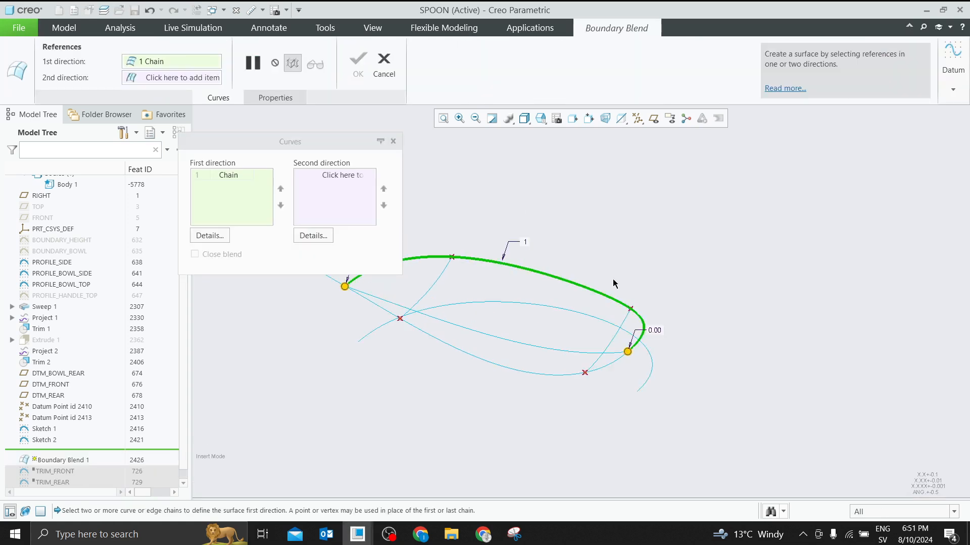
right_click(628, 353)
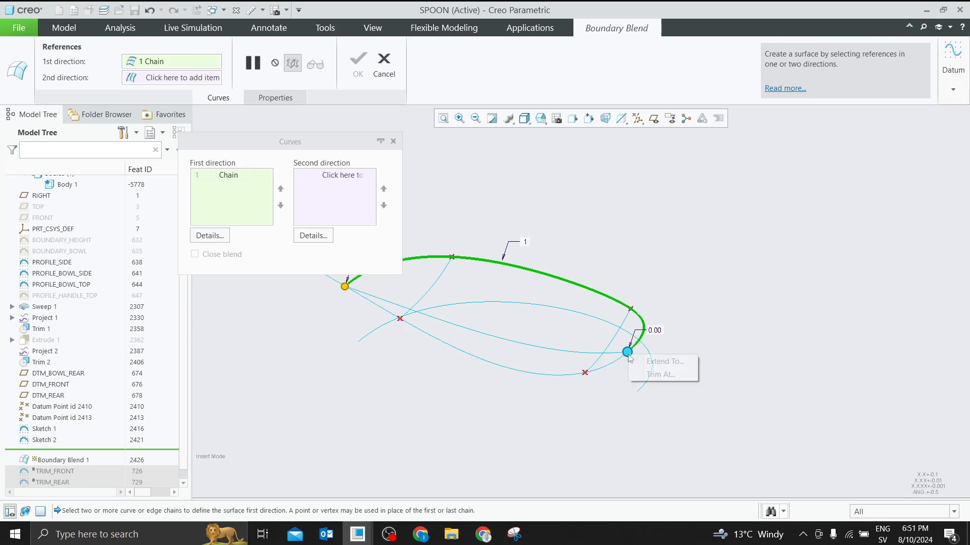
left_click(661, 375)
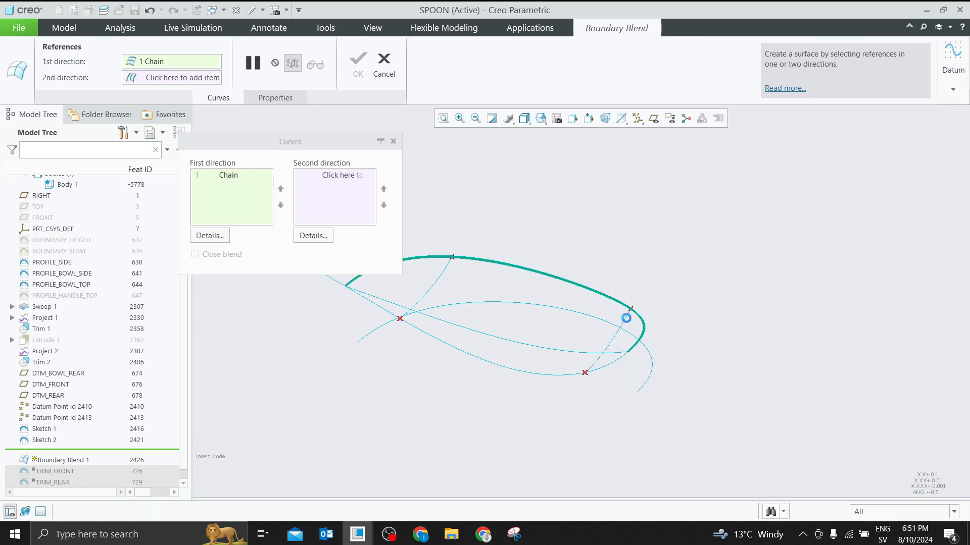
left_click(631, 309)
Trim the rim chain's handle end at the cross-section curve nearest the handle
scroll(714, 309, "down", 2)
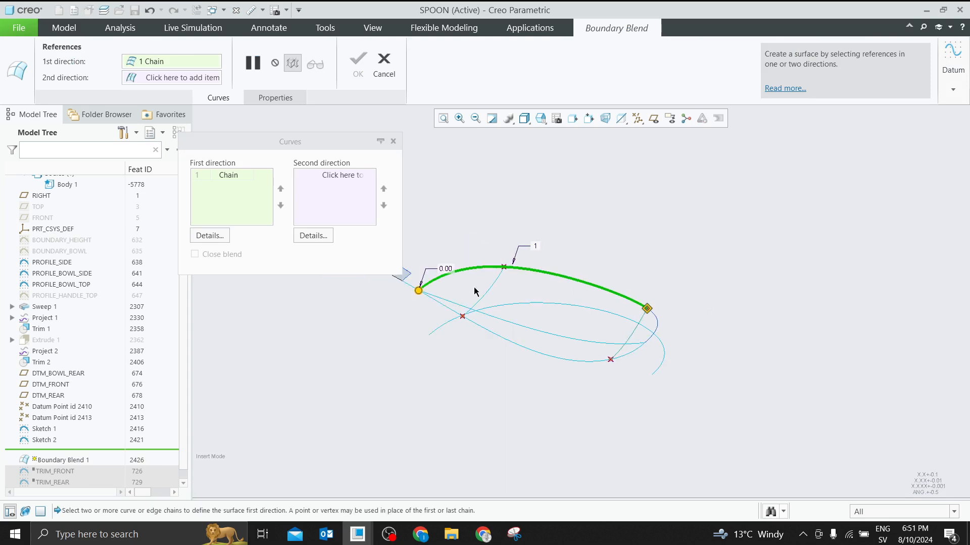
right_click(418, 292)
right_click(418, 291)
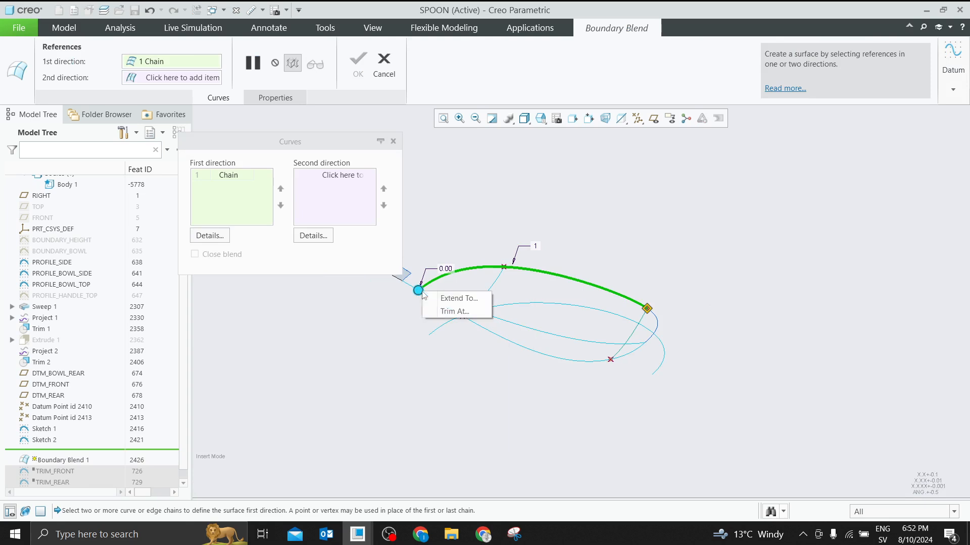
left_click(455, 311)
left_click(494, 289)
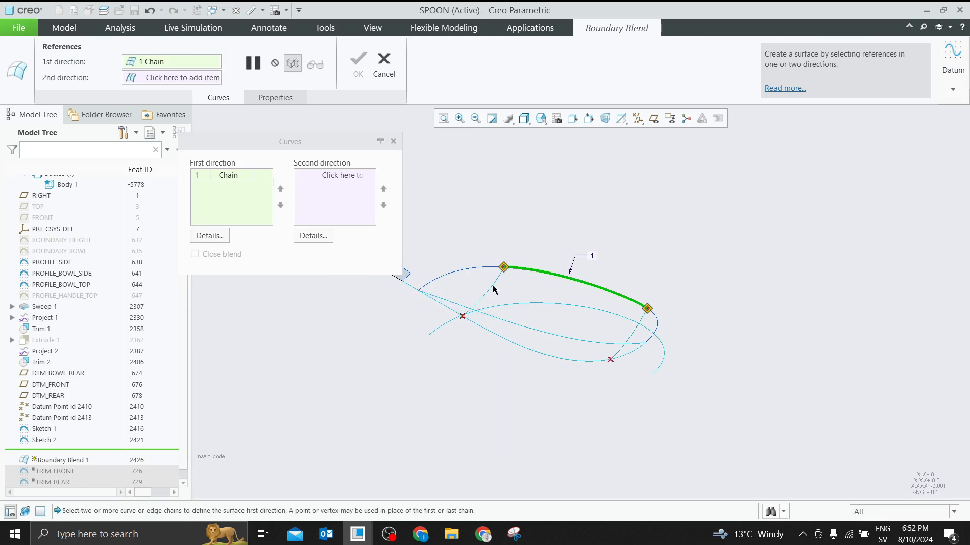
Replace the first-direction chains with the long side-profile curve running along the handle and the bowl's underside
left_click(499, 320, "ctrl")
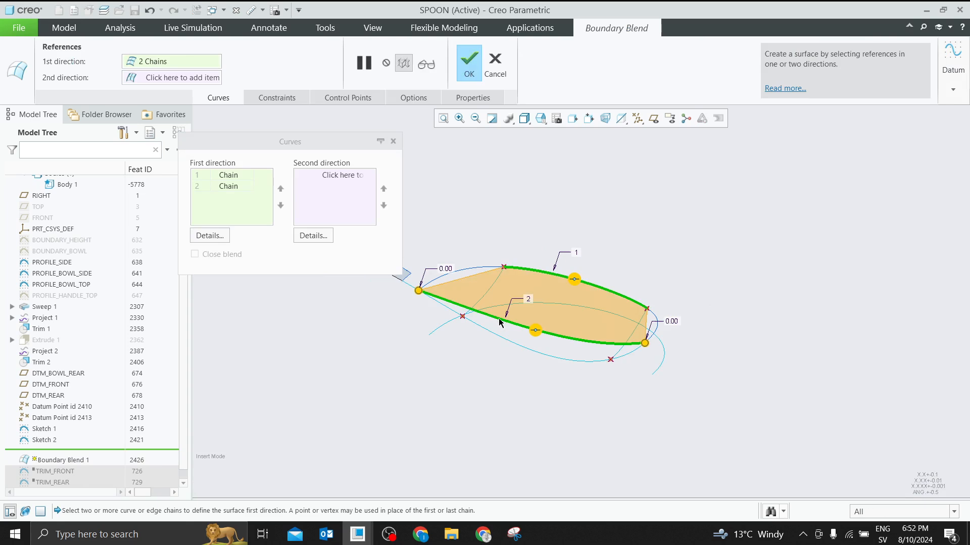
right_click(240, 186)
left_click(273, 191)
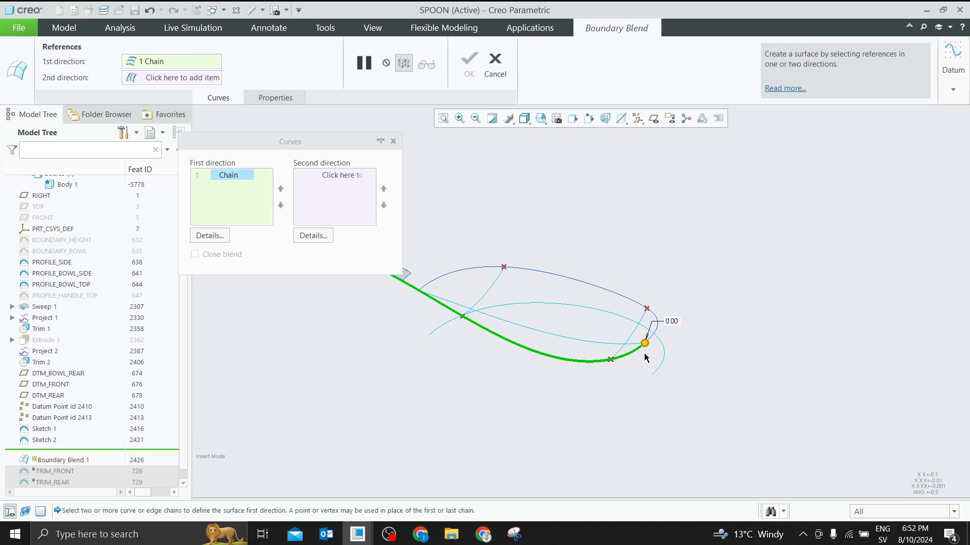
left_click(574, 272, "ctrl")
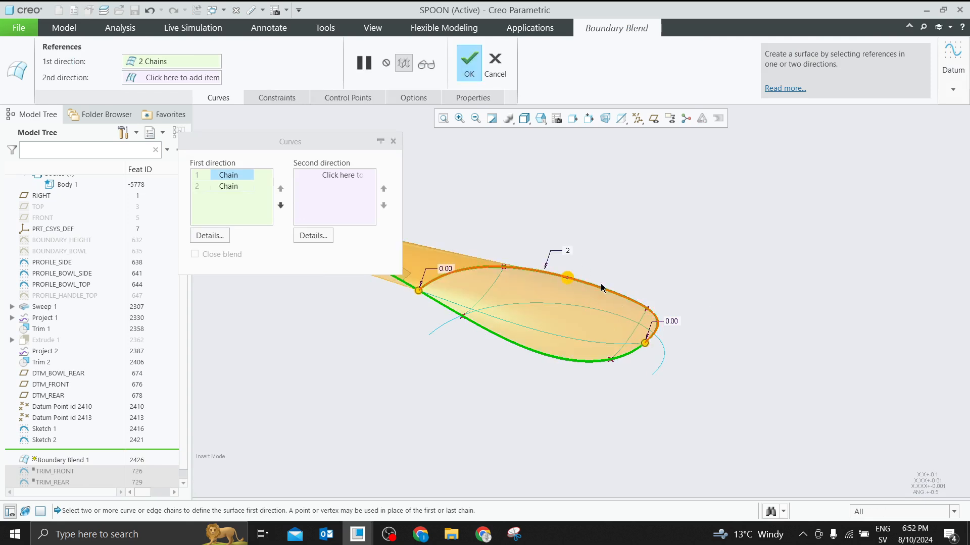
left_click(254, 187)
right_click(255, 186)
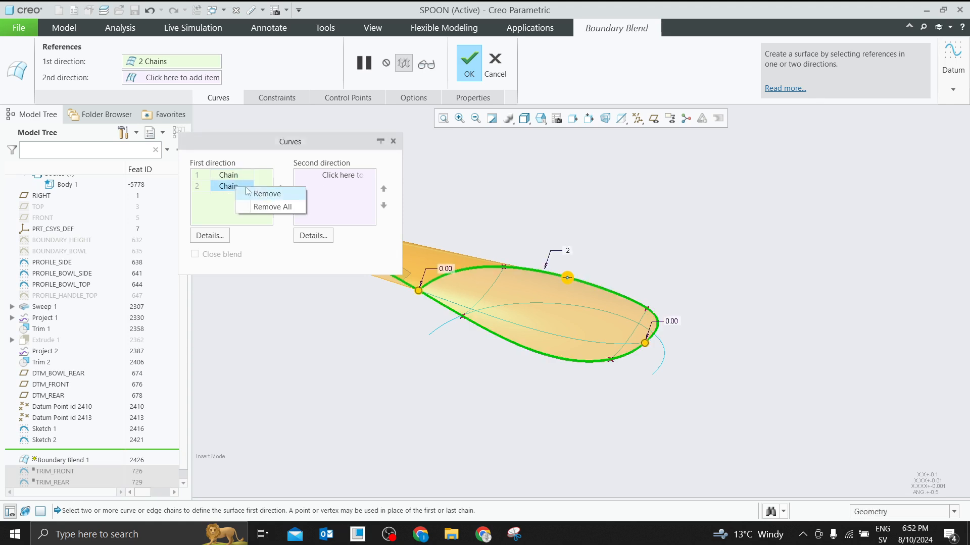
left_click(265, 193)
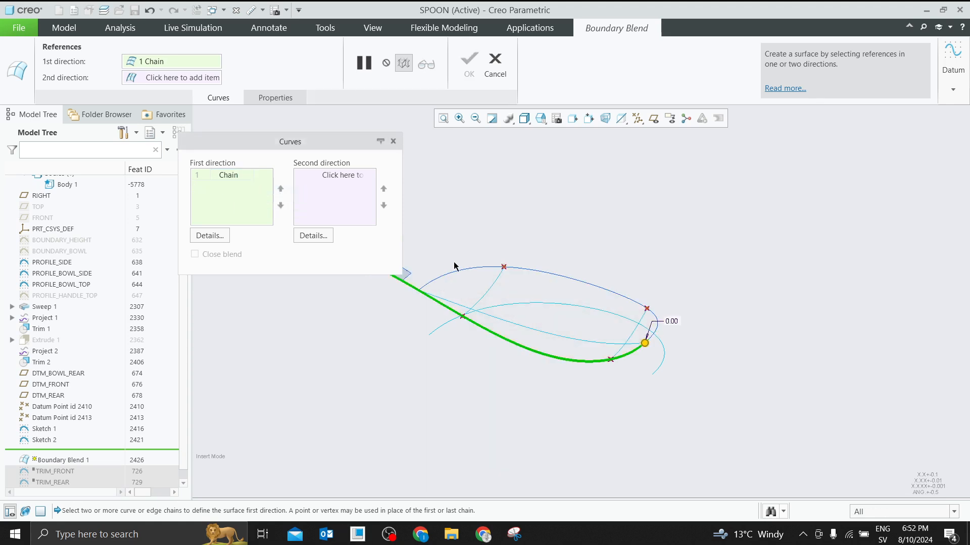
Trim both ends of the side-profile chain at the cross-section points near the bowl's tip and handle
right_click(645, 346)
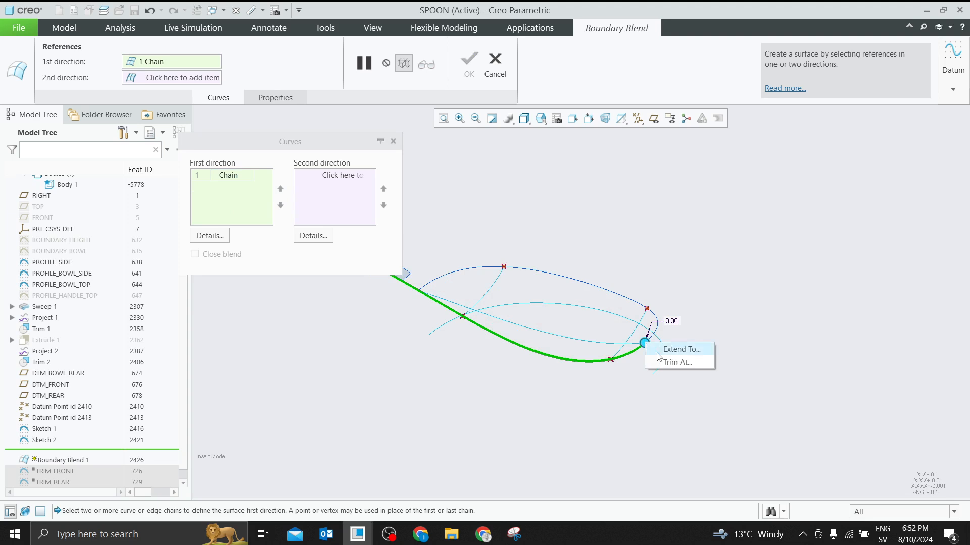
left_click(662, 361)
left_click(616, 355)
scroll(779, 383, "up", 6)
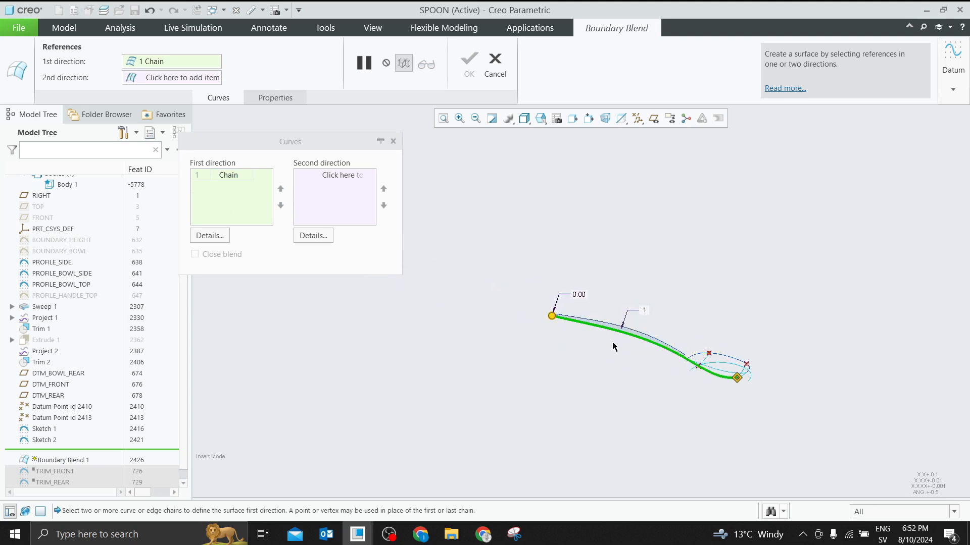
right_click(555, 319)
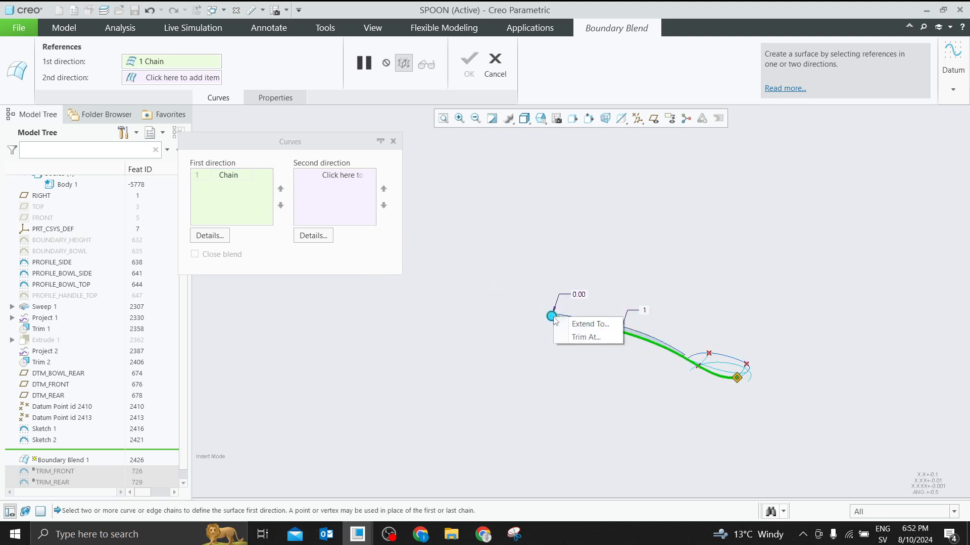
left_click(578, 337)
scroll(707, 376, "down", 8)
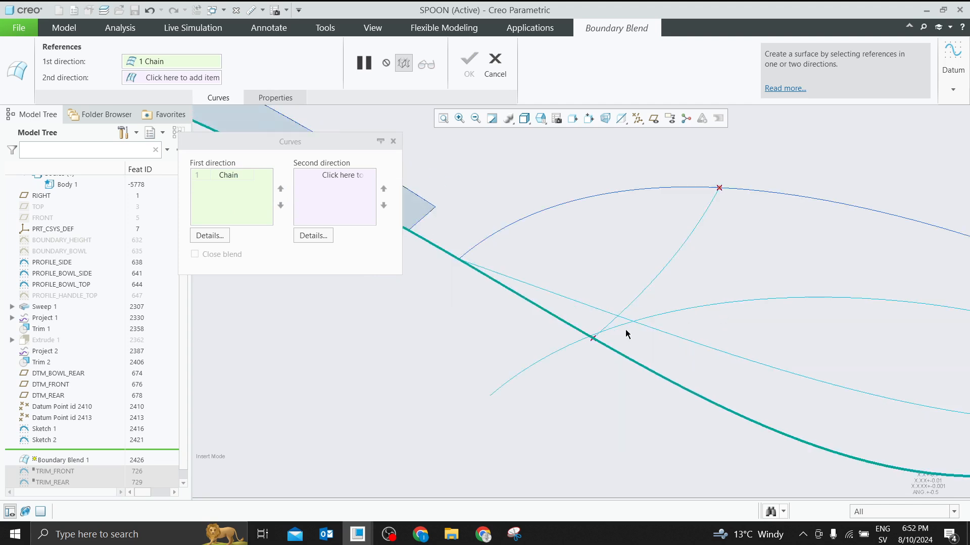
scroll(601, 328, "up", 6)
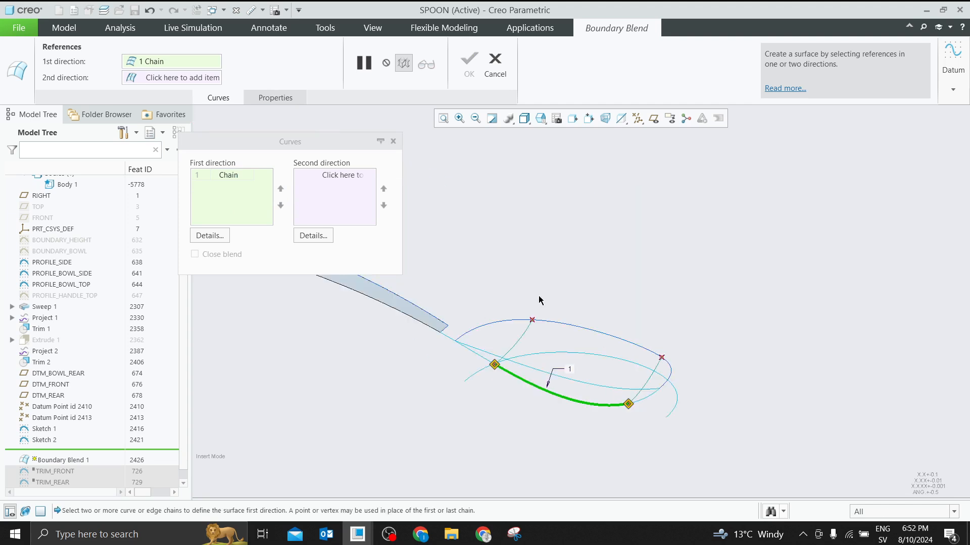
Add the bowl rim curve as the second chain of the first direction, trimming both ends at the two cross-section curves
left_click(558, 324, "ctrl")
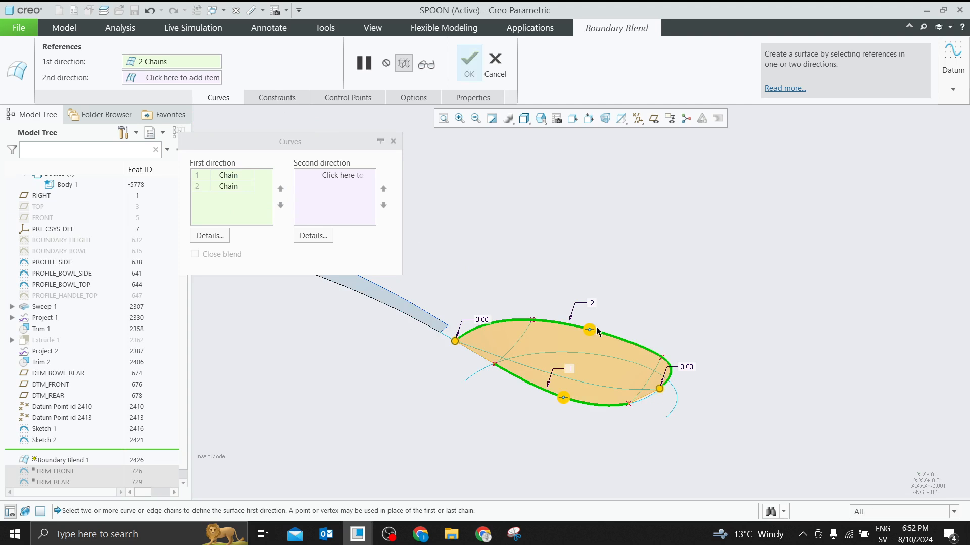
right_click(663, 394)
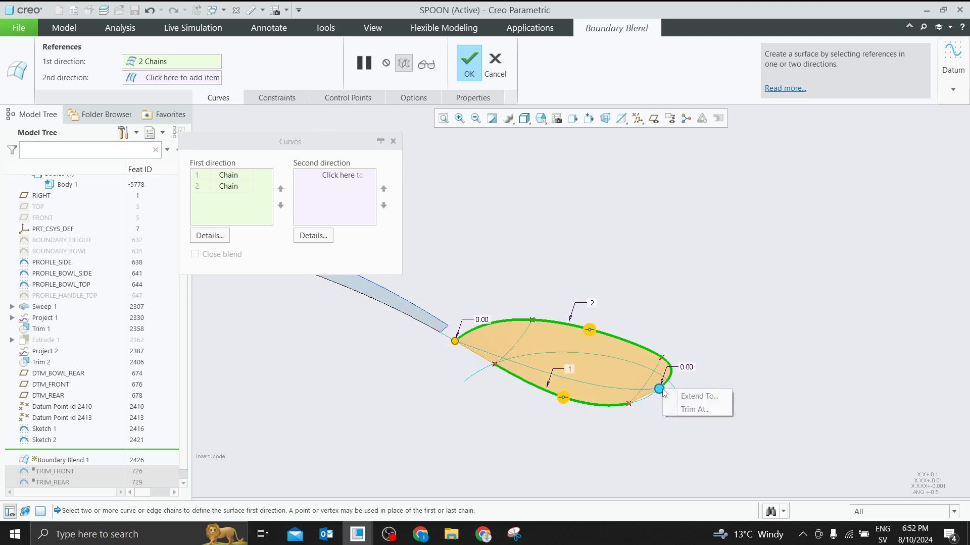
left_click(679, 396)
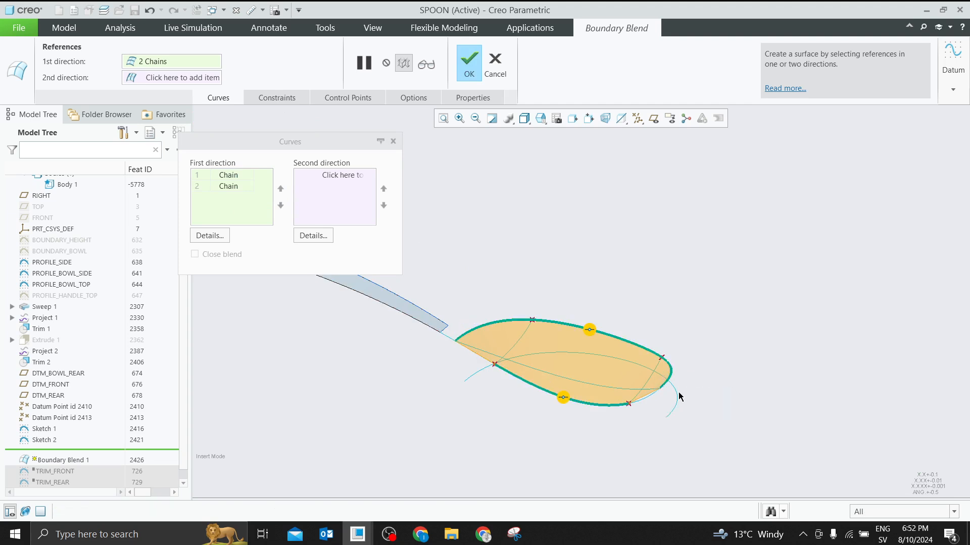
left_click(658, 360)
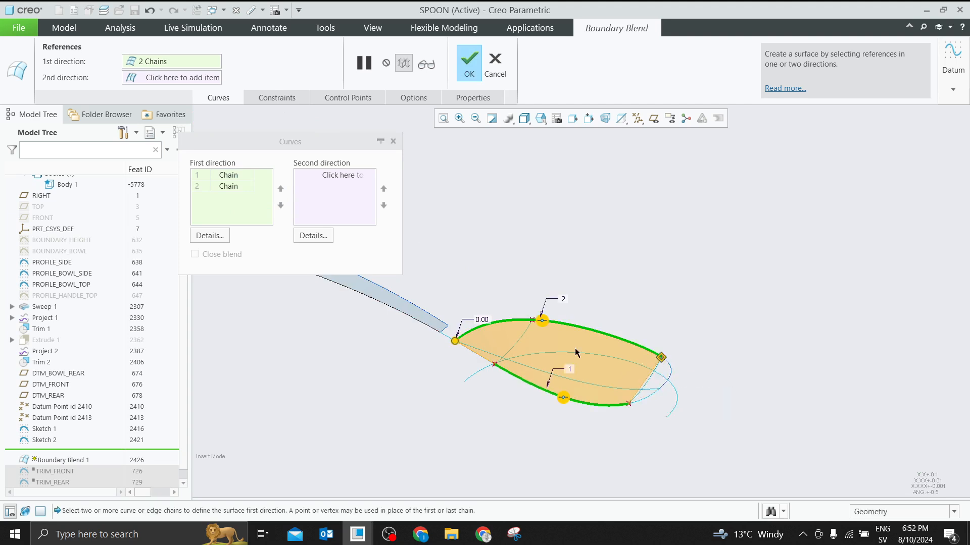
right_click(455, 341)
left_click(481, 364)
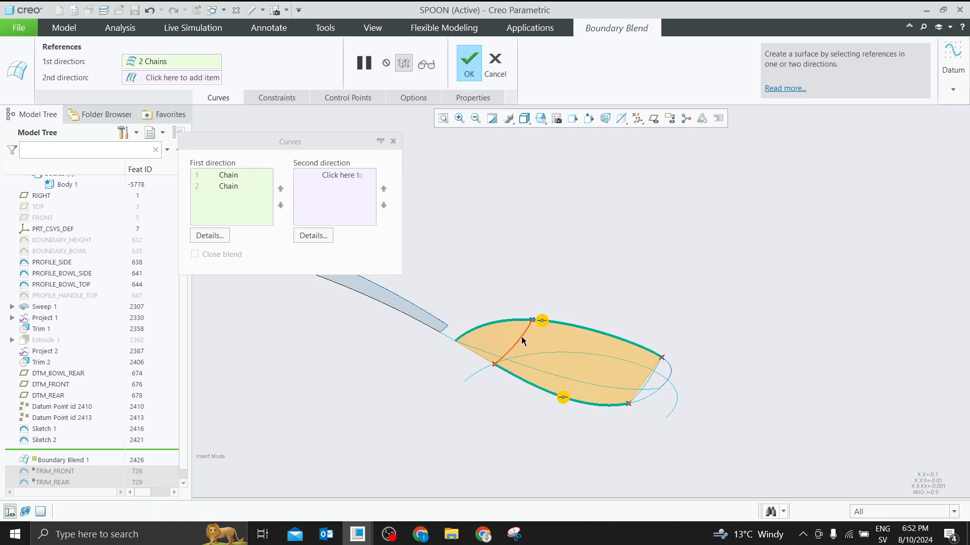
left_click(522, 345)
Add the two bowl cross-section curves as the second-direction chains of the boundary blend
middle_click_drag(522, 344, 400, 392)
left_click(323, 188)
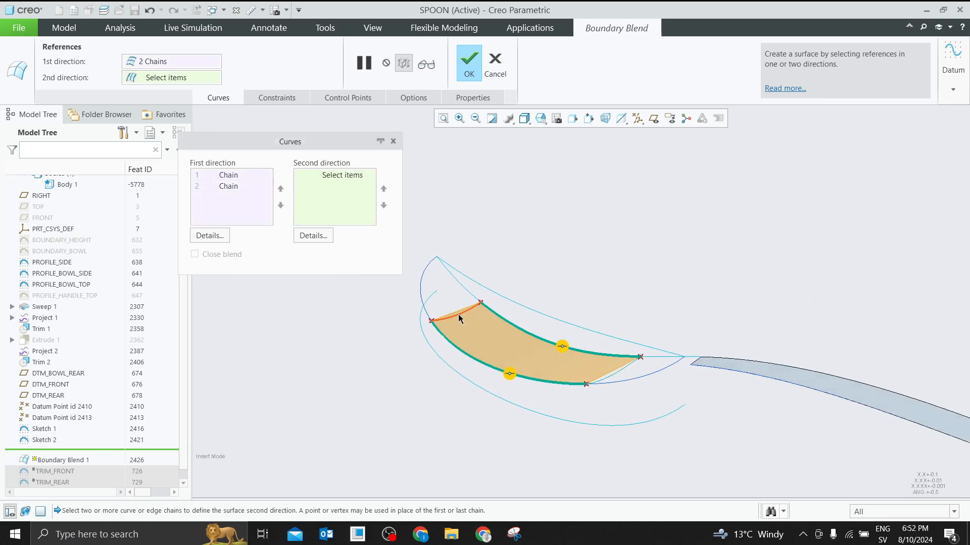
left_click(458, 312)
left_click(618, 371)
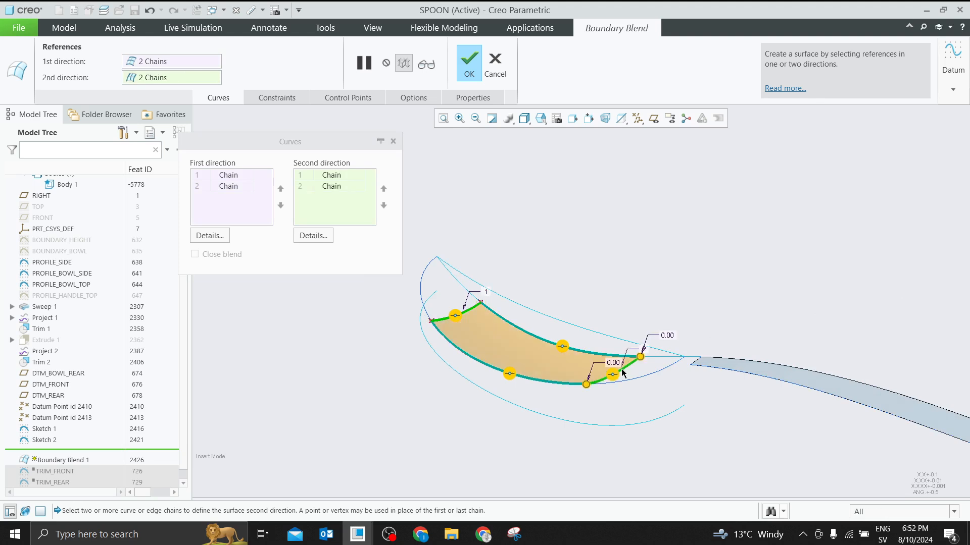
middle_click_drag(498, 334, 568, 387)
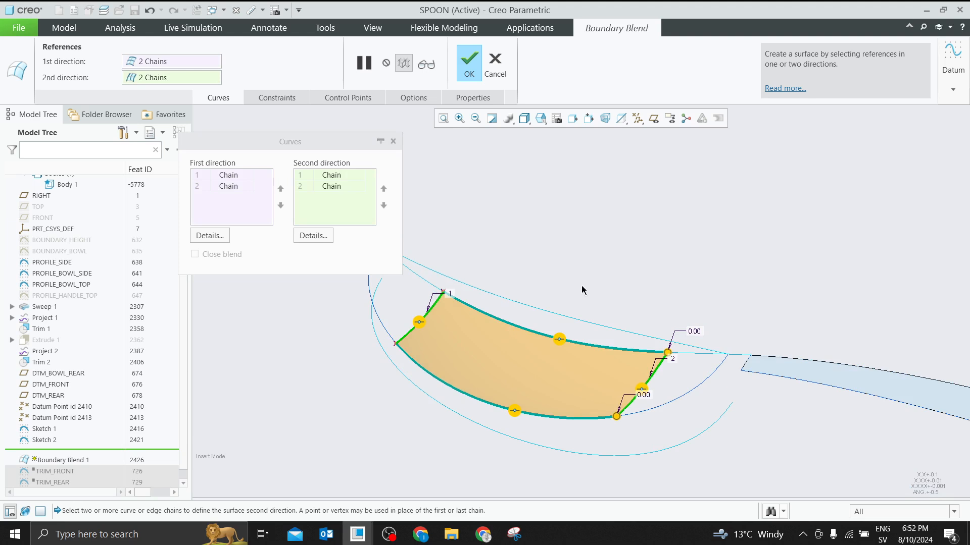
Switch to Snipping Tool and sketch an oval mirrored about a vertical line, with an arrow pointing at its lower end
left_click(514, 535)
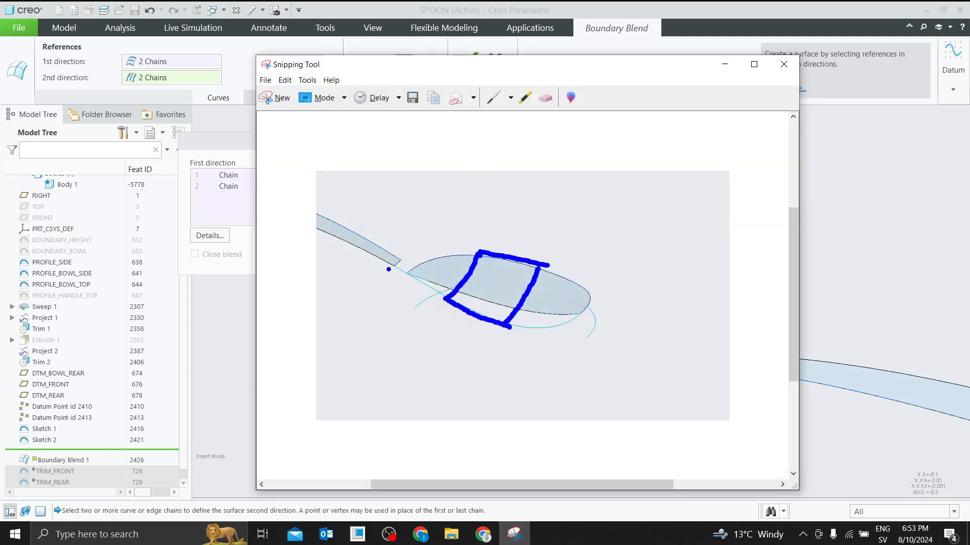
mouse_move(639, 208)
left_mouse_down()
mouse_move(620, 214)
mouse_move(608, 279)
mouse_move(634, 305)
left_mouse_up()
left_click_drag(639, 178, 632, 311)
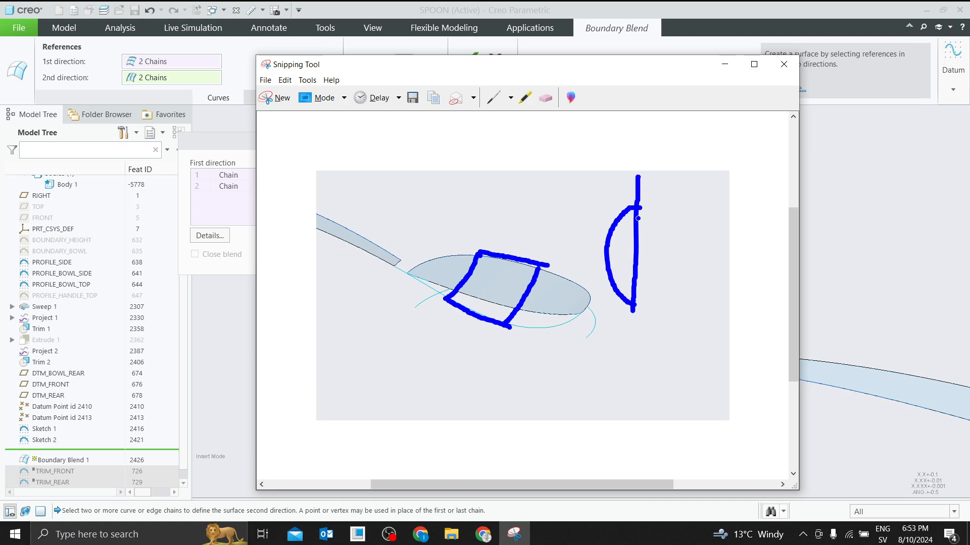
mouse_move(642, 209)
left_mouse_down()
mouse_move(678, 252)
mouse_move(658, 297)
mouse_move(633, 309)
left_mouse_up()
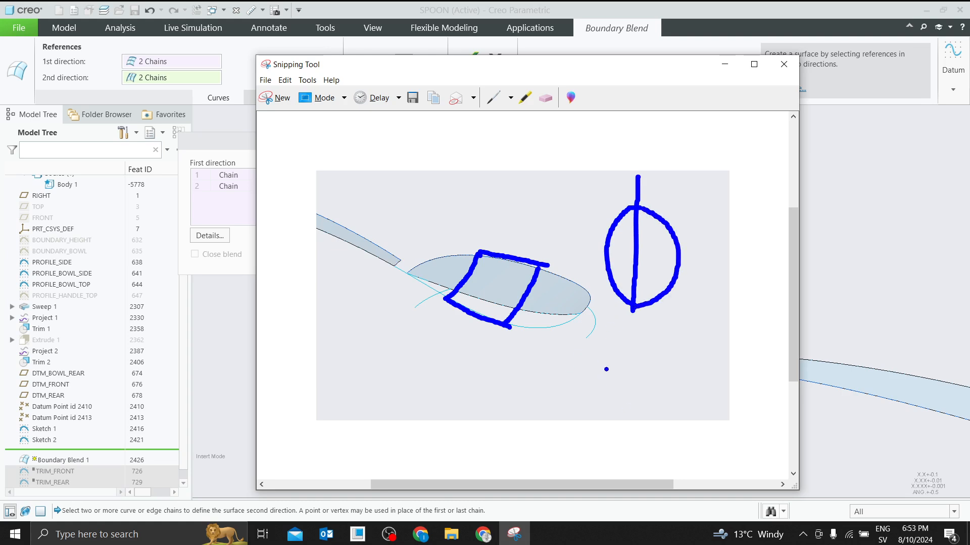
mouse_move(608, 364)
left_mouse_down()
mouse_move(609, 325)
mouse_move(624, 343)
mouse_move(621, 334)
left_mouse_up()
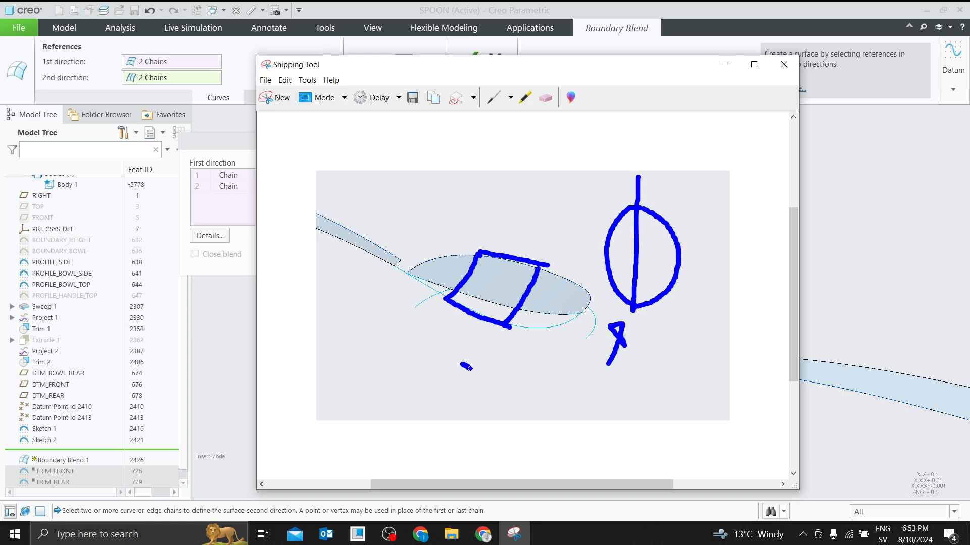
Sketch a bowl-shaped arc below the spoon image with an arrow at its lowest point, and return to Creo Parametric
mouse_move(470, 368)
left_mouse_down()
mouse_move(514, 386)
mouse_move(554, 361)
left_mouse_up()
mouse_move(514, 403)
left_mouse_down()
mouse_move(515, 422)
mouse_move(533, 403)
mouse_move(513, 394)
left_mouse_up()
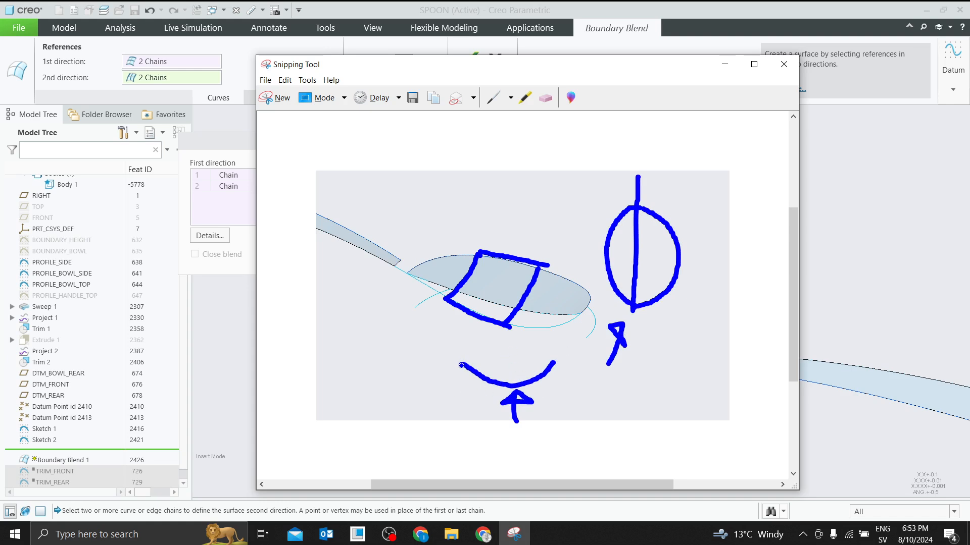
left_click_drag(471, 373, 514, 383)
mouse_move(513, 347)
left_mouse_down()
mouse_move(514, 389)
mouse_move(500, 368)
left_mouse_up()
left_click(724, 64)
Set the boundary condition of the bowl's centre profile chain to Normal and complete the boundary blend
right_click(562, 341)
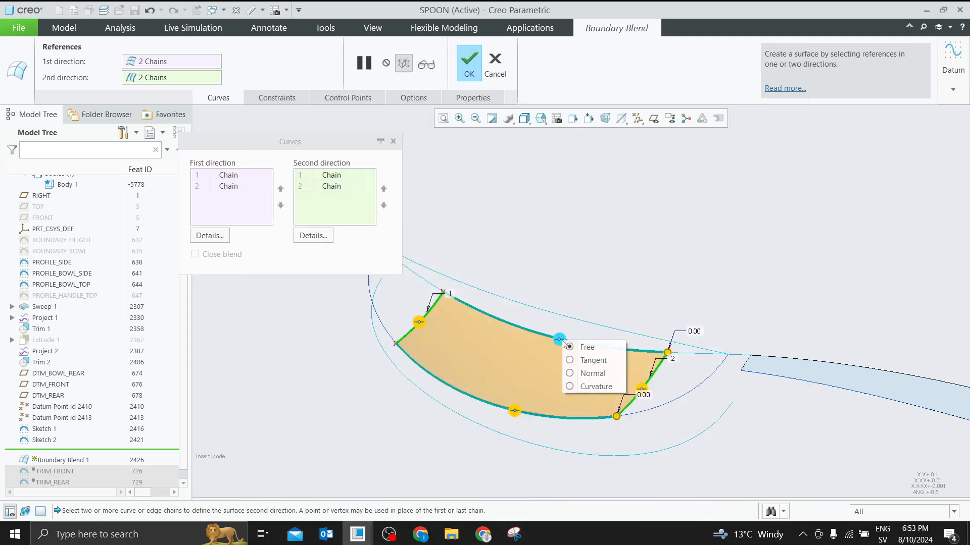
left_click(581, 372)
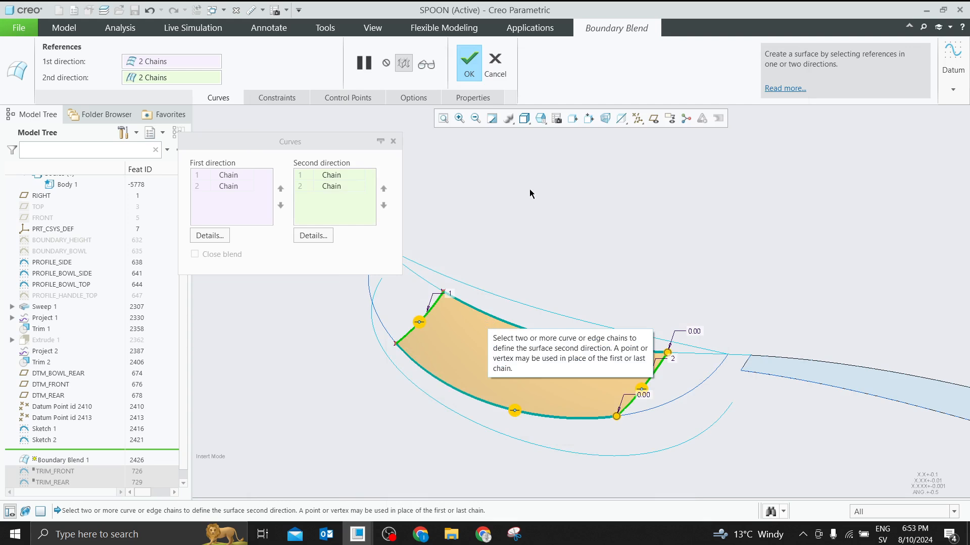
left_click(475, 61)
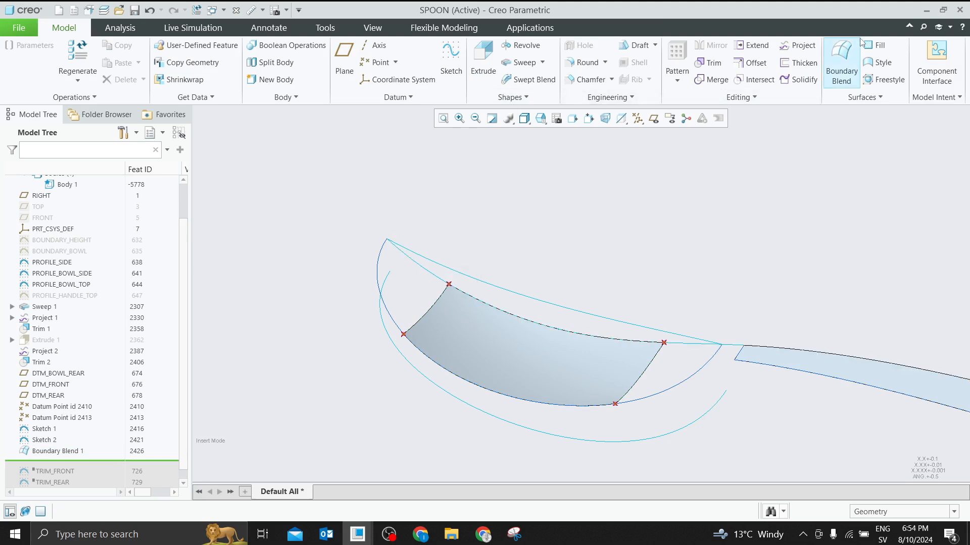
Start another boundary blend with the bowl rim curve as the first chain of the first direction
left_click(842, 61)
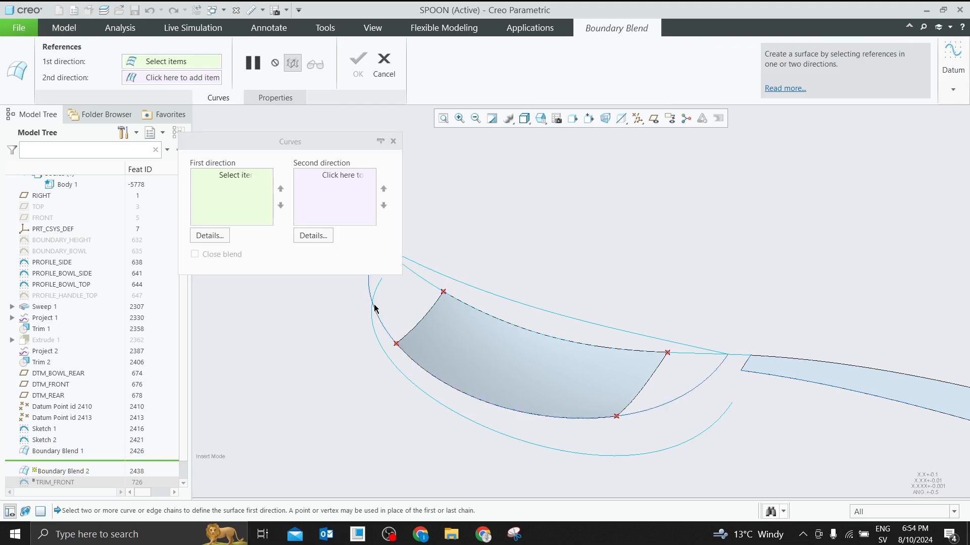
left_click(382, 323)
Try adding the centre profile curve as the second first-direction chain, trimmed at the tip-side corner of the existing bowl surface
left_click(429, 289, "ctrl")
middle_click_drag(429, 289, 556, 374)
scroll(535, 393, "up", 1)
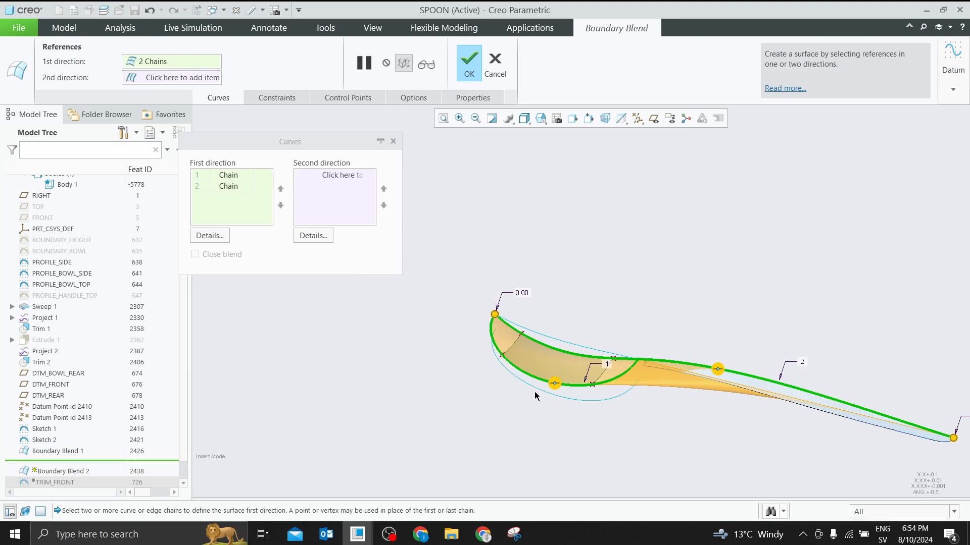
right_click(953, 438)
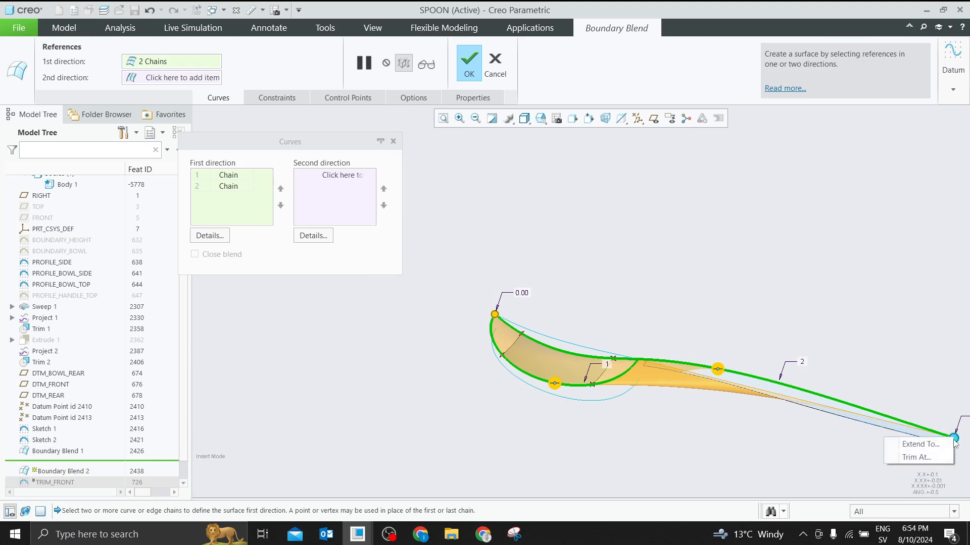
left_click(907, 458)
scroll(579, 337, "down", 2)
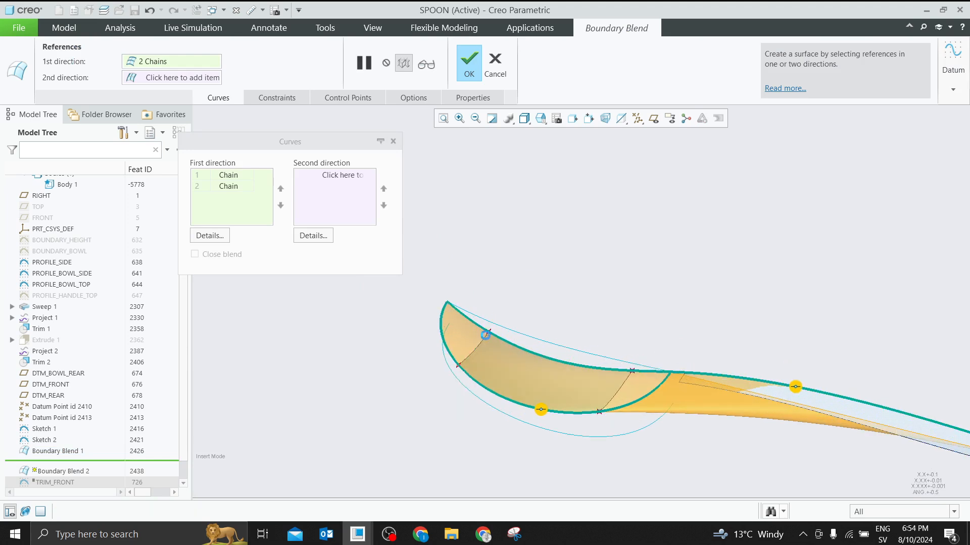
left_click(486, 333)
scroll(535, 360, "down", 2)
Remove the second chain from the first direction of the boundary blend
right_click(543, 438)
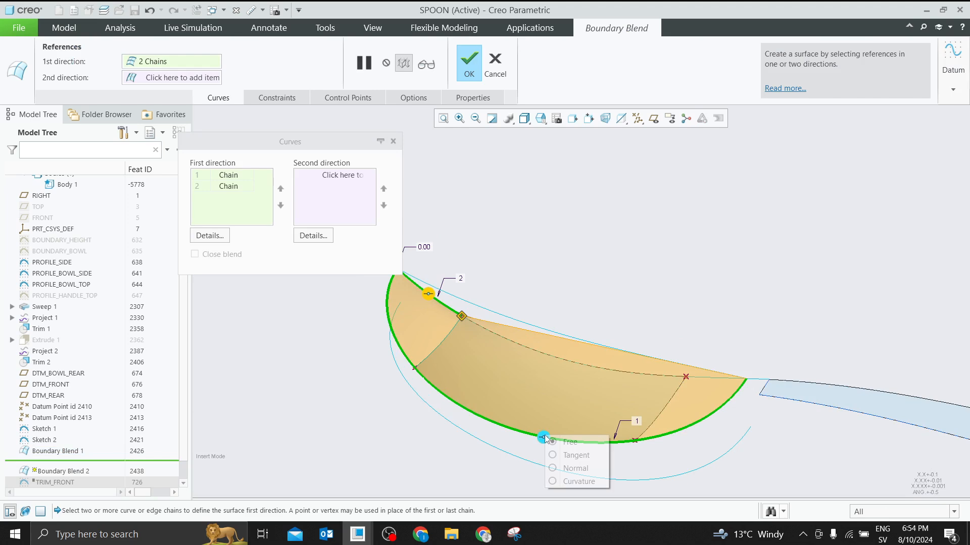
left_click(484, 466)
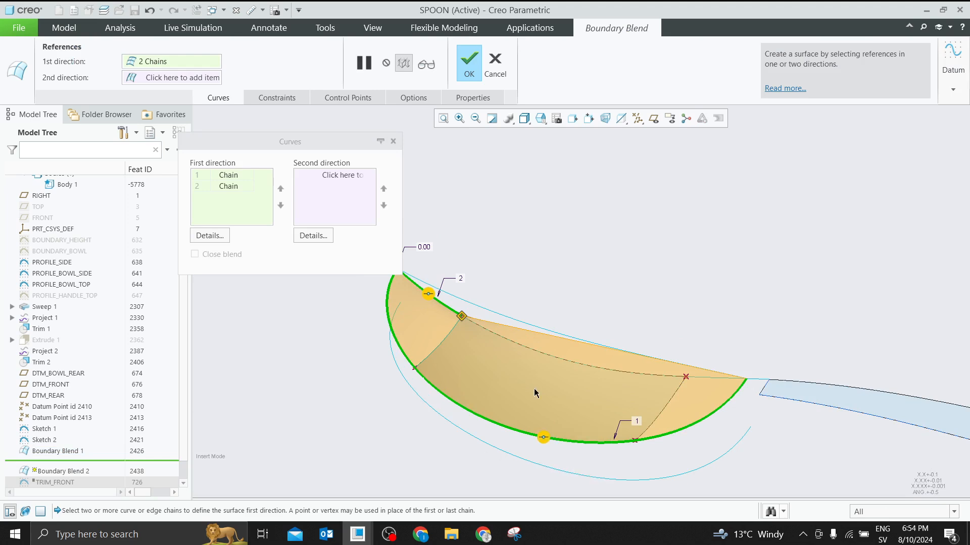
scroll(595, 400, "up", 2)
scroll(464, 316, "down", 1)
scroll(465, 320, "down", 1)
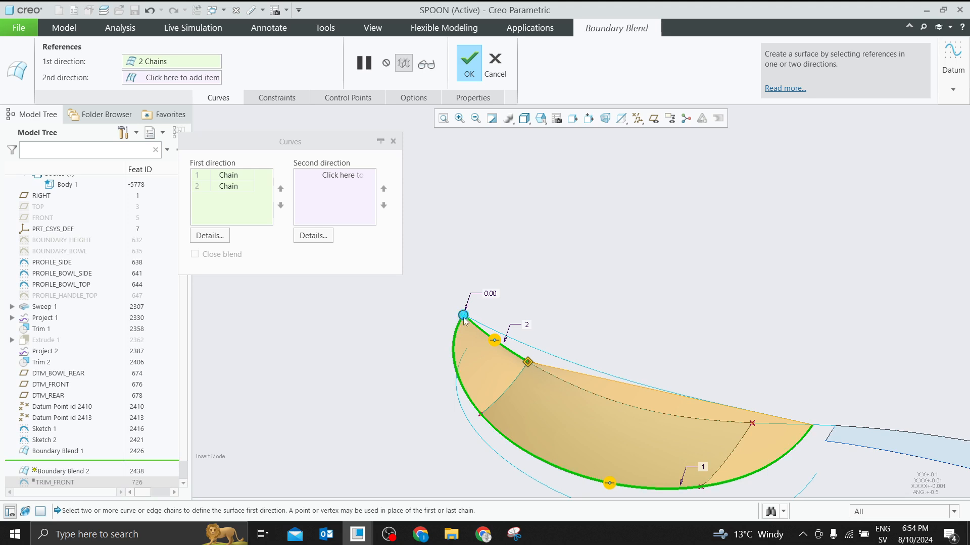
left_click(463, 321)
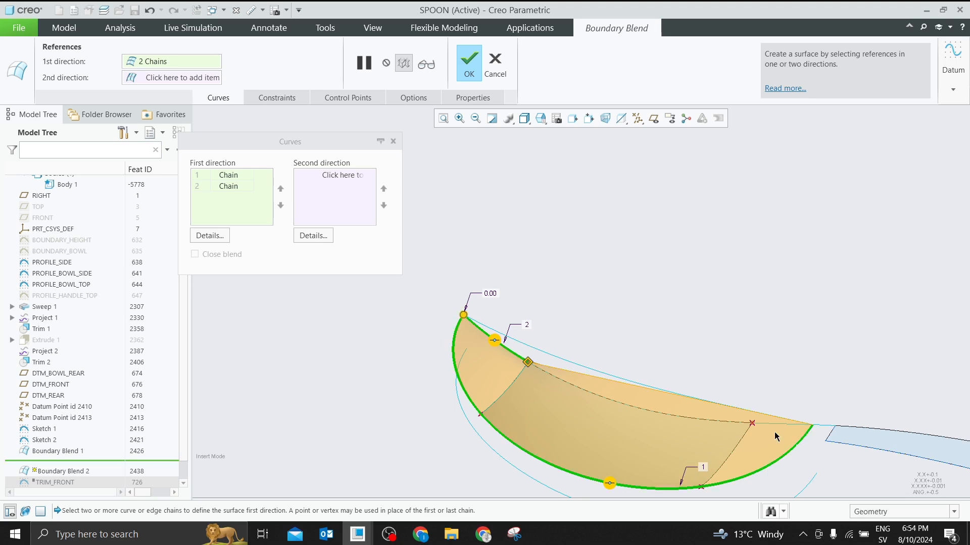
right_click(233, 186)
left_click(264, 191)
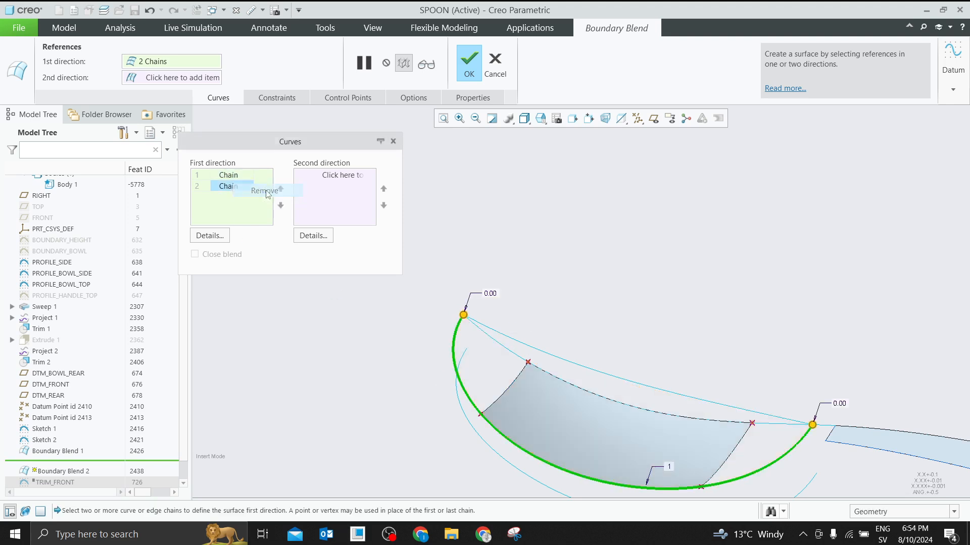
Trim the rim chain at the existing surface's tip-side edge and add the centre profile as the second chain, trimmed at the same edge
right_click(812, 425)
left_click(843, 445)
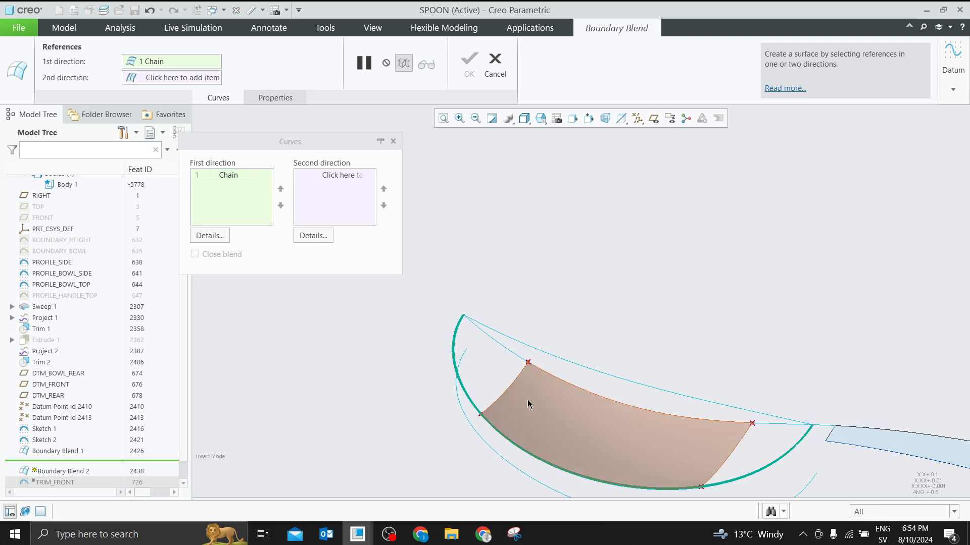
left_click(500, 399)
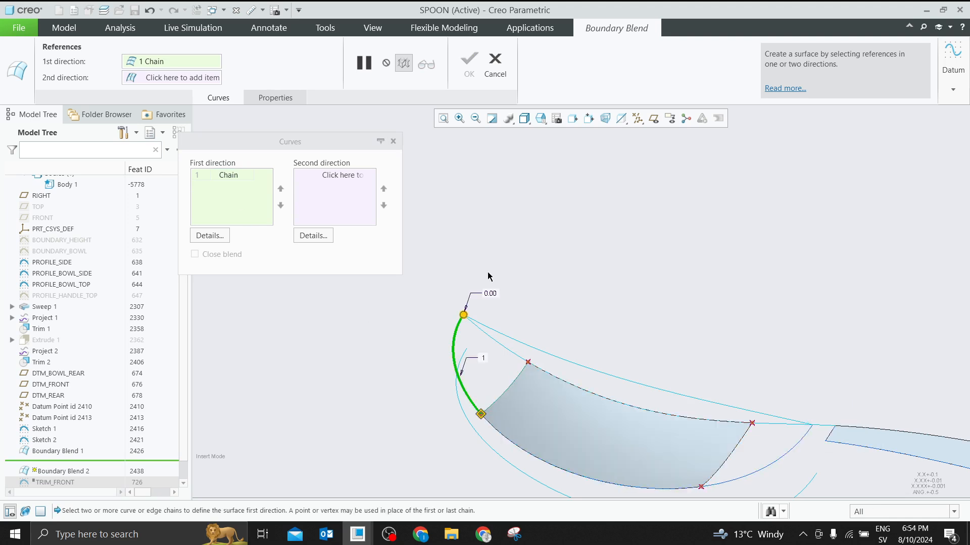
left_click(505, 348, "ctrl")
middle_click_drag(505, 349, 731, 411)
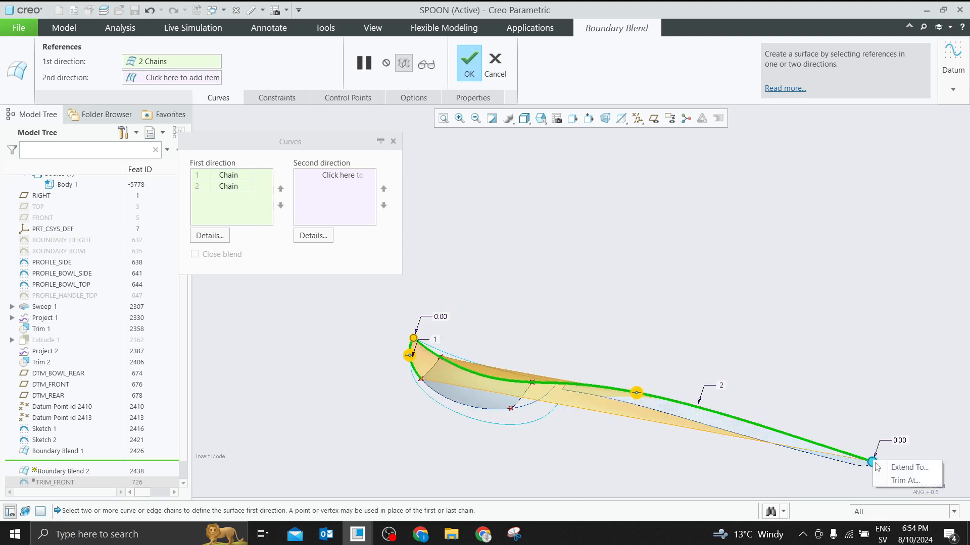
scroll(421, 369, "down", 2)
scroll(422, 369, "down", 3)
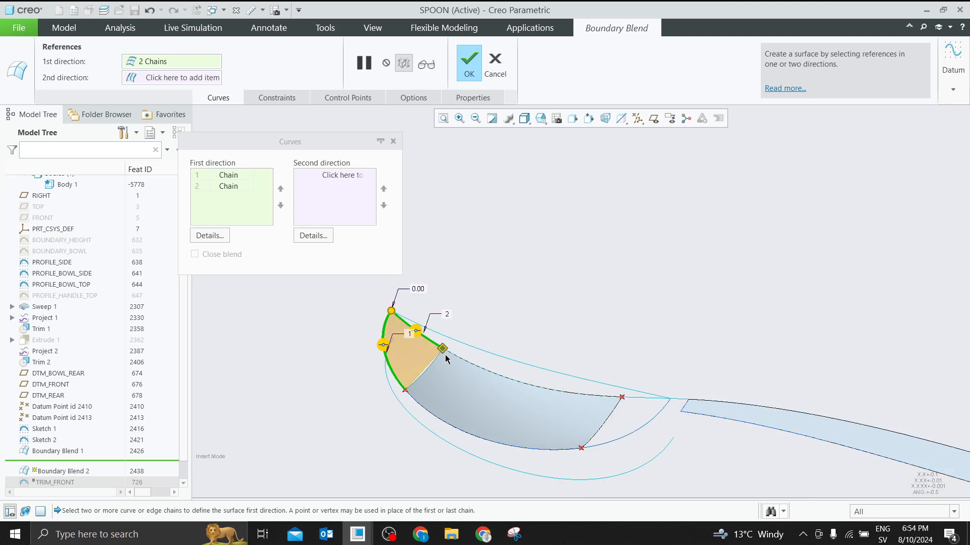
Add the tip-side edge of the existing surface as the second-direction chain with a Tangent boundary condition
left_click(319, 191)
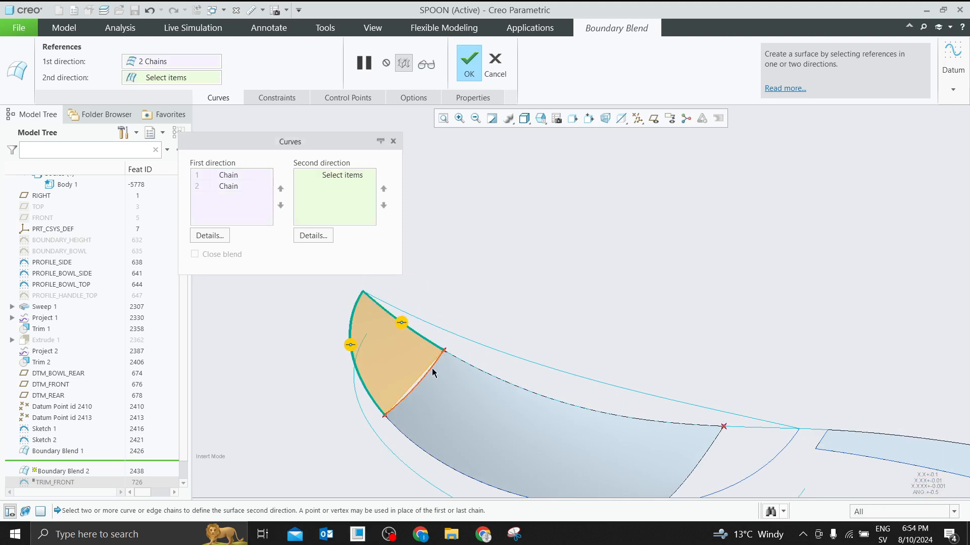
left_click(429, 371)
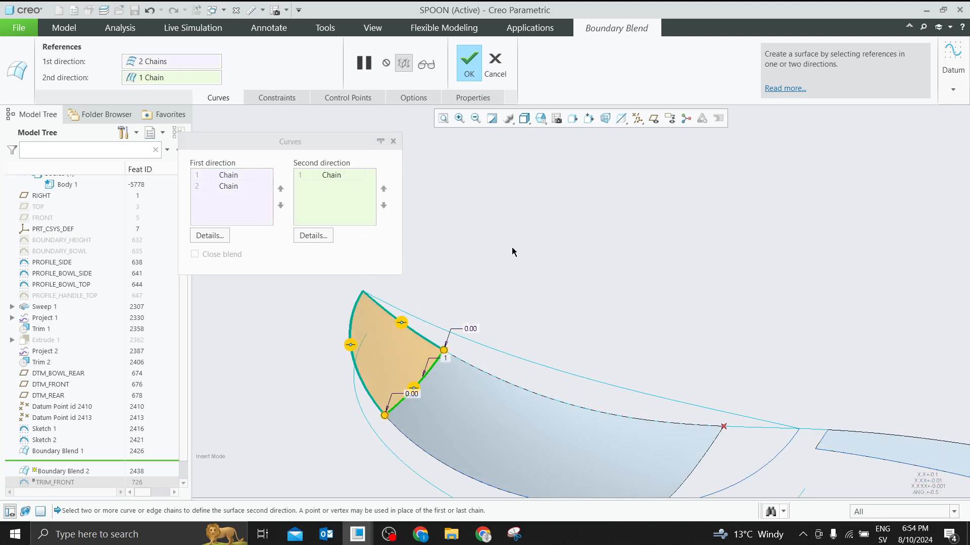
right_click(413, 389)
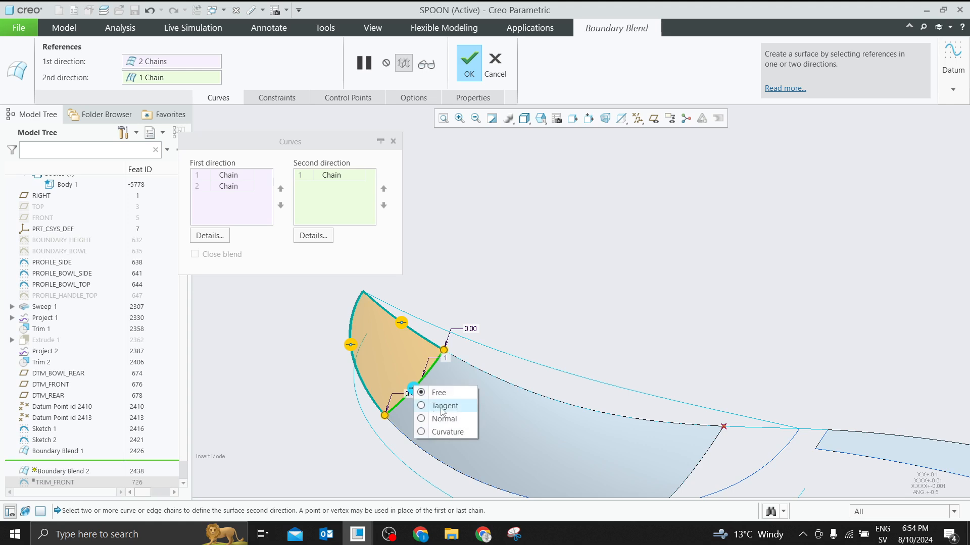
left_click(440, 407)
Change the boundary condition of the second-direction edge chain to Curvature
right_click(412, 385)
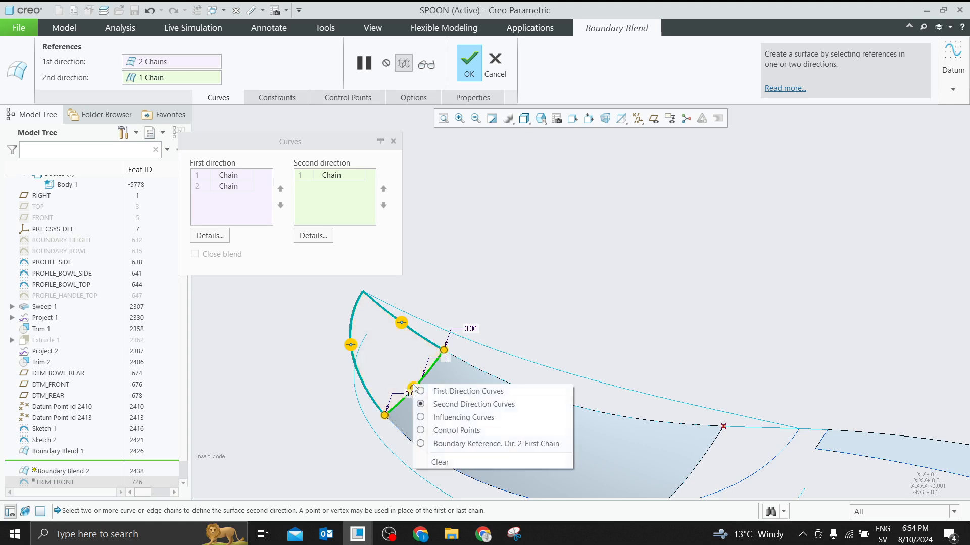
left_click(519, 319)
right_click(414, 387)
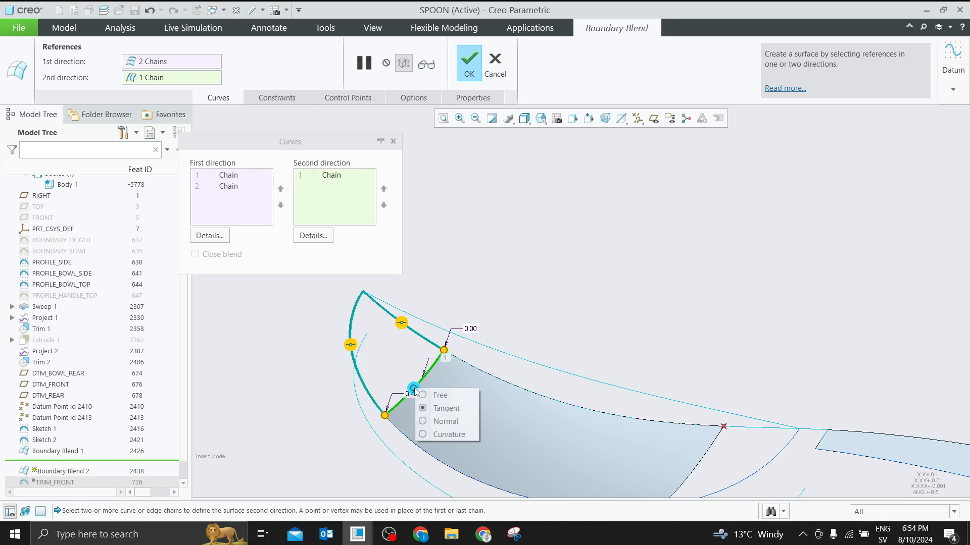
left_click(451, 434)
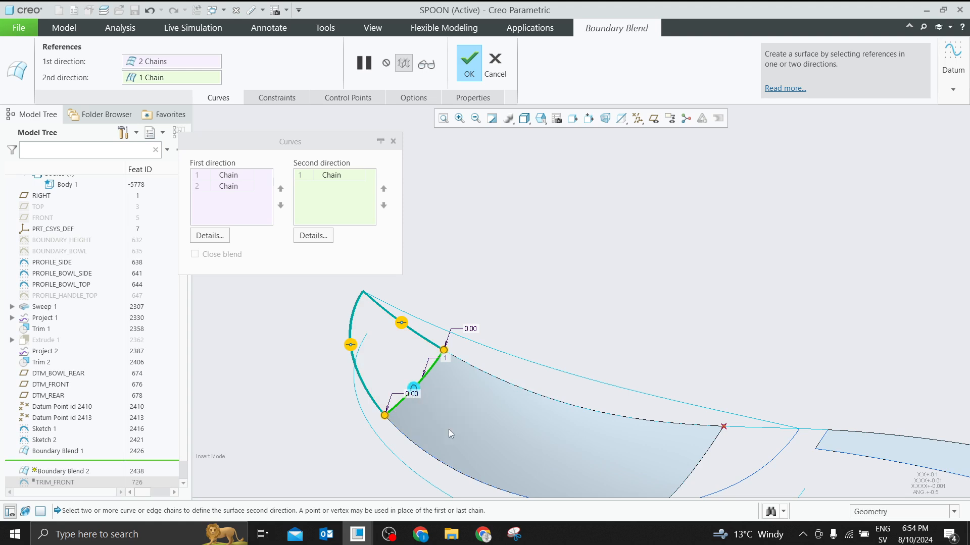
Set the boundary condition of the second-direction edge chain to Free and complete the tip boundary blend
right_click(414, 388)
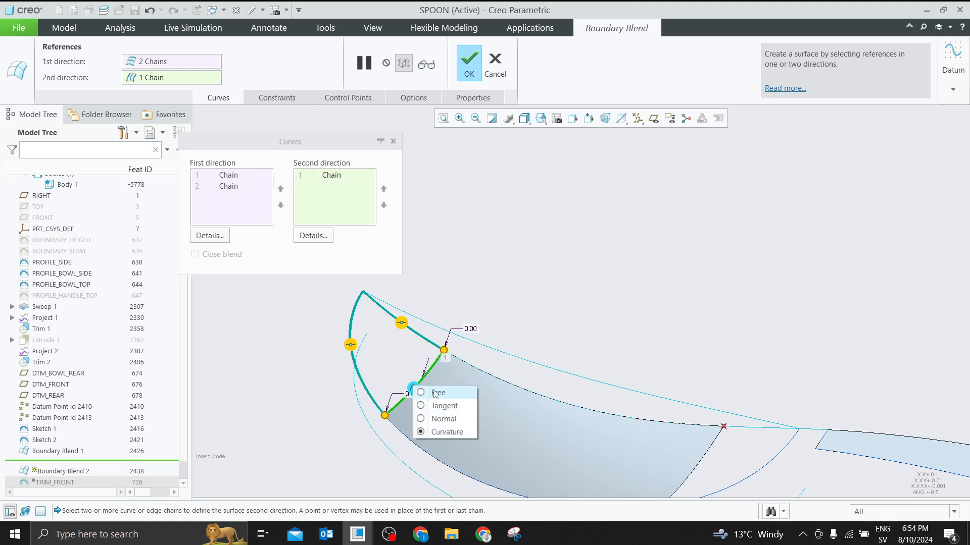
left_click(436, 406)
right_click(414, 387)
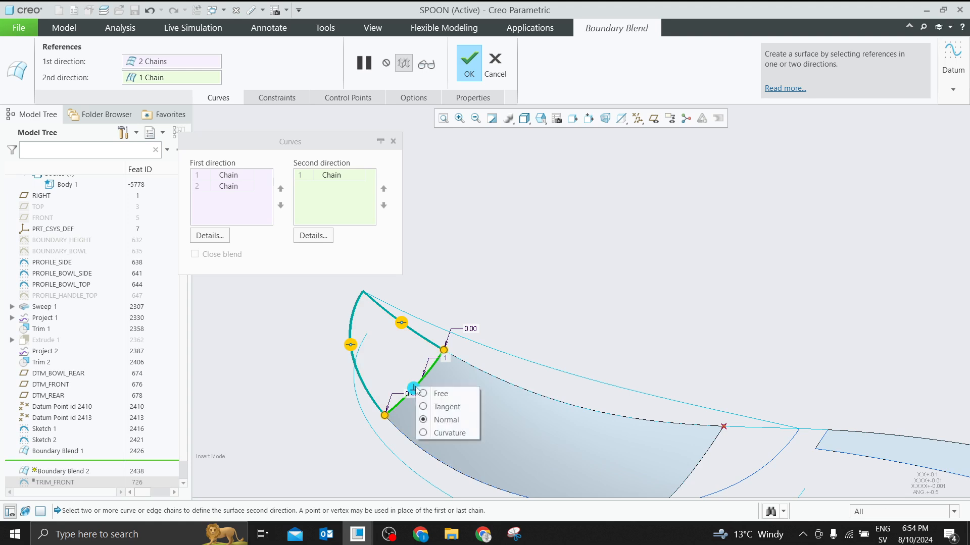
left_click(438, 392)
left_click(468, 63)
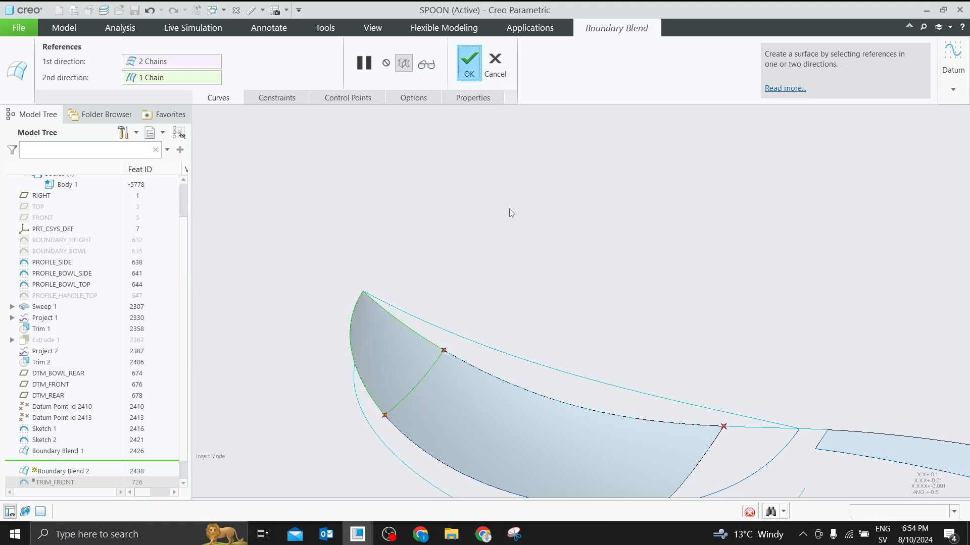
Run a Reflection analysis on the tip patch surface and examine the stripes across it
middle_click_drag(535, 292, 573, 281)
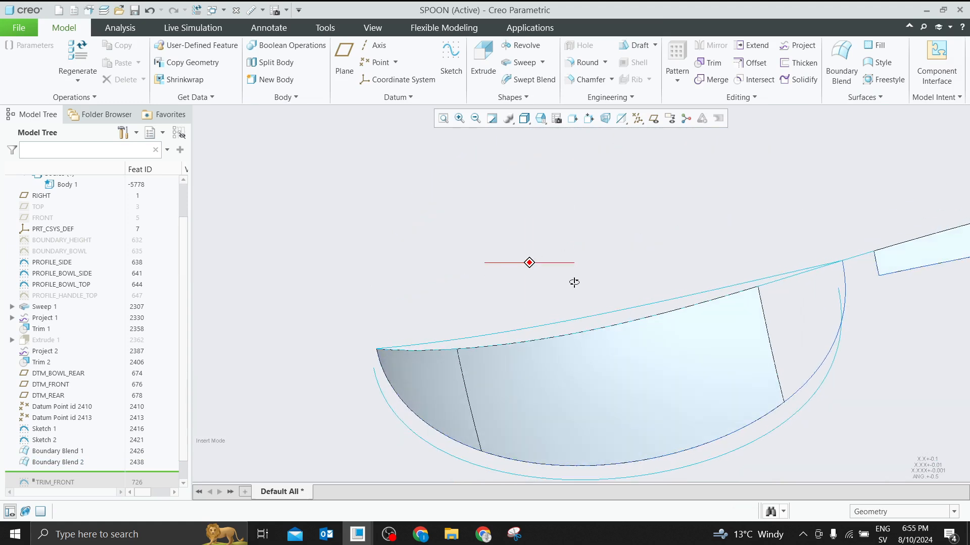
left_click(393, 362)
left_click(340, 331)
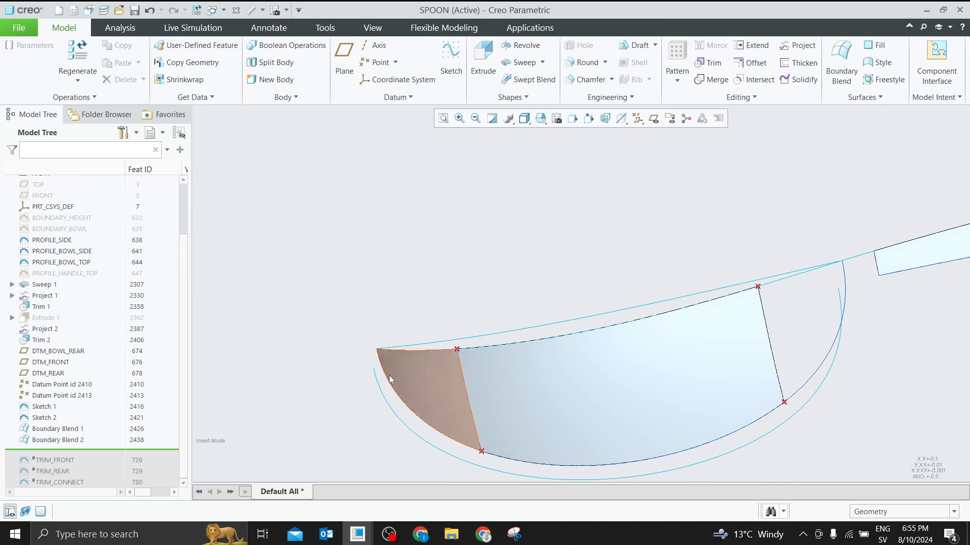
left_click(140, 28)
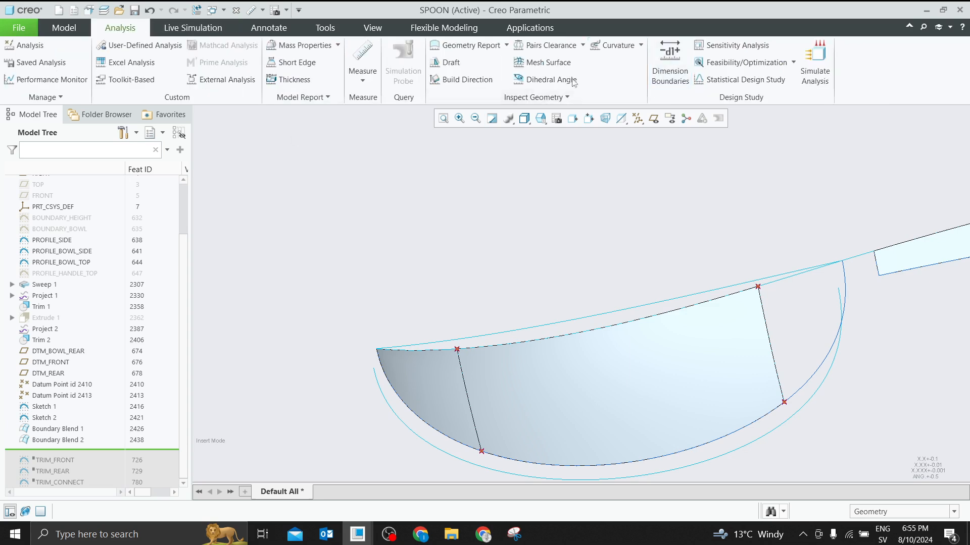
left_click(564, 98)
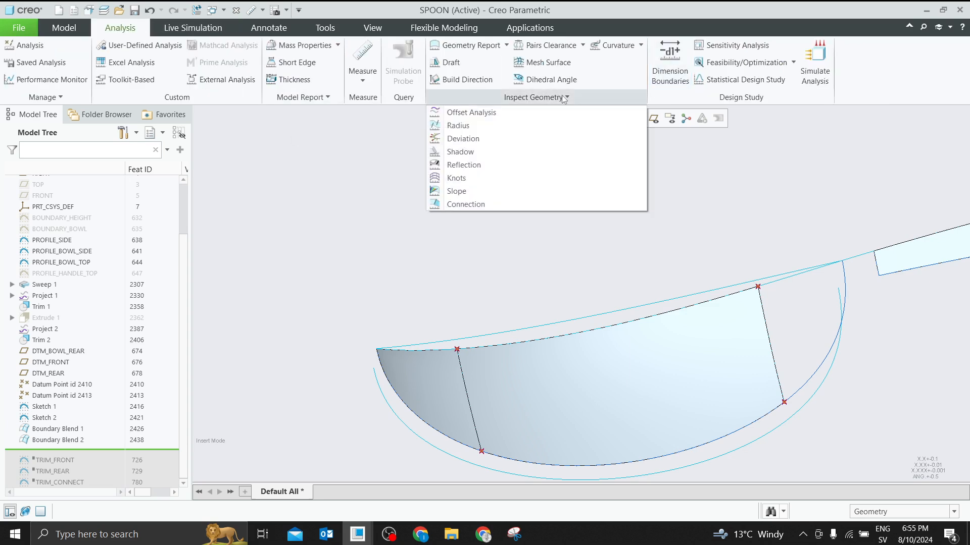
left_click(460, 165)
left_click(385, 374)
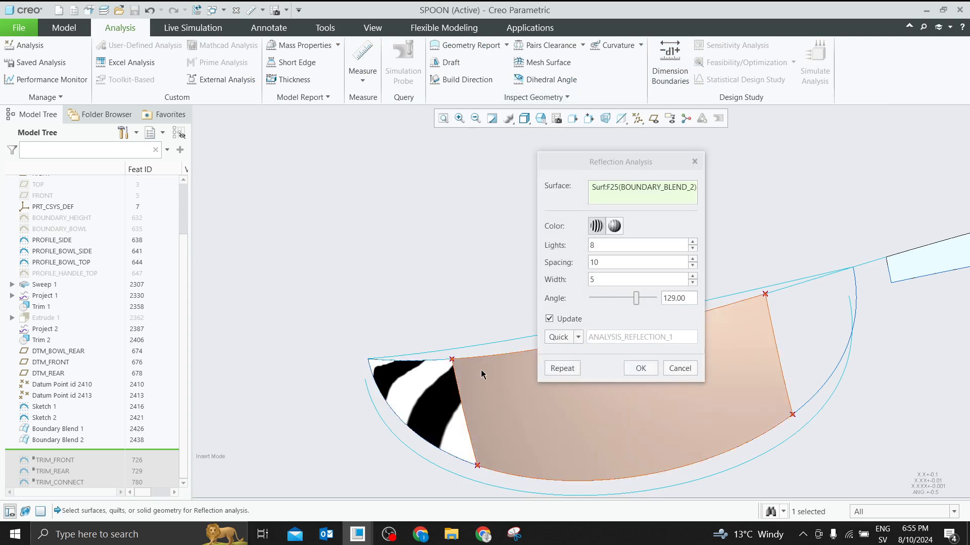
scroll(446, 417, "up", 2)
scroll(399, 376, "up", 2)
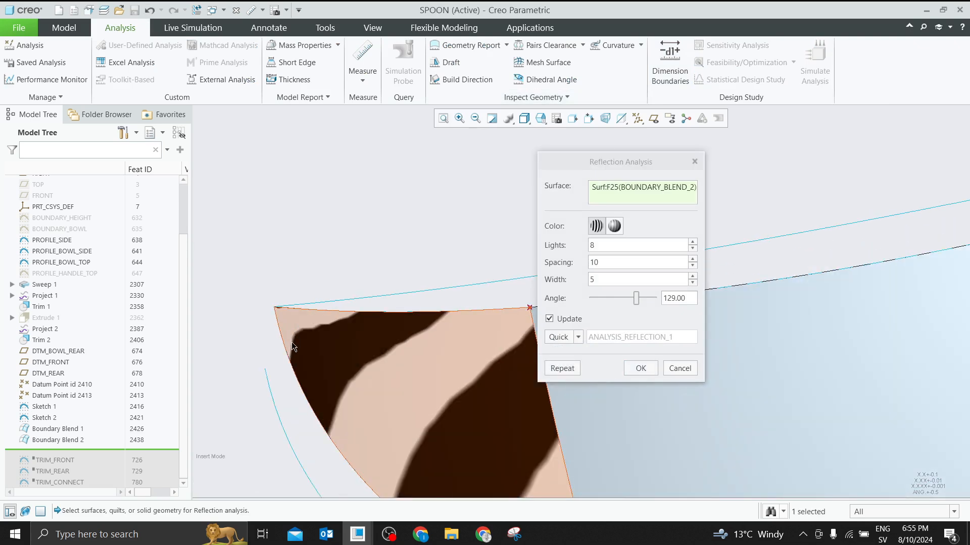
scroll(285, 336, "up", 2)
scroll(280, 315, "down", 2)
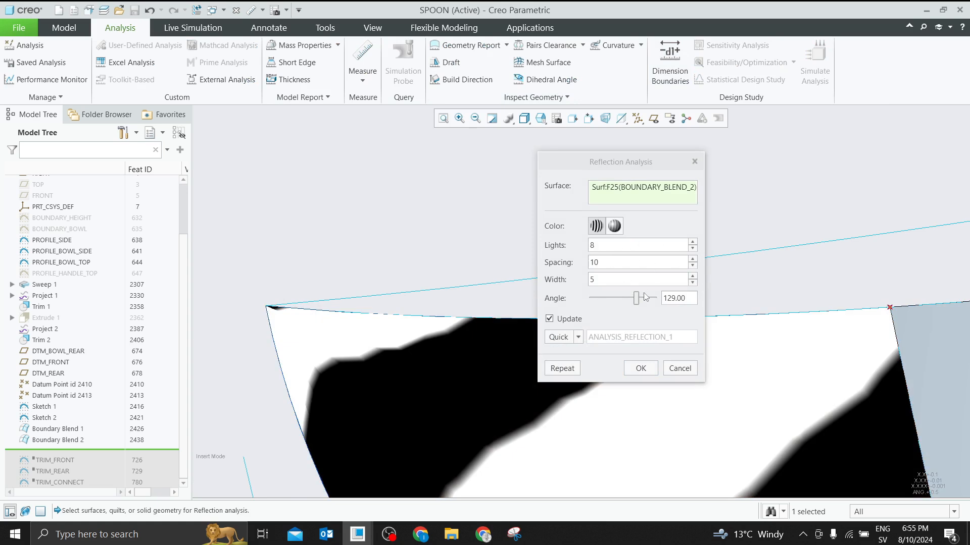
Raise the reflection stripe spacing to 21, inspect the pointed tip corner up close, and close the analysis without saving it
left_click(692, 258)
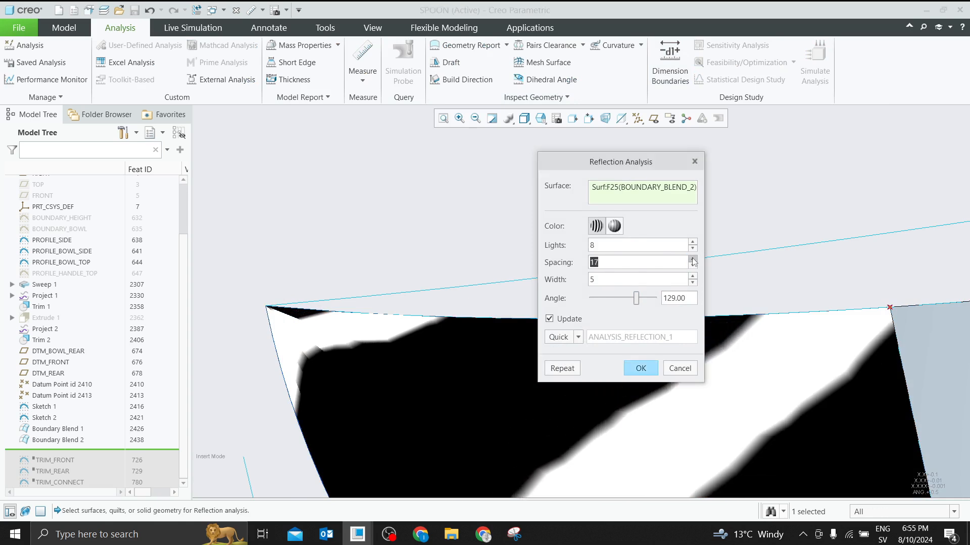
left_click(692, 259)
middle_click_drag(353, 293, 206, 363)
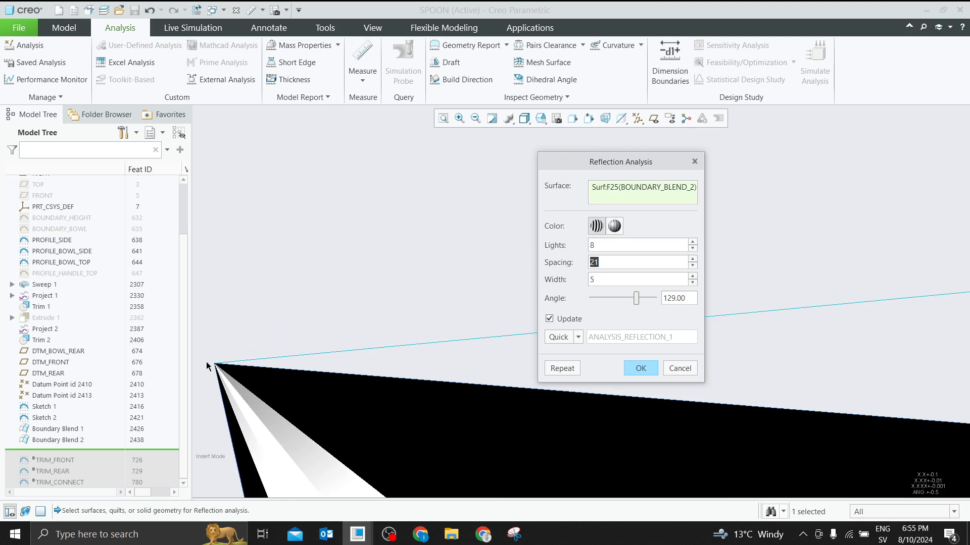
scroll(327, 342, "down", 2)
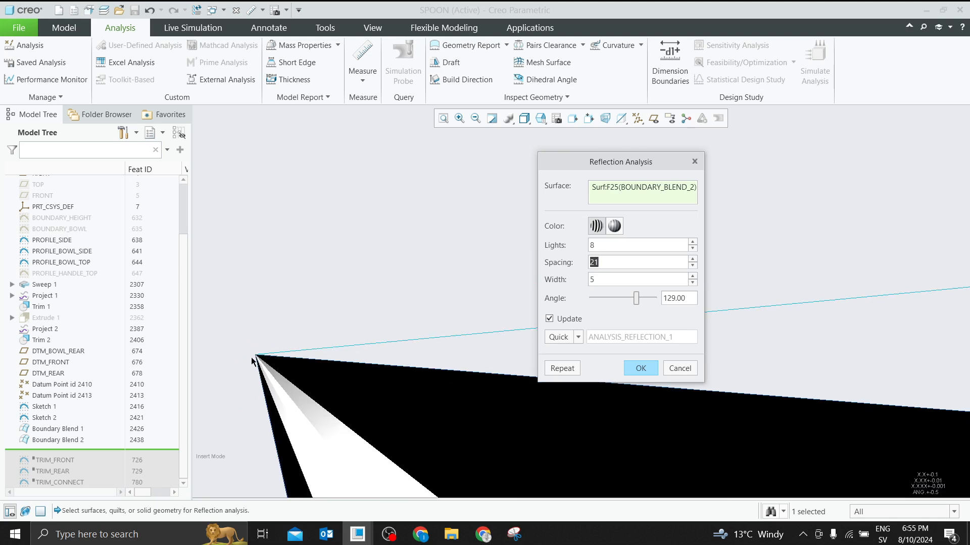
middle_click_drag(252, 361, 277, 298)
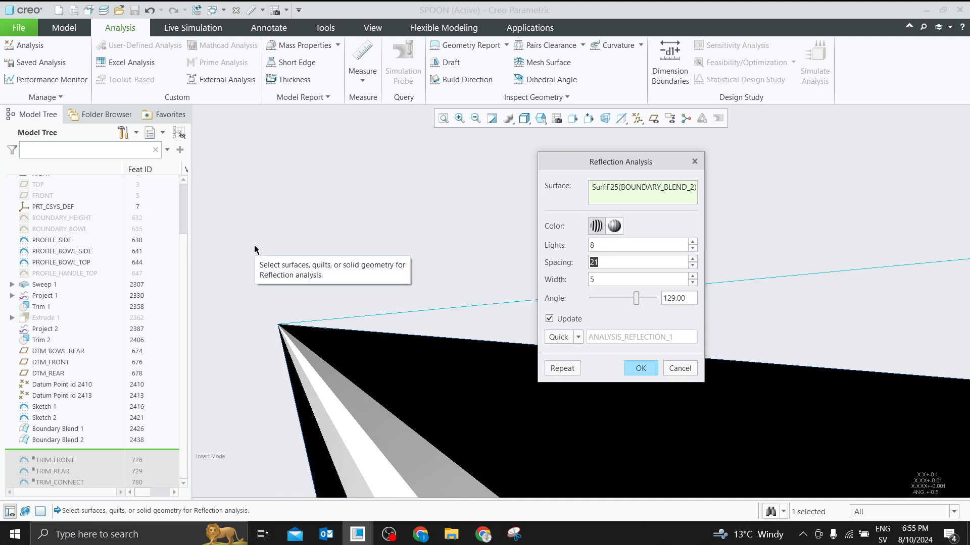
left_click(687, 369)
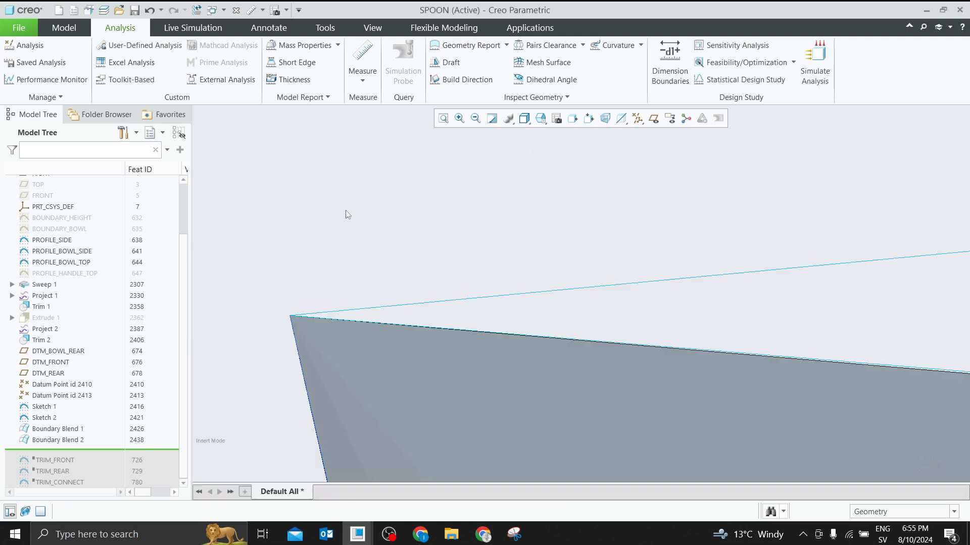
left_click(56, 429)
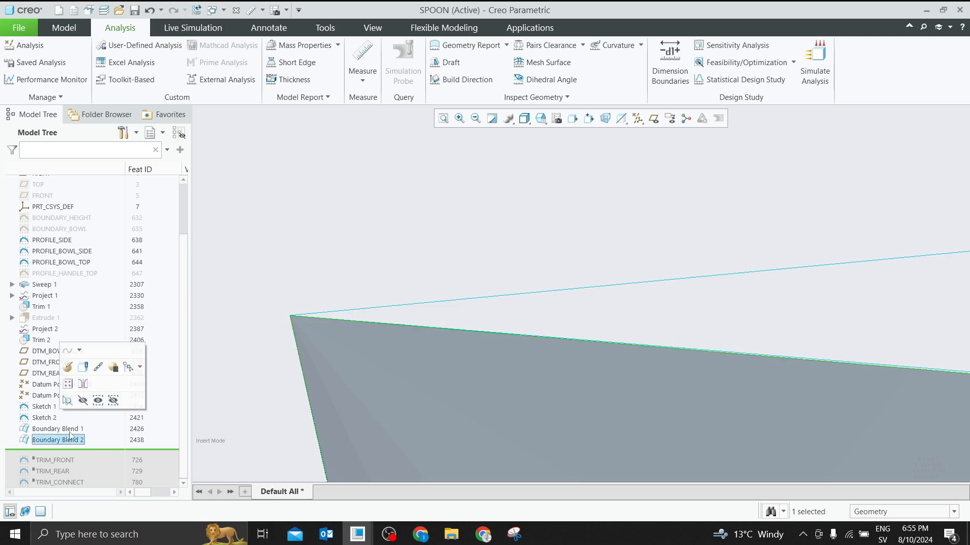
right_click(72, 432)
left_click(108, 364)
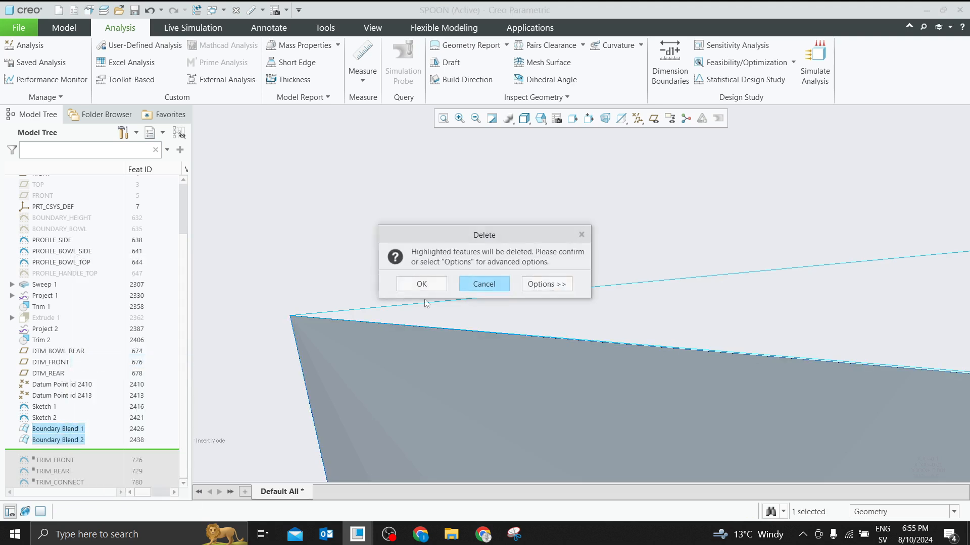
left_click(494, 285)
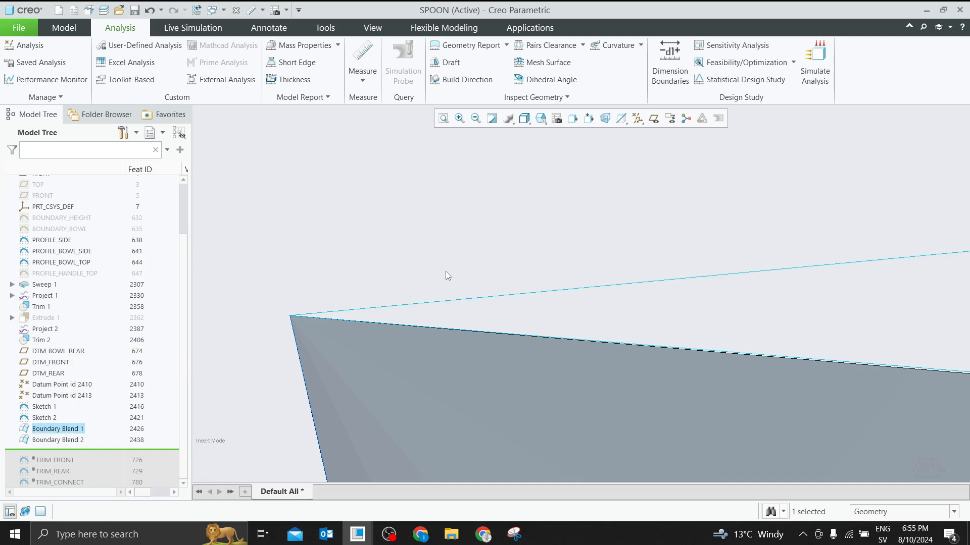
left_click(445, 271)
Suppress the tip patch feature Boundary Blend 2
scroll(442, 275, "up", 8)
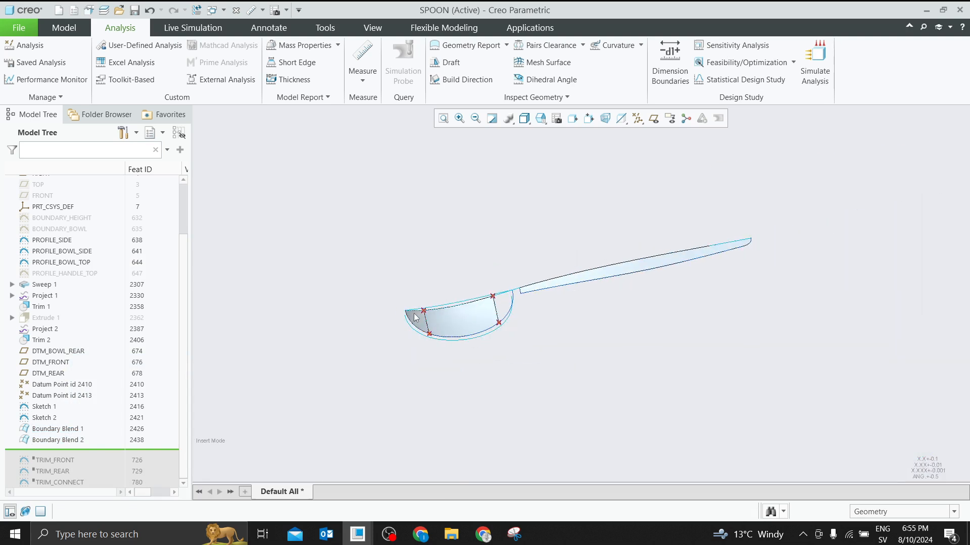
left_click(81, 441)
right_click(87, 445)
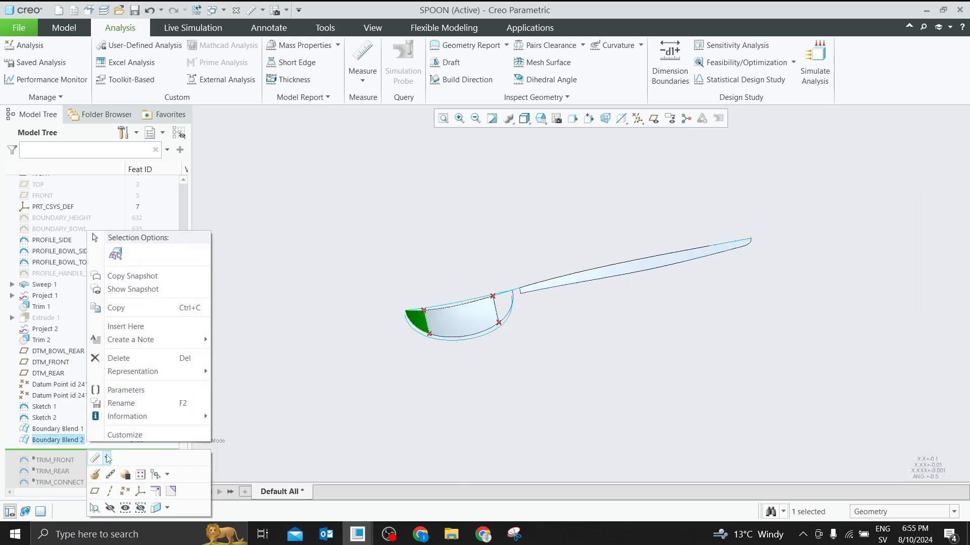
left_click(125, 475)
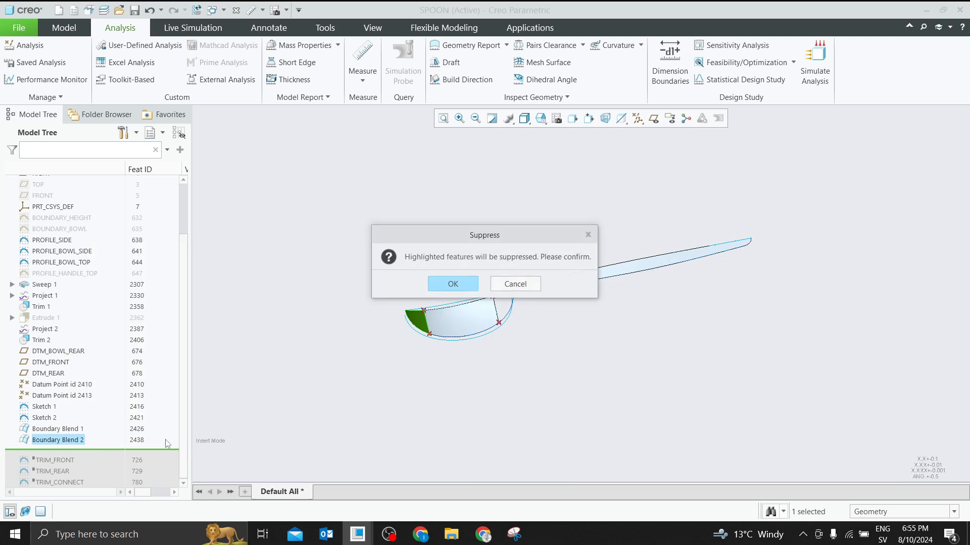
left_click(452, 284)
Move the model's insertion point to just after the TRIM_FRONT curve and view the bowl at an angle
scroll(448, 314, "down", 3)
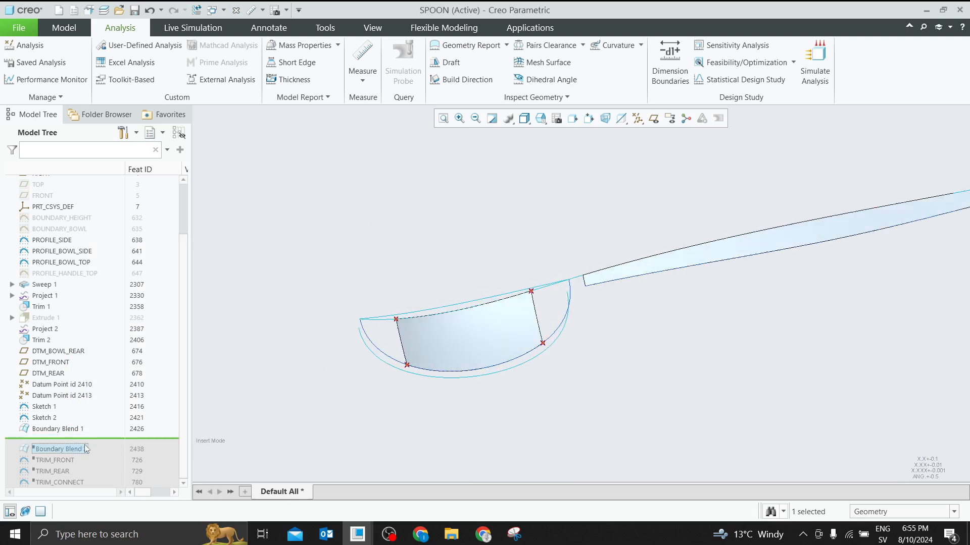
left_click_drag(107, 440, 98, 458)
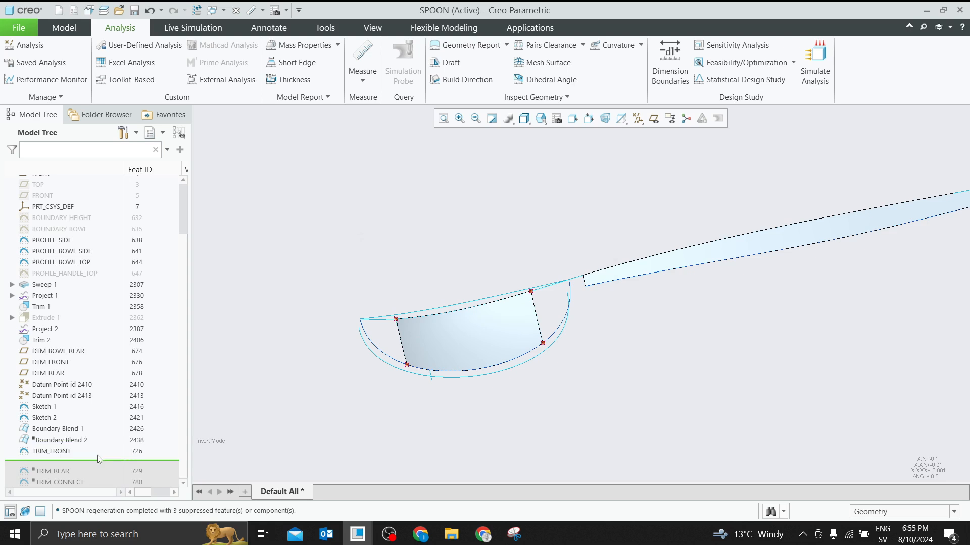
middle_click_drag(453, 334, 470, 277)
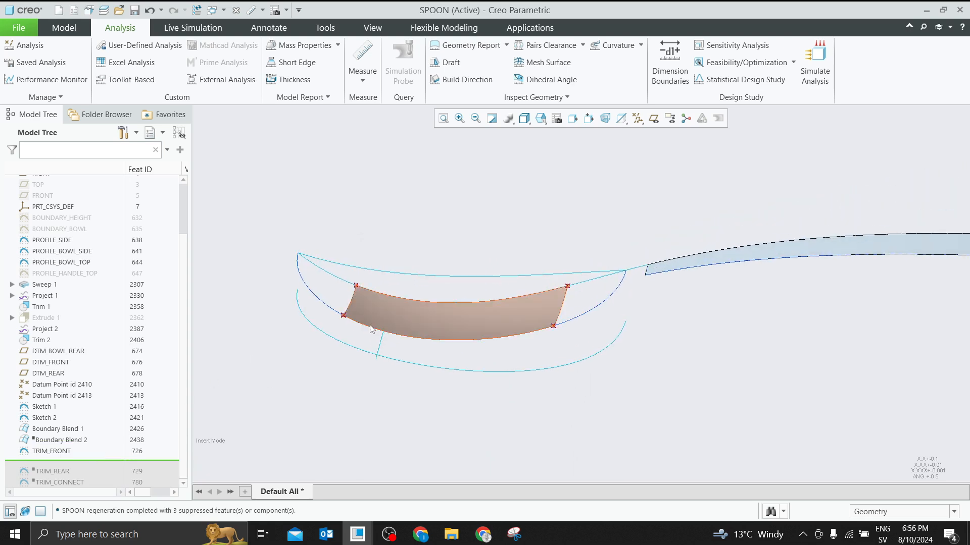
mouse_move(326, 291)
middle_mouse_down()
mouse_move(324, 283)
mouse_move(316, 293)
mouse_move(333, 296)
middle_mouse_up()
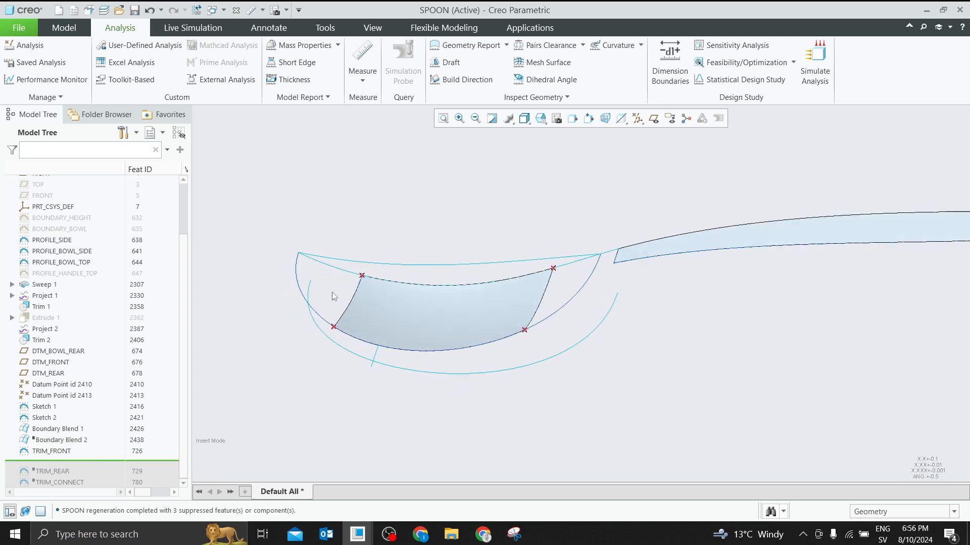
Switch to Snipping Tool, capture the bowl area, and trace the tip's rim curve and centre profile in blue
left_click(514, 535)
left_click(284, 101)
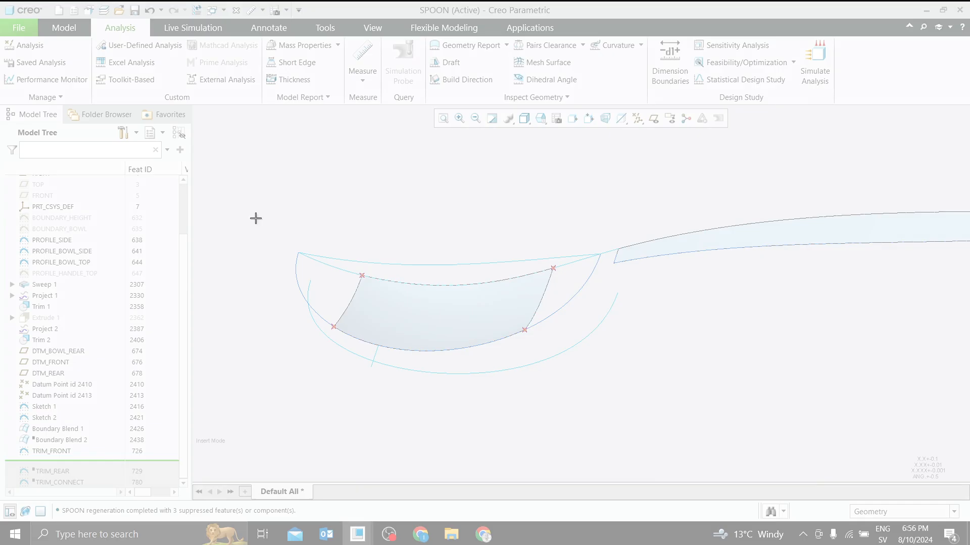
left_click_drag(249, 200, 762, 424)
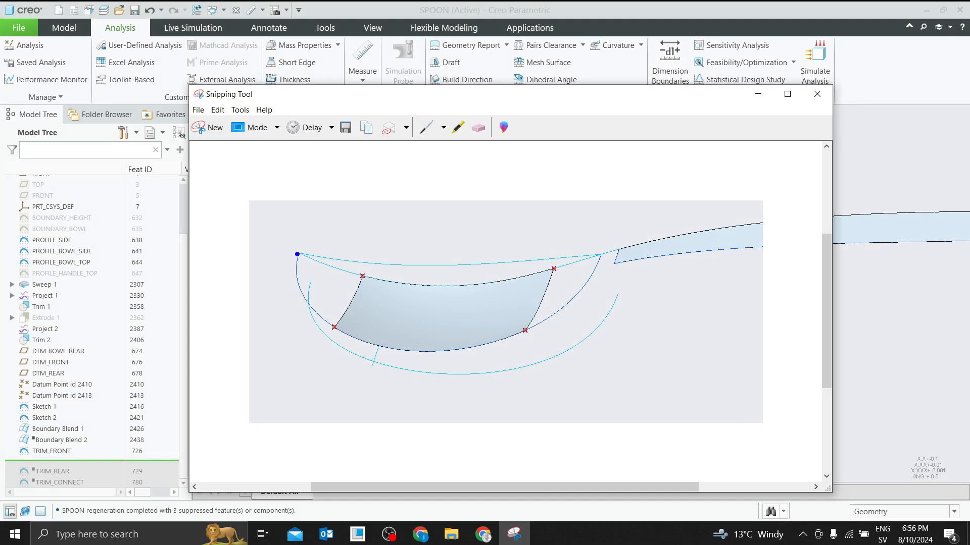
mouse_move(297, 256)
left_mouse_down()
mouse_move(303, 302)
mouse_move(334, 329)
left_mouse_up()
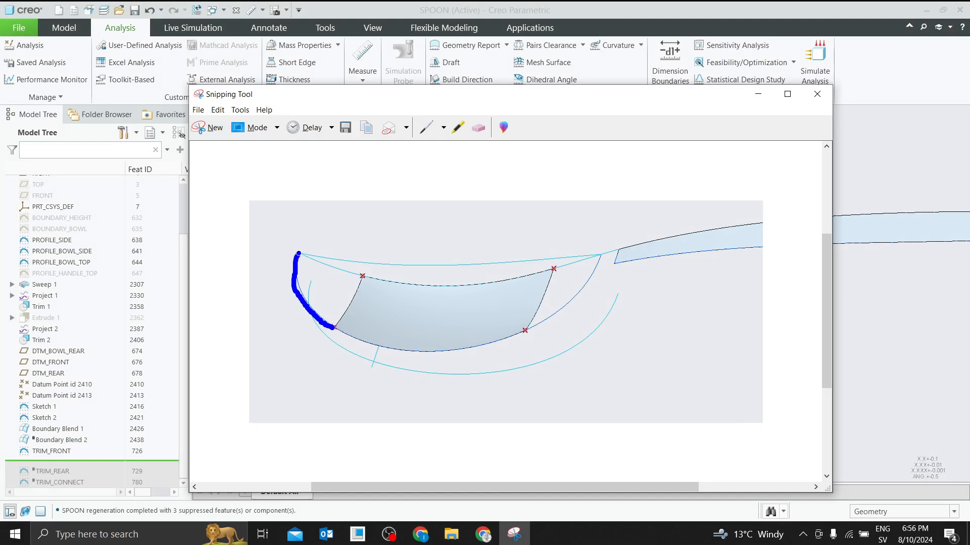
left_click_drag(308, 260, 351, 275)
Set the custom pen to red, mark the rim trim point, and draw a bent line from the profile trim point down across the bowl
left_click(444, 128)
left_click(459, 200)
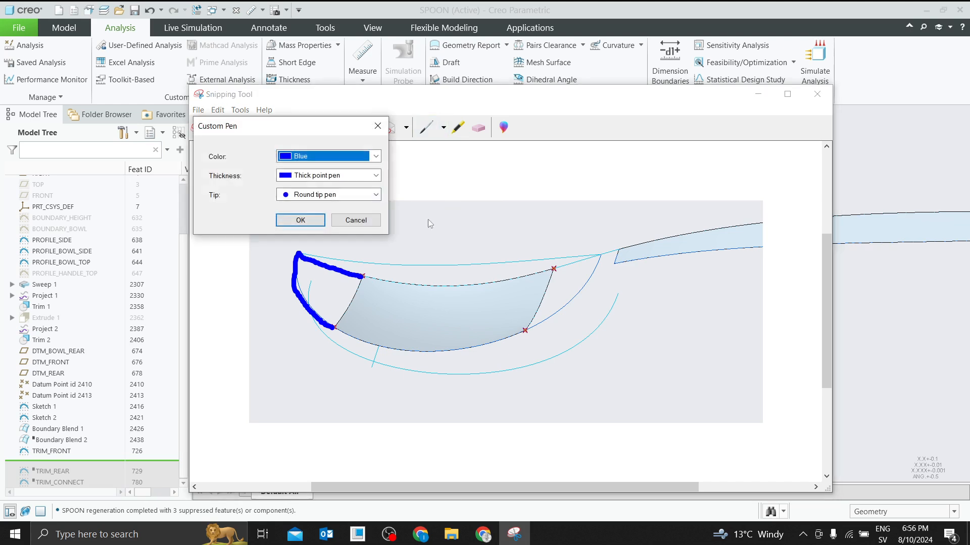
left_click(376, 156)
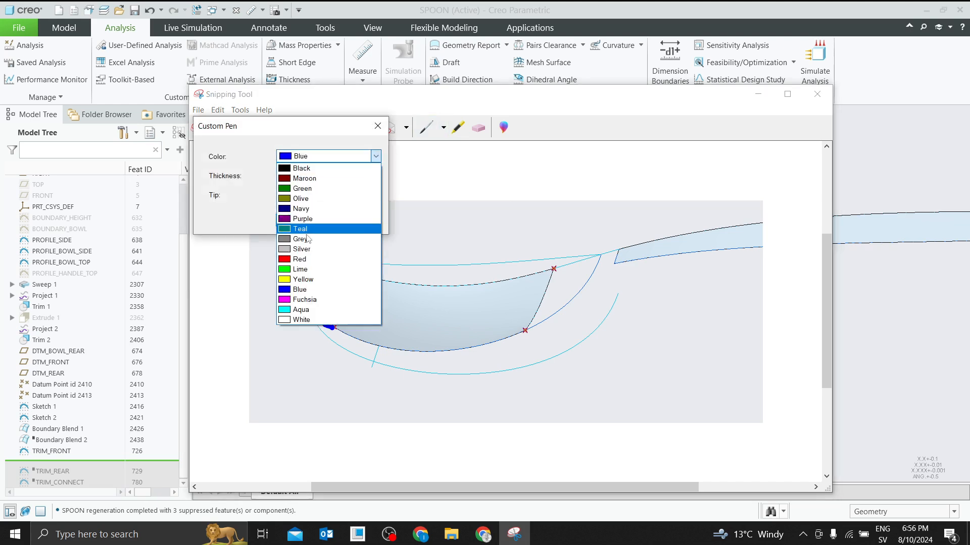
left_click(302, 260)
left_click(302, 219)
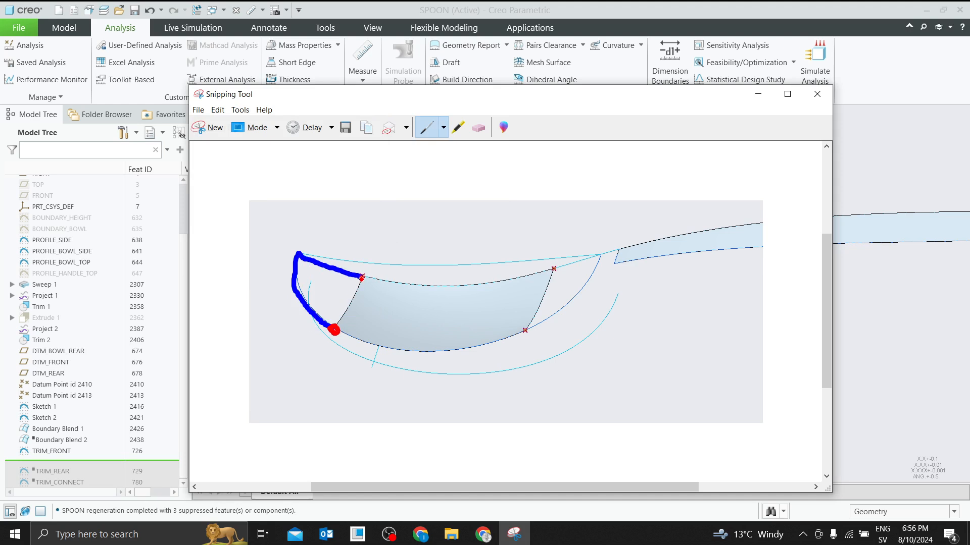
left_click_drag(362, 286, 389, 318)
left_click_drag(392, 318, 358, 390)
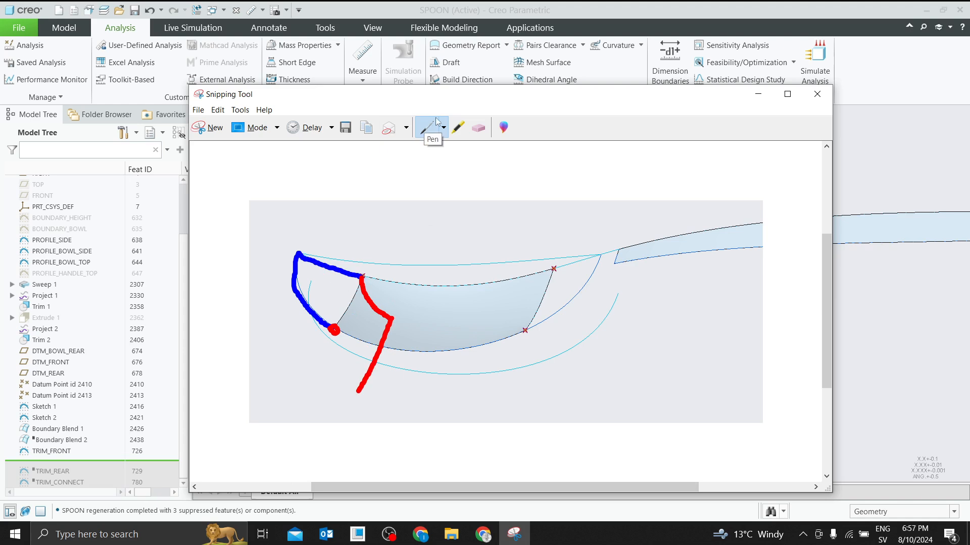
Set the custom pen to blue, extend the traced rim curve to the red bent line, and retrace that line as the patch's inner boundary
left_click(445, 131)
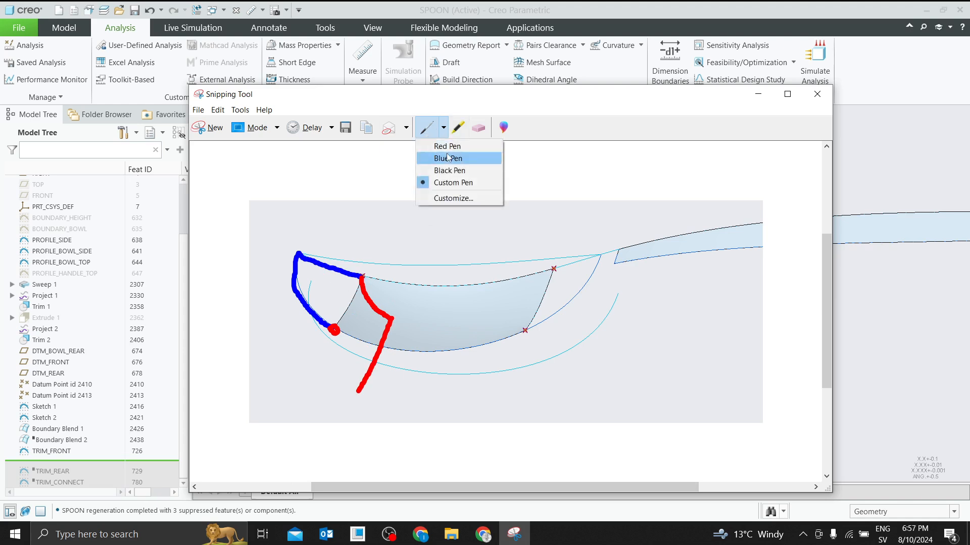
left_click(444, 198)
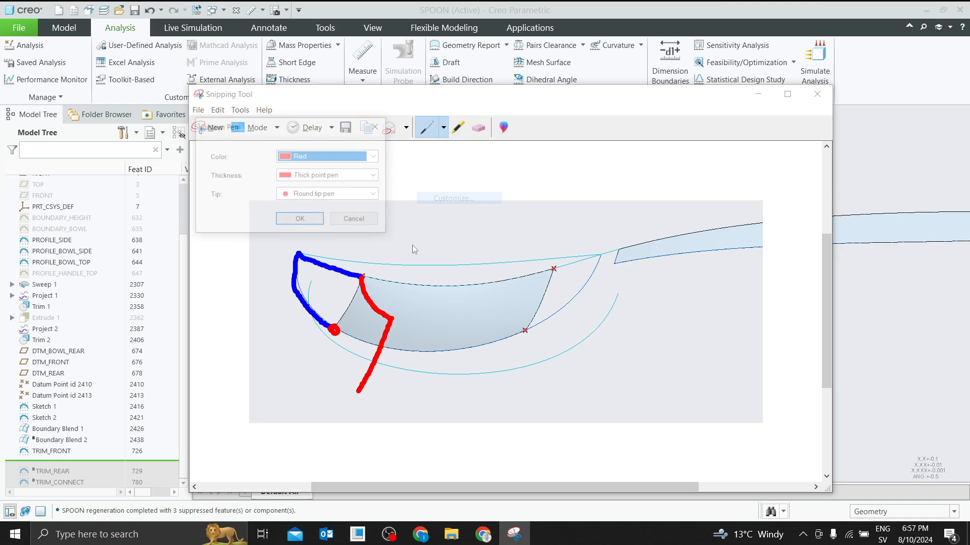
left_click(374, 156)
left_click(299, 289)
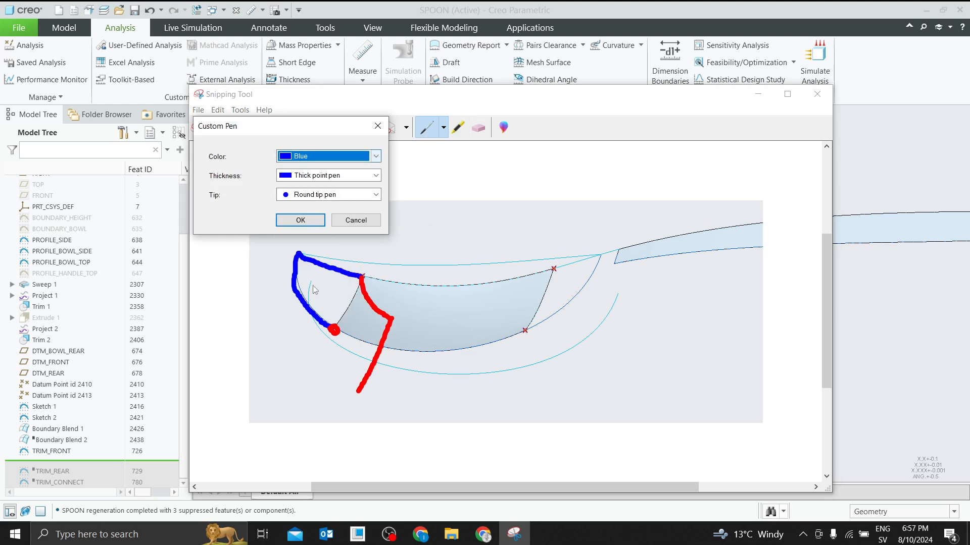
left_click(312, 220)
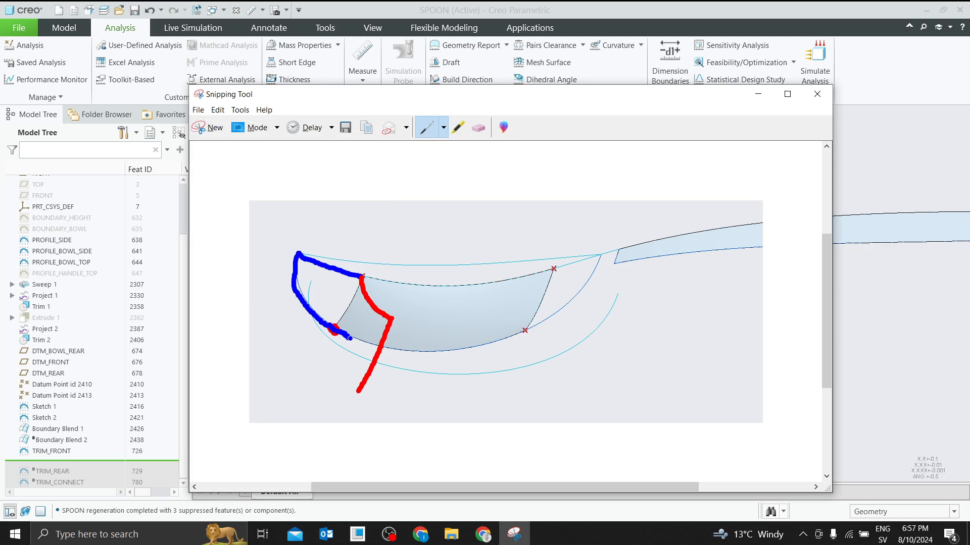
left_click_drag(350, 338, 371, 346)
mouse_move(299, 258)
left_mouse_down()
mouse_move(299, 283)
mouse_move(323, 322)
mouse_move(367, 342)
left_mouse_up()
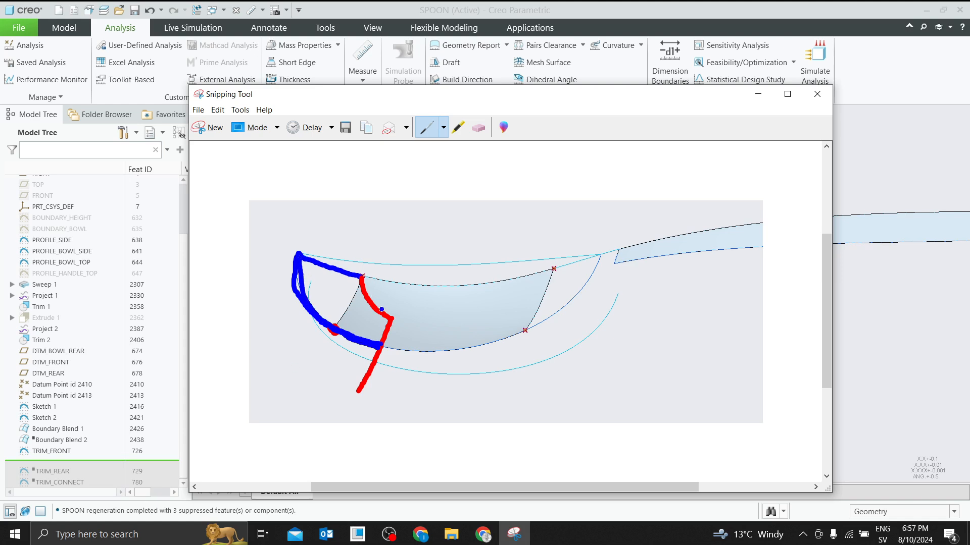
mouse_move(361, 276)
left_mouse_down()
mouse_move(395, 319)
mouse_move(379, 348)
left_mouse_up()
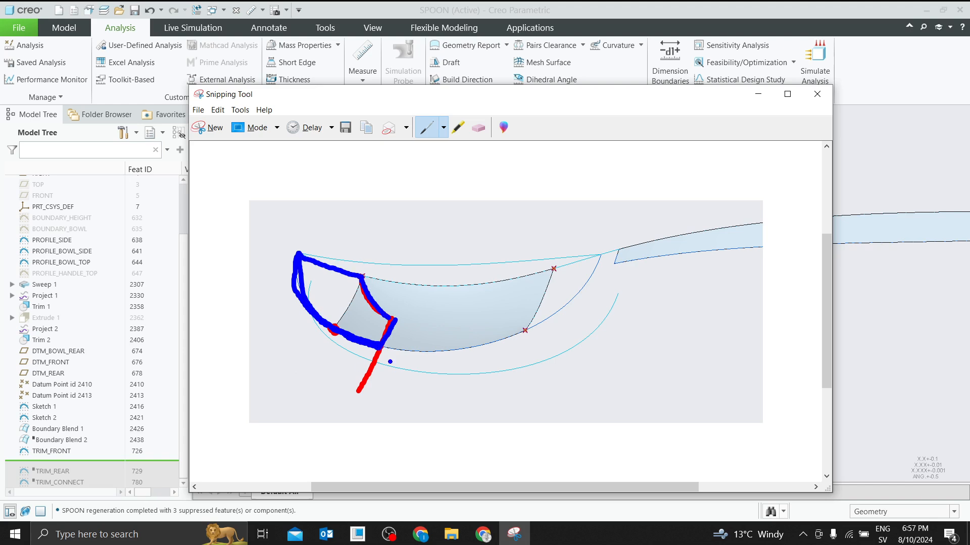
Switch back to Creo Parametric, move the model's insertion point to just after the TRIM_REAR curve, and select that curve
left_click(758, 94)
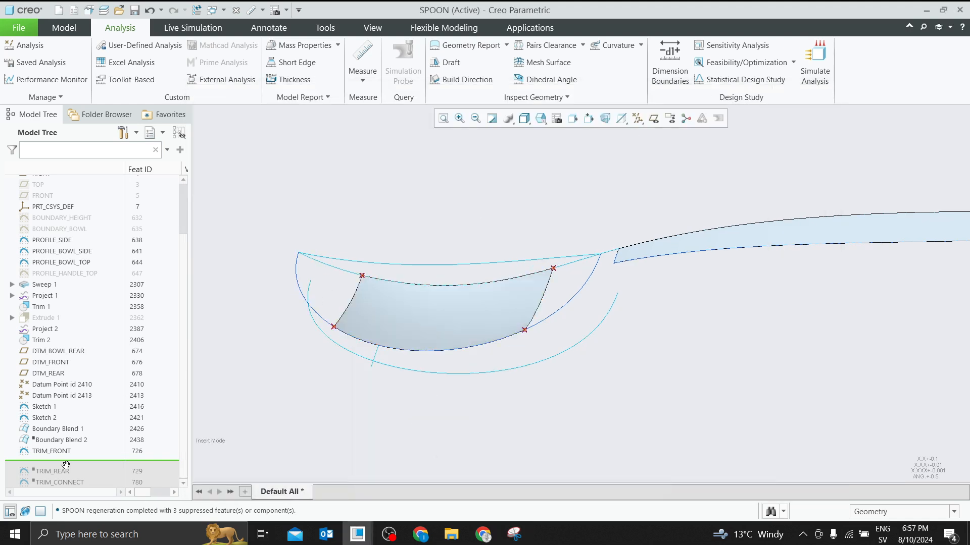
left_click_drag(67, 465, 66, 477)
left_click(49, 463)
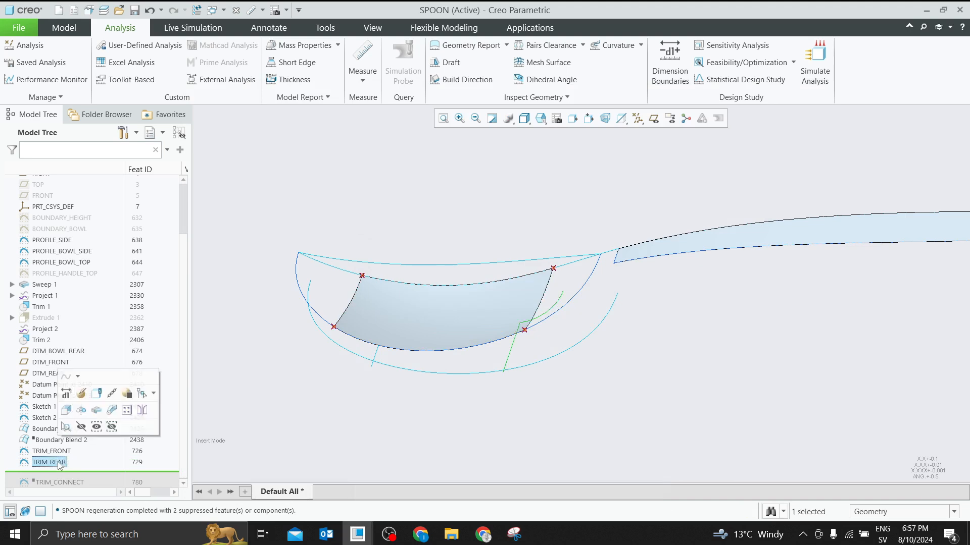
Open the TRIM_FRONT sketch for editing, examine its arc and vertical line against the bowl's outline, and close the sketch
left_click(51, 451)
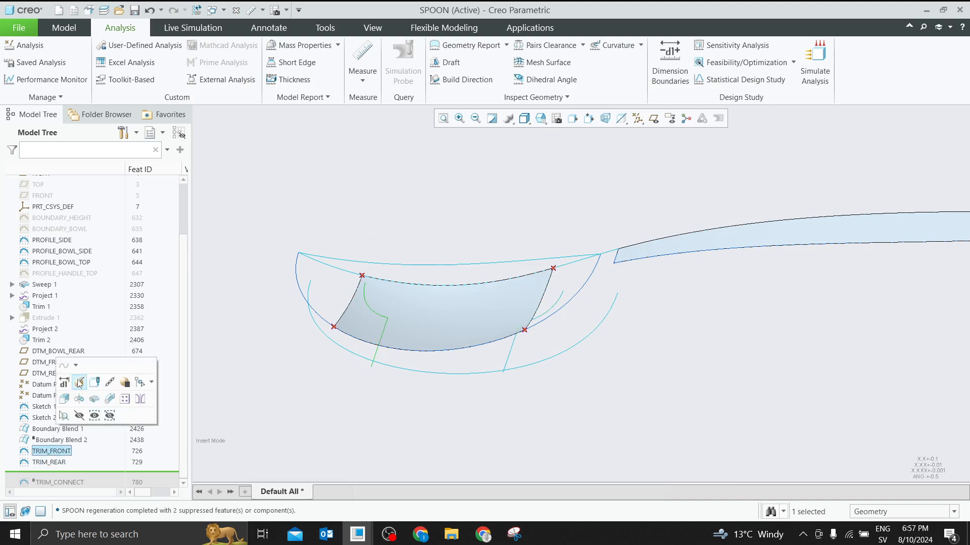
left_click(79, 383)
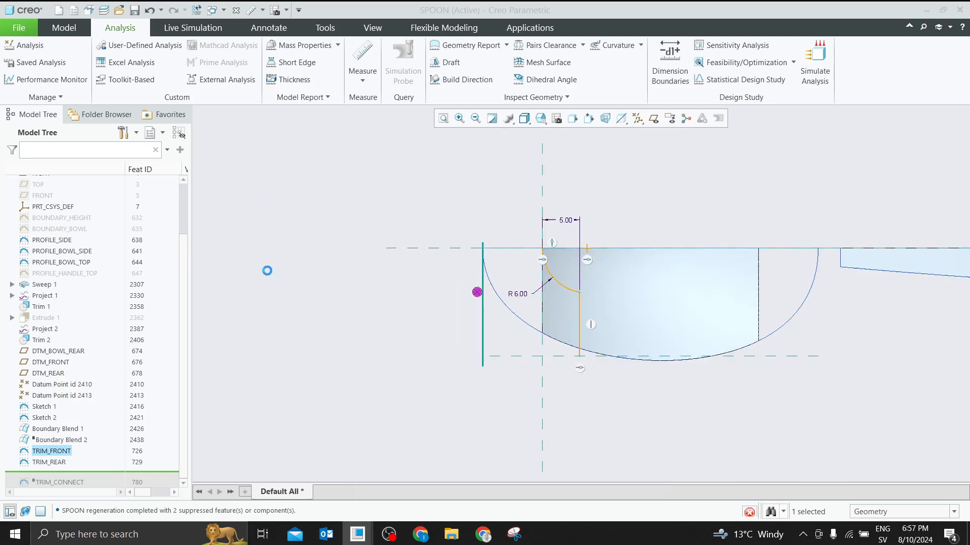
scroll(654, 273, "down", 3)
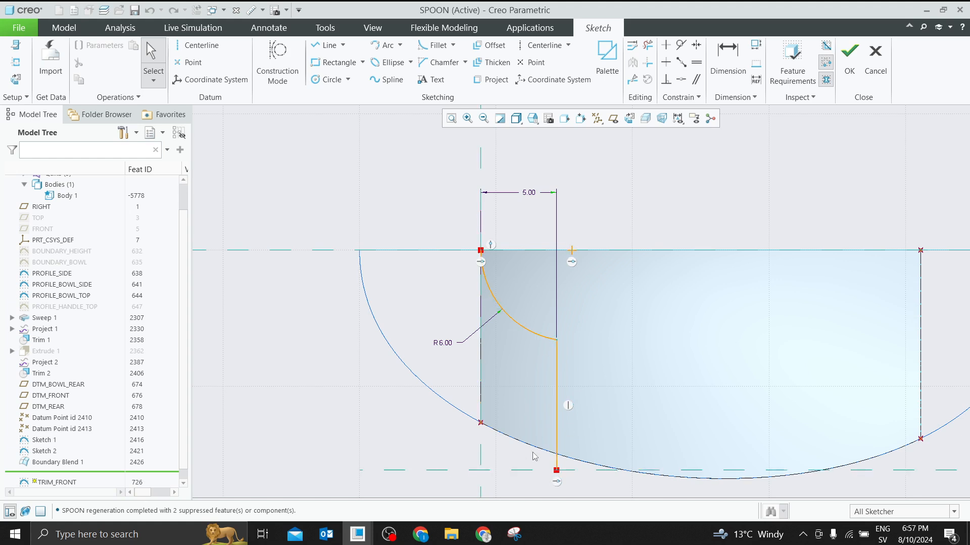
scroll(531, 449, "up", 2)
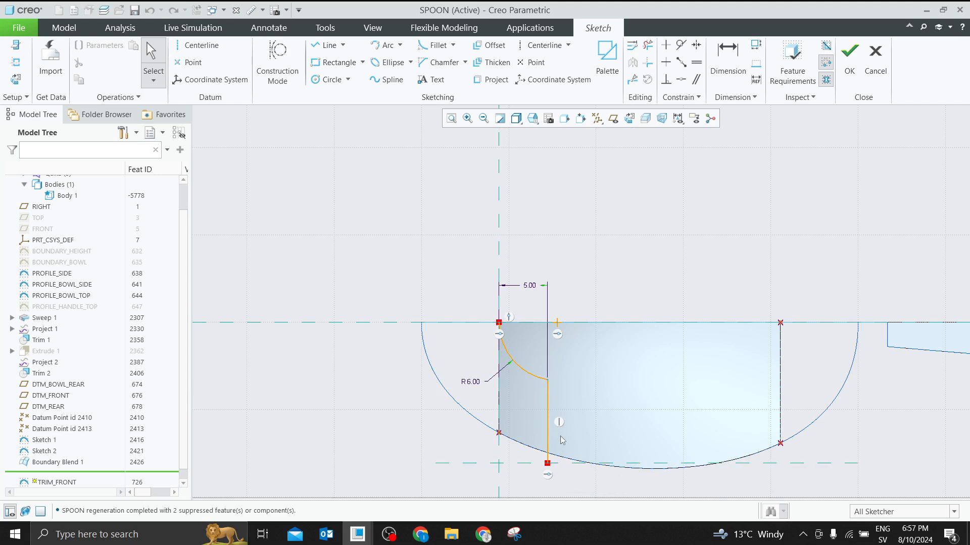
scroll(562, 441, "up", 3)
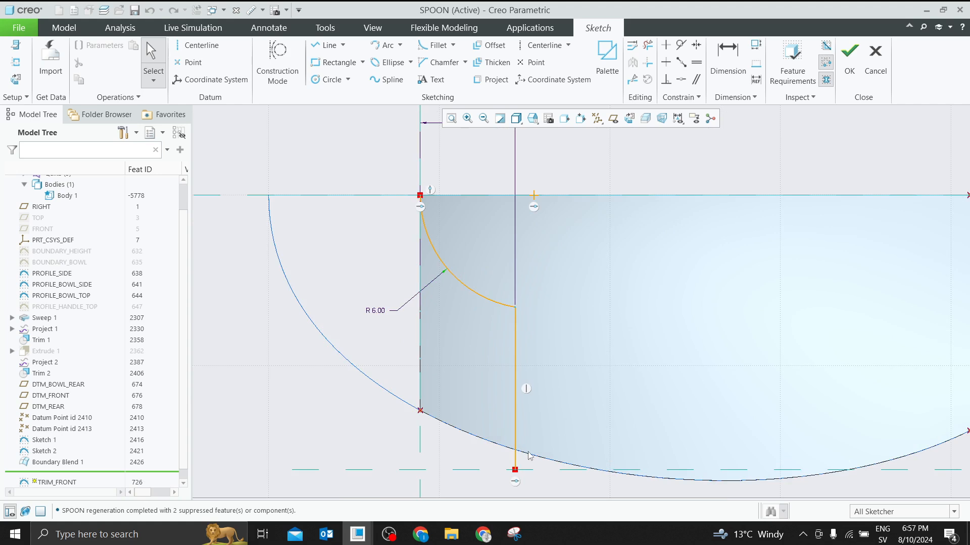
scroll(436, 284, "down", 2)
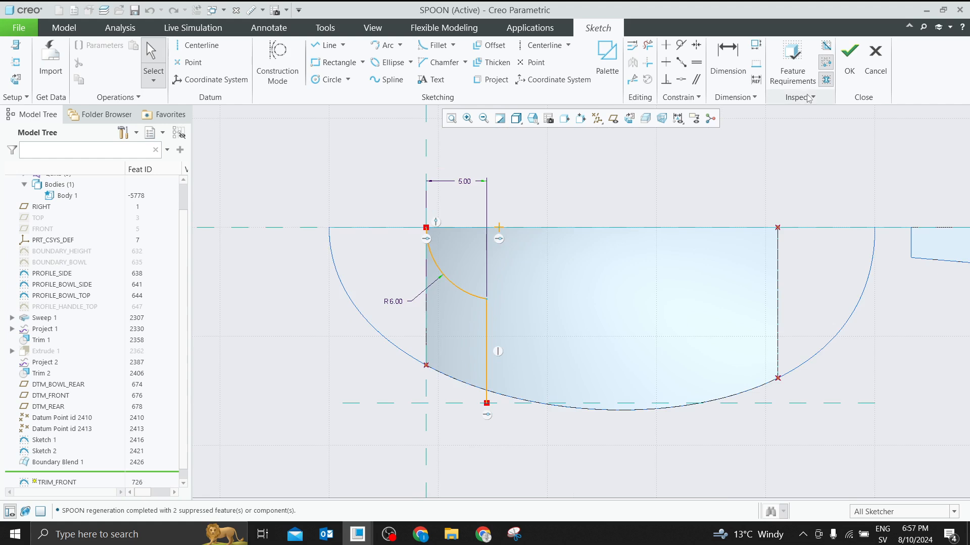
left_click(849, 56)
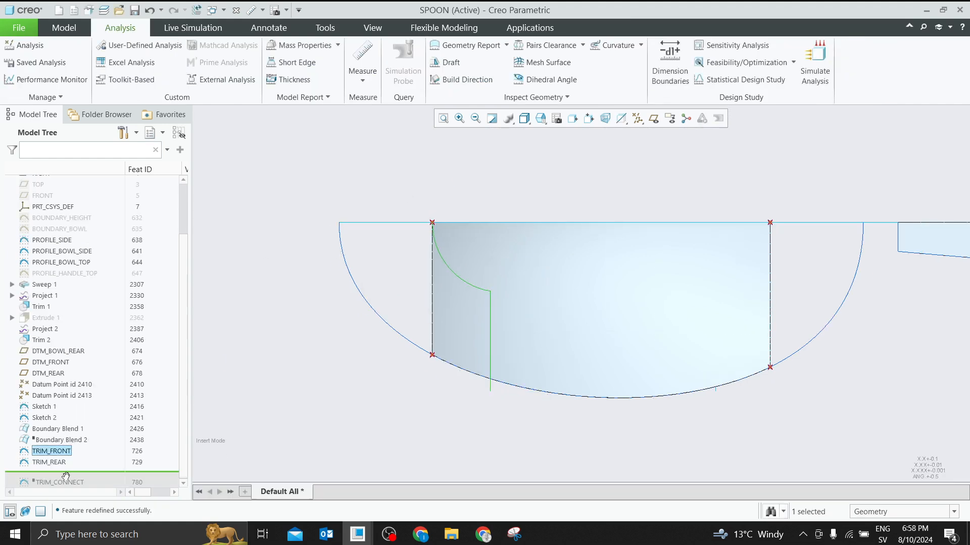
Open the TRIM_REAR sketch for editing, examine how its arc and vertical line meet the bowl's rear edge, and close the sketch
left_click(55, 463)
left_click(78, 399)
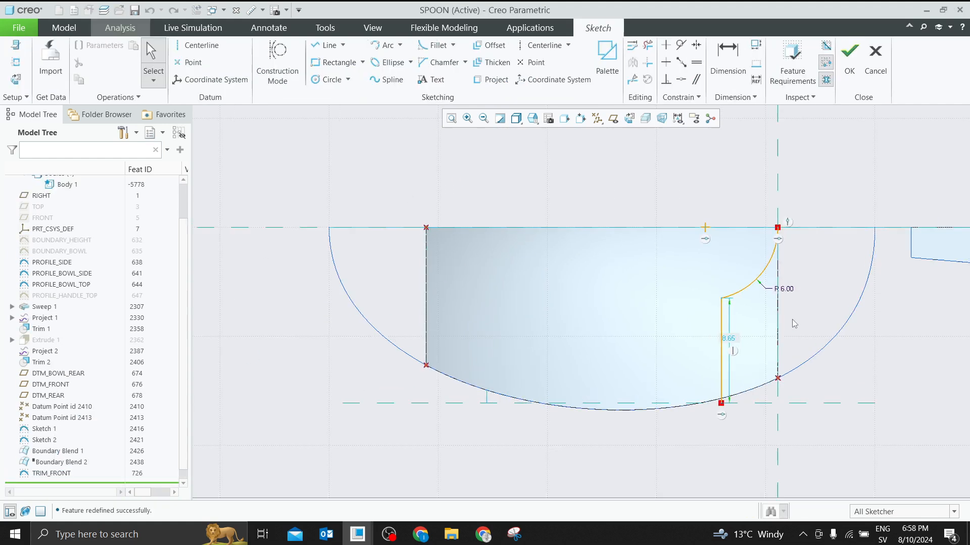
scroll(794, 323, "up", 2)
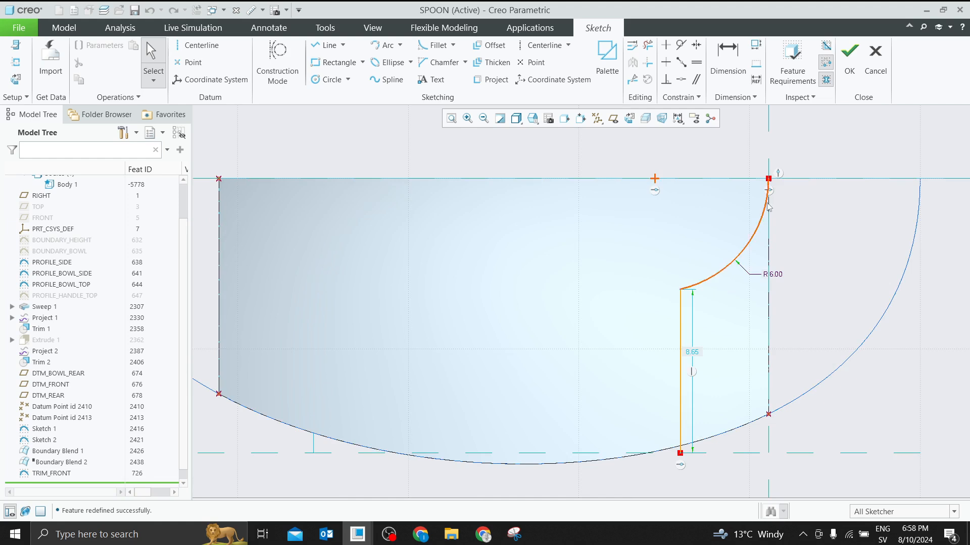
left_click(849, 56)
scroll(471, 245, "down", 2)
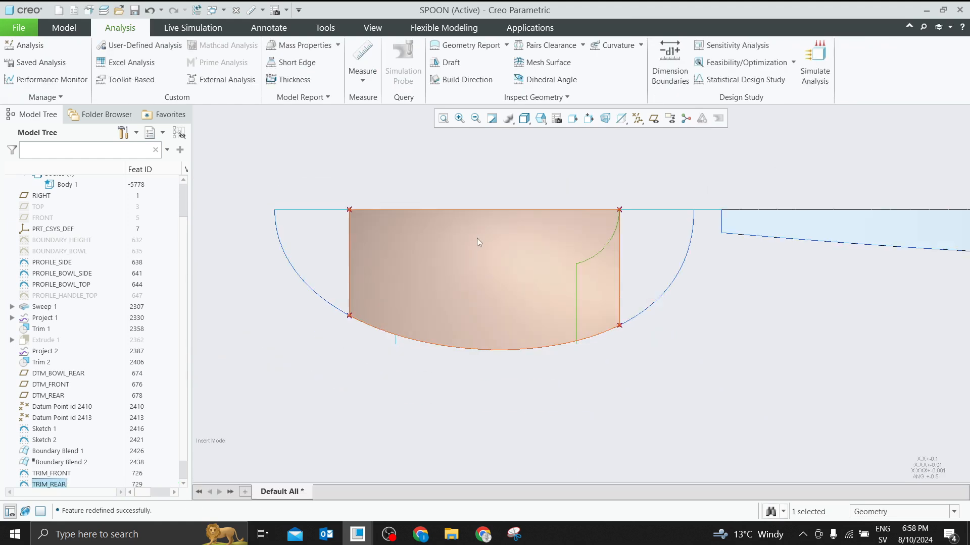
Clear the selection and display the model in wireframe
left_click(287, 393)
left_click(524, 120)
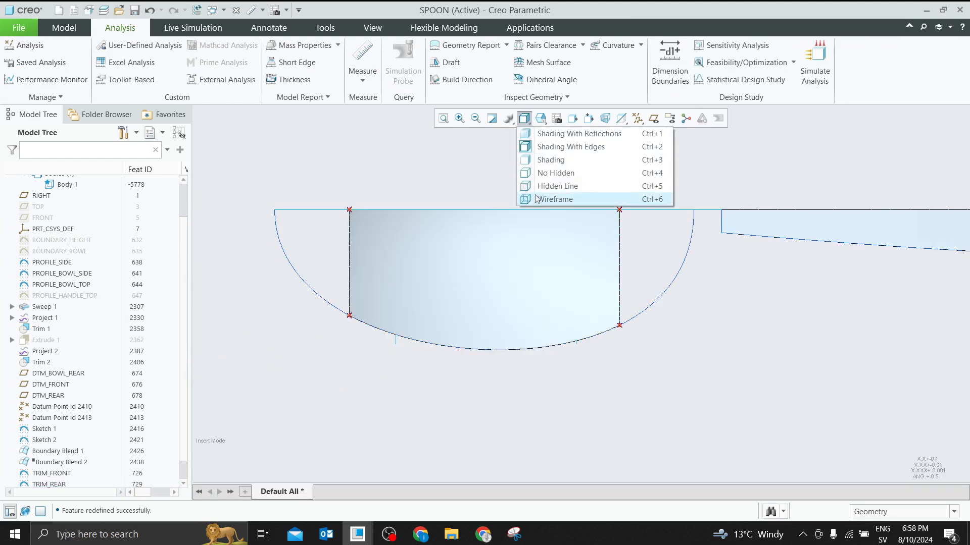
left_click(553, 197)
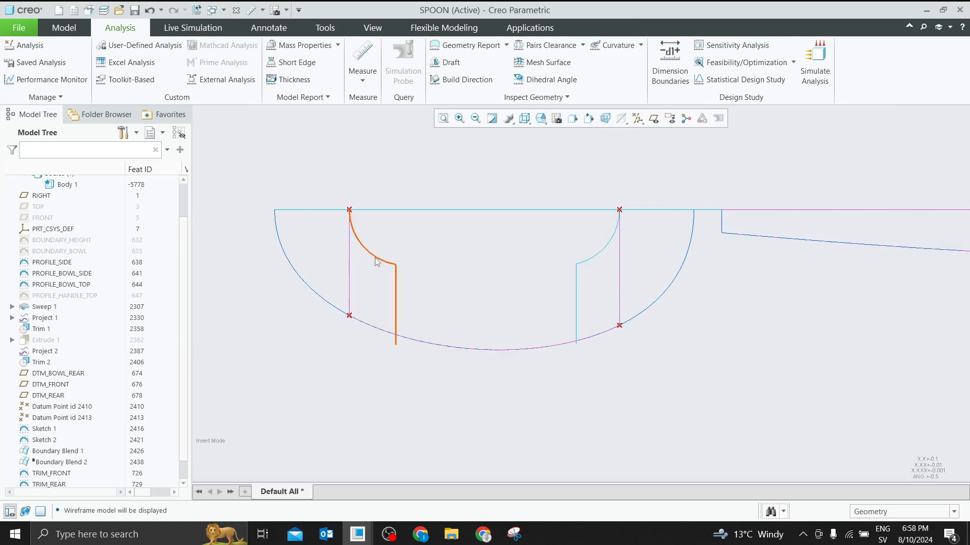
Start a Boundary Blend and pick the spoon's centre profile curve as the first chain in the first direction
left_click(64, 28)
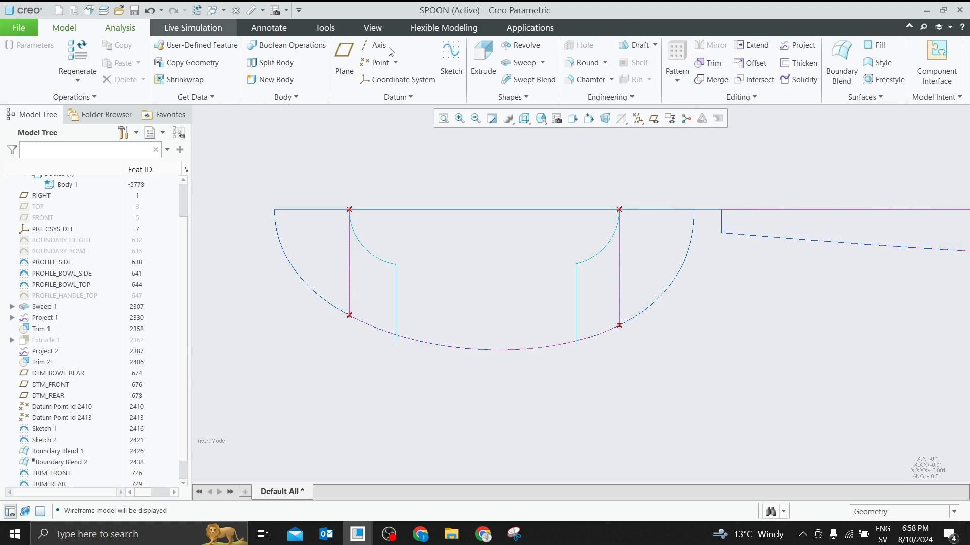
left_click(841, 59)
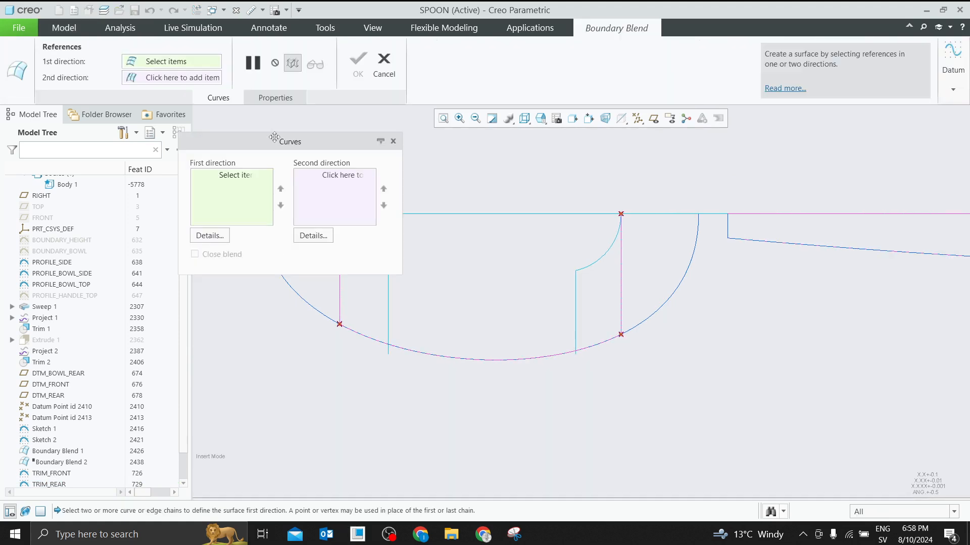
left_click_drag(274, 138, 136, 152)
scroll(566, 264, "up", 1)
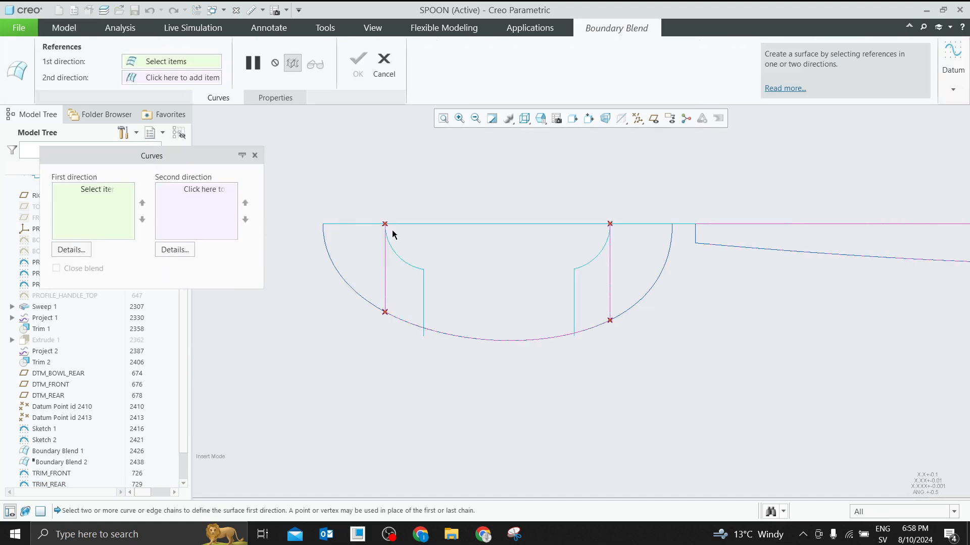
middle_click_drag(364, 245, 358, 215)
left_click(362, 232)
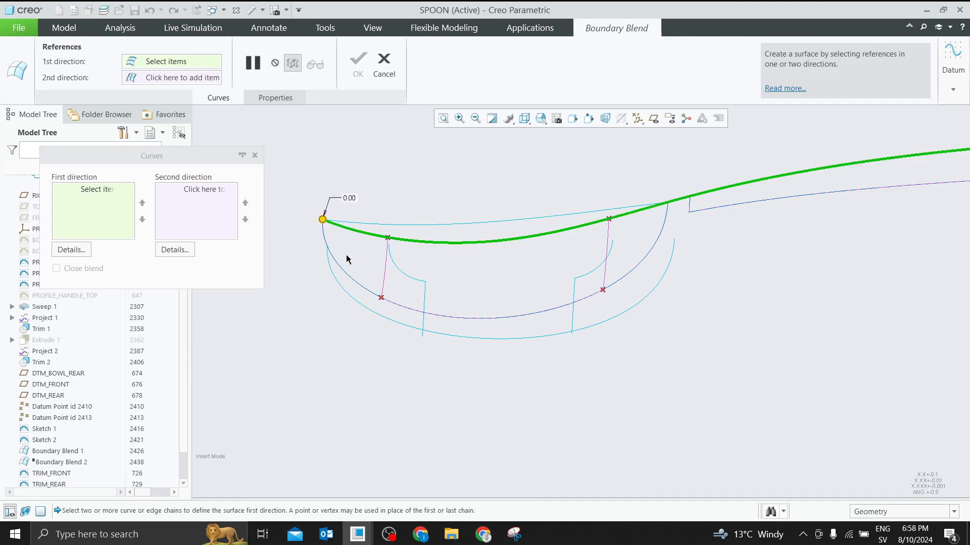
Trim the handle end of the centre profile chain back to the front datum point, leaving only the tip segment
scroll(314, 305, "up", 2)
scroll(522, 287, "up", 2)
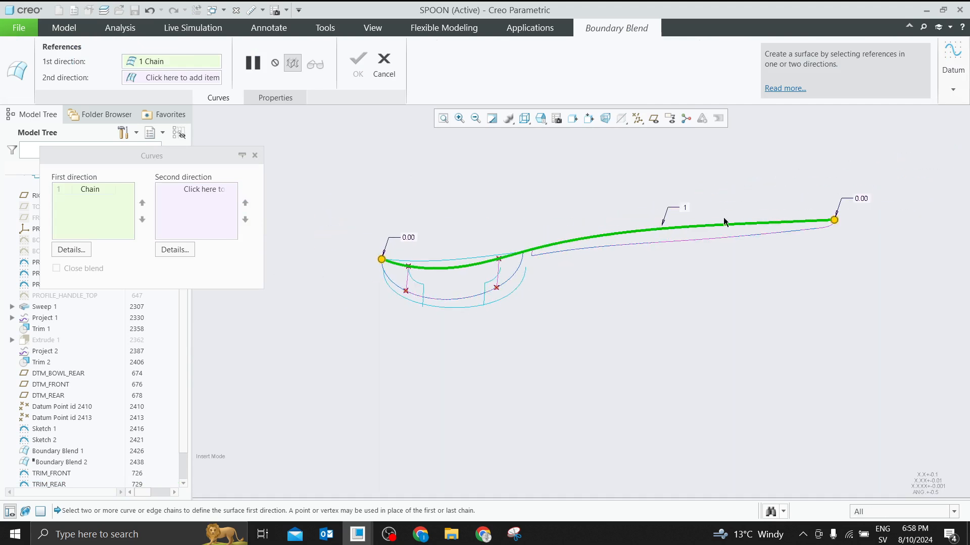
right_click(835, 221)
left_click(856, 242)
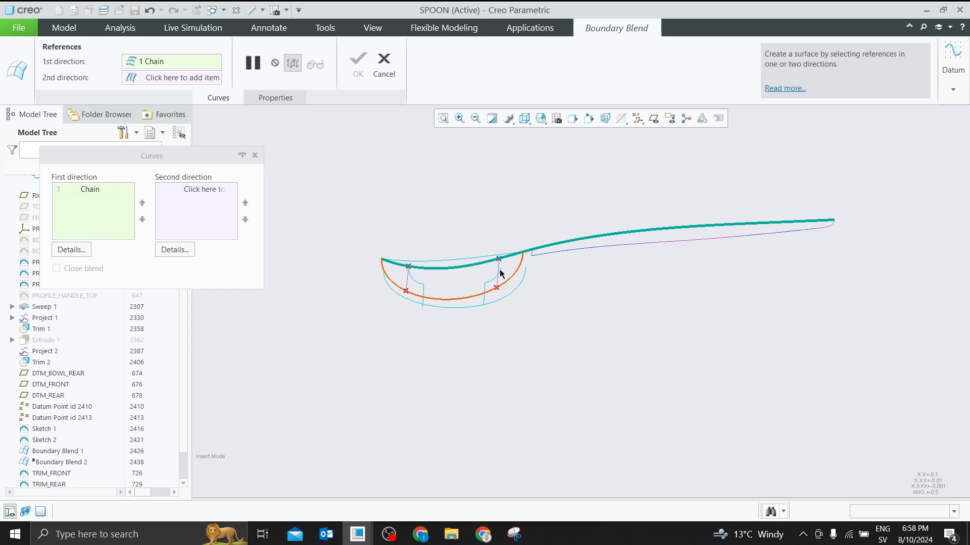
scroll(408, 275, "down", 2)
left_click(409, 268)
scroll(408, 275, "down", 2)
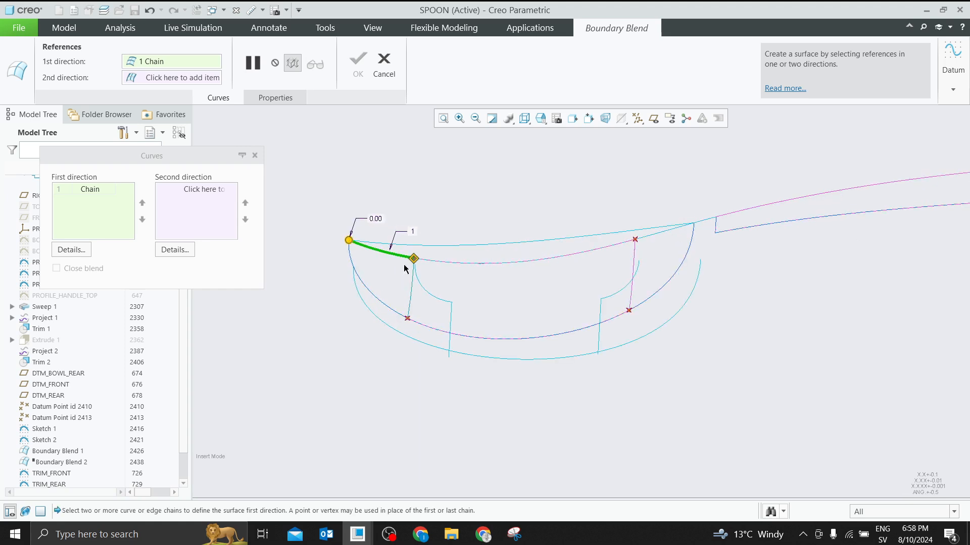
Try to add the TRIM_FRONT curve as the second first-direction chain and adjust its upper end, discarding the chain
left_click(450, 323, "ctrl")
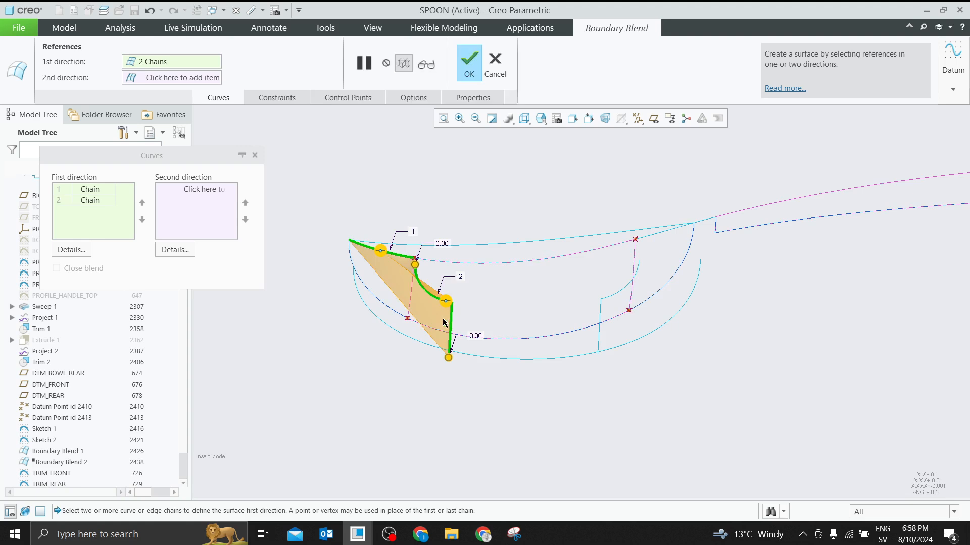
scroll(451, 322, "down", 2)
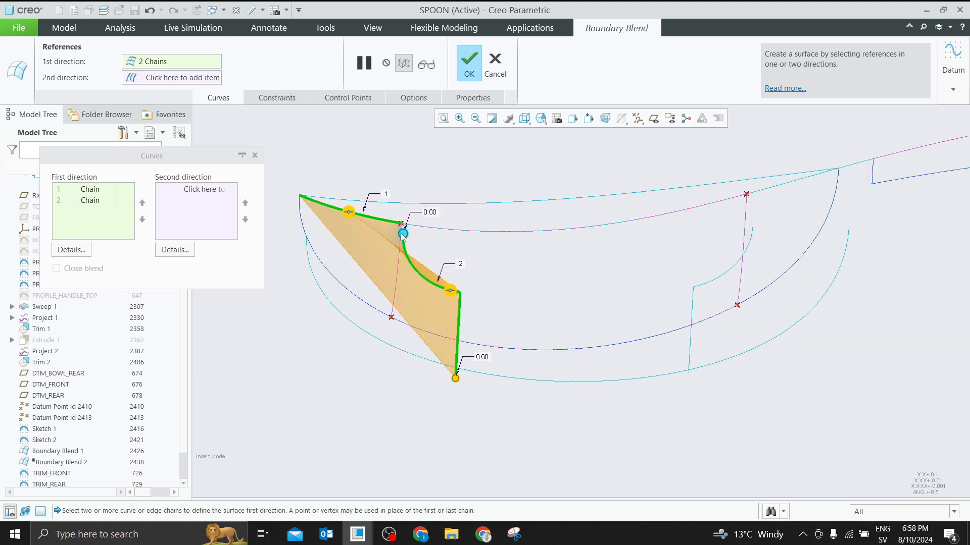
right_click(403, 235)
left_click(473, 297)
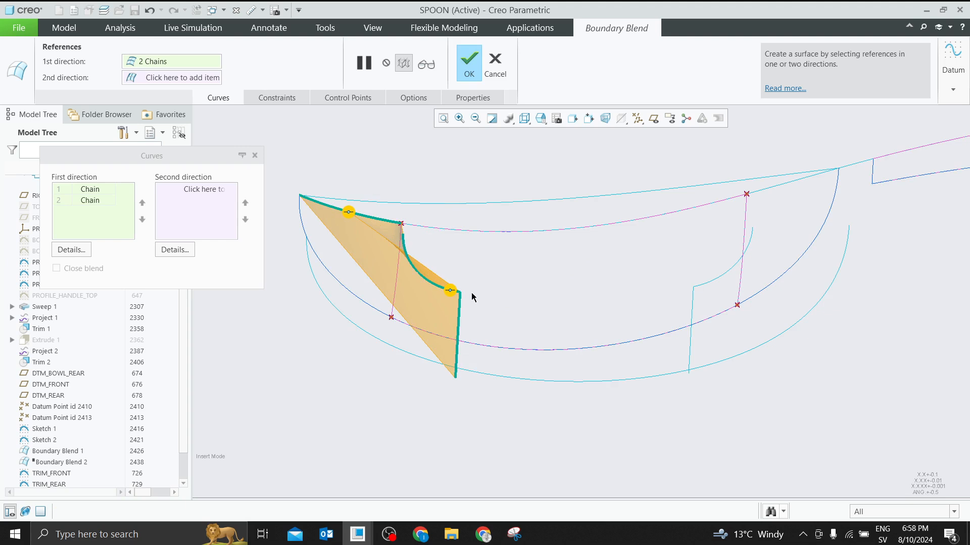
middle_click_drag(456, 304, 437, 317)
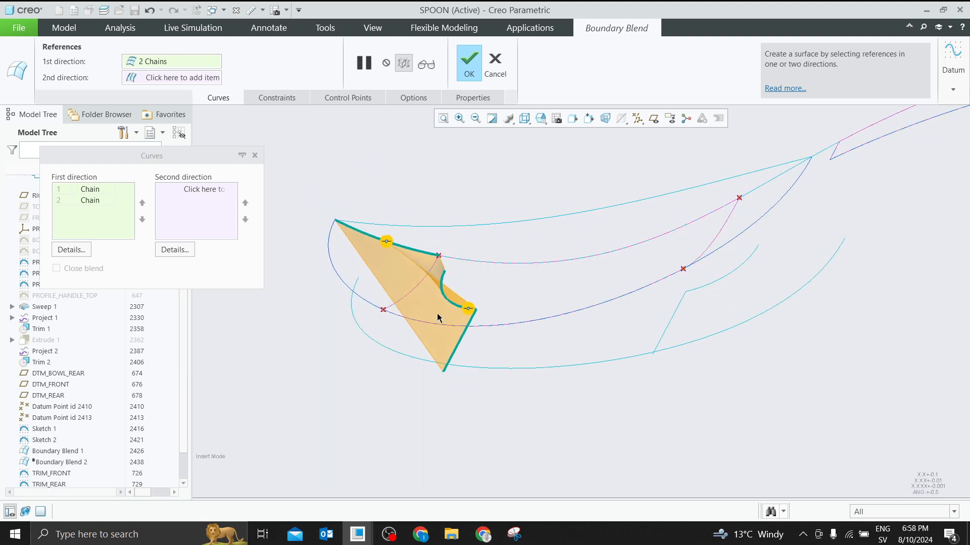
right_click(93, 202)
left_click(108, 208)
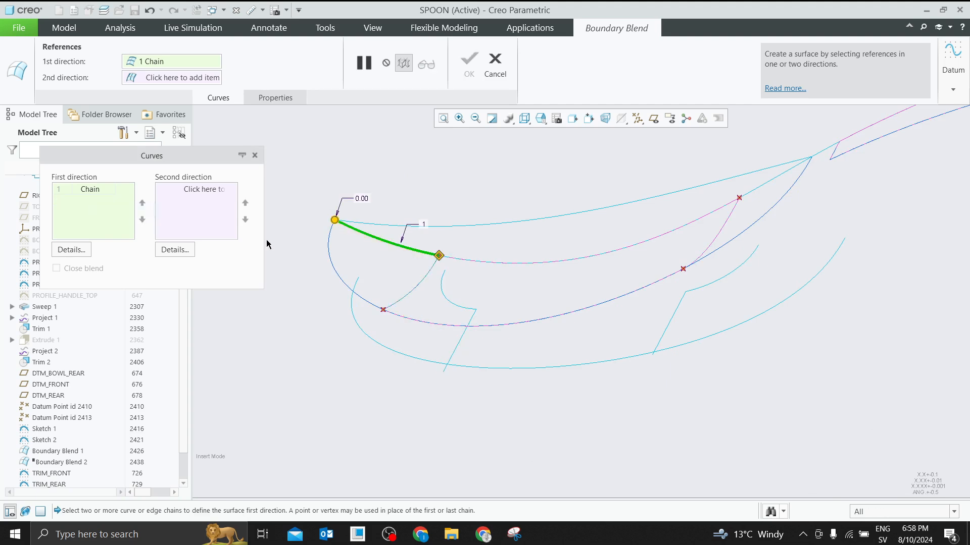
Try the full TRIM_FRONT curve once more as the blend's second chain and remove it from the first direction
middle_click_drag(433, 291, 453, 244)
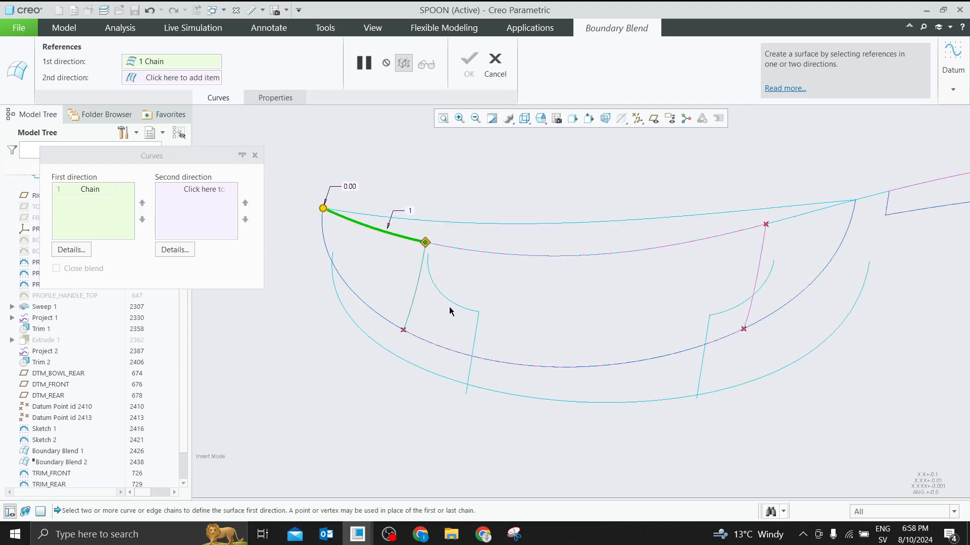
left_click(477, 339, "ctrl")
right_click(101, 202)
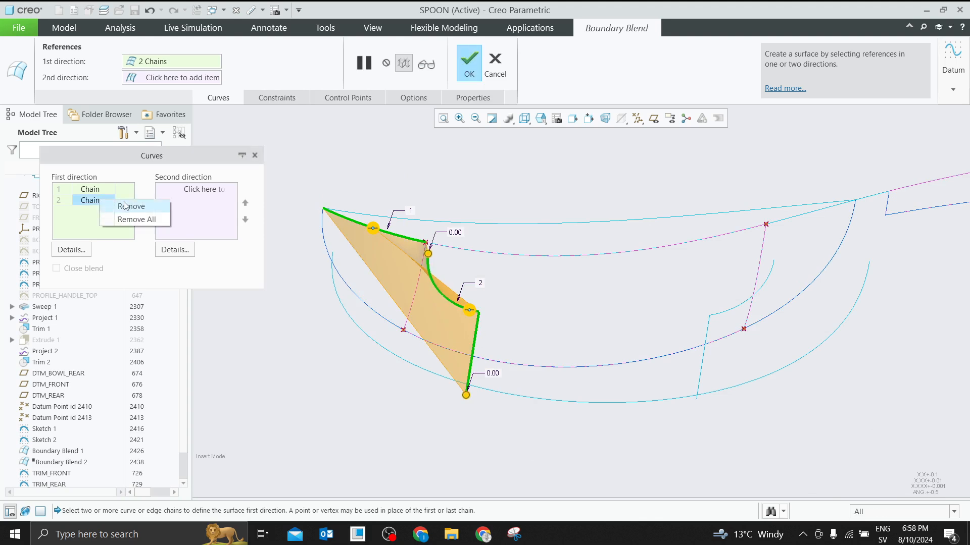
left_click(127, 206)
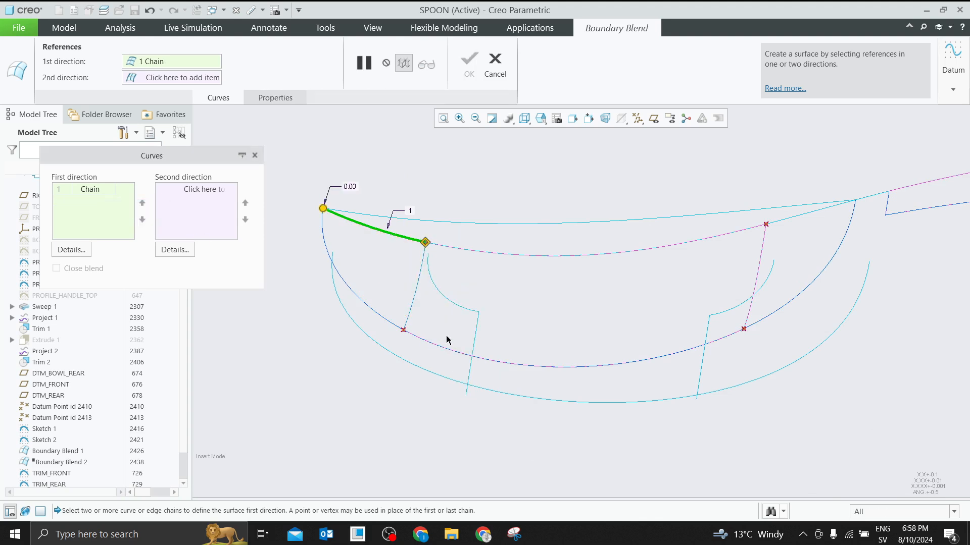
Try the lower straight segment of TRIM_FRONT as the second first-direction chain, inspect the preview and discard the Boundary Blend
left_click(476, 337, "ctrl")
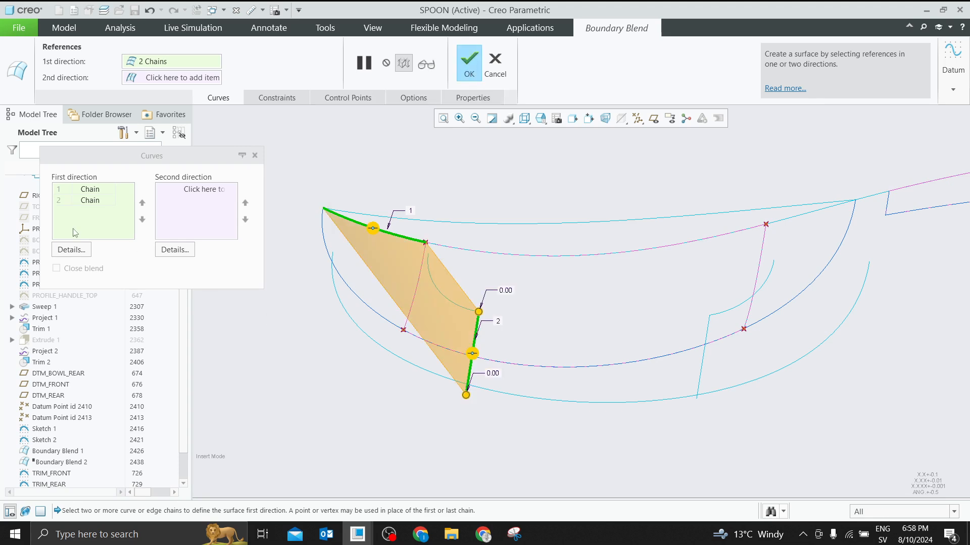
left_click(202, 210)
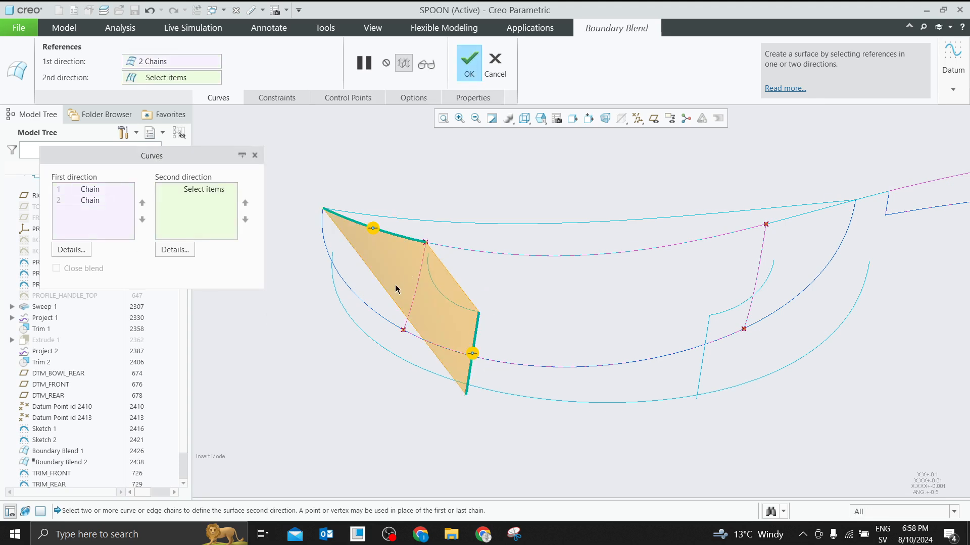
middle_click_drag(397, 299, 431, 326)
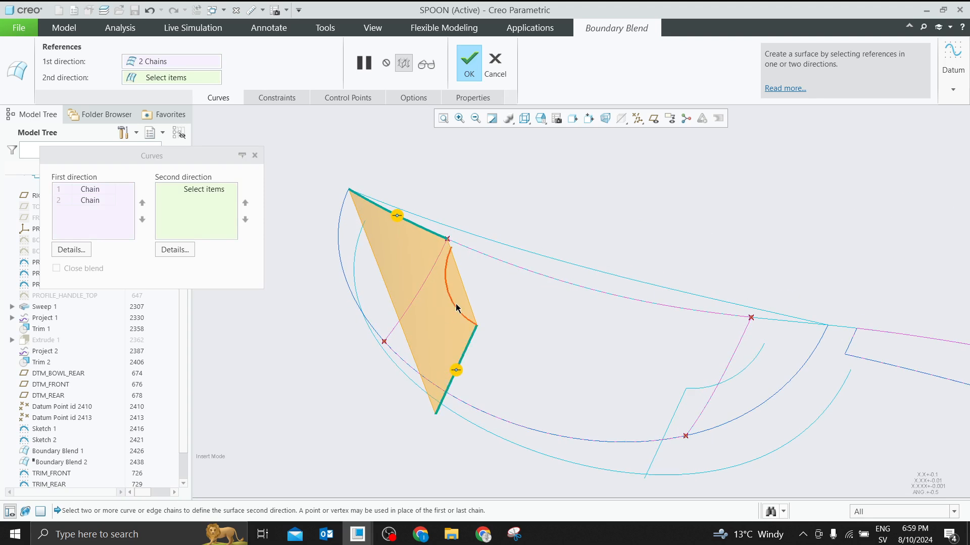
middle_click_drag(453, 305, 374, 258)
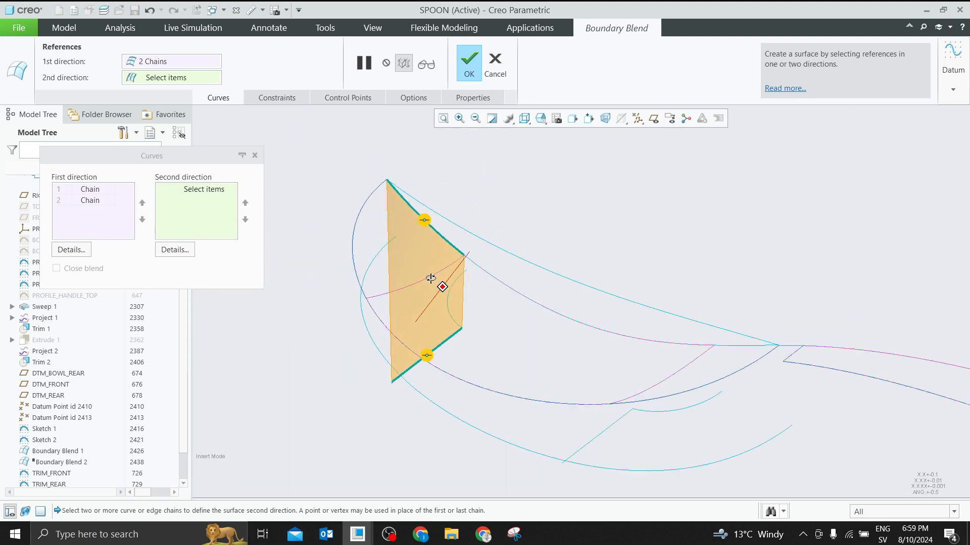
left_click(495, 64)
left_click(490, 293)
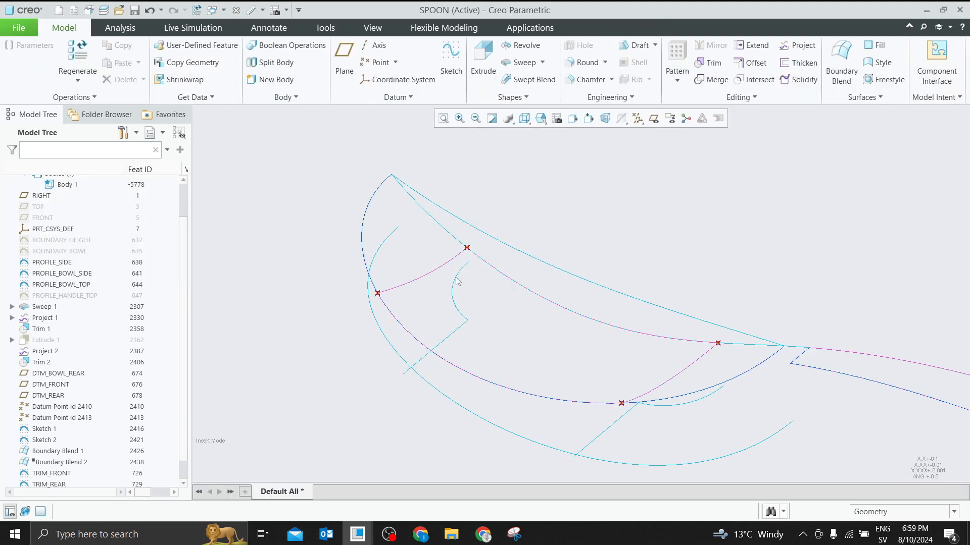
Display the model as Shading With Edges, and review the annotated snip of the planned tip patch in Snipping Tool
left_click(525, 118)
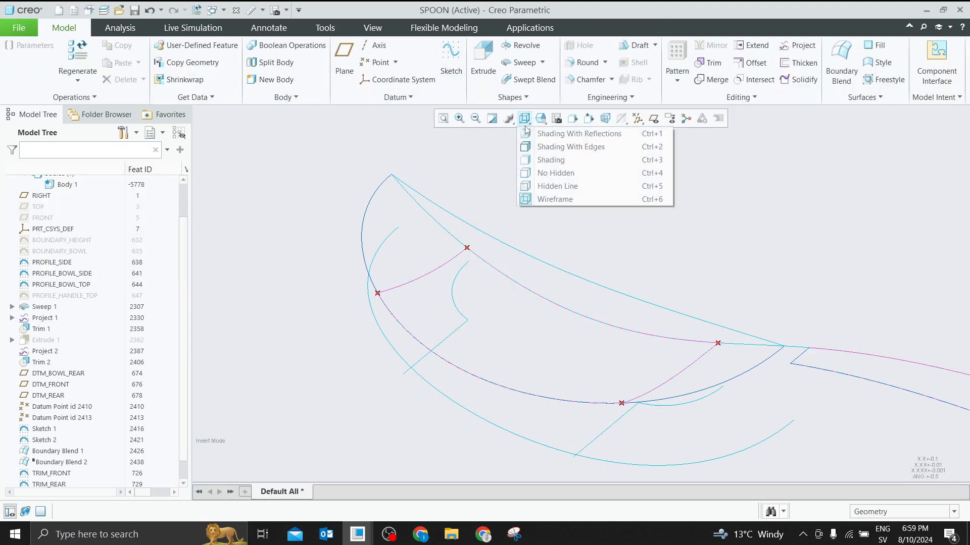
left_click(569, 147)
mouse_move(520, 236)
middle_mouse_down()
mouse_move(525, 206)
mouse_move(491, 284)
middle_mouse_up()
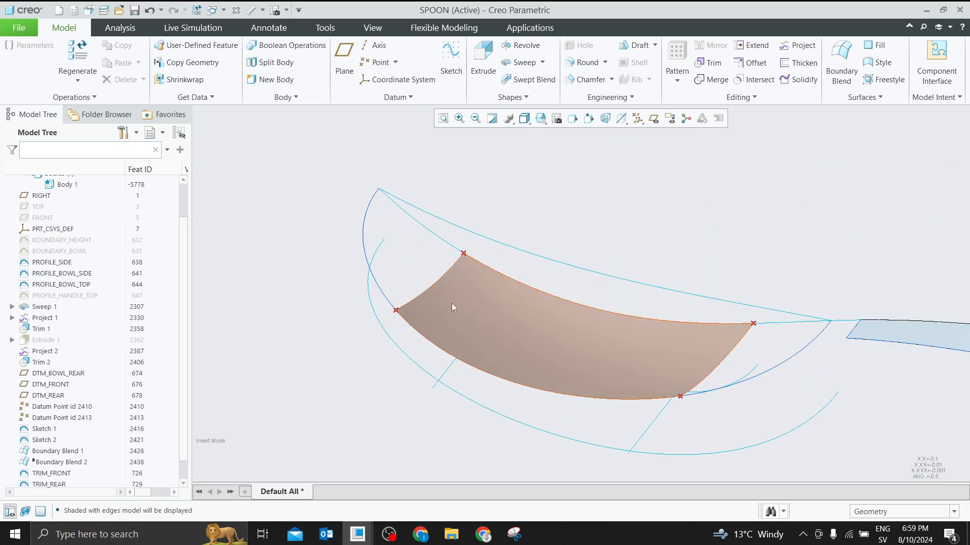
left_click(514, 535)
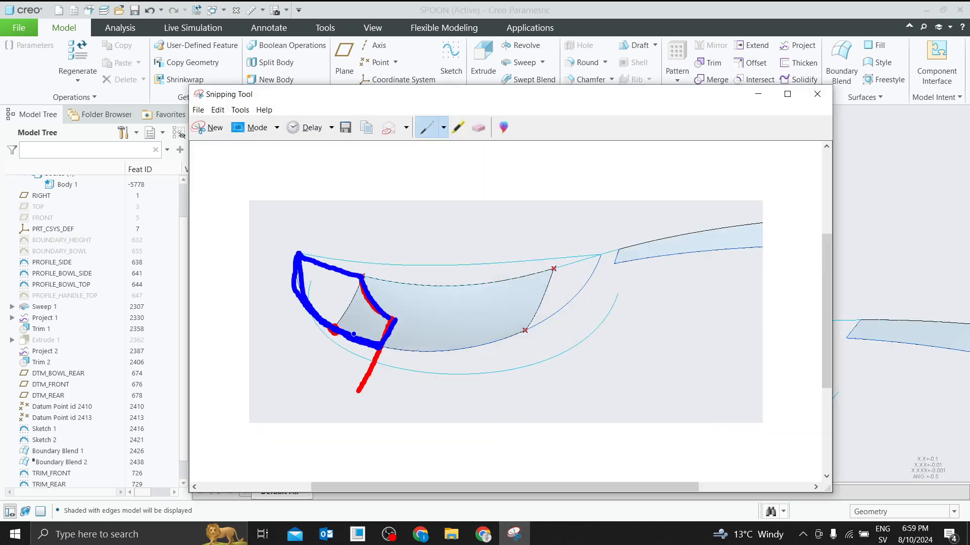
left_click_drag(358, 310, 348, 320)
left_click(758, 93)
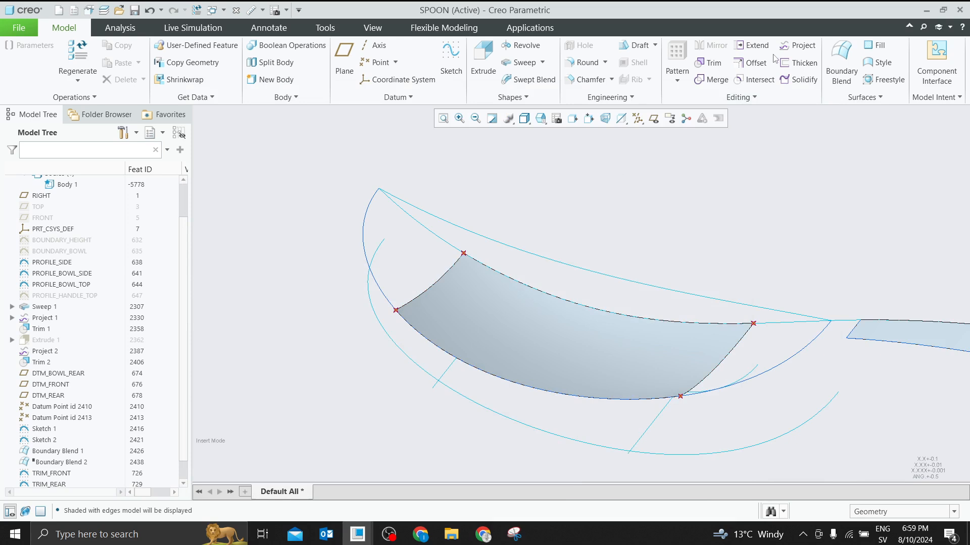
left_click(797, 46)
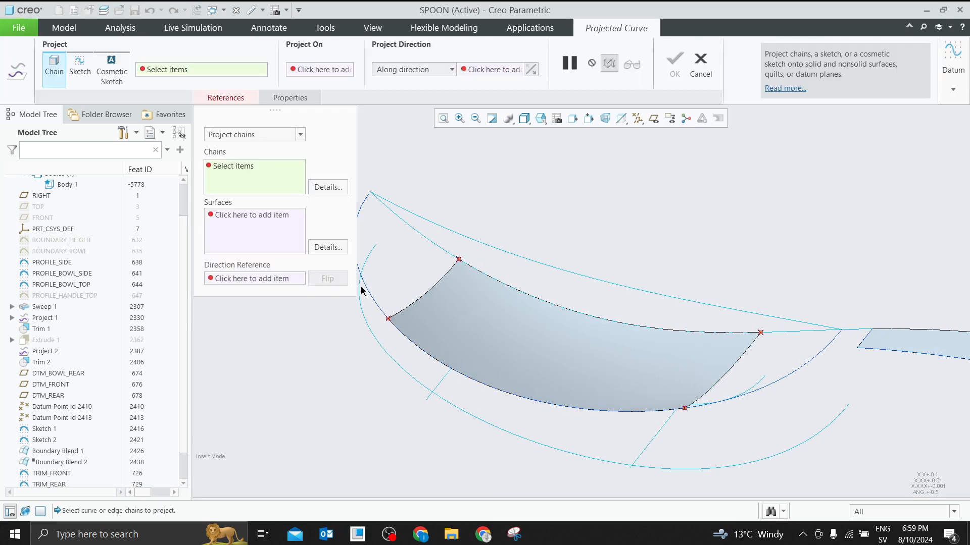
left_click(524, 118)
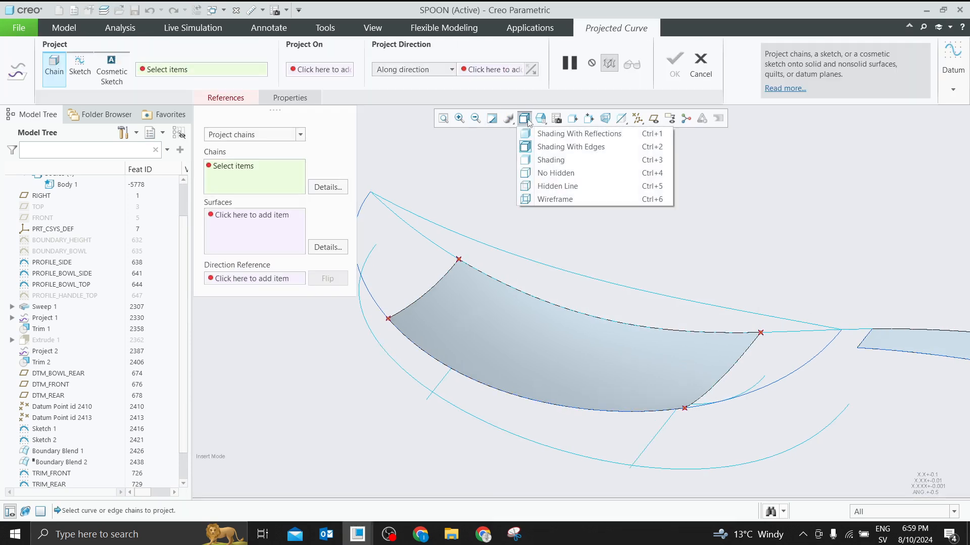
left_click(551, 202)
mouse_move(454, 306)
middle_mouse_down()
mouse_move(444, 329)
mouse_move(473, 265)
middle_mouse_up()
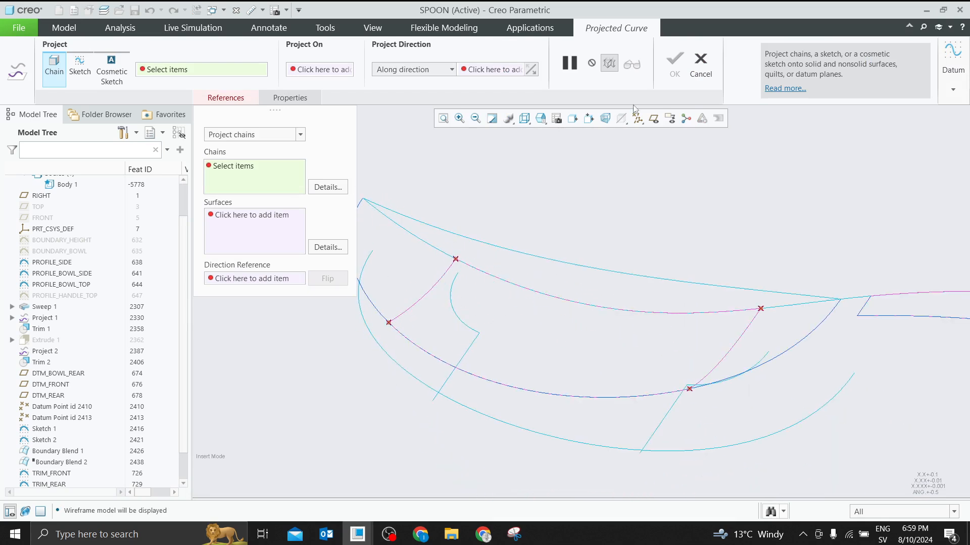
left_click(700, 64)
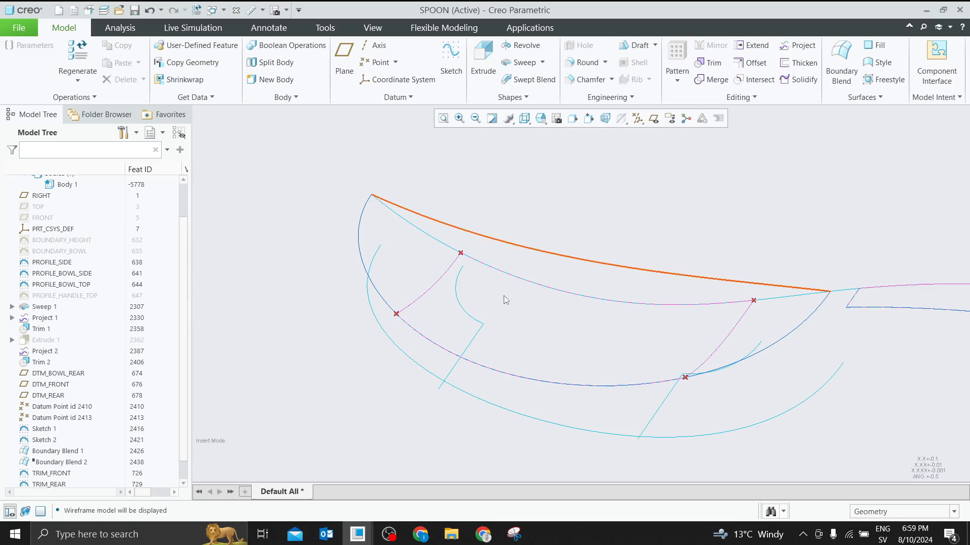
left_click(524, 121)
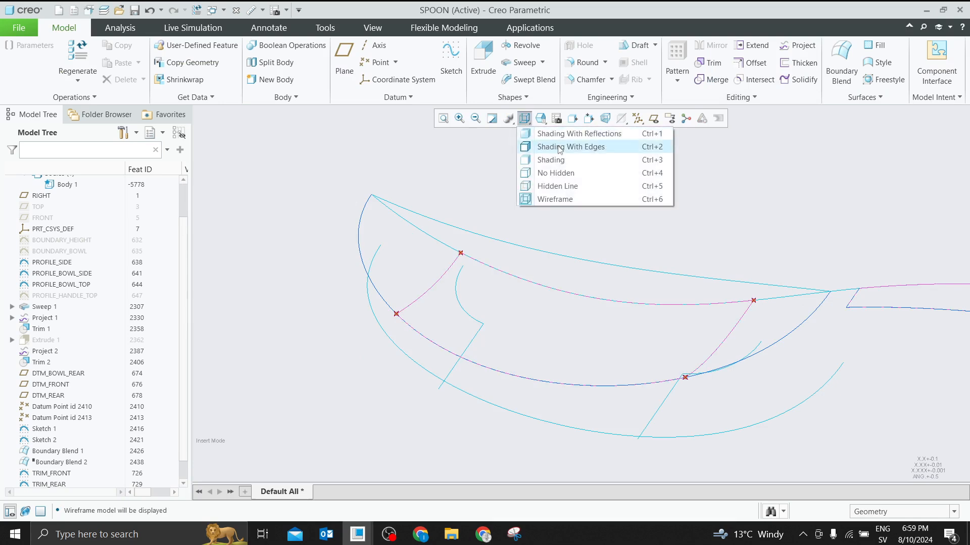
left_click(559, 147)
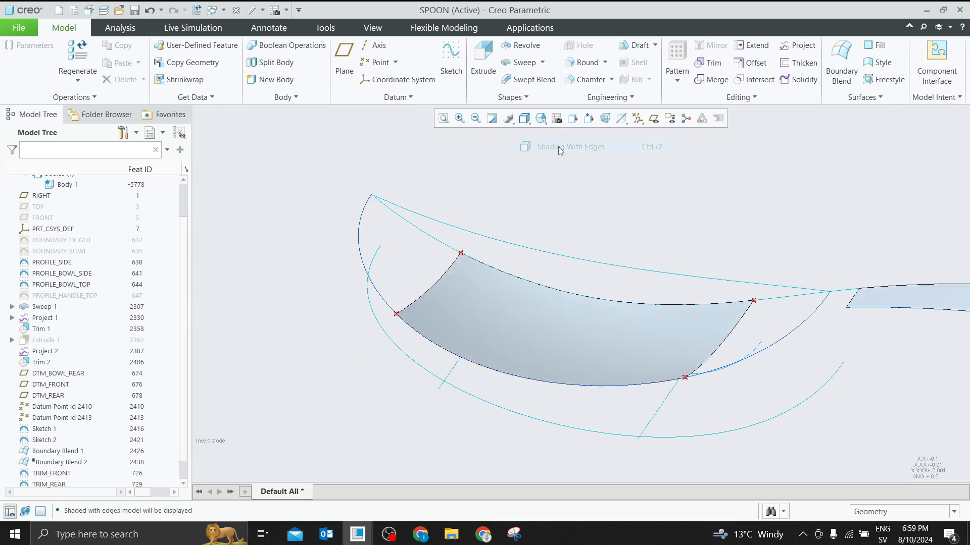
Project the TRIM_FRONT curve onto the central bowl surface along the direction of the TOP datum plane
left_click(456, 366)
left_click(793, 51)
left_click(460, 295)
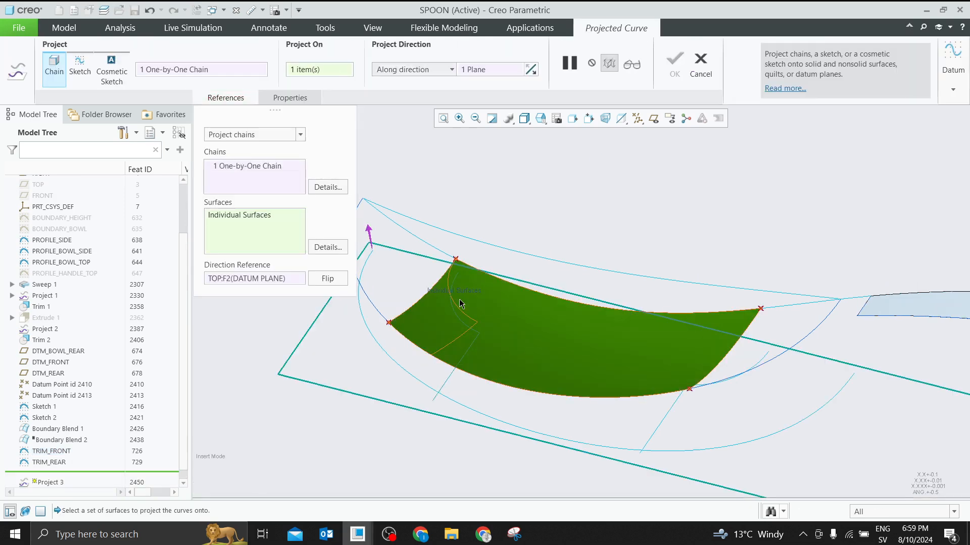
left_click(675, 59)
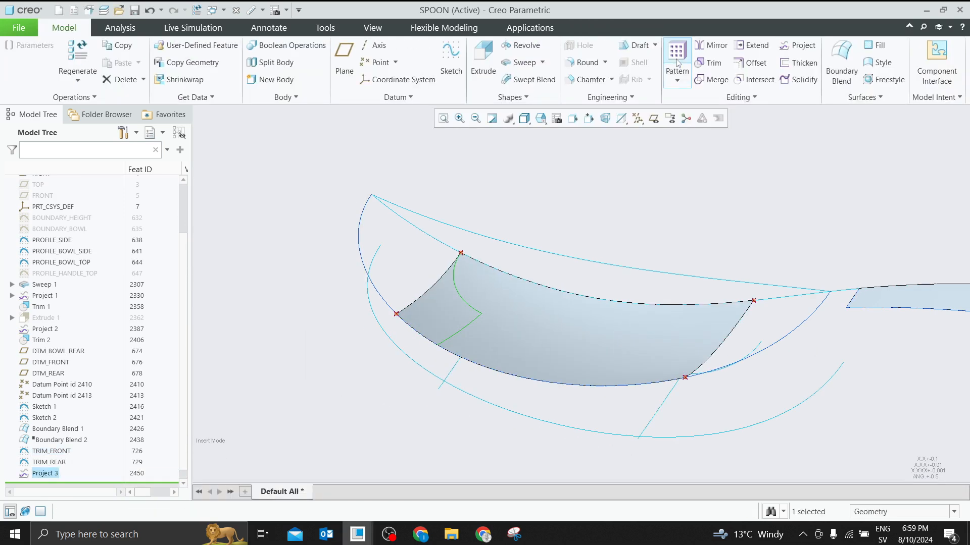
Project the TRIM_REAR curve onto the central bowl surface along the TOP datum plane's direction
left_click(679, 385)
left_click(793, 51)
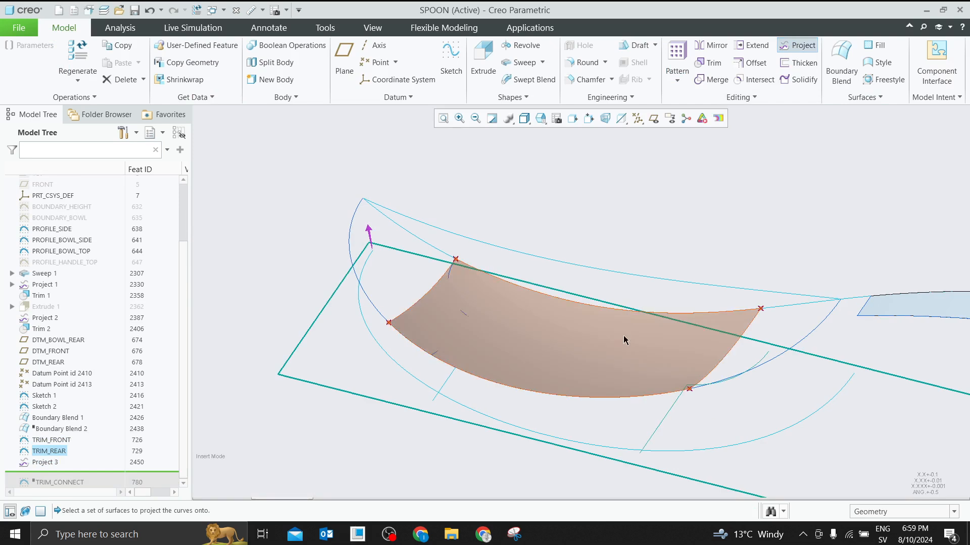
left_click(617, 337)
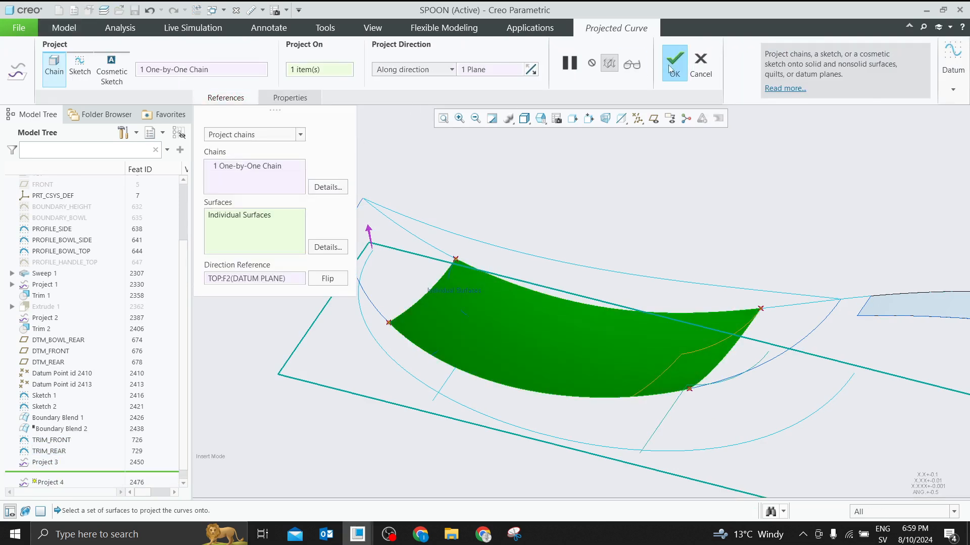
left_click(672, 65)
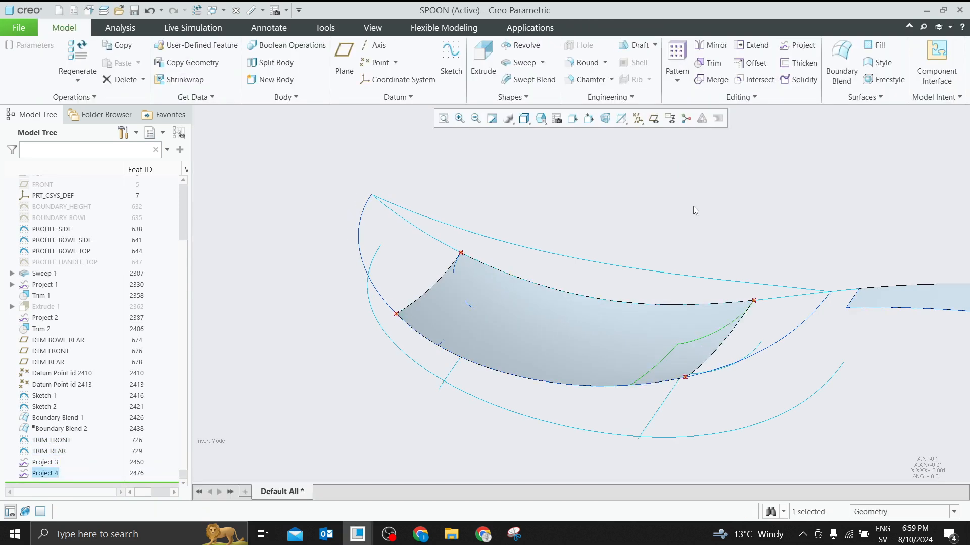
left_click(519, 280)
left_click(347, 411)
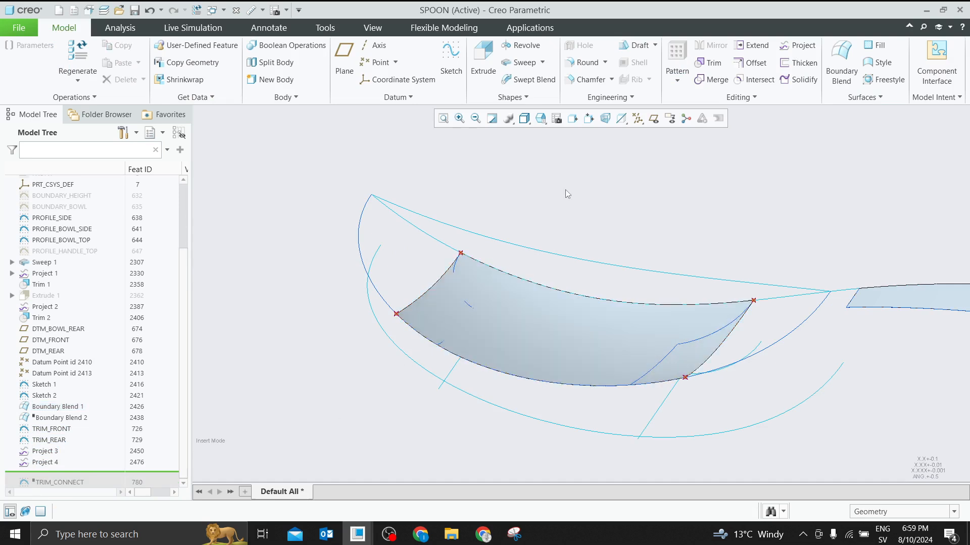
Trim the central bowl quilt with the projected front curve, flipping the direction to keep the handle side
left_click(545, 323)
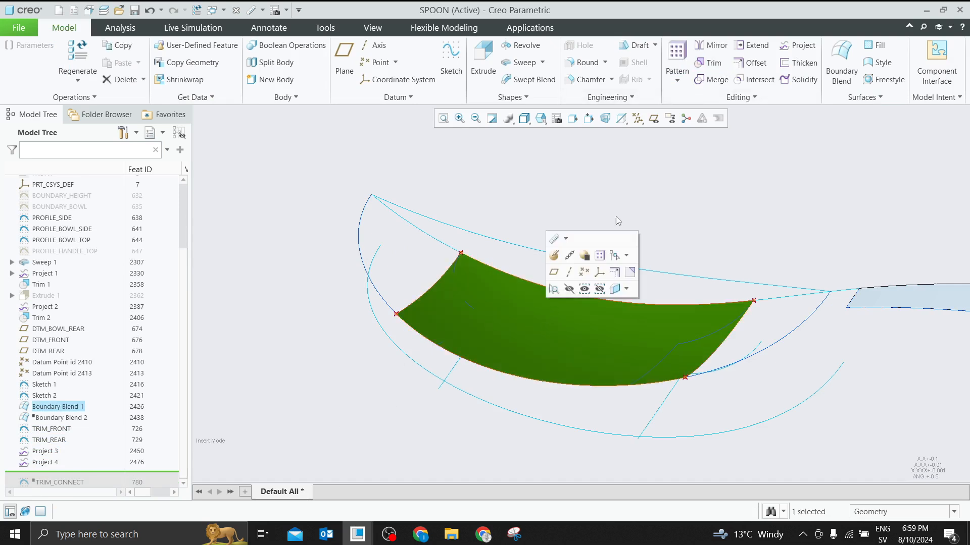
left_click(710, 62)
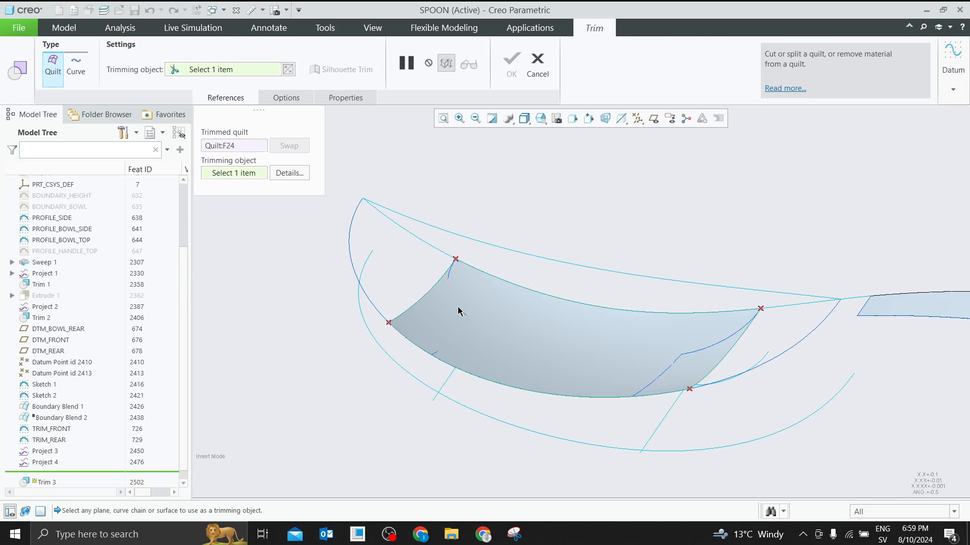
left_click(454, 263)
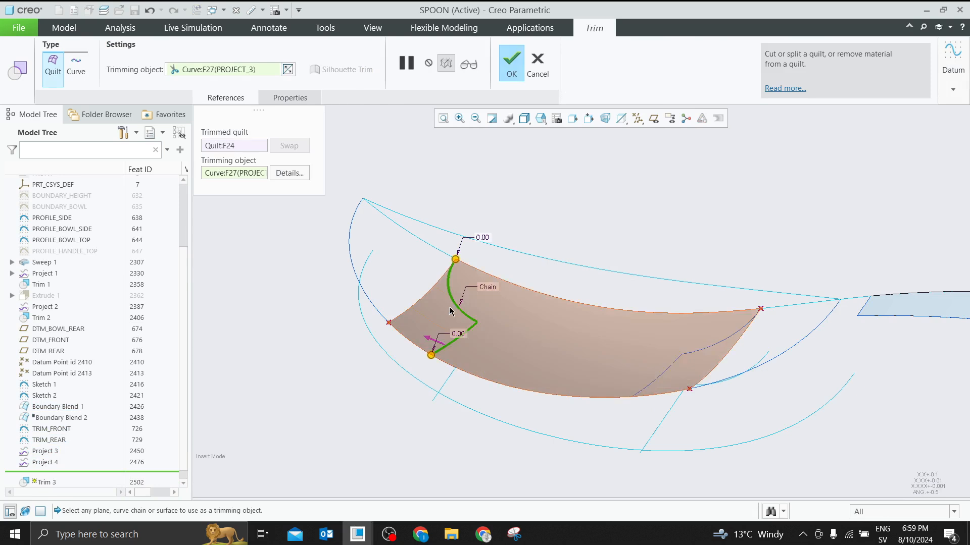
left_click(428, 339)
middle_click(363, 147)
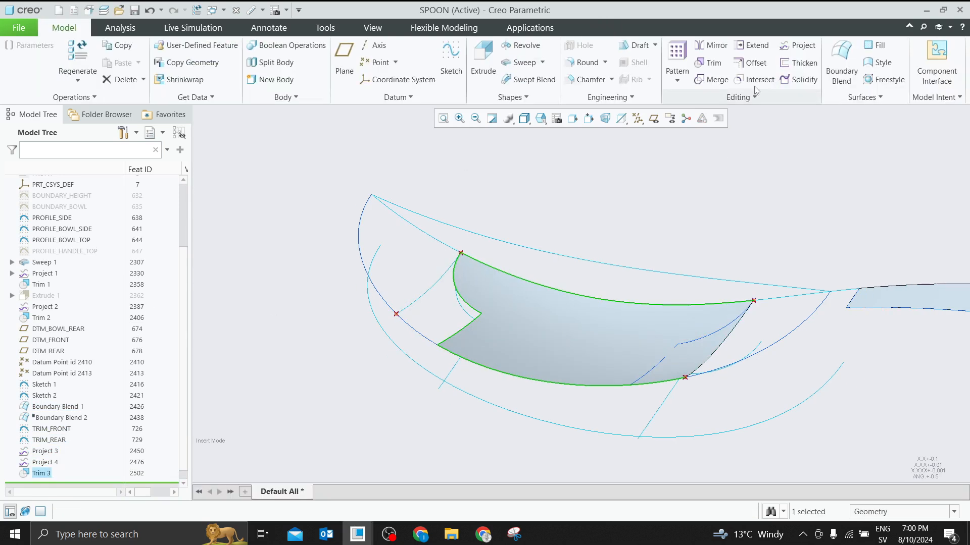
Trim the same bowl quilt with the projected rear curve, keeping the middle portion
left_click(713, 69)
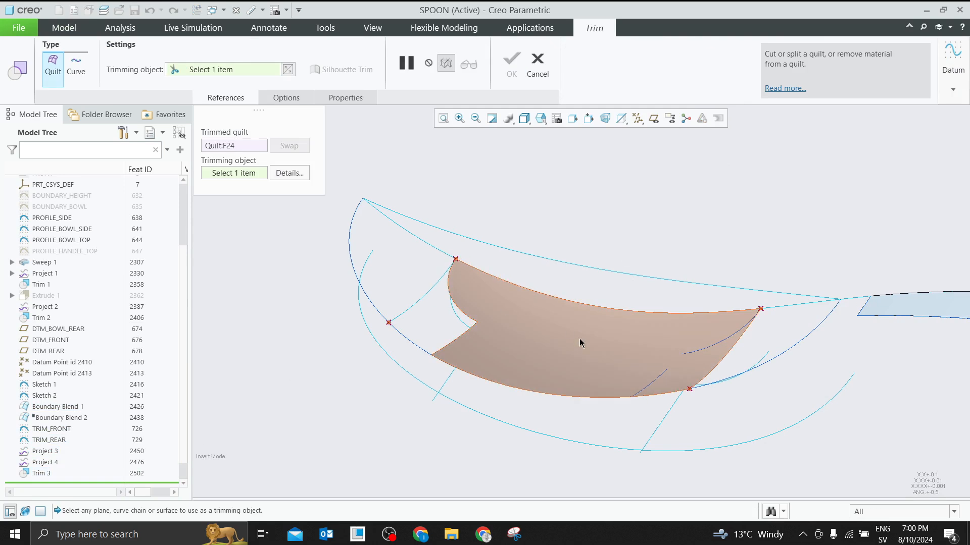
left_click(700, 354)
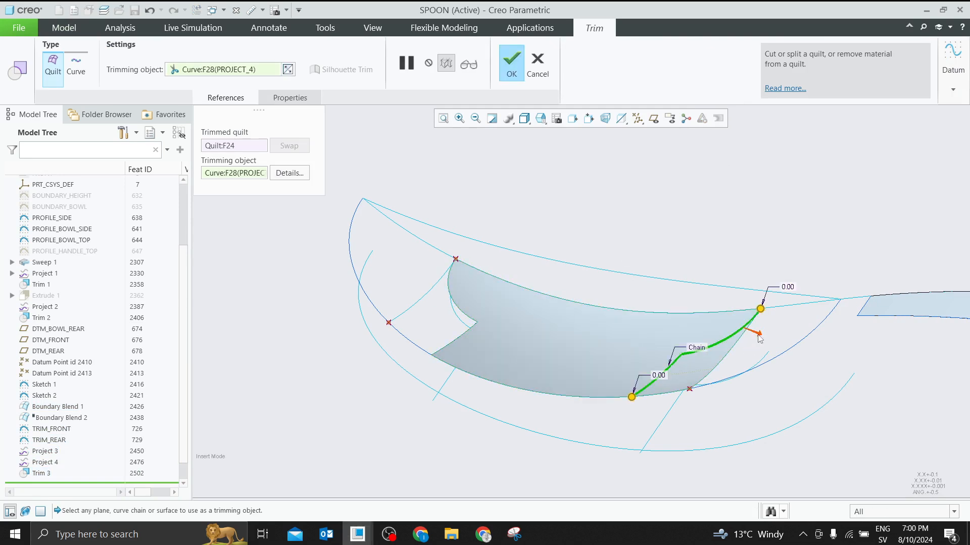
middle_click(690, 232)
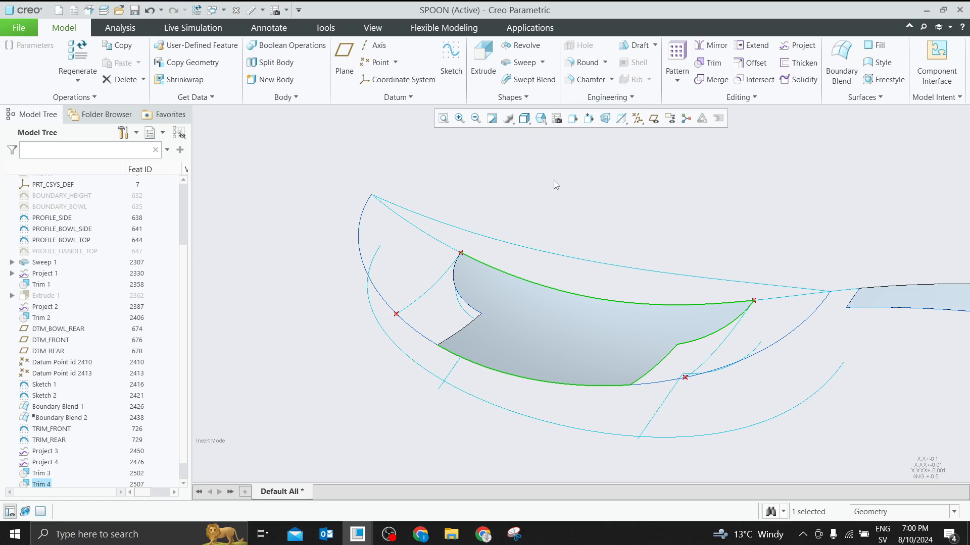
Hide the TRIM_FRONT sketch and the two projected curves
left_click(463, 304)
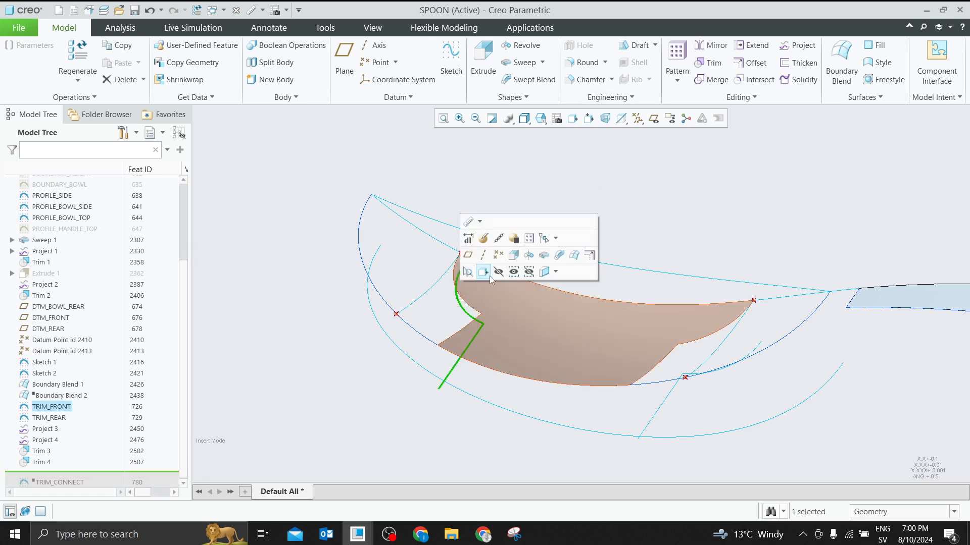
left_click(158, 383)
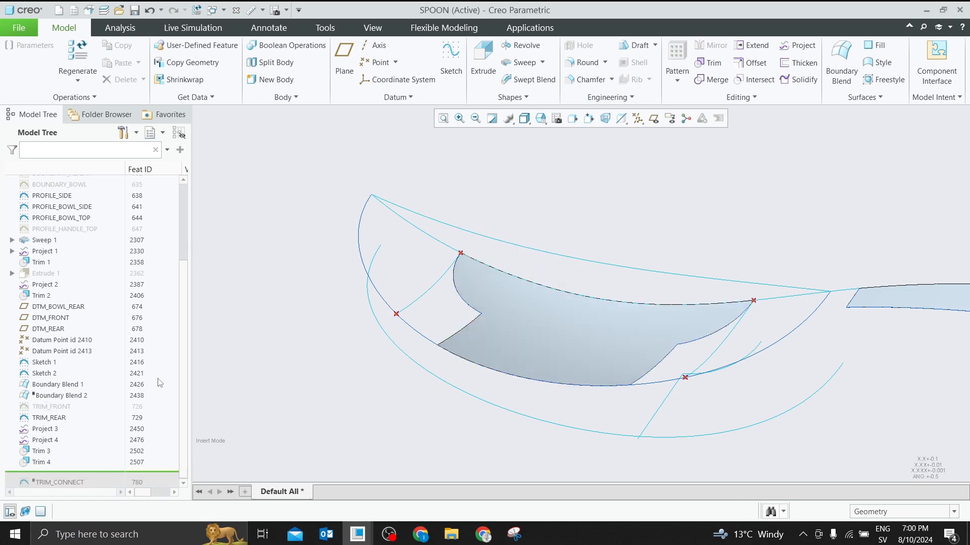
left_click(46, 429)
left_click(46, 440, "ctrl")
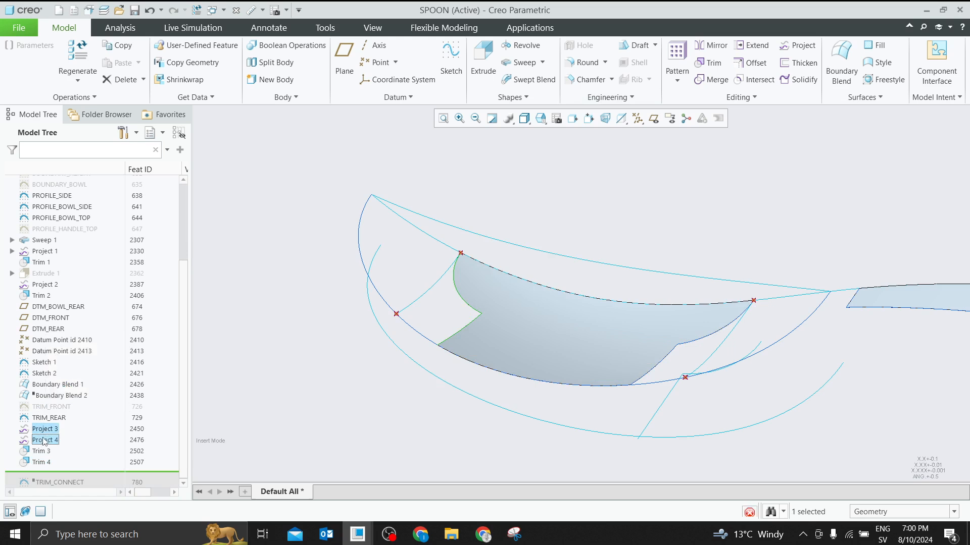
left_click(240, 398)
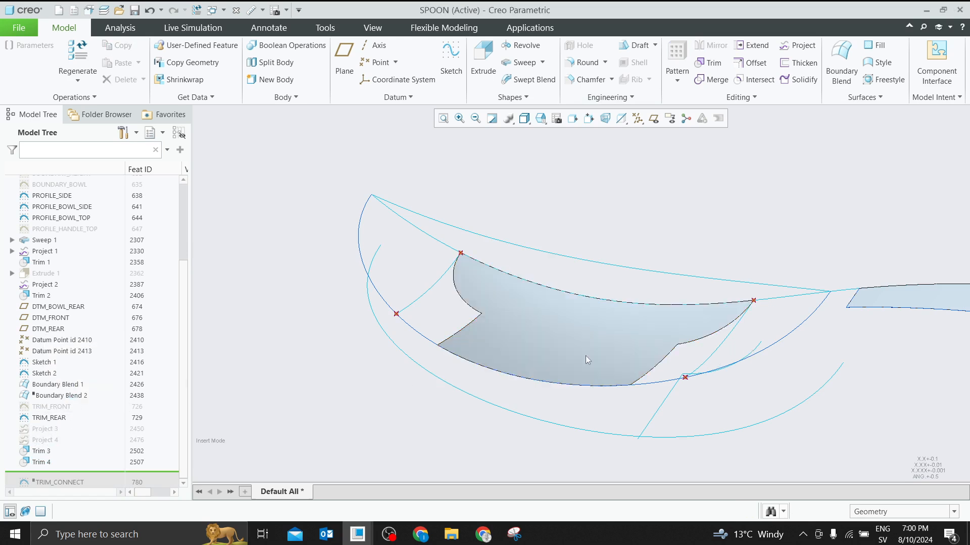
Hide Sketch 1, Sketch 2 and the TRIM_REAR sketch
left_click(43, 373, "ctrl")
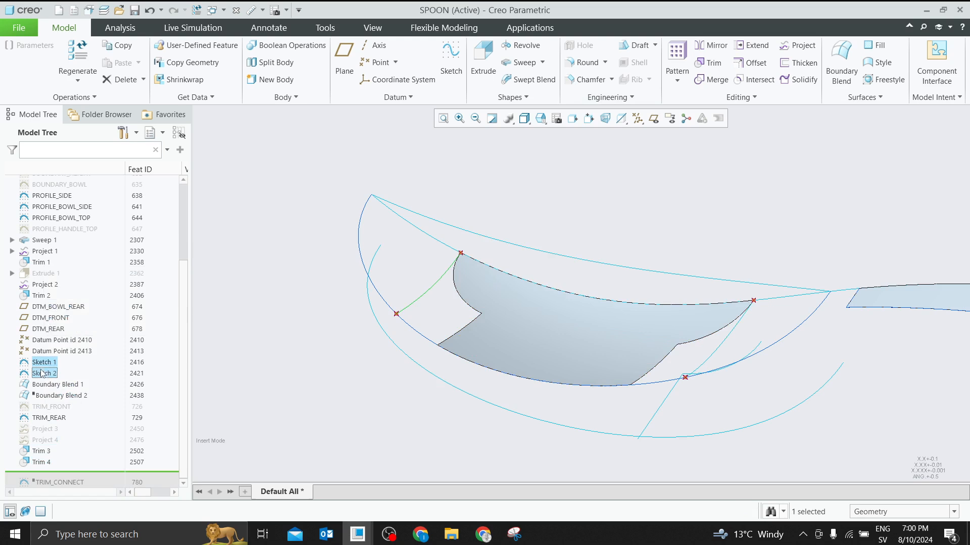
left_click(67, 336)
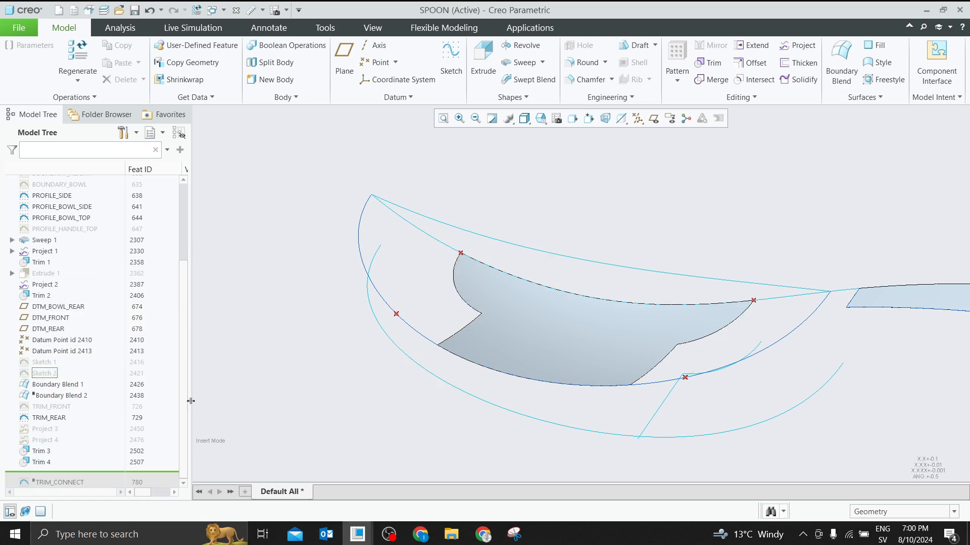
left_click(51, 418)
left_click(80, 382)
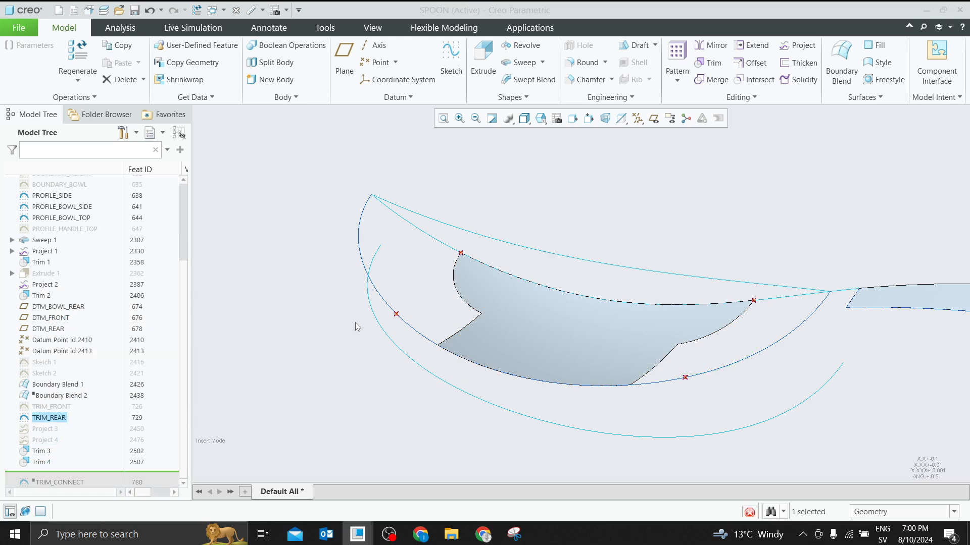
Start a boundary blend at the bowl's tip, using the side profile trimmed at the datum point and the patch's short straight edge as first-direction chains
left_click(610, 273)
middle_click_drag(611, 274, 629, 291)
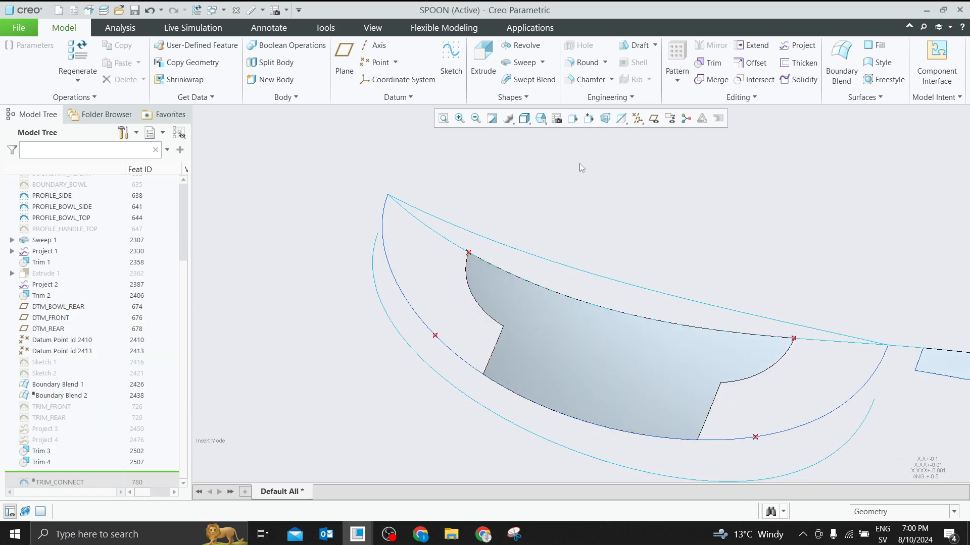
left_click(841, 62)
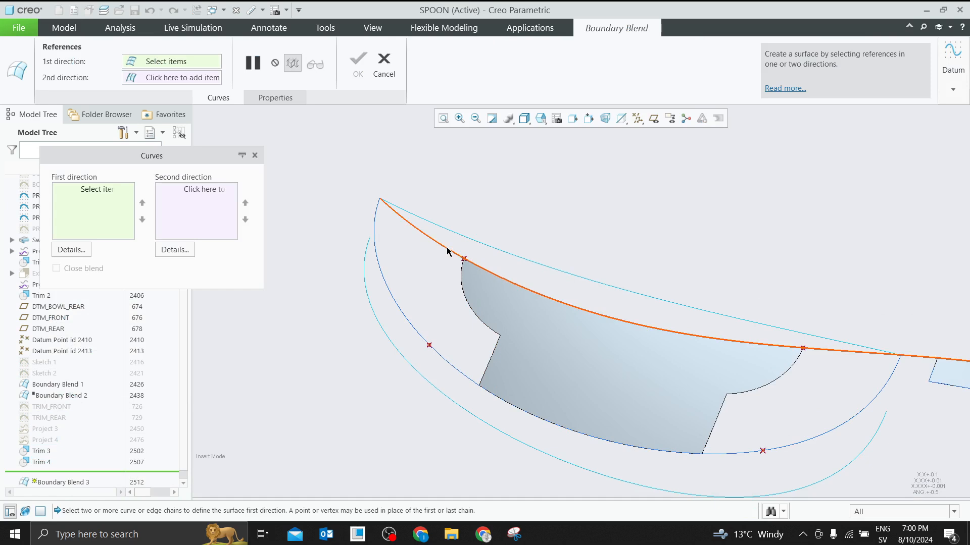
left_click(447, 251)
scroll(447, 253, "up", 5)
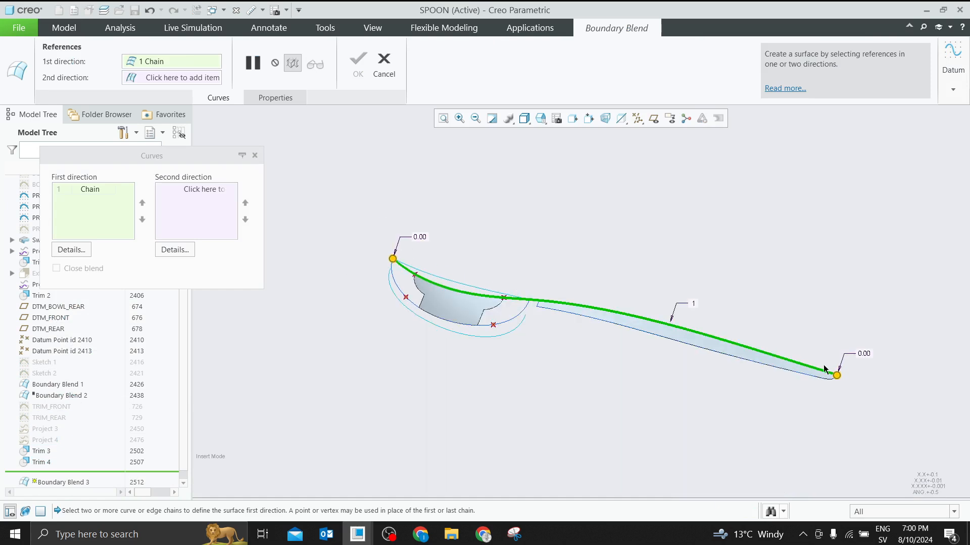
right_click(836, 376)
left_click(854, 395)
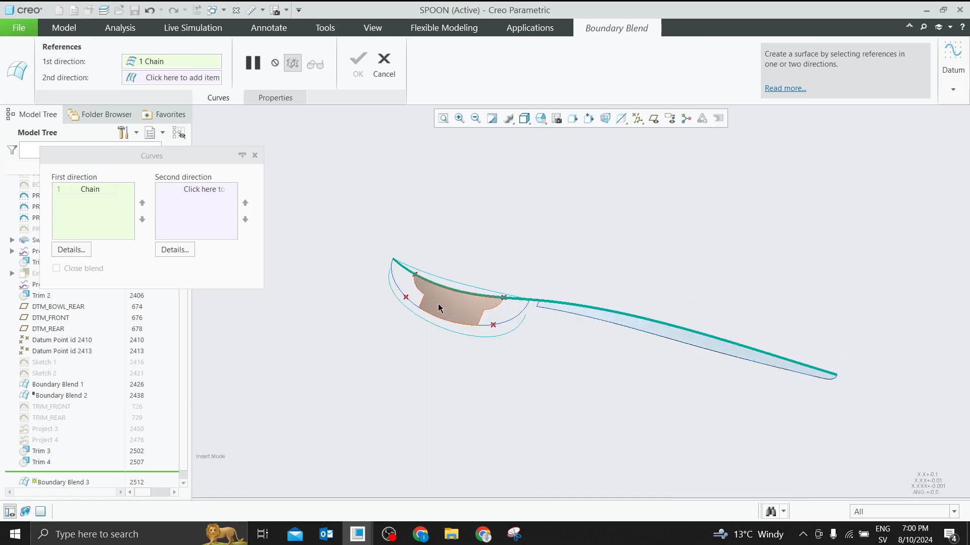
scroll(408, 279, "down", 5)
left_click(429, 280)
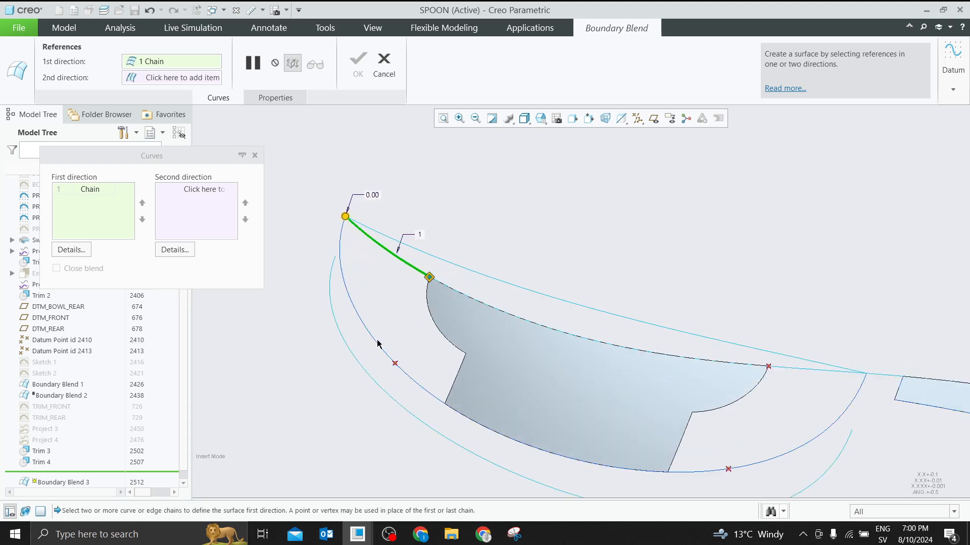
left_click(450, 395, "ctrl")
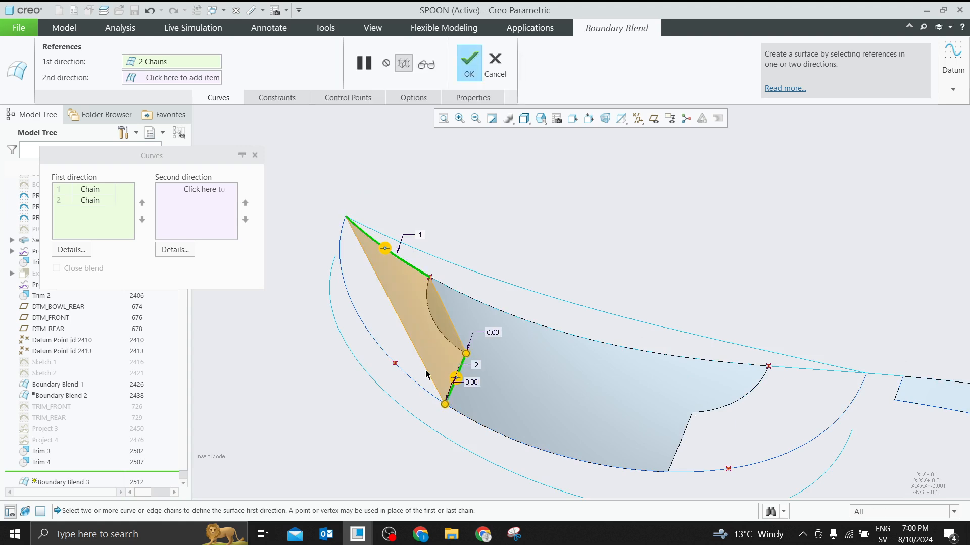
Add the central patch's curved edge and the bowl outline, trimmed at the patch's lower corner, as second-direction chains of the tip blend
left_click(184, 201)
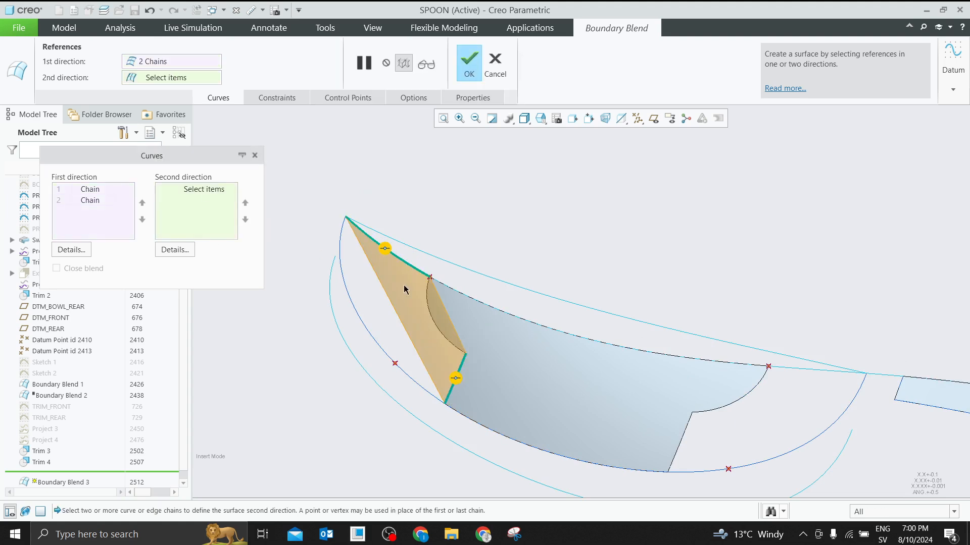
left_click(435, 328)
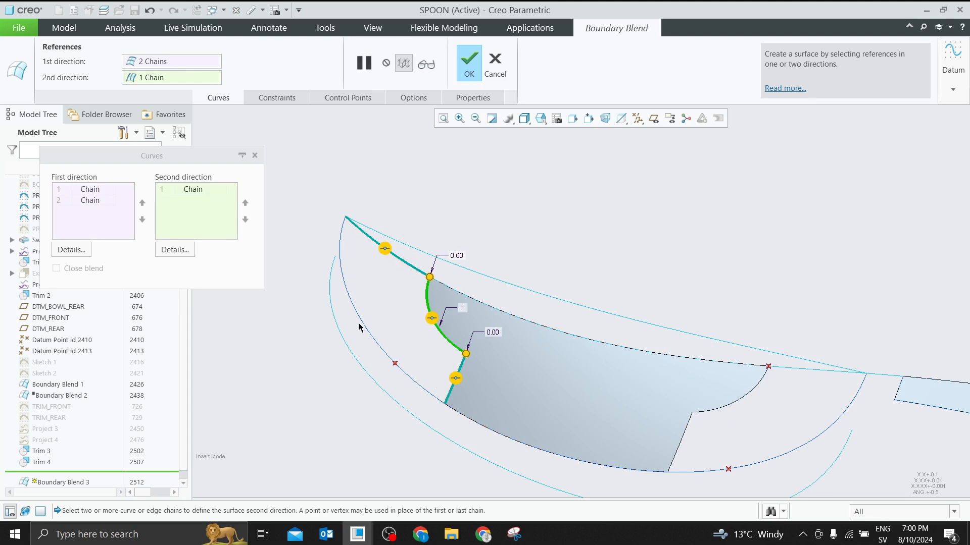
left_click(334, 302, "ctrl")
scroll(333, 302, "up", 3)
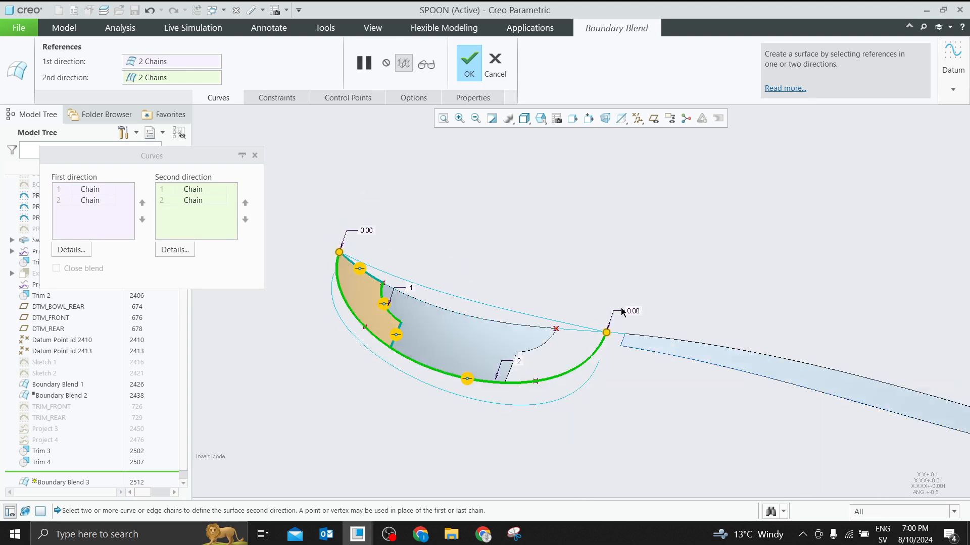
right_click(606, 333)
left_click(619, 353)
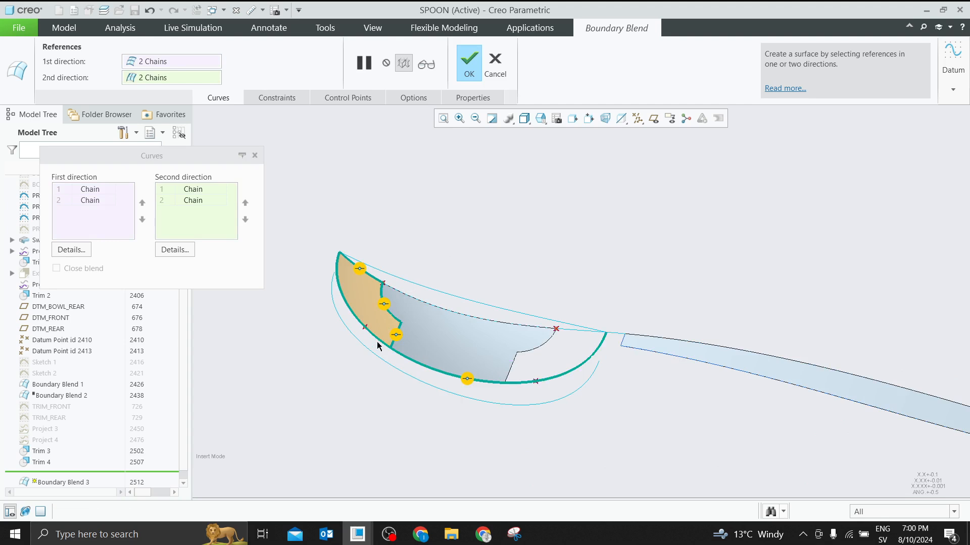
scroll(373, 347, "down", 1)
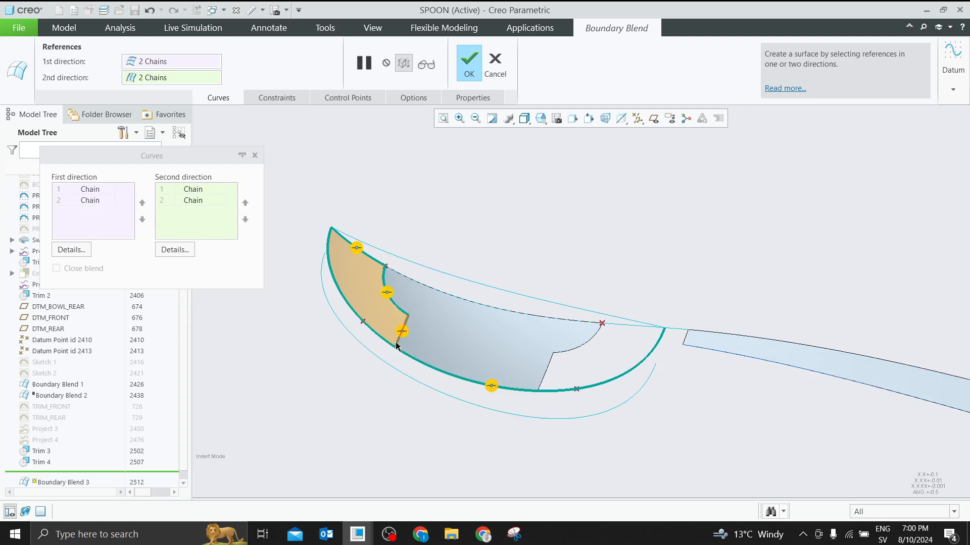
left_click(397, 346)
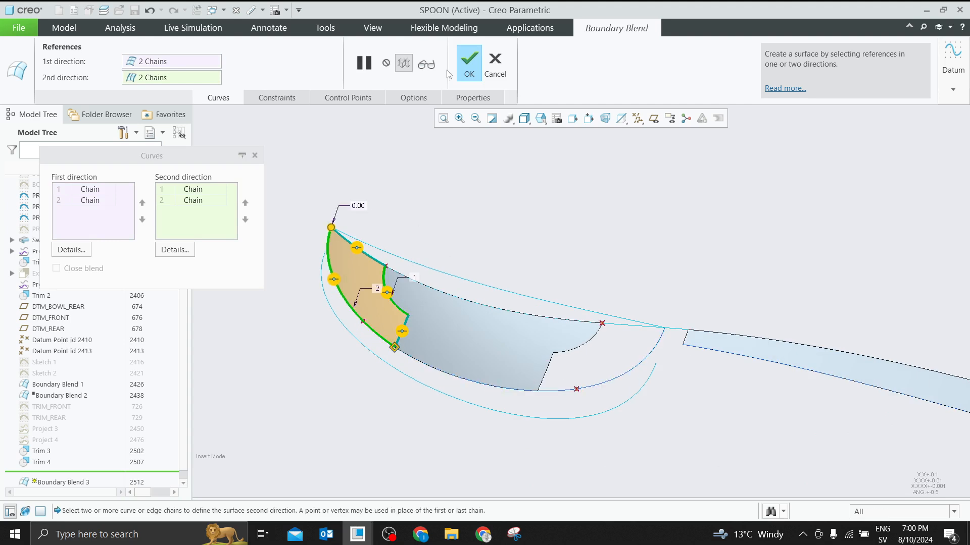
Set curvature constraints on both edges shared with the central patch and a normal constraint on the side profile, and complete the blend
scroll(409, 303, "down", 2)
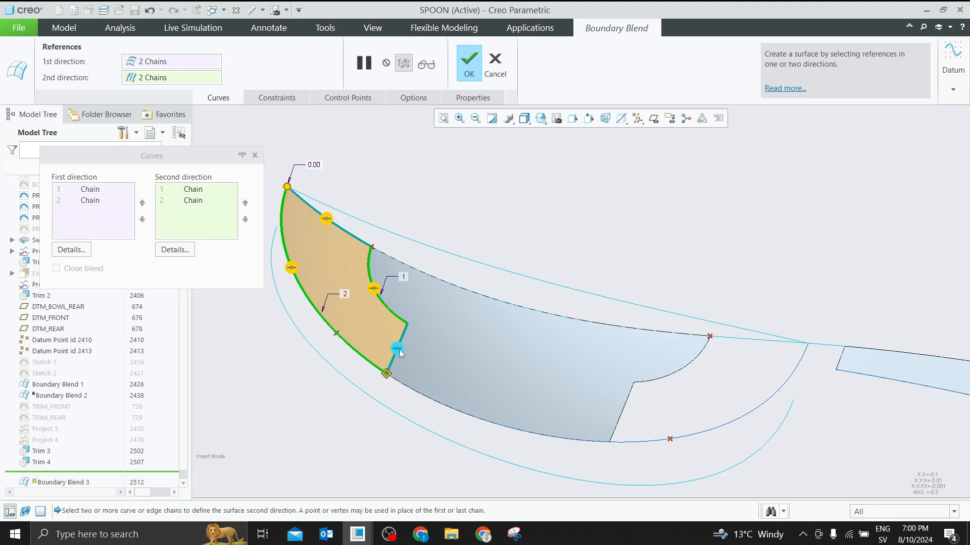
right_click(399, 350)
left_click(423, 395)
right_click(373, 292)
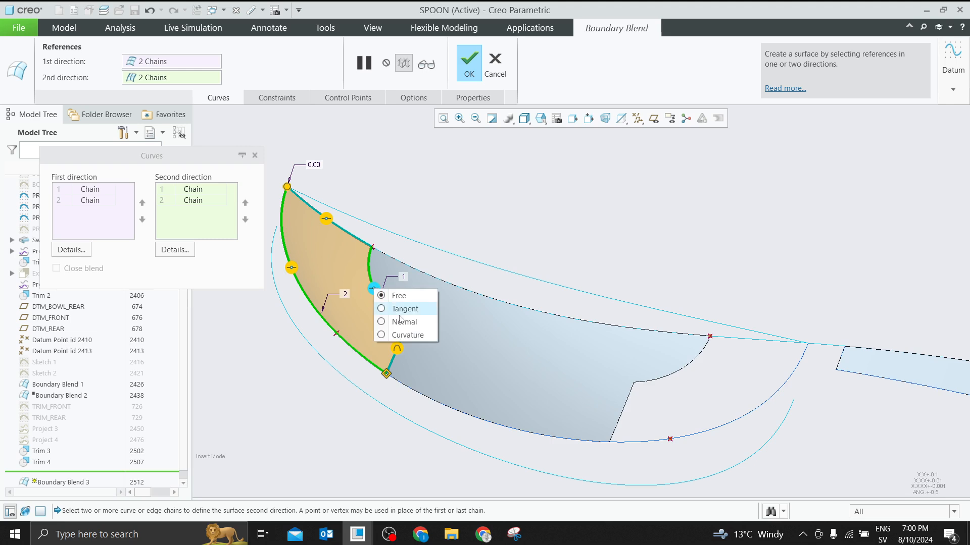
left_click(398, 334)
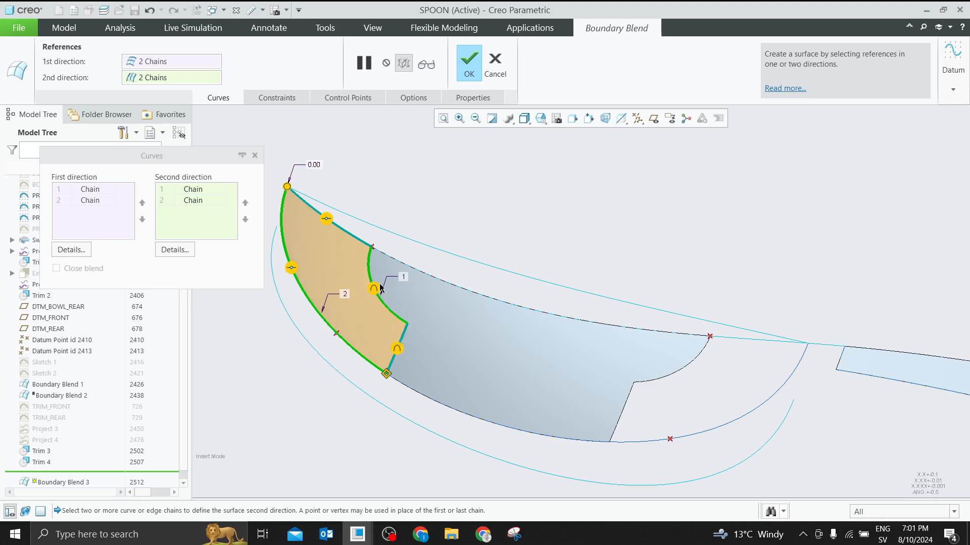
right_click(330, 220)
left_click(381, 171)
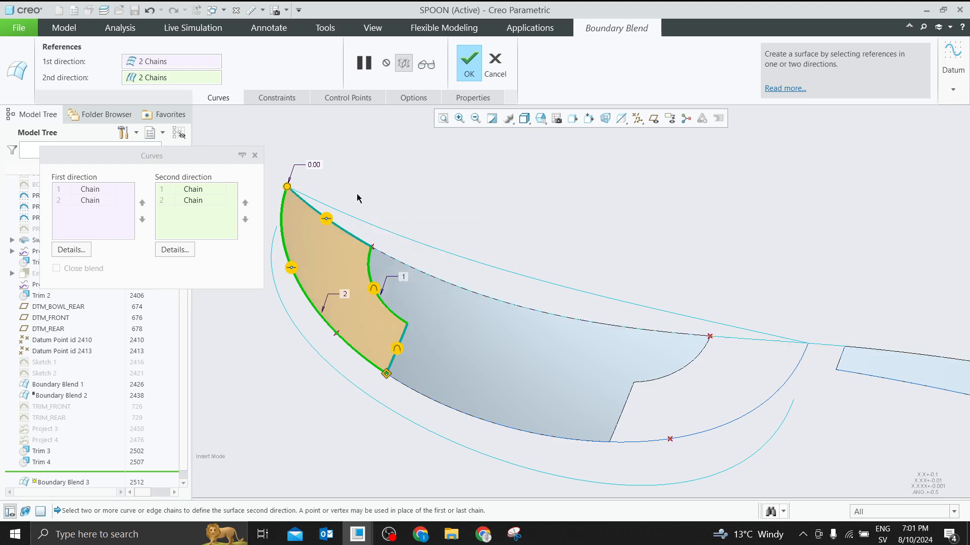
right_click(327, 219)
left_click(355, 249)
left_click(469, 63)
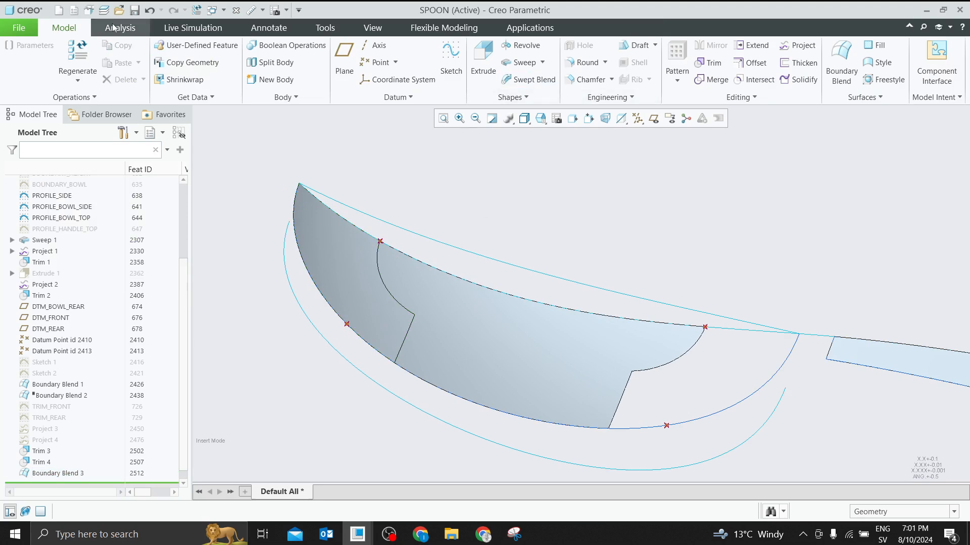
Run a reflection analysis on the new tip patch and examine the stripes near its pointed end
left_click(144, 29)
left_click(535, 97)
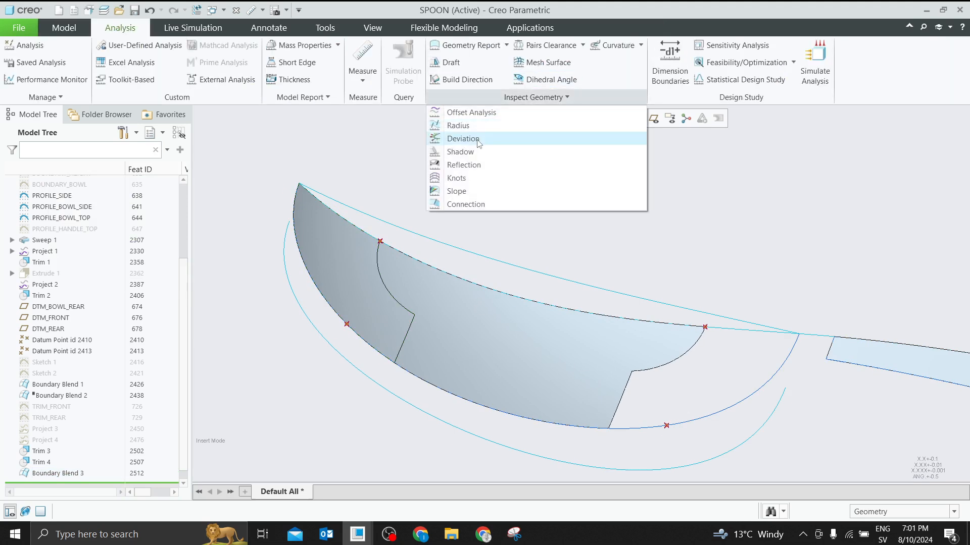
left_click(472, 164)
left_click(329, 258)
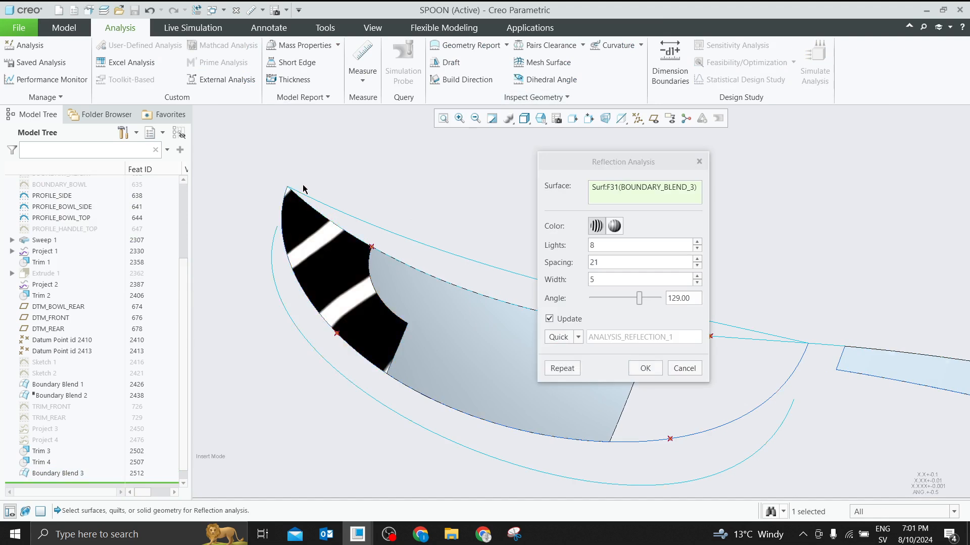
scroll(296, 201, "down", 8)
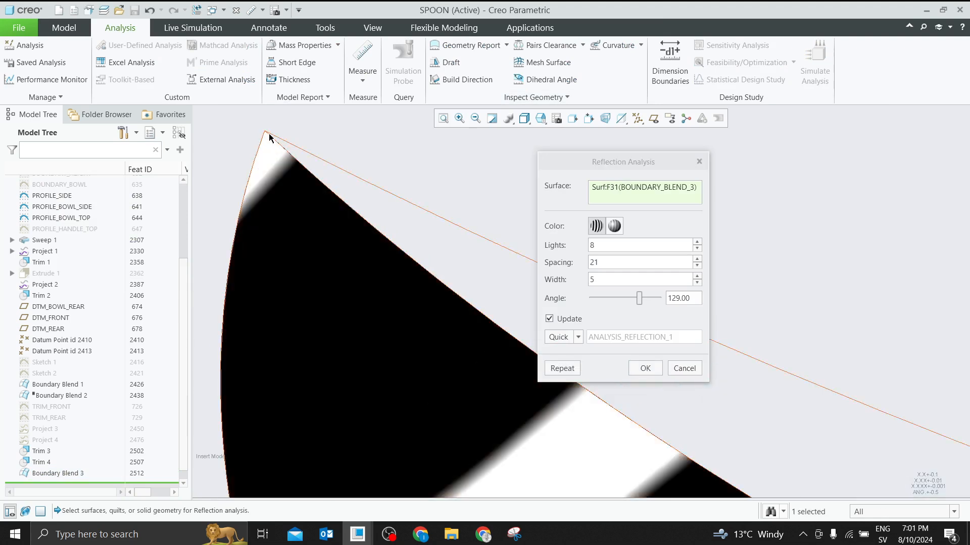
scroll(269, 134, "down", 1)
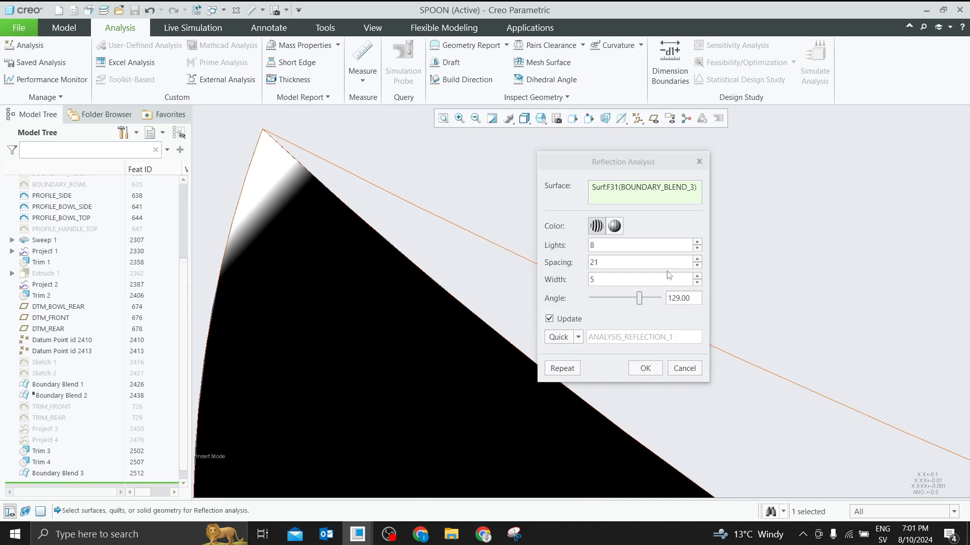
Set the reflection stripes' spacing to 25 and width to 9
left_click(697, 277)
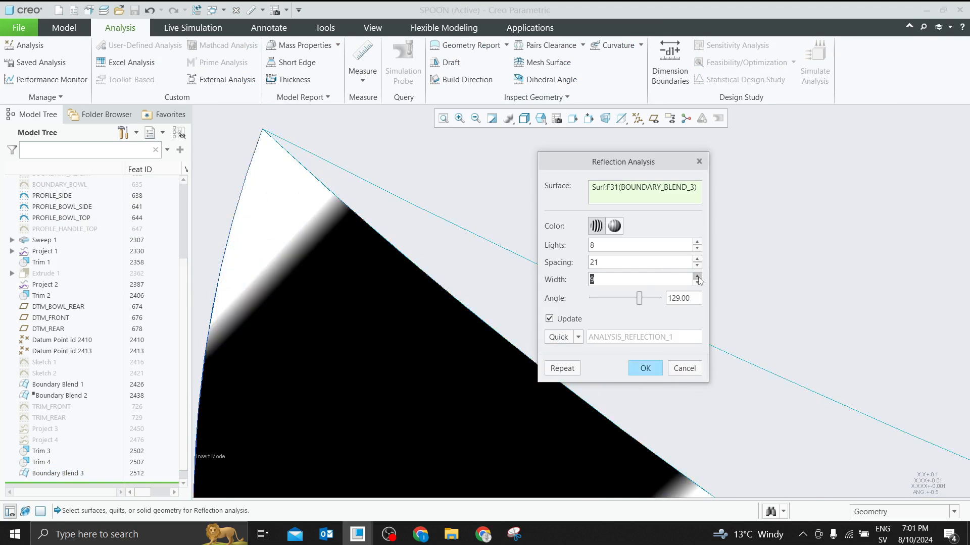
left_click(696, 276)
left_click(697, 258)
left_click(696, 259)
left_click(696, 259)
left_click(696, 259)
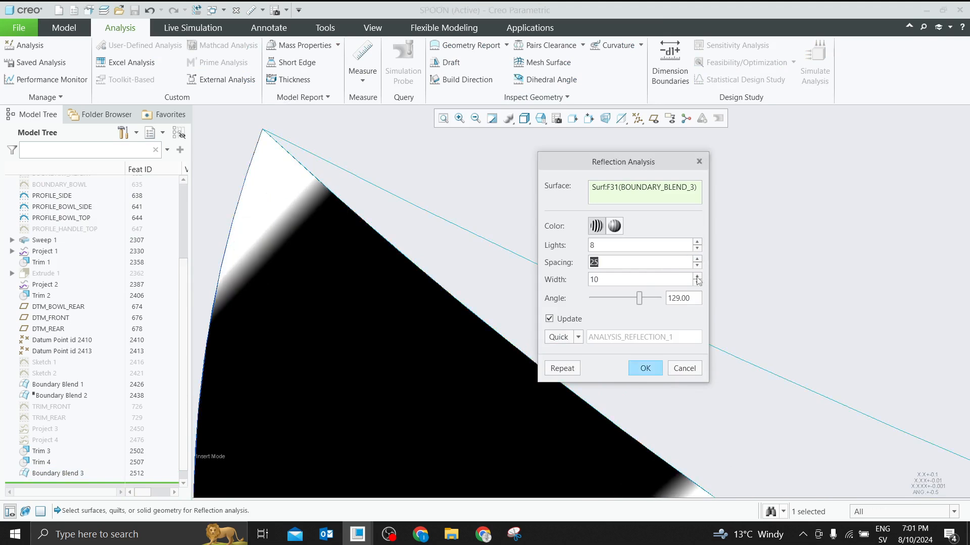
left_click(696, 277)
left_click(697, 282)
left_click(697, 282)
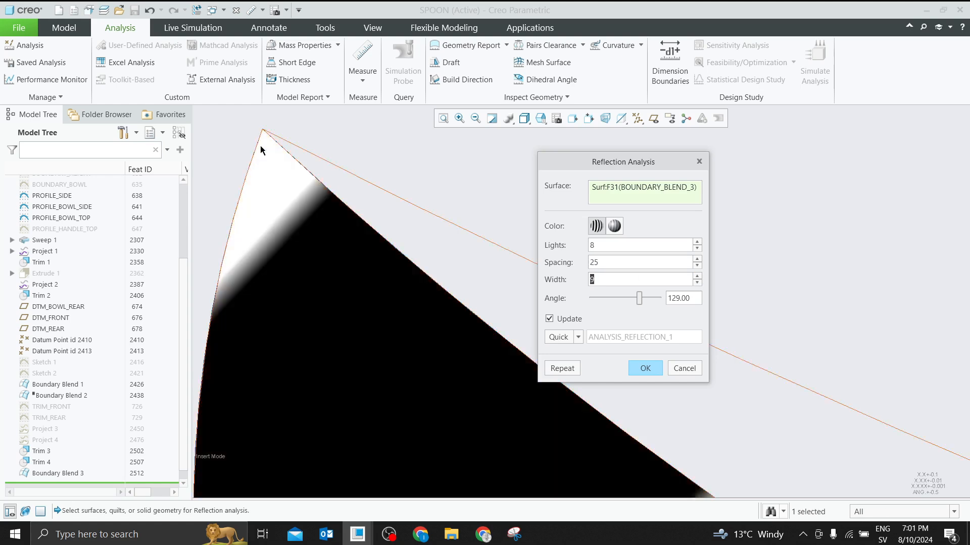
Add the central bowl patch to the reflection analysis, inspect stripe continuity across the shared edge, and close the analysis
middle_click_drag(260, 146, 255, 186)
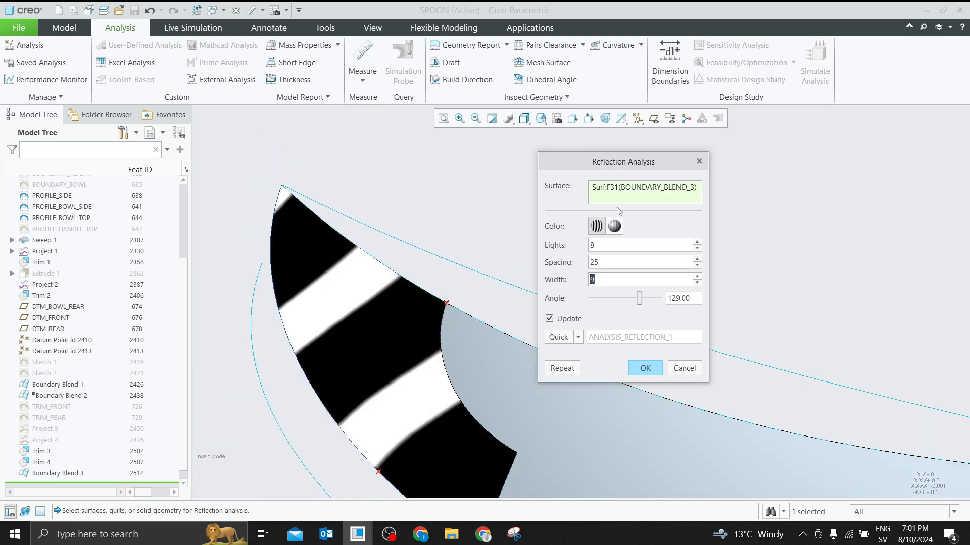
left_click(455, 337, "ctrl")
scroll(346, 290, "up", 4)
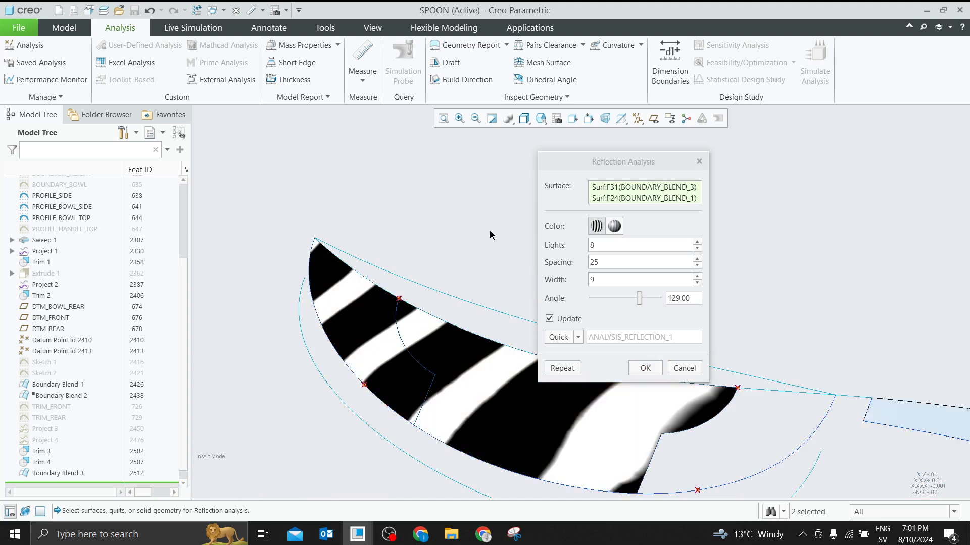
left_click(699, 162)
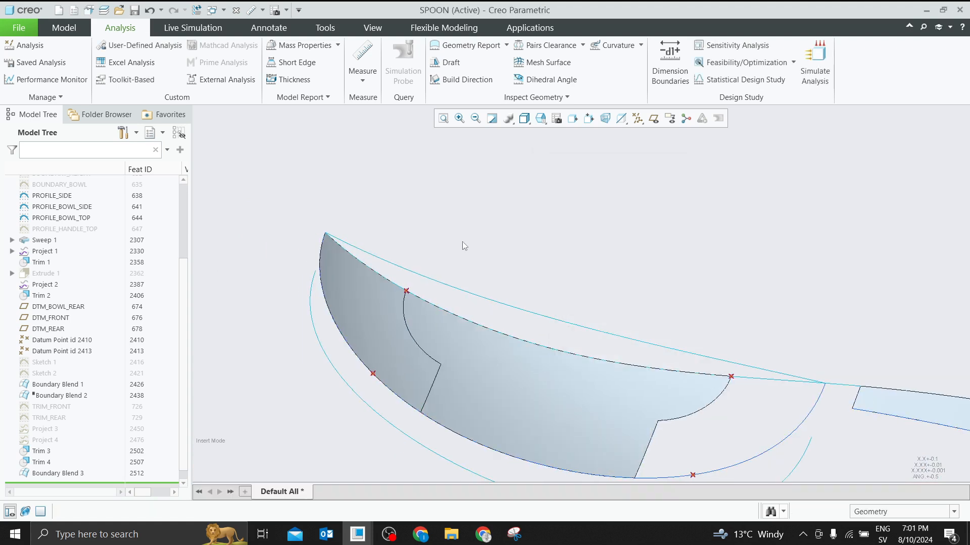
Start a boundary blend from the side profile curve and trim the chain's handle end at the end of the bowl outline
scroll(464, 246, "up", 2)
scroll(601, 357, "down", 2)
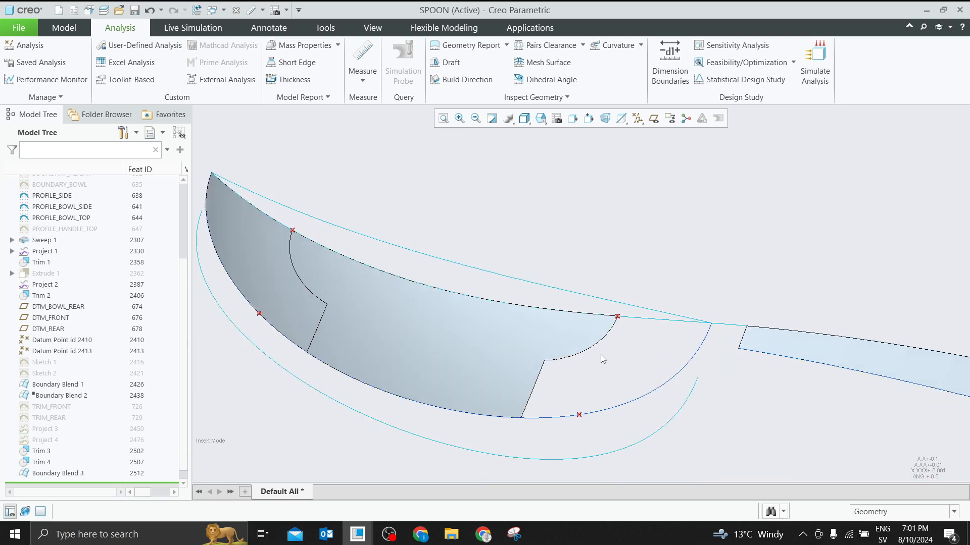
left_click(653, 320)
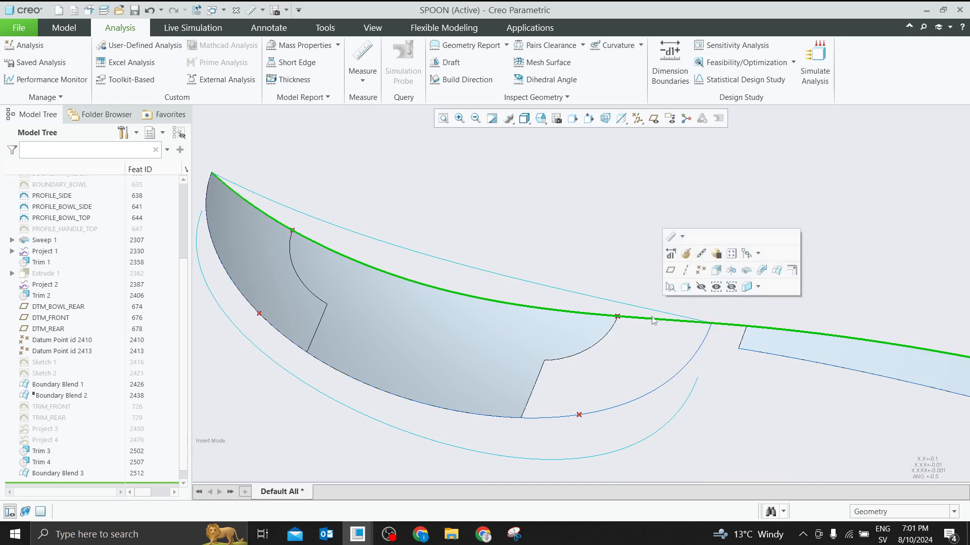
left_click(776, 270)
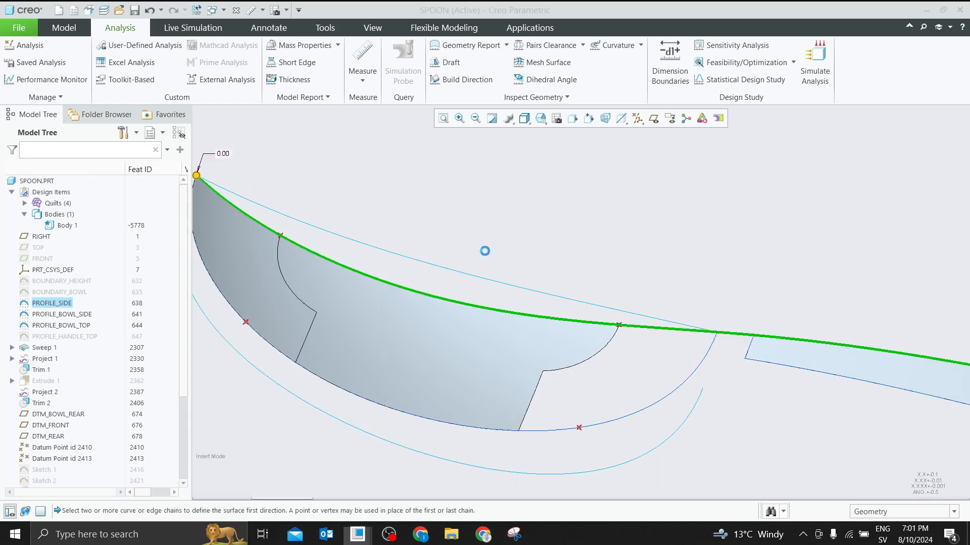
scroll(458, 249, "up", 7)
right_click(746, 325)
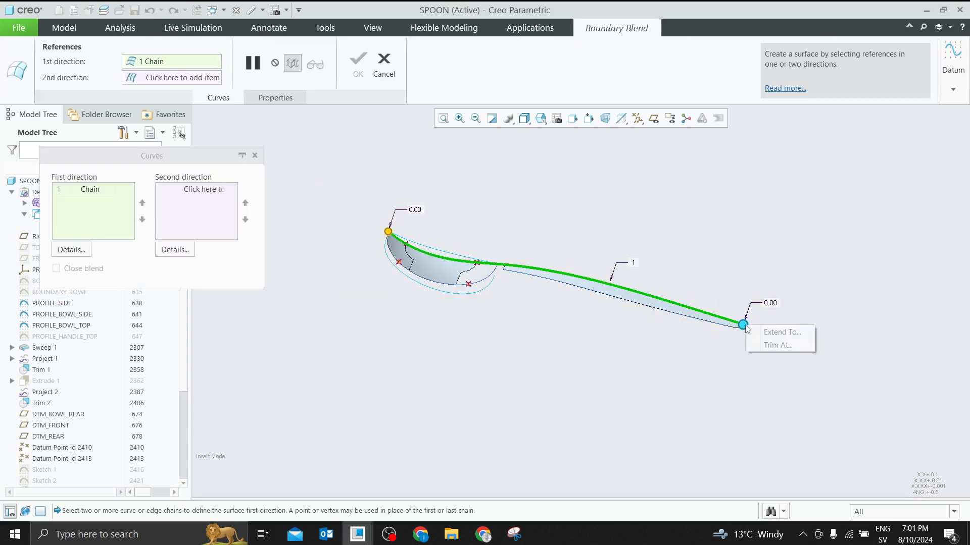
scroll(500, 271, "up", 6)
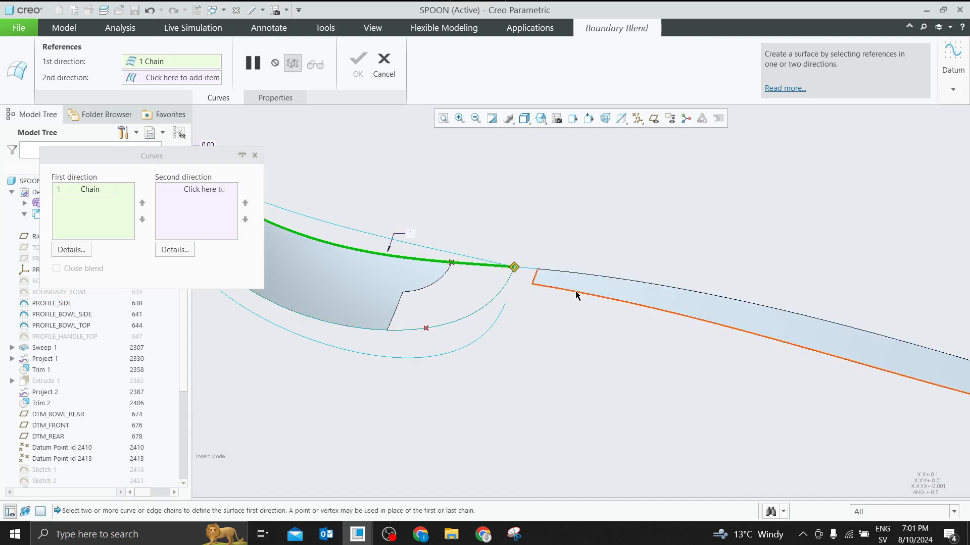
Trim the chain's tip end at the handle-side datum point and add the central patch's short straight edge as the second first-direction chain
scroll(577, 296, "up", 3)
right_click(374, 228)
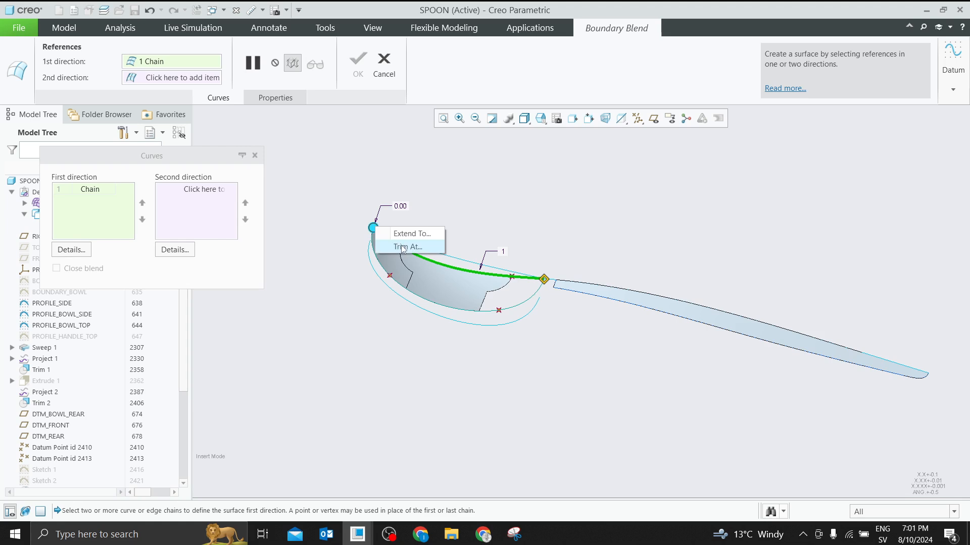
left_click(403, 247)
scroll(505, 274, "up", 5)
left_click(511, 285)
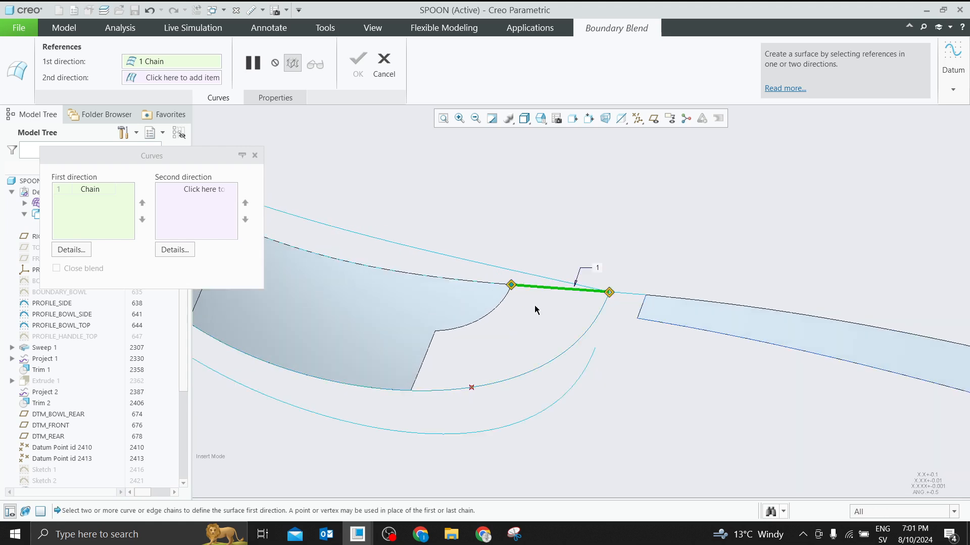
left_click(418, 373)
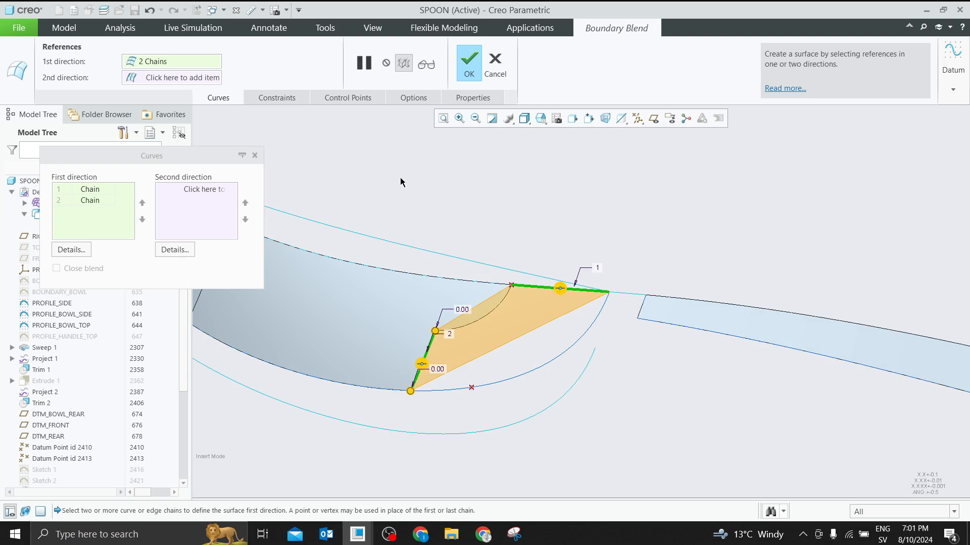
Add the central patch's curved edge and the bowl outline curve as the two second-direction chains of the boundary blend
middle_click_drag(400, 182, 398, 176)
right_click(442, 197)
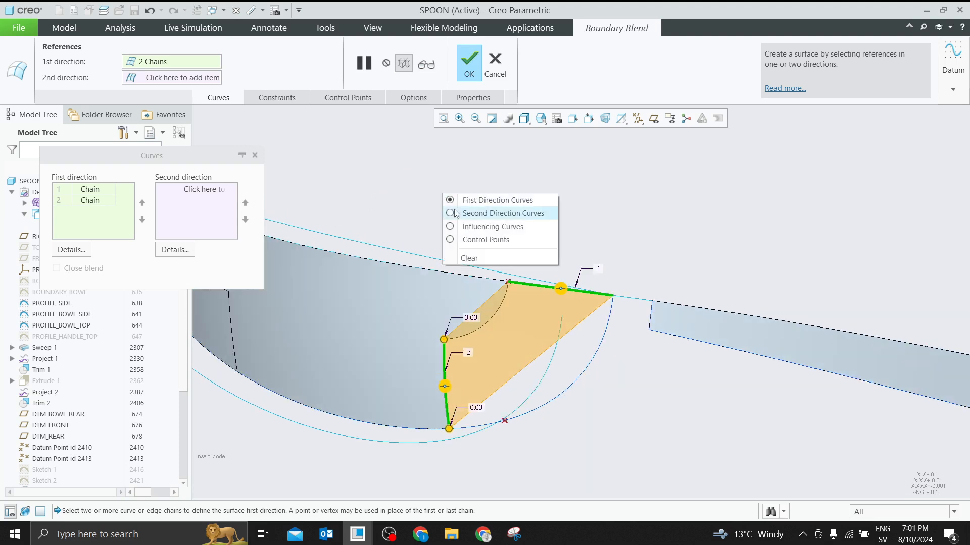
left_click(459, 211)
left_click(492, 320)
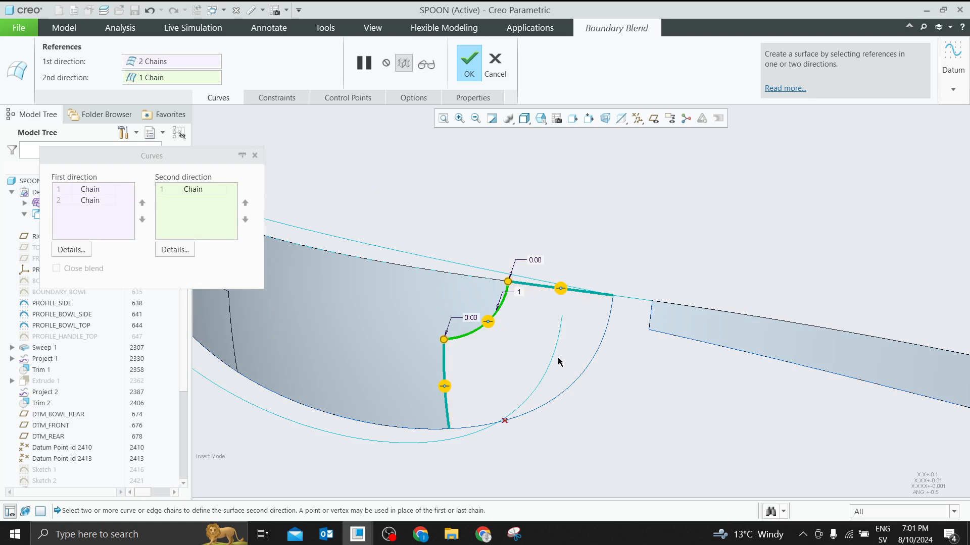
left_click(587, 369, "ctrl")
Trim the bowl outline chain's tip end at the lower corner of the central patch's short straight edge
scroll(621, 374, "up", 3)
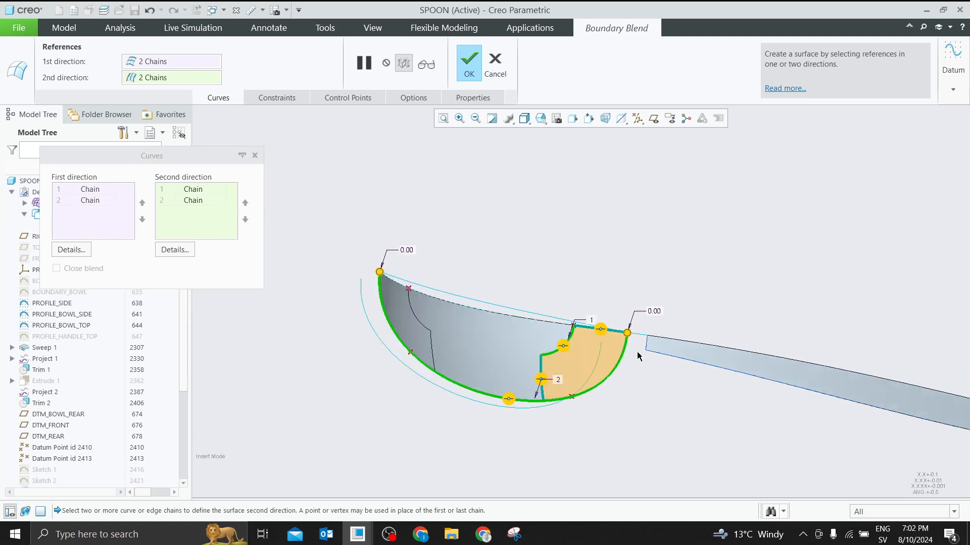
right_click(381, 274)
left_click(411, 294)
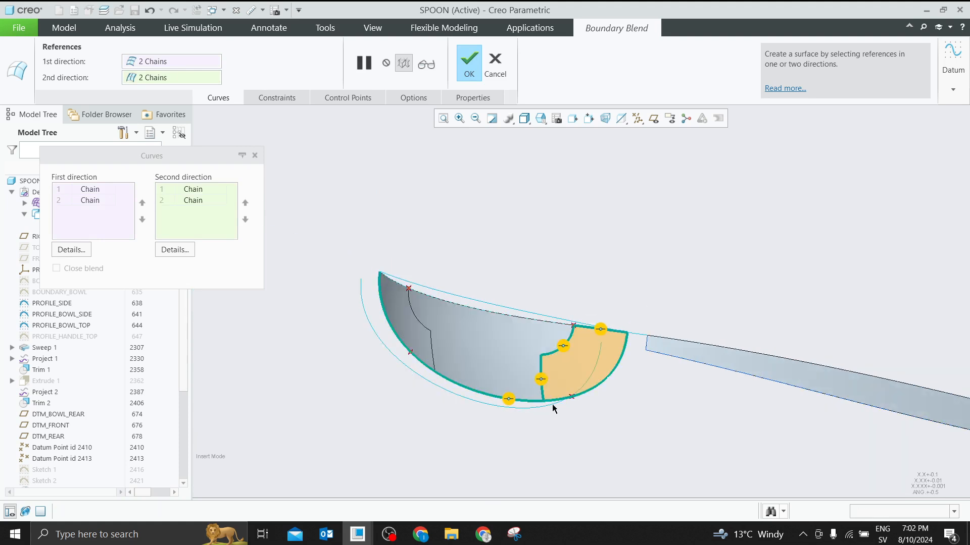
left_click(543, 402)
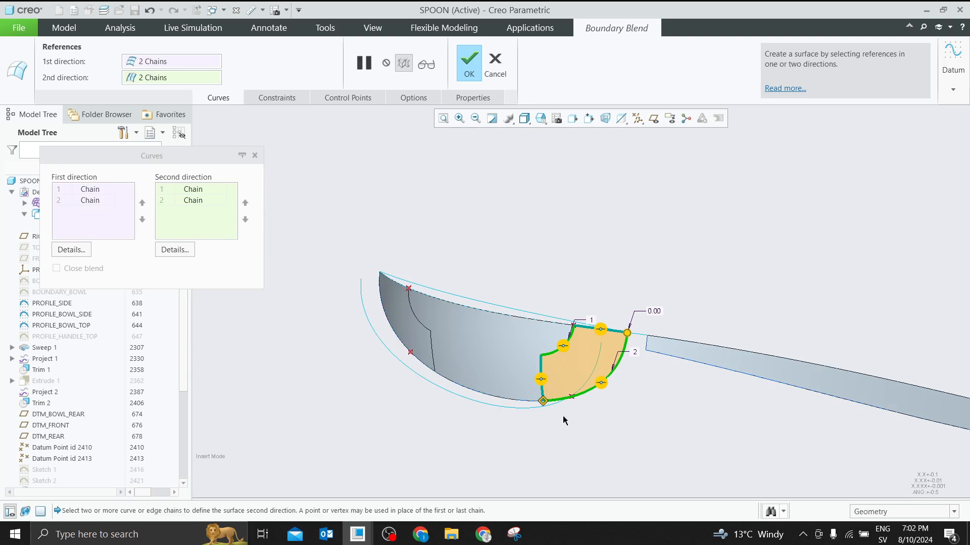
Set the boundary conditions to Normal on the side profile chain and Curvature on both edges shared with the central patch
right_click(601, 329)
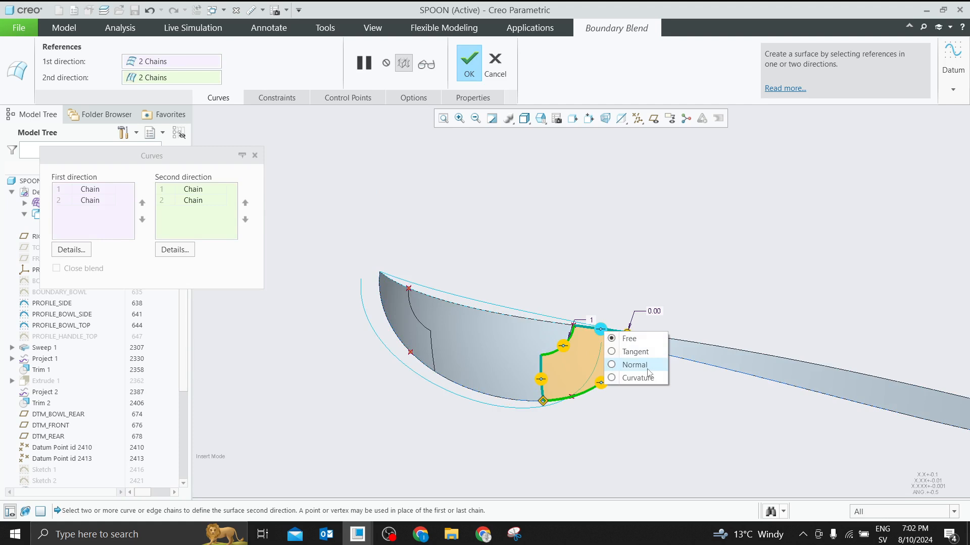
left_click(631, 363)
right_click(564, 346)
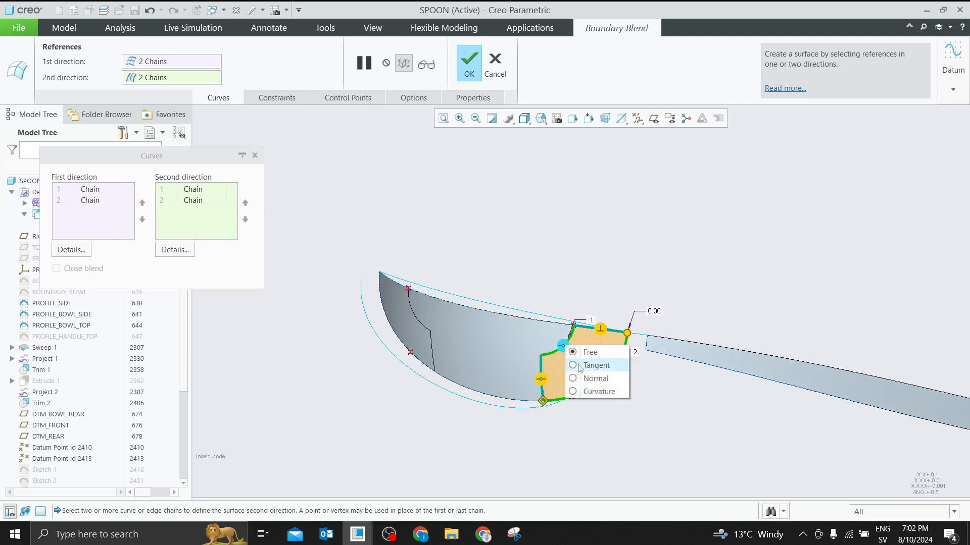
left_click(593, 392)
right_click(541, 379)
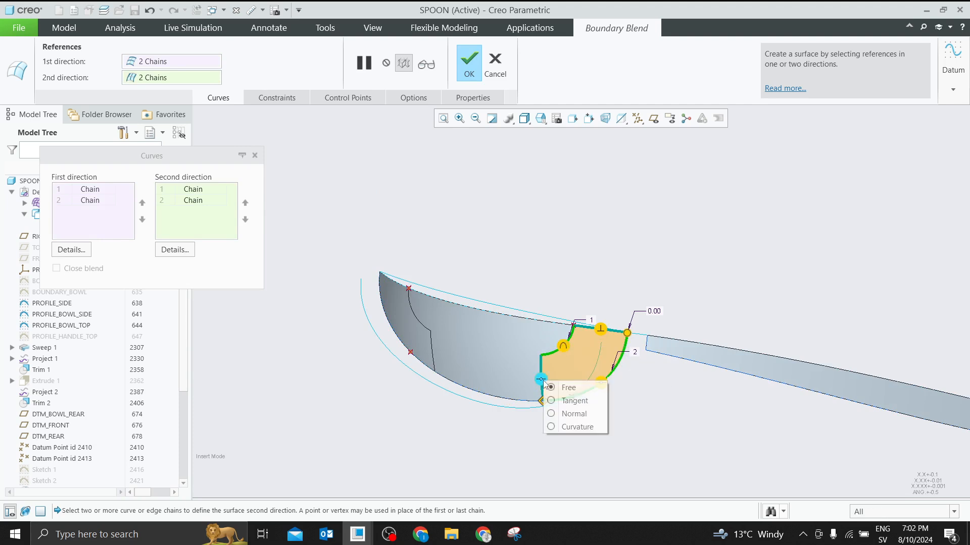
left_click(579, 428)
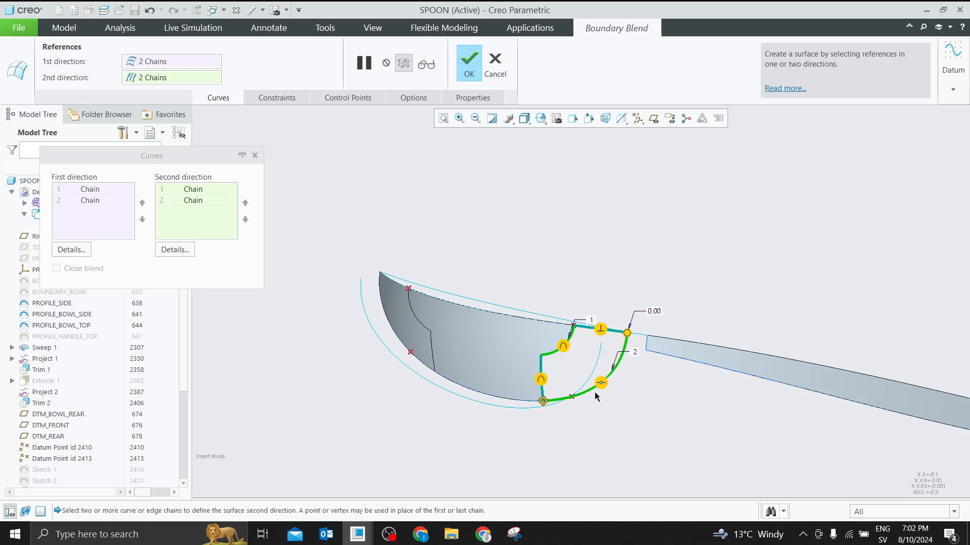
Change the boundary condition on the short straight shared edge to Tangent and complete the boundary blend
scroll(562, 364, "up", 1)
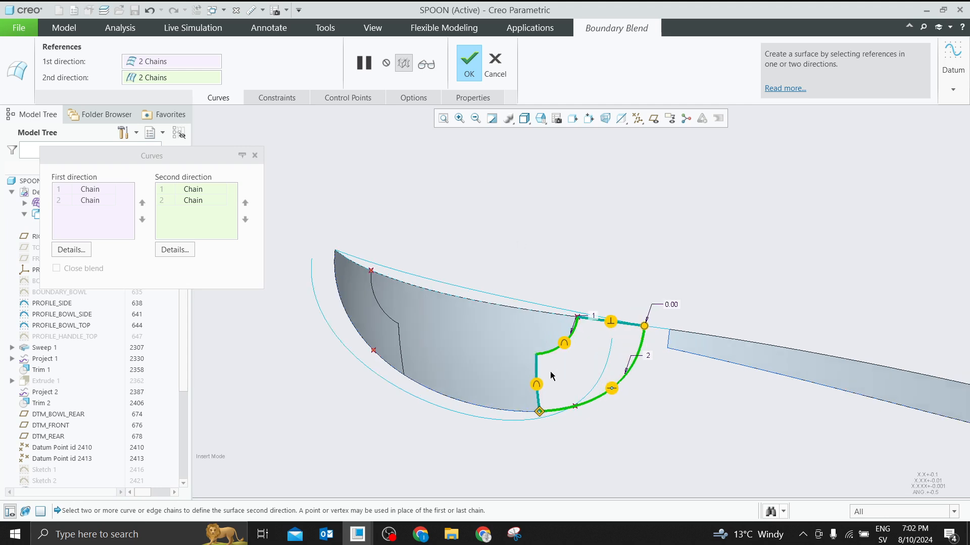
right_click(540, 386)
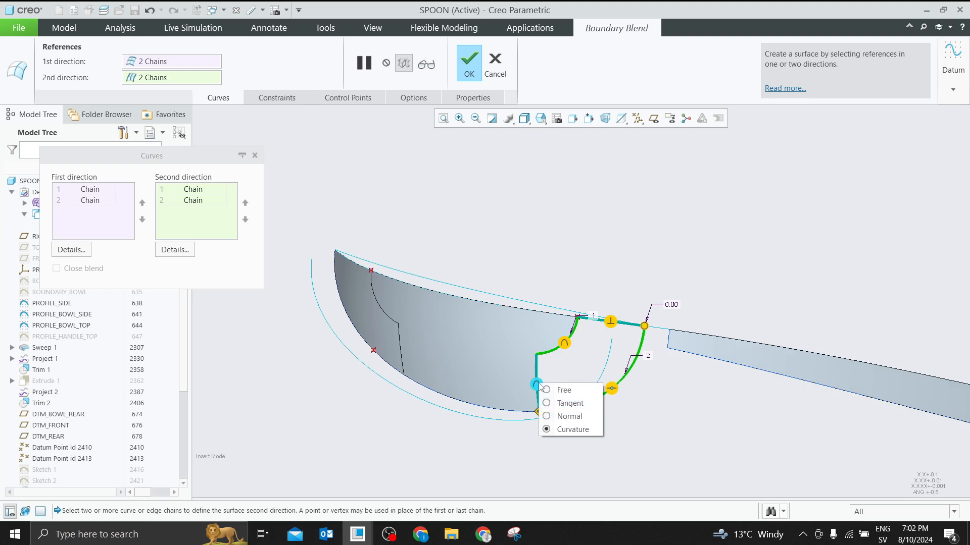
left_click(568, 415)
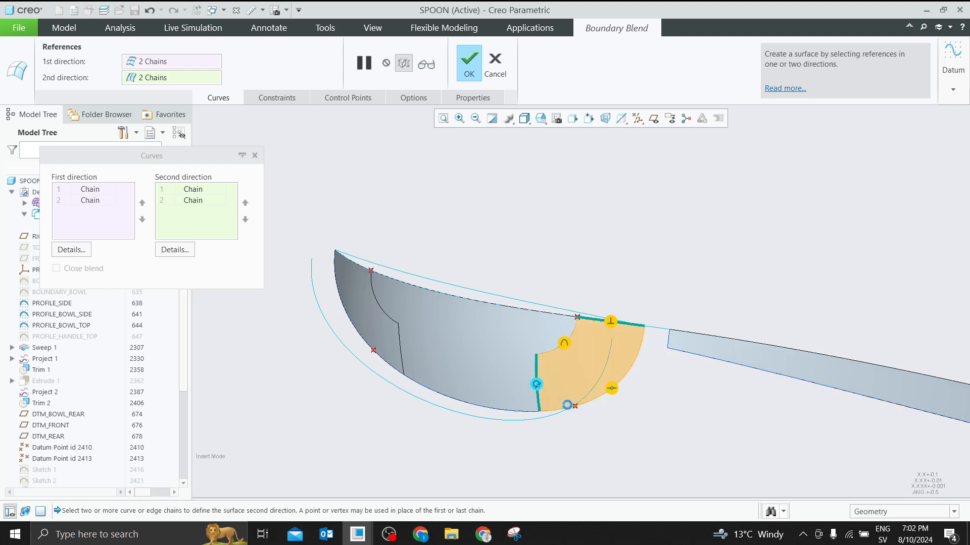
left_click(468, 70)
Move the insertion point below the TRIM_CONNECT feature and open that sketch for editing
scroll(599, 331, "up", 2)
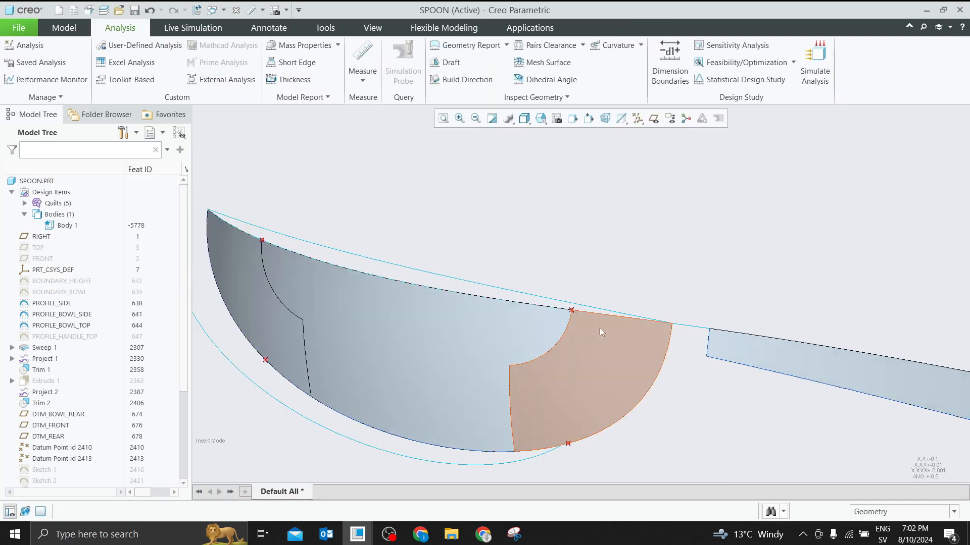
middle_click_drag(600, 331, 635, 256)
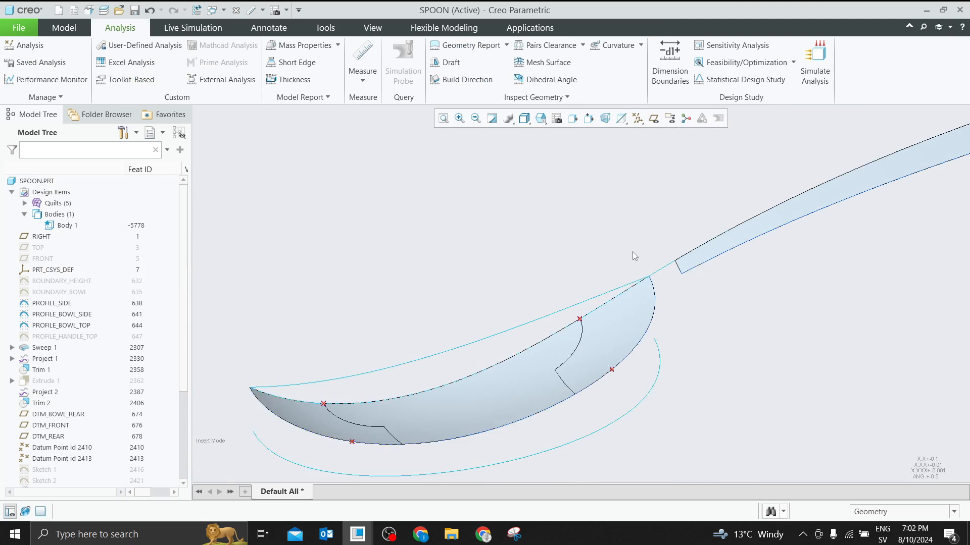
scroll(635, 256, "up", 3)
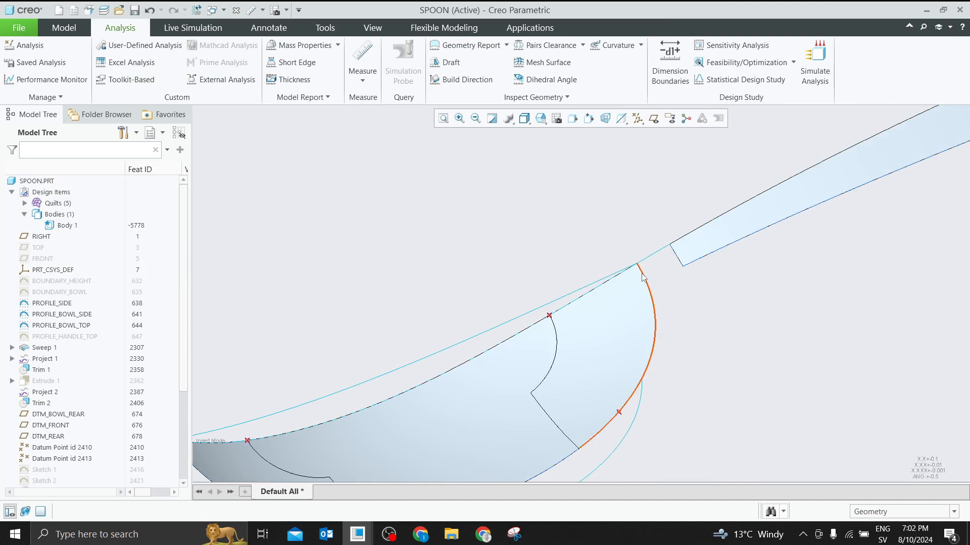
scroll(638, 268, "up", 2)
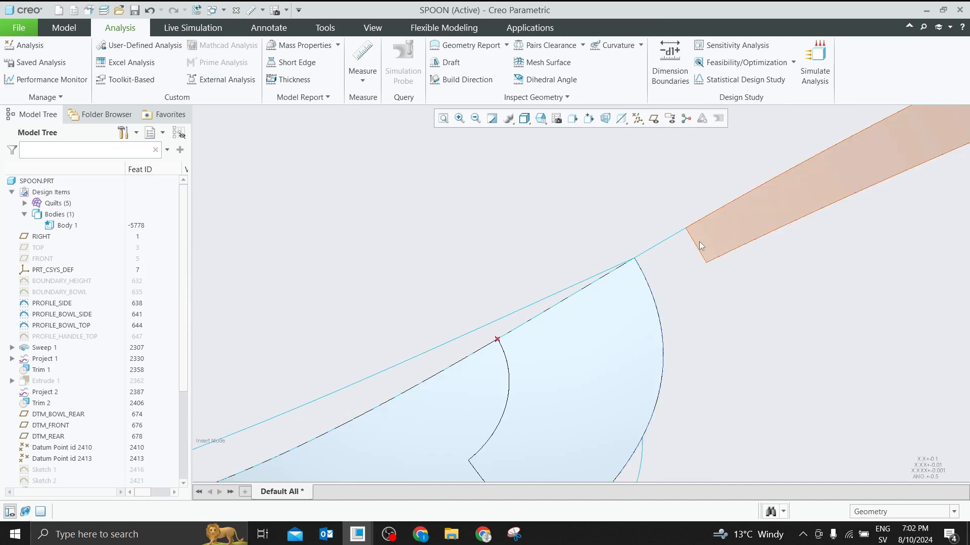
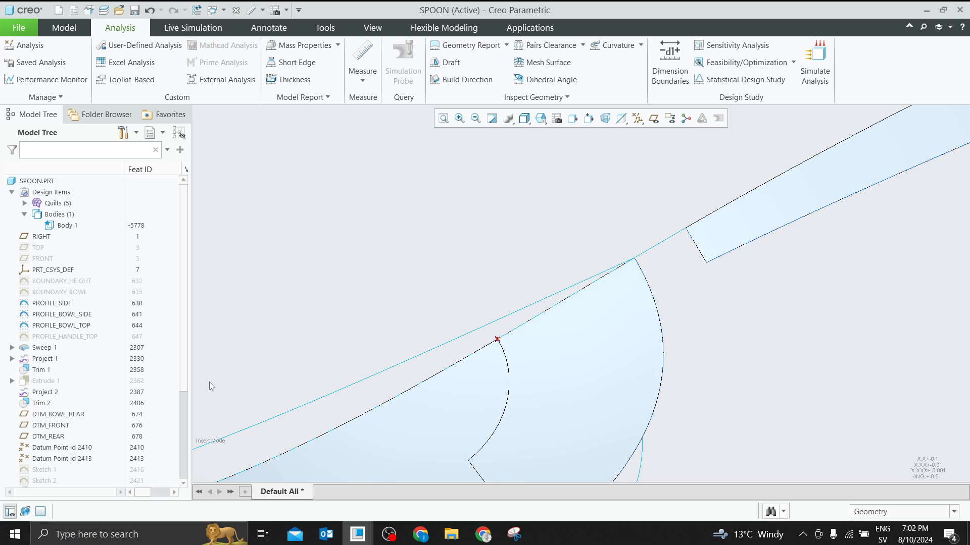
scroll(174, 455, "down", 4)
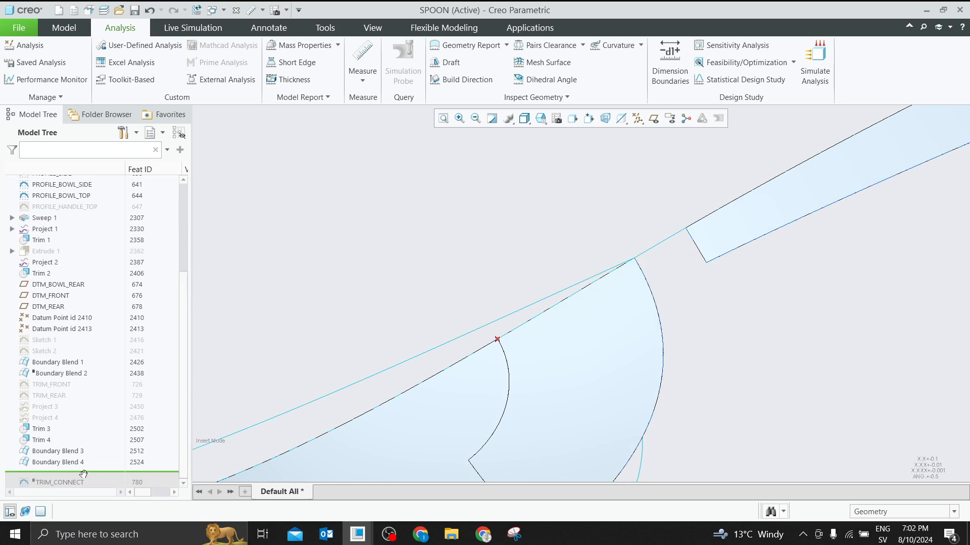
left_click_drag(83, 473, 76, 485)
left_click(66, 473)
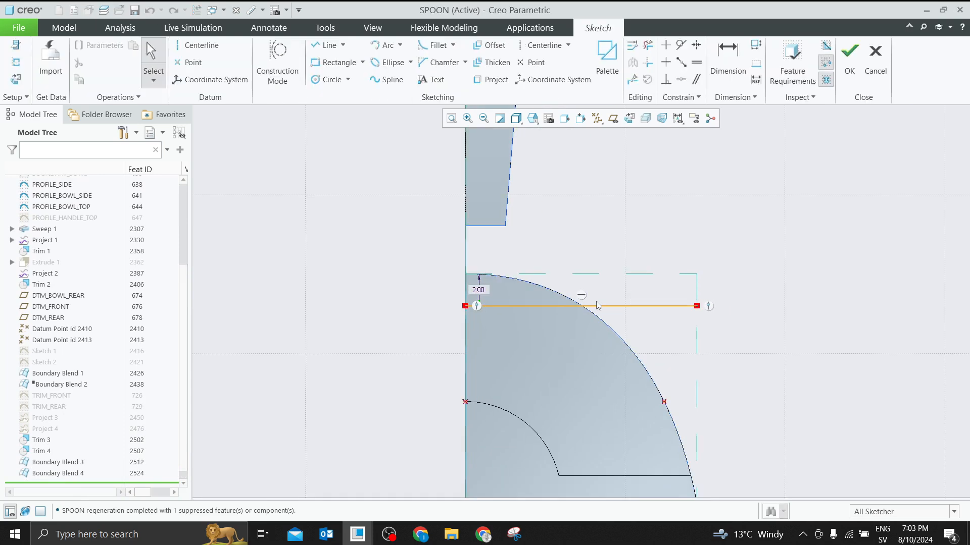
scroll(473, 306, "up", 2)
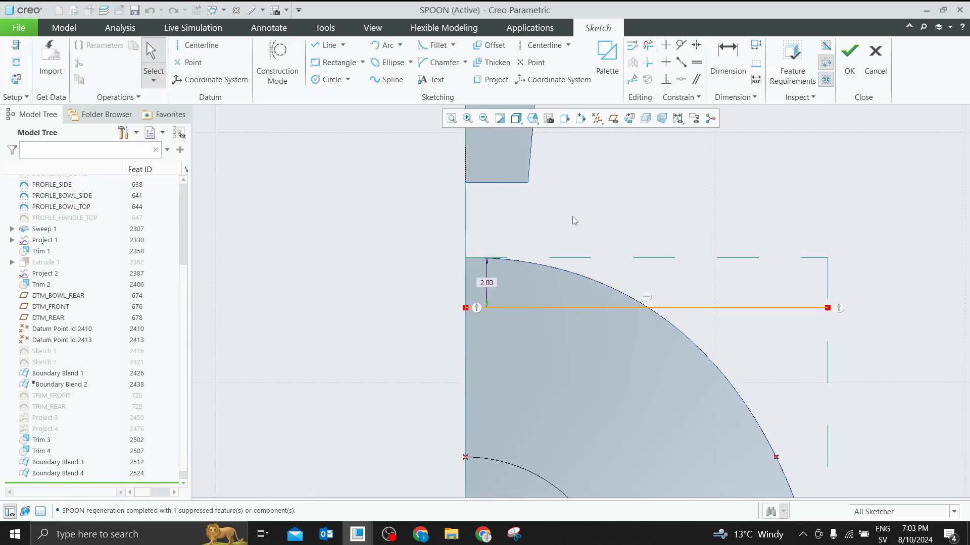
Switch to Snipping Tool and capture the sketch area around the handle end and the bowl's rear edge
left_click(513, 527)
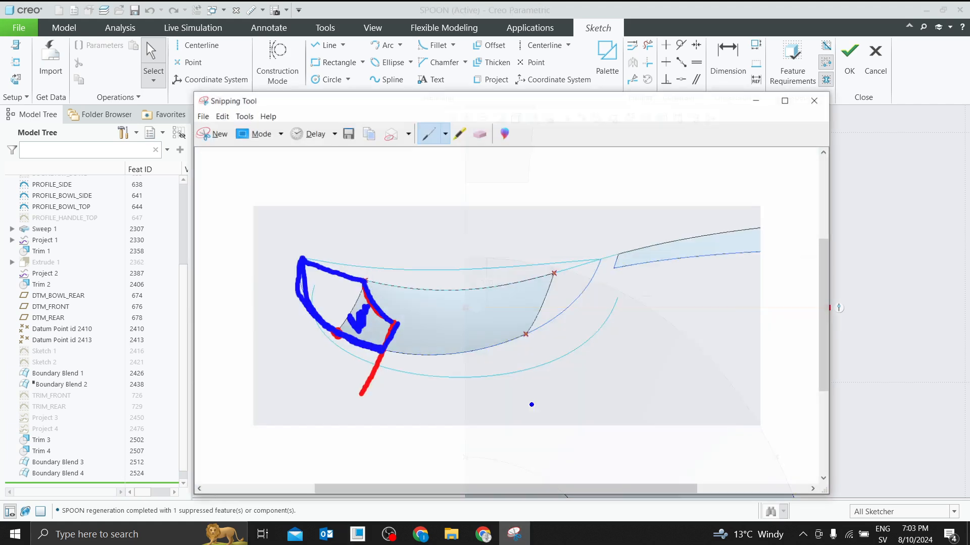
left_click(217, 128)
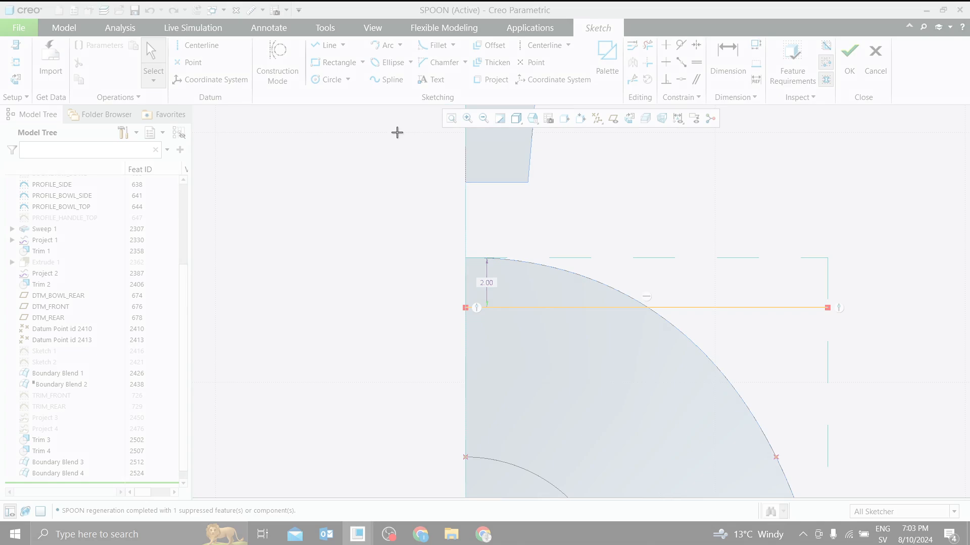
left_click_drag(389, 124, 834, 459)
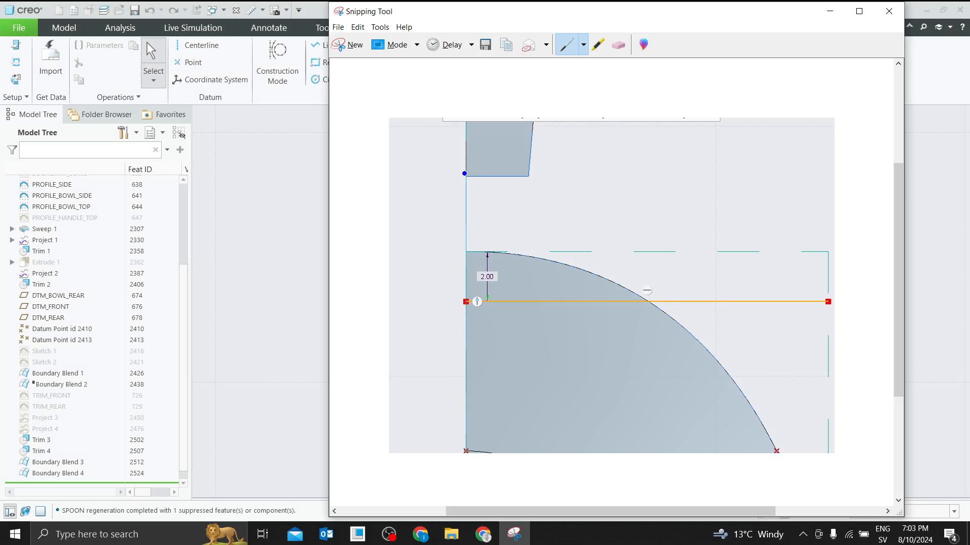
Outline the four-sided connecting patch between handle and bowl on the snip, mark its corner at the handle edge, and return to Creo
left_click_drag(464, 173, 528, 176)
left_click_drag(472, 301, 643, 305)
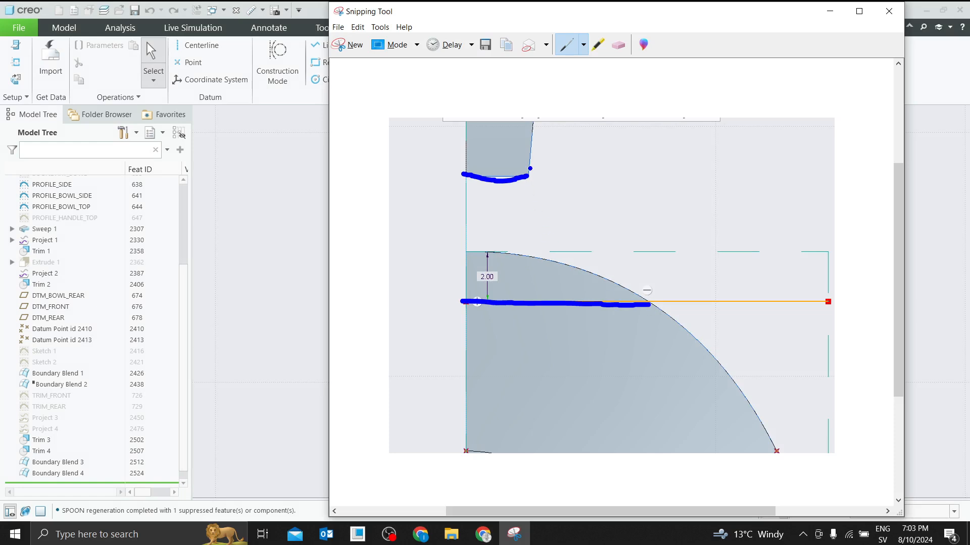
mouse_move(532, 176)
left_mouse_down()
mouse_move(546, 222)
mouse_move(654, 304)
left_mouse_up()
mouse_move(465, 175)
left_mouse_down()
mouse_move(474, 191)
mouse_move(465, 306)
left_mouse_up()
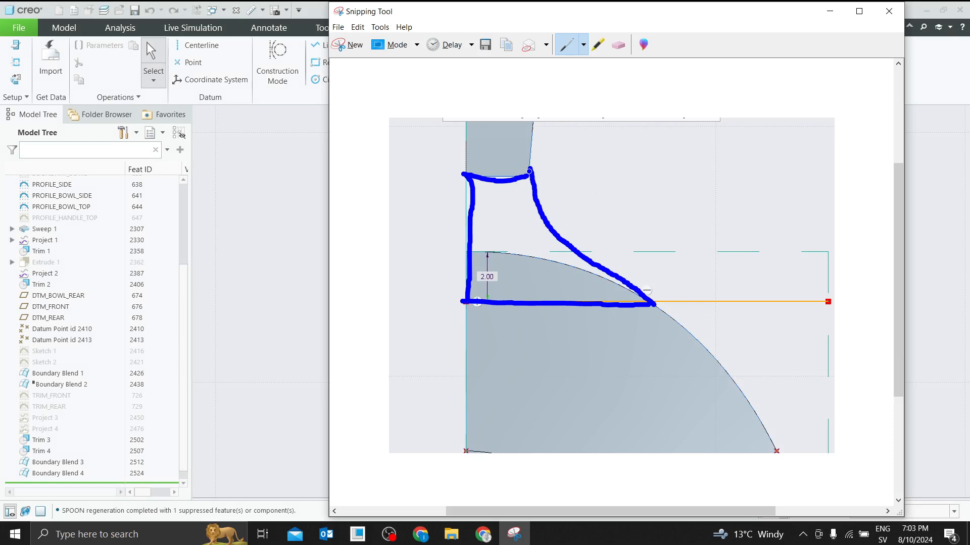
mouse_move(530, 172)
left_mouse_down()
mouse_move(527, 155)
mouse_move(550, 164)
mouse_move(534, 145)
left_mouse_up()
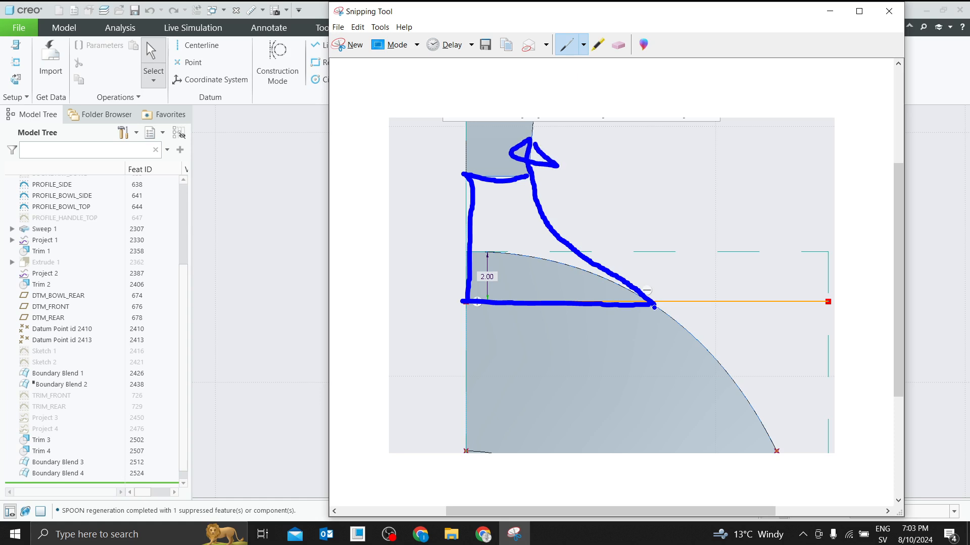
left_click(830, 11)
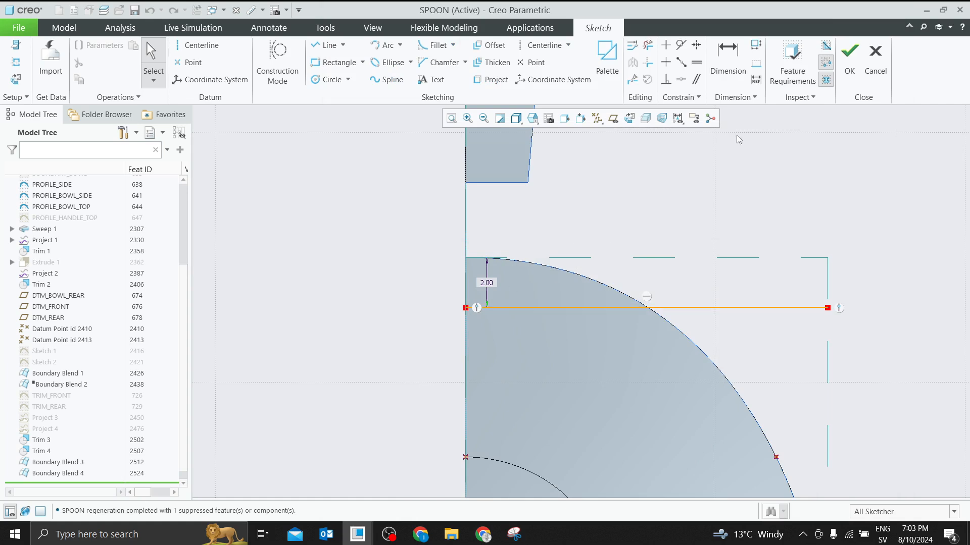
Accept the TRIM_CONNECT sketch and project it onto the handle-side bowl patch along the TOP plane direction
left_click(849, 56)
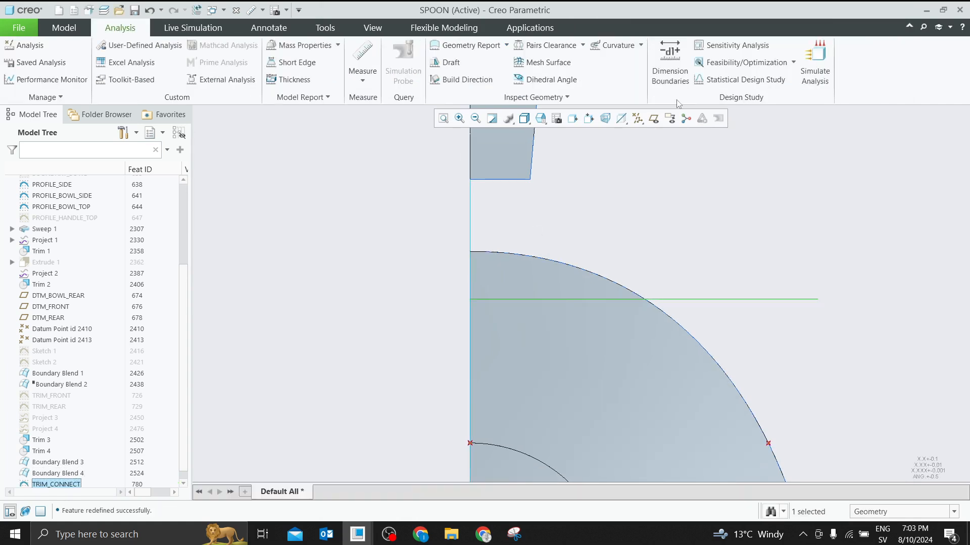
left_click(64, 31)
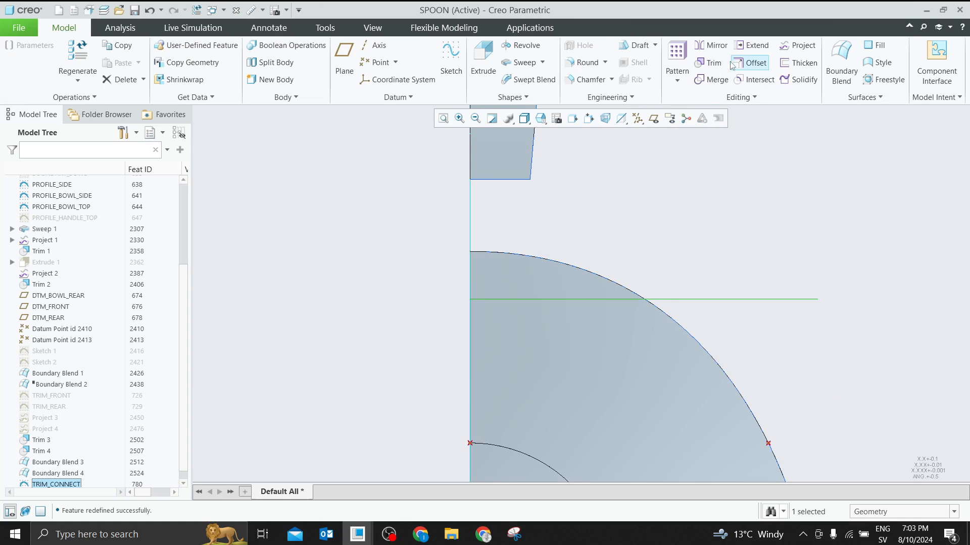
left_click(798, 45)
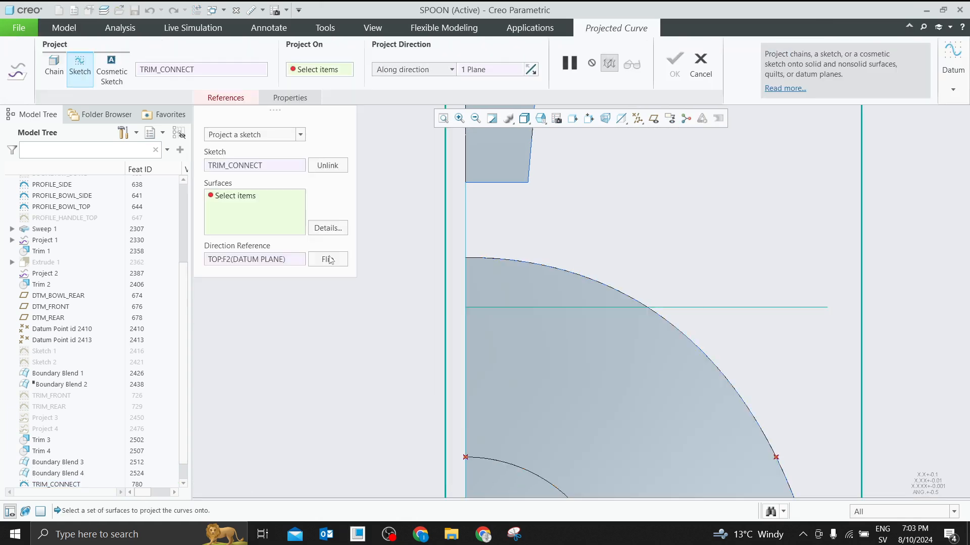
left_click(229, 206)
left_click(484, 281)
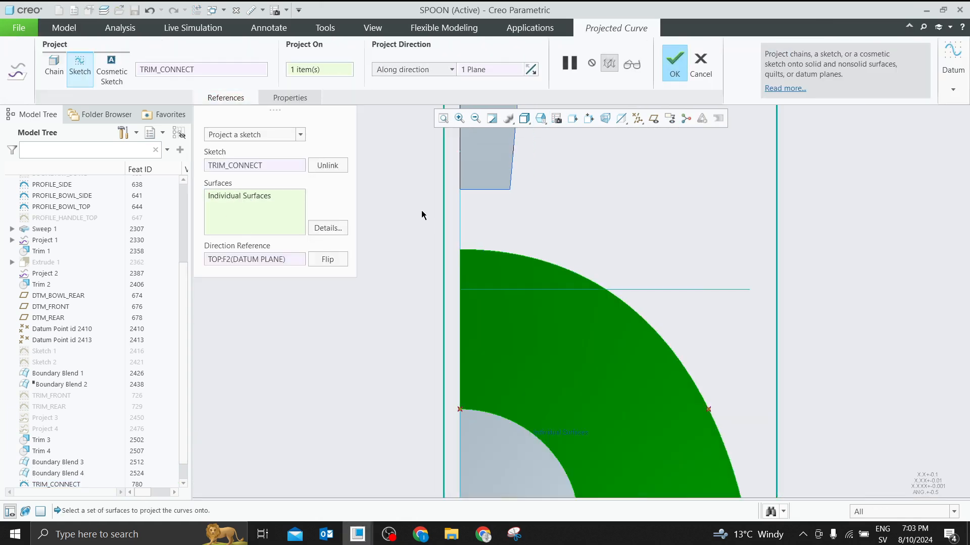
mouse_move(421, 210)
middle_mouse_down()
mouse_move(468, 269)
mouse_move(511, 275)
mouse_move(419, 236)
mouse_move(451, 287)
middle_mouse_up()
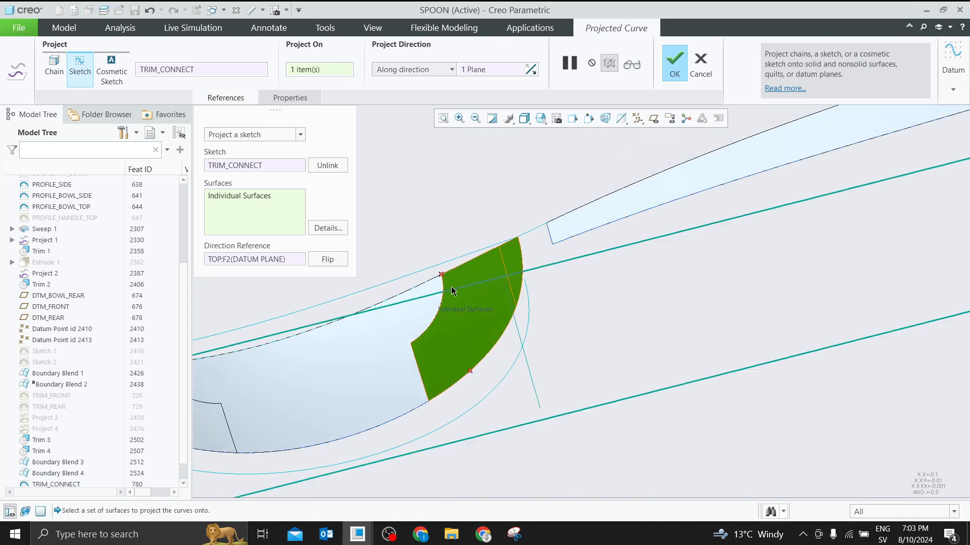
left_click(674, 63)
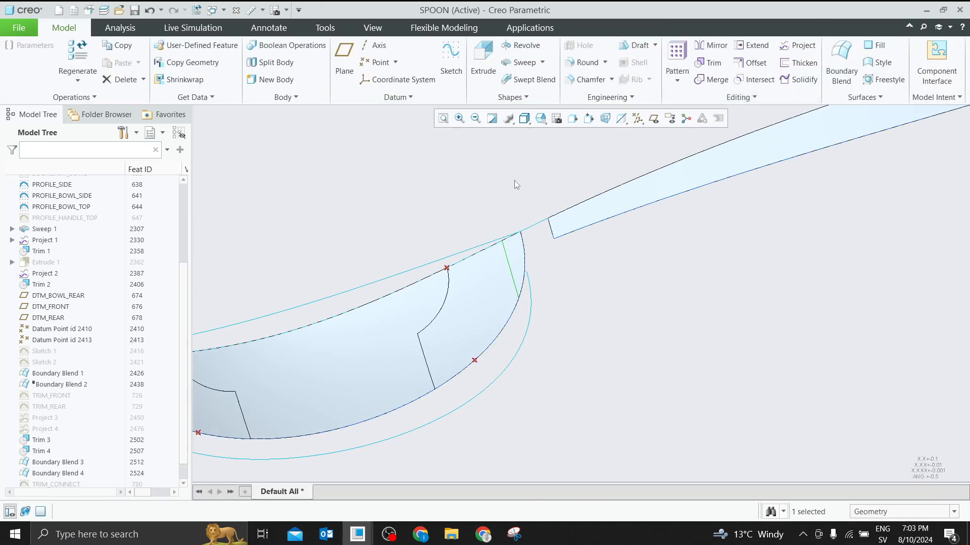
Trim the handle-side bowl patch with the projected TRIM_CONNECT curve, keeping the bowl side
left_click(493, 268)
left_click(710, 63)
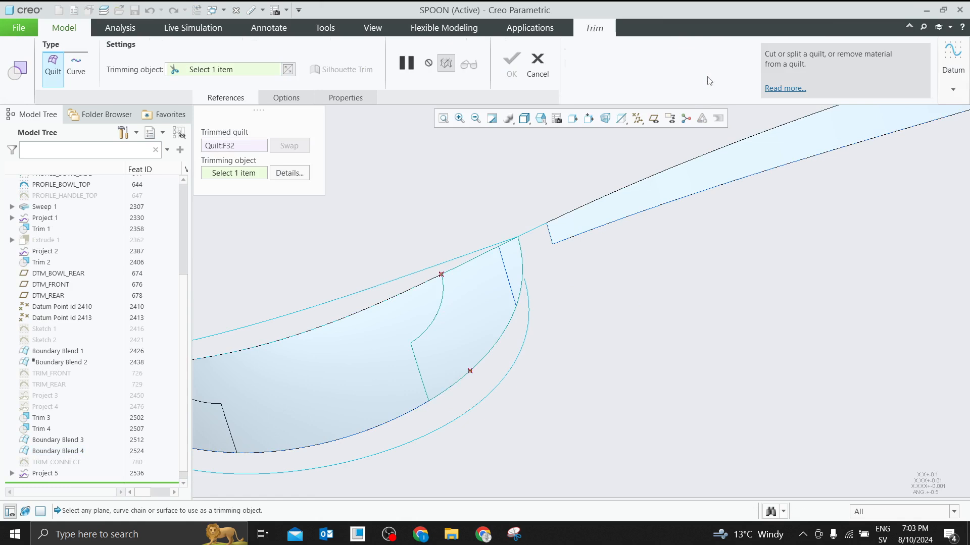
left_click(507, 270)
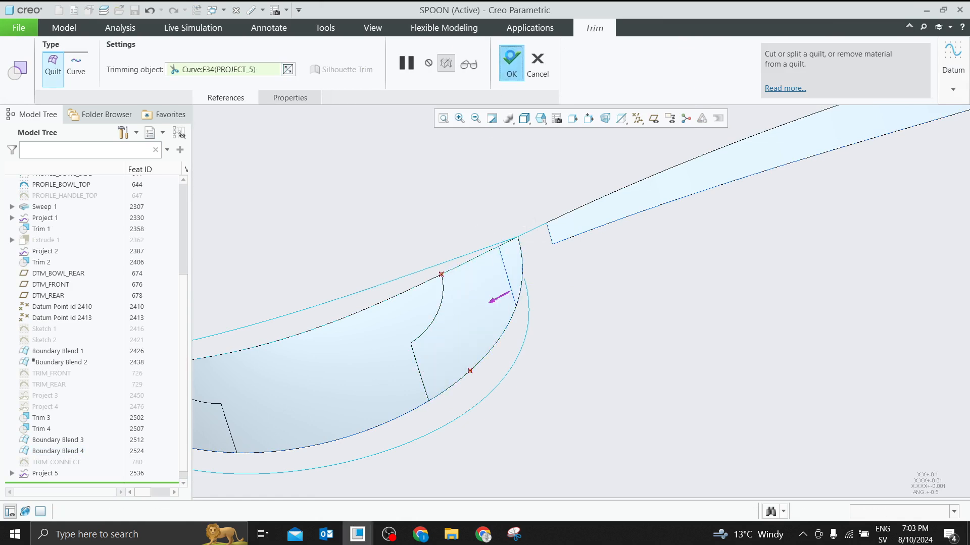
left_click(512, 63)
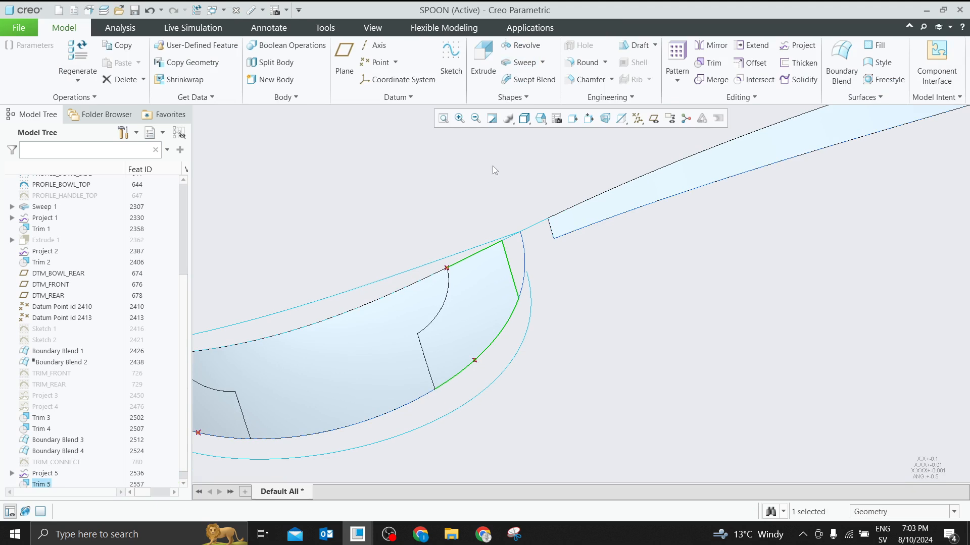
Hide the Project 2 and Project 5 curves around the bowl's trimmed rear end
left_click(525, 277)
left_click(368, 260)
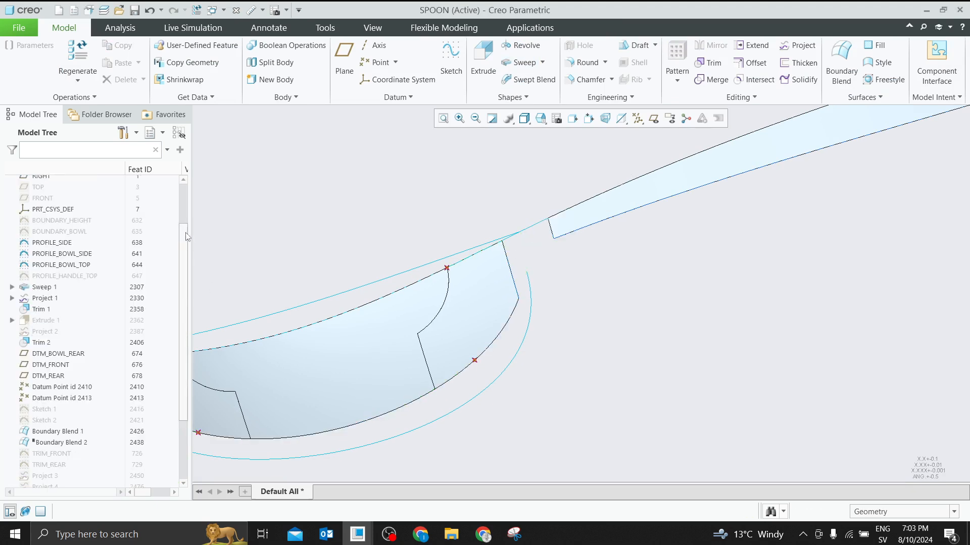
scroll(47, 454, "down", 3)
left_click(45, 462)
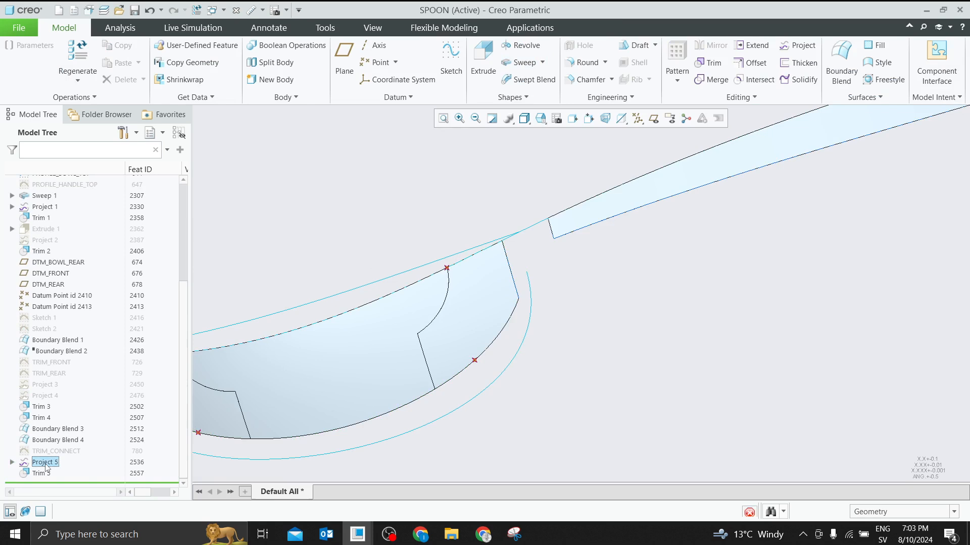
left_click(70, 430)
scroll(505, 233, "down", 2)
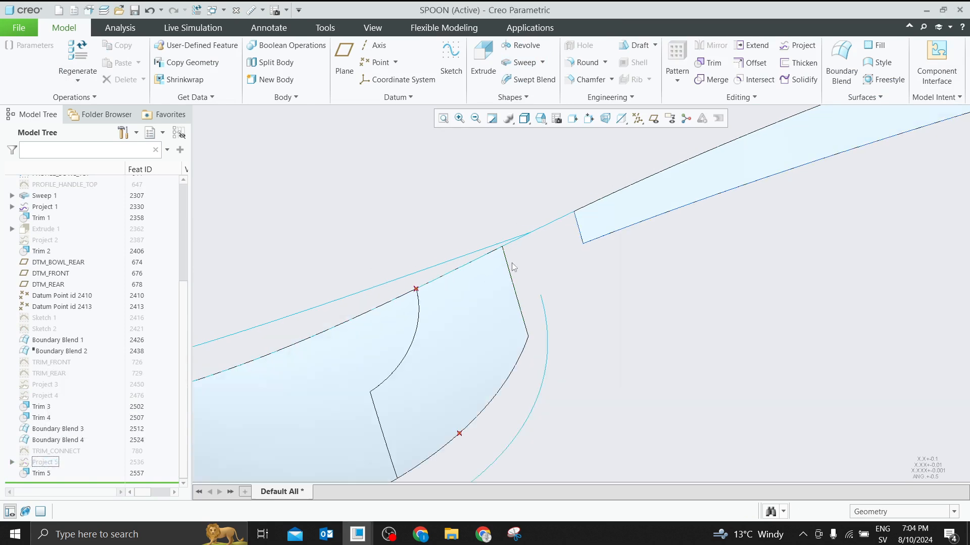
Start a spline curve through points from the trimmed bowl patch's outer corner to the handle end's outer corner
left_click(578, 231)
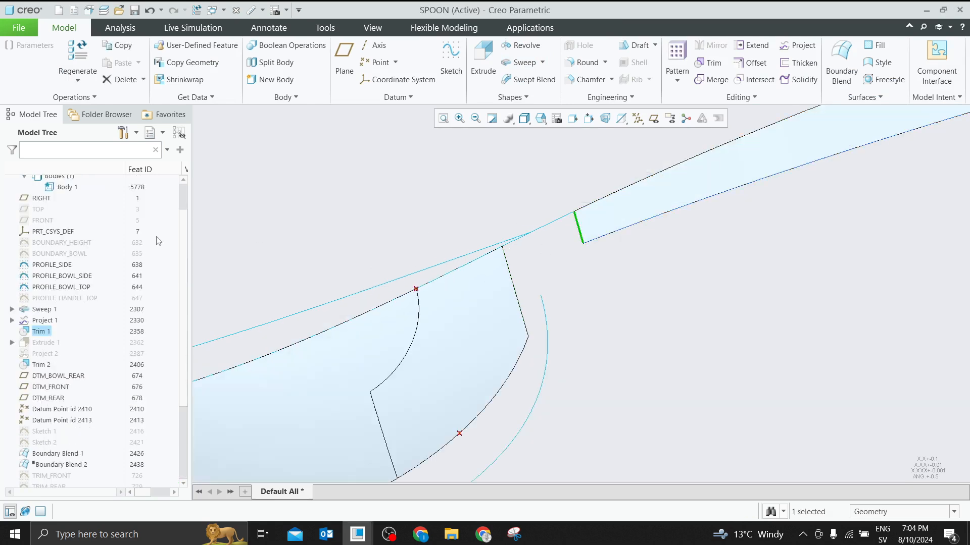
left_click(424, 220)
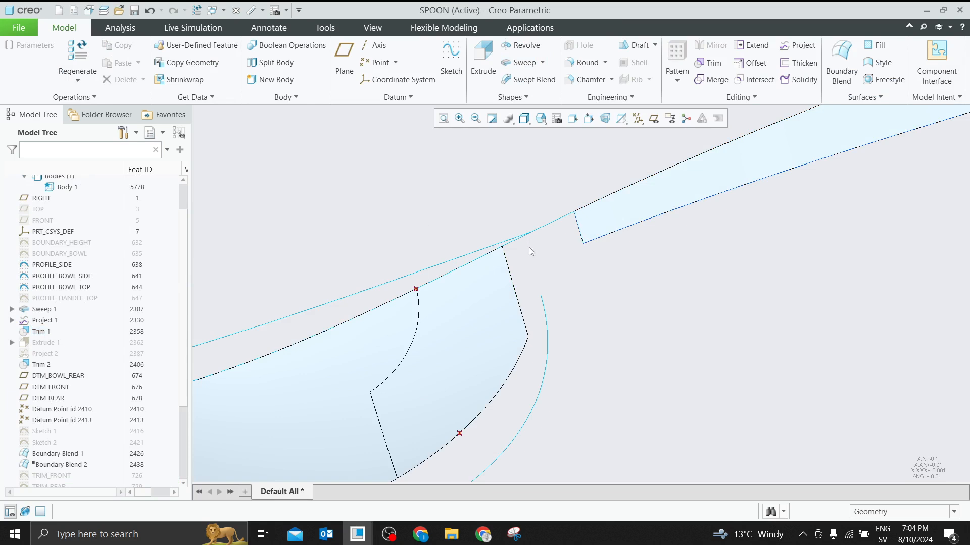
scroll(528, 247, "down", 1)
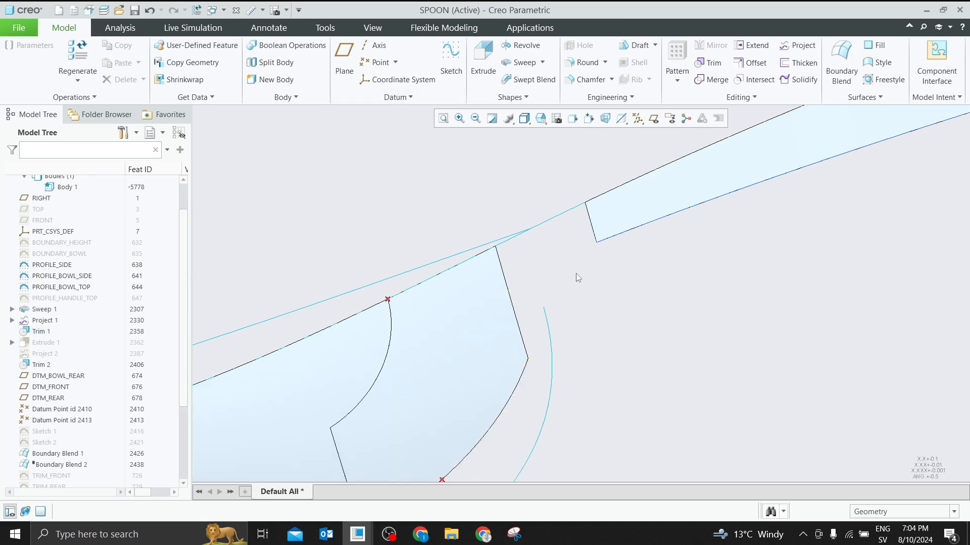
left_click(395, 62)
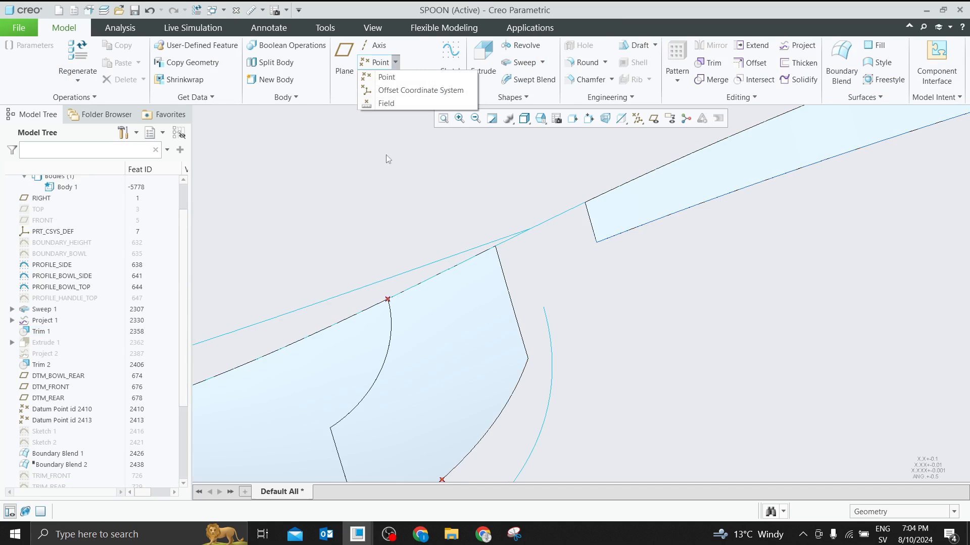
left_click(395, 97)
mouse_move(414, 111)
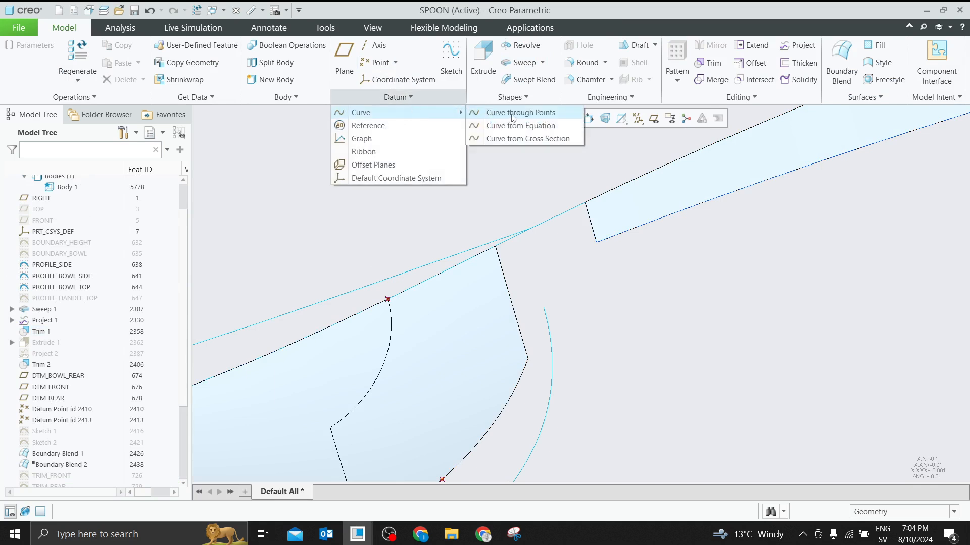
left_click(500, 112)
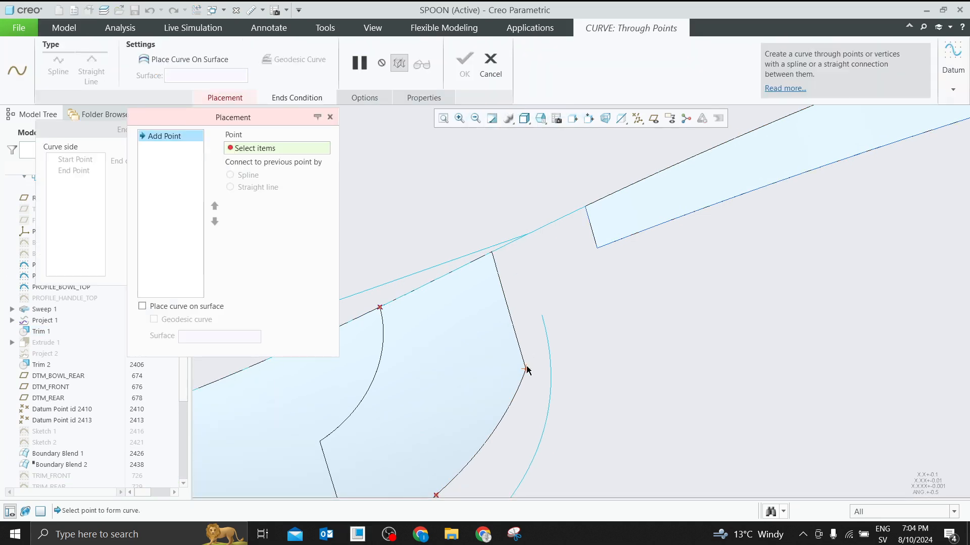
left_click(526, 370)
left_click(595, 248)
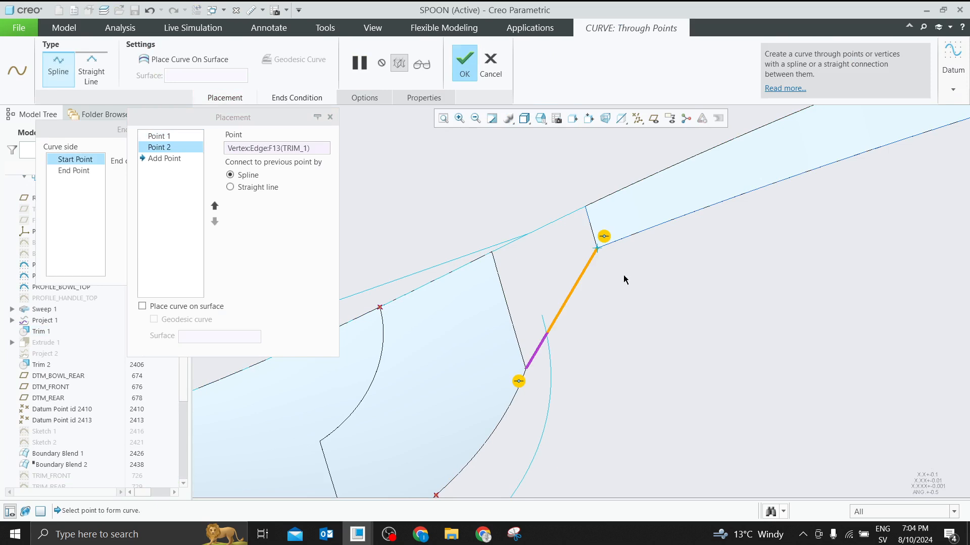
Make the curve's handle end tangent to the handle's outer edge
right_click(605, 240)
left_click(645, 255)
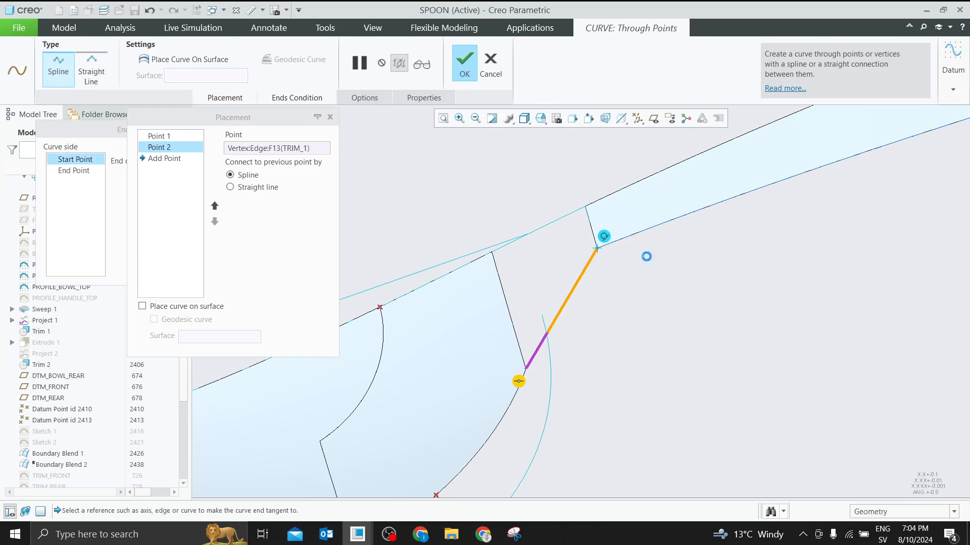
left_click(672, 224)
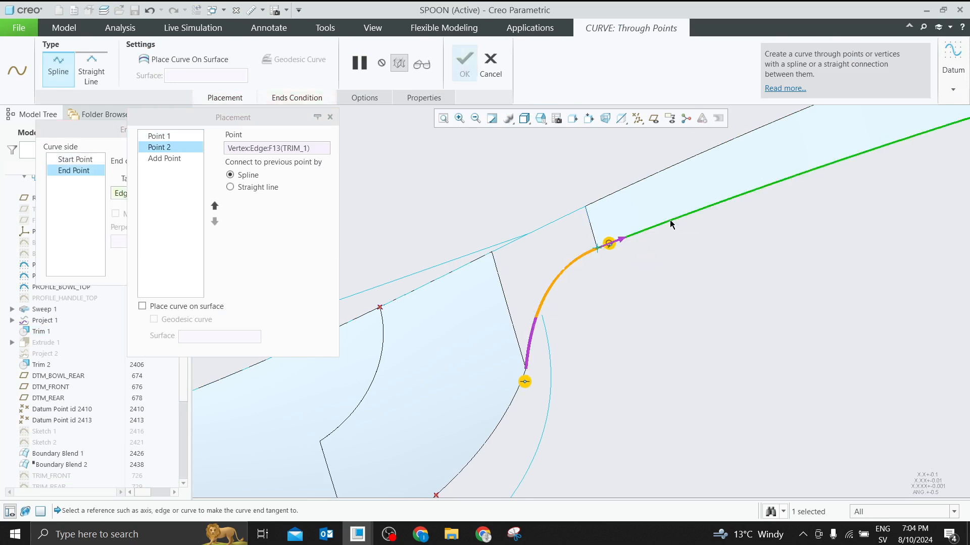
Make the curve's start tangent to the trimmed bowl patch's outer edge, flip the tangent direction, and accept the curve
right_click(526, 385)
left_click(541, 401)
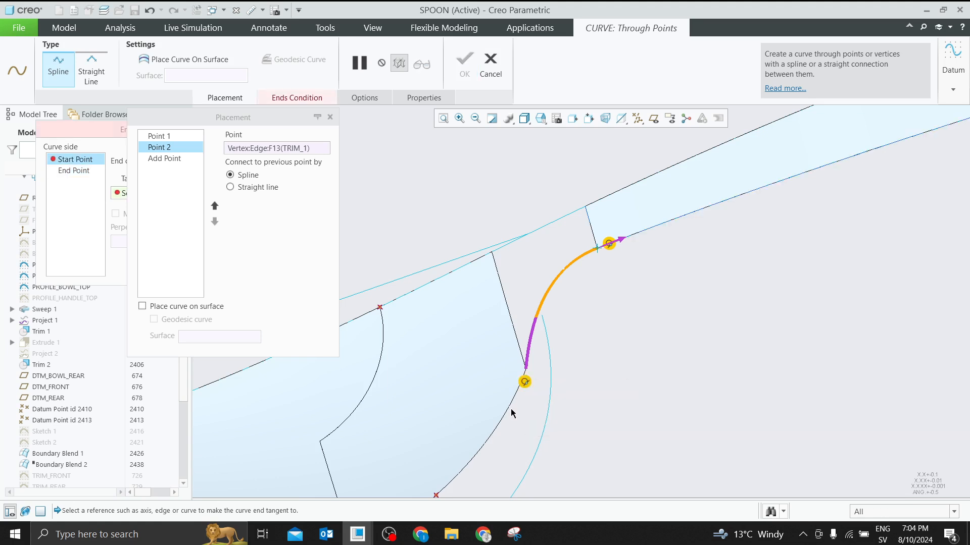
right_click(526, 384)
left_click(542, 399)
mouse_move(553, 380)
middle_mouse_down()
mouse_move(576, 349)
mouse_move(559, 320)
mouse_move(528, 329)
mouse_move(548, 362)
middle_mouse_up()
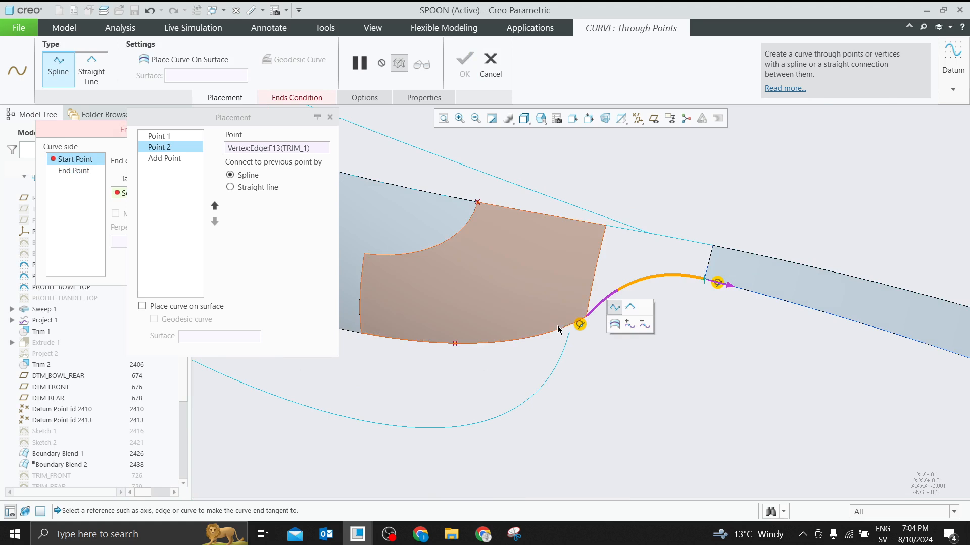
left_click(301, 103)
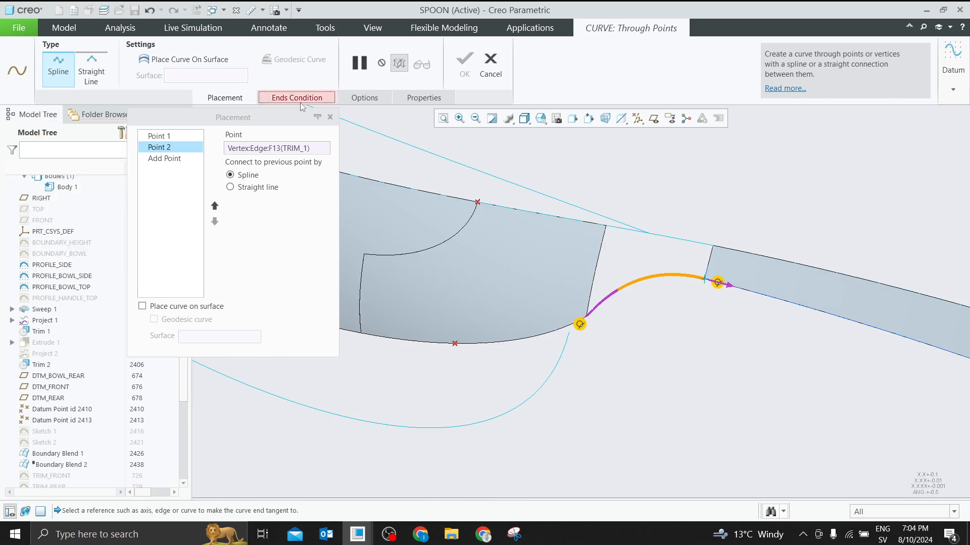
left_click(303, 101)
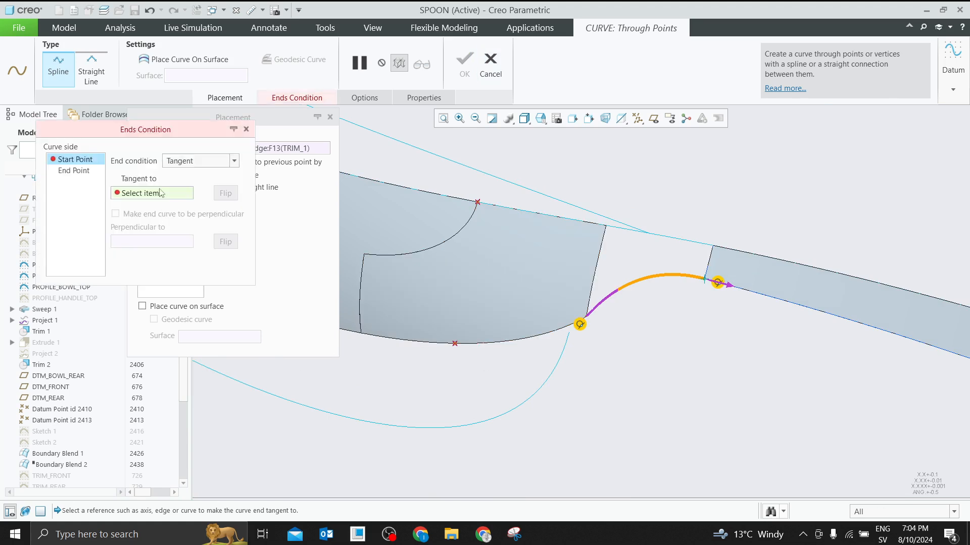
left_click(536, 337)
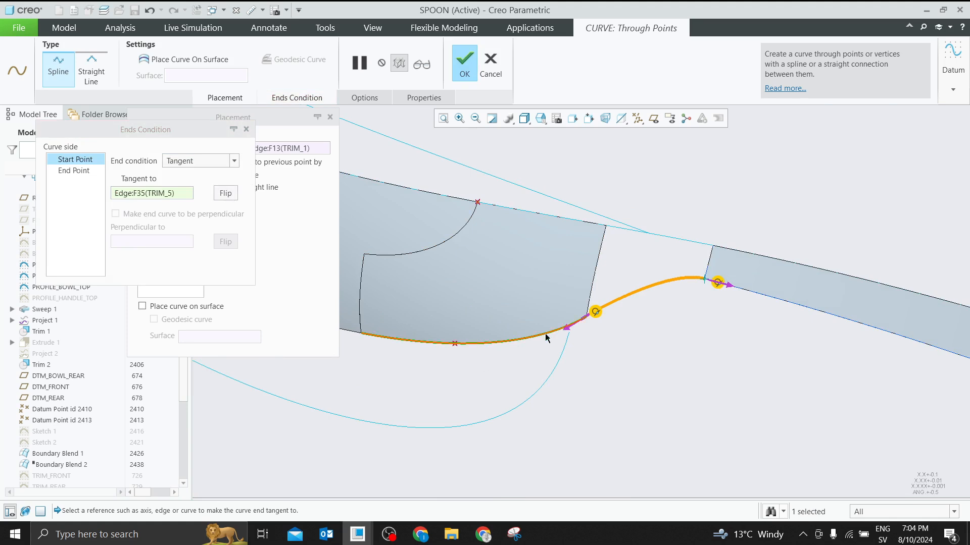
scroll(550, 331, "up", 2)
left_click(592, 325)
scroll(520, 368, "down", 2)
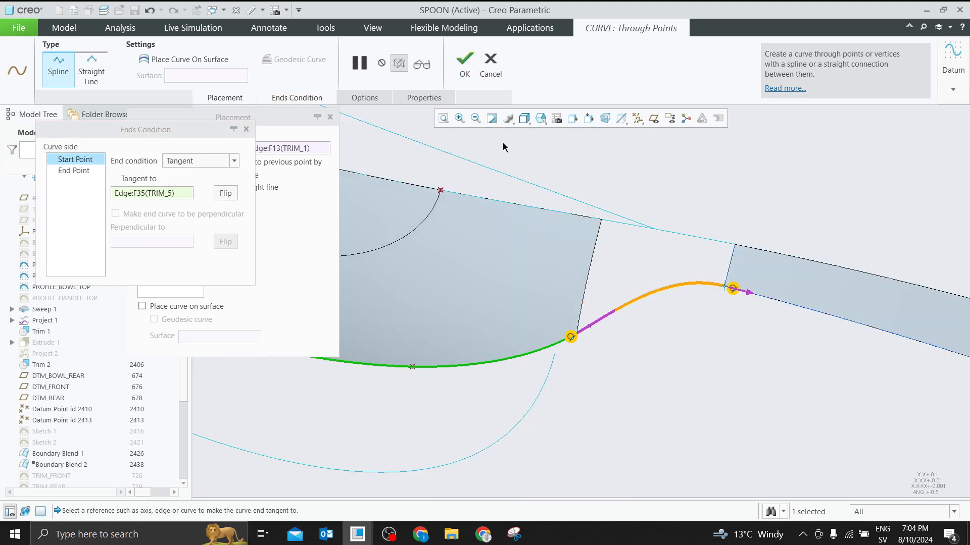
left_click(461, 70)
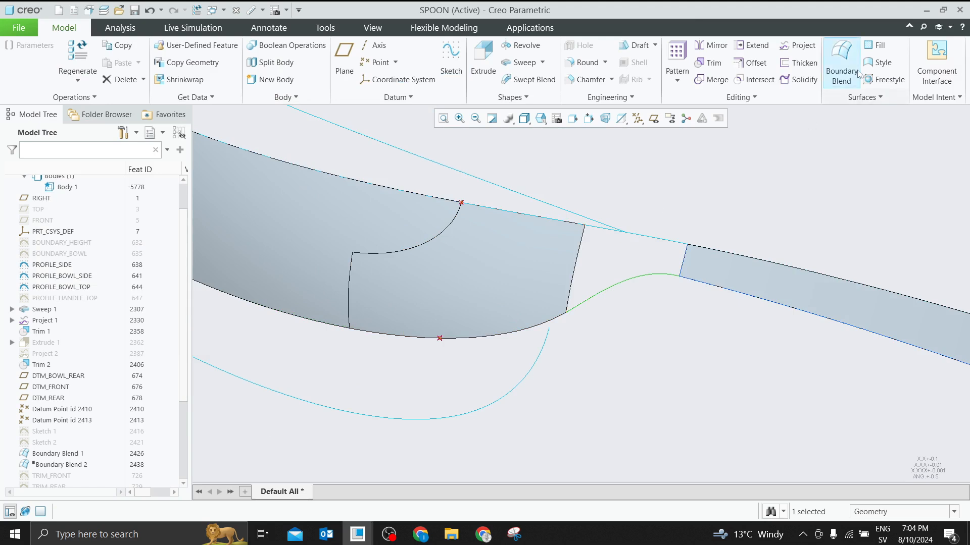
Start a boundary blend between the connecting curve and the upper profile curve, trimming the profile chain to the gap between bowl and handle
left_click(842, 59)
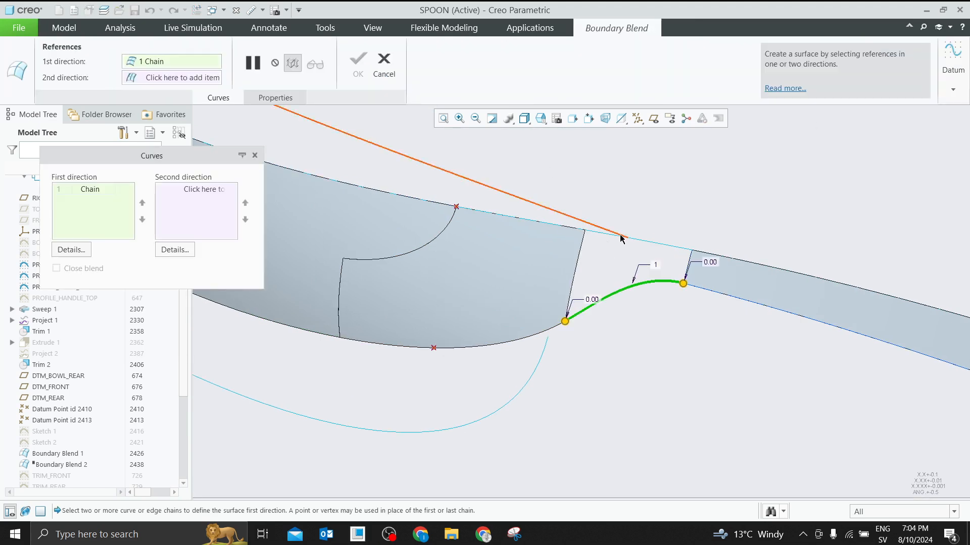
left_click(618, 238, "ctrl")
scroll(487, 326, "up", 5)
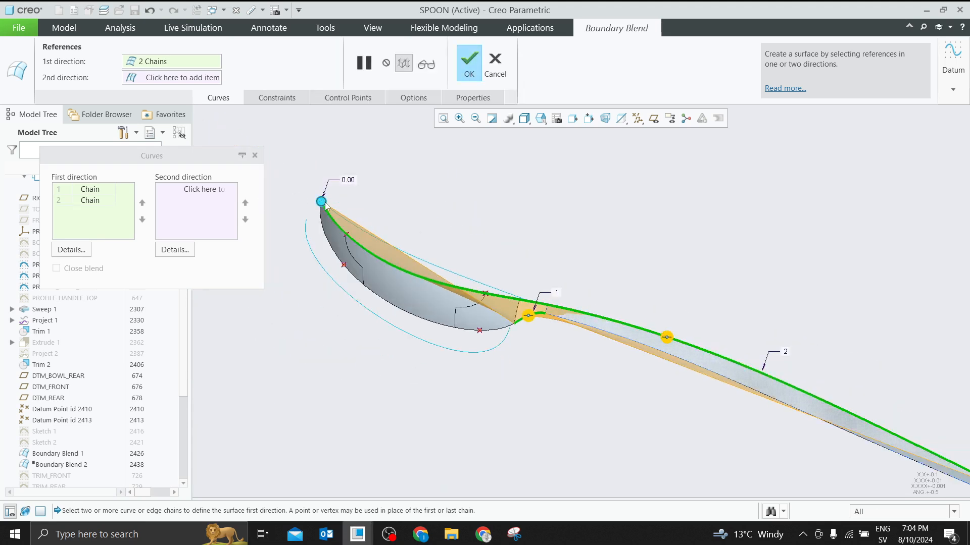
right_click(325, 203)
left_click(342, 224)
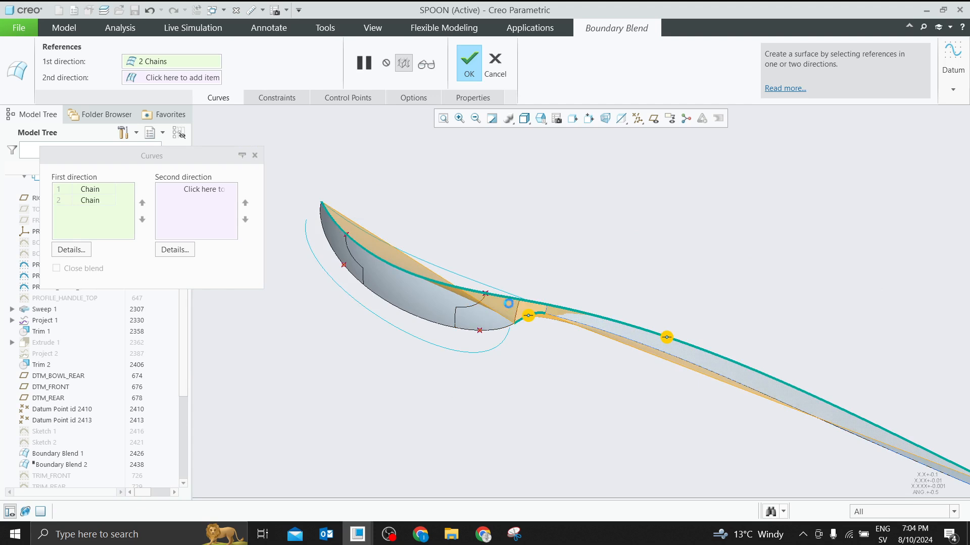
scroll(480, 293, "up", 3)
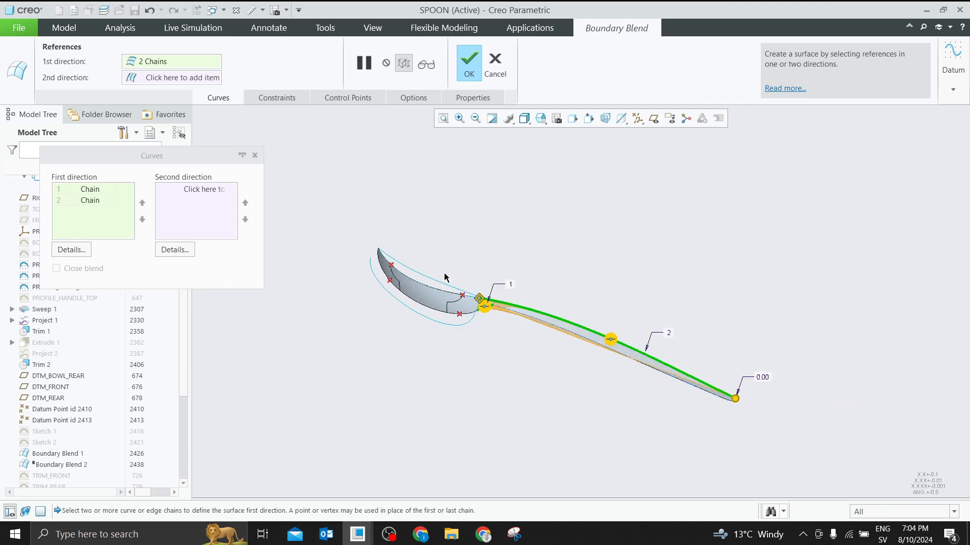
right_click(734, 398)
left_click(764, 421)
scroll(463, 303, "down", 8)
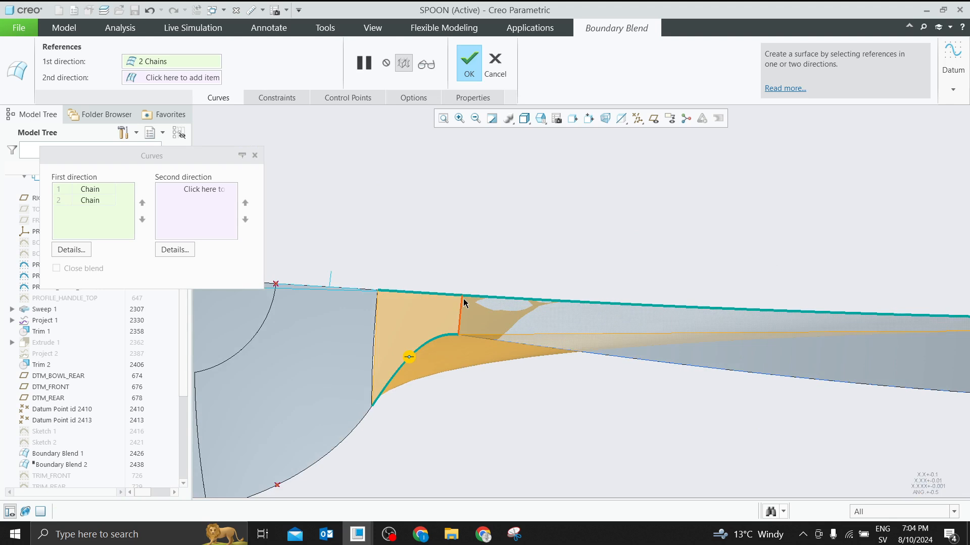
scroll(469, 303, "up", 4)
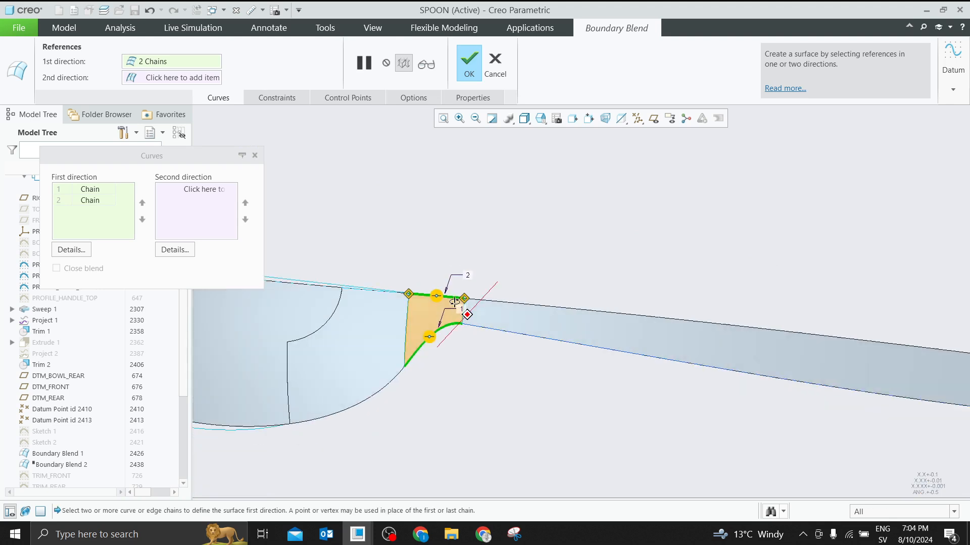
Add the handle's end edge and the bowl patch's trimmed edge as the blend's second-direction chains
left_click(206, 200)
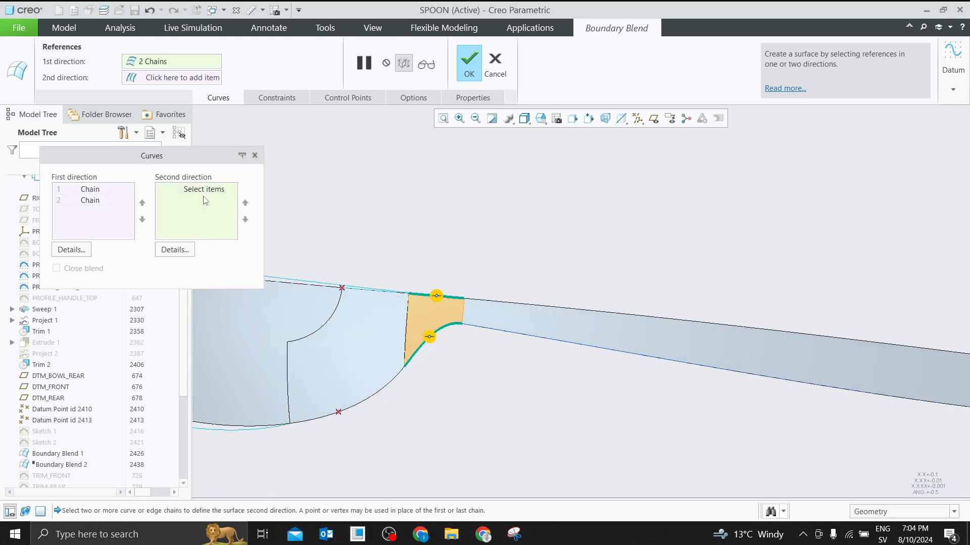
left_click(407, 326)
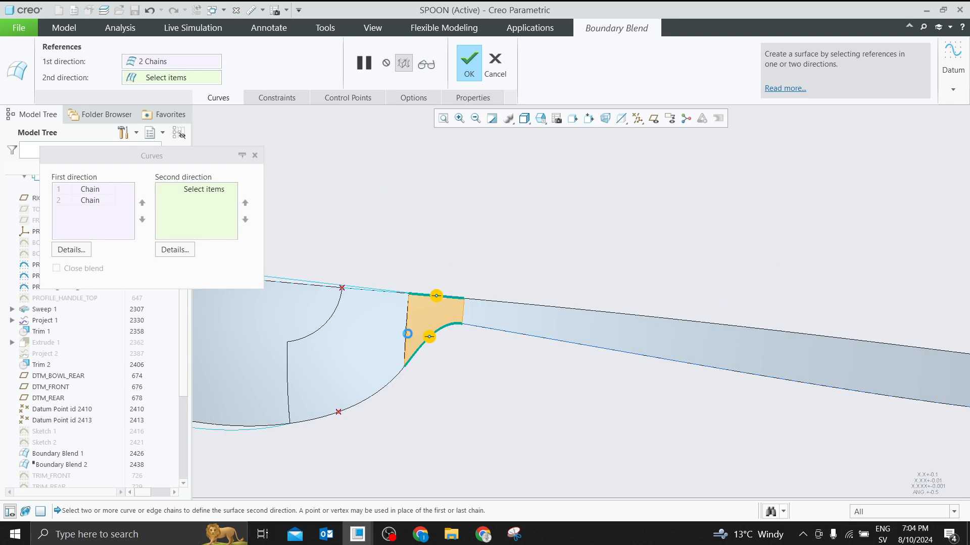
left_click(463, 311)
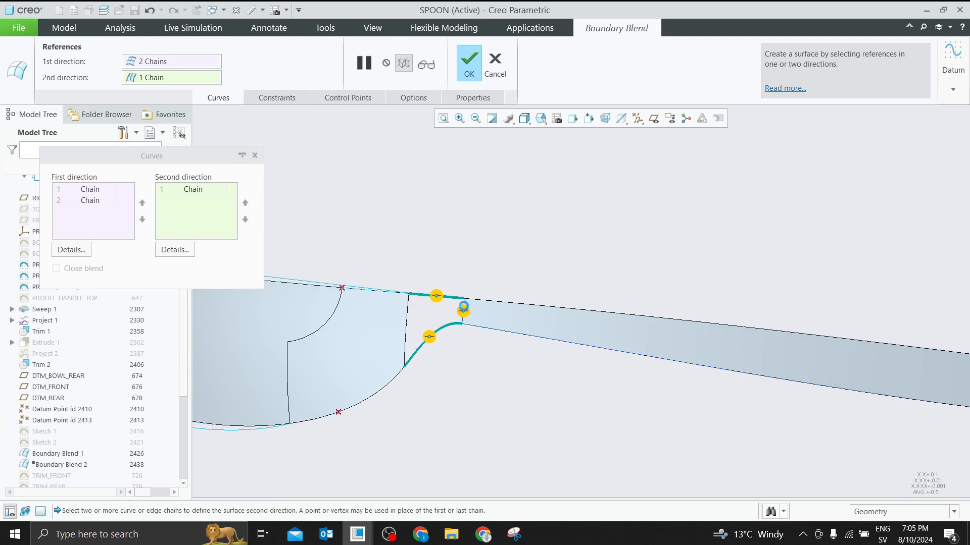
left_click(406, 330, "ctrl")
scroll(447, 314, "down", 2)
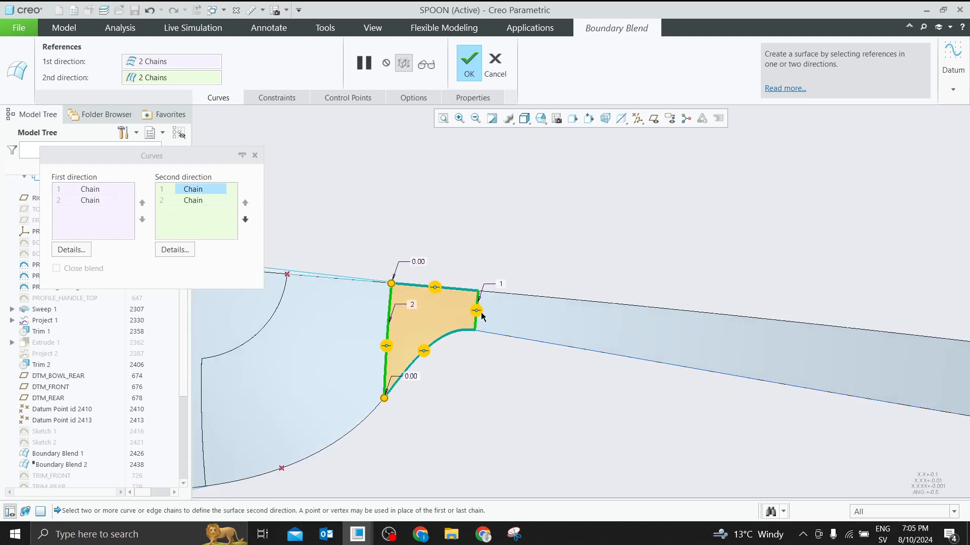
Set the blend's boundary condition to Tangent along the handle end and Curvature along the bowl patch's edge
right_click(476, 311)
left_click(499, 329)
right_click(385, 347)
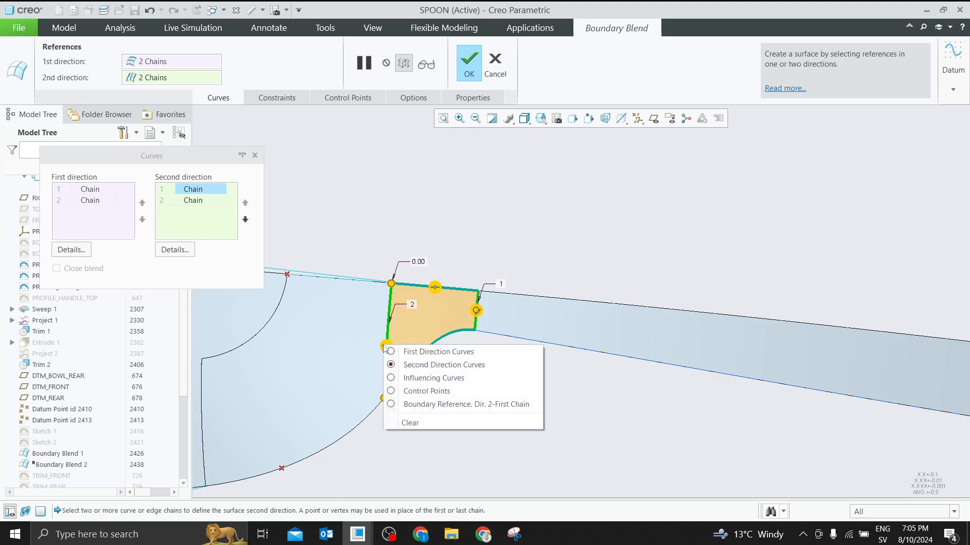
left_click(396, 240)
right_click(387, 347)
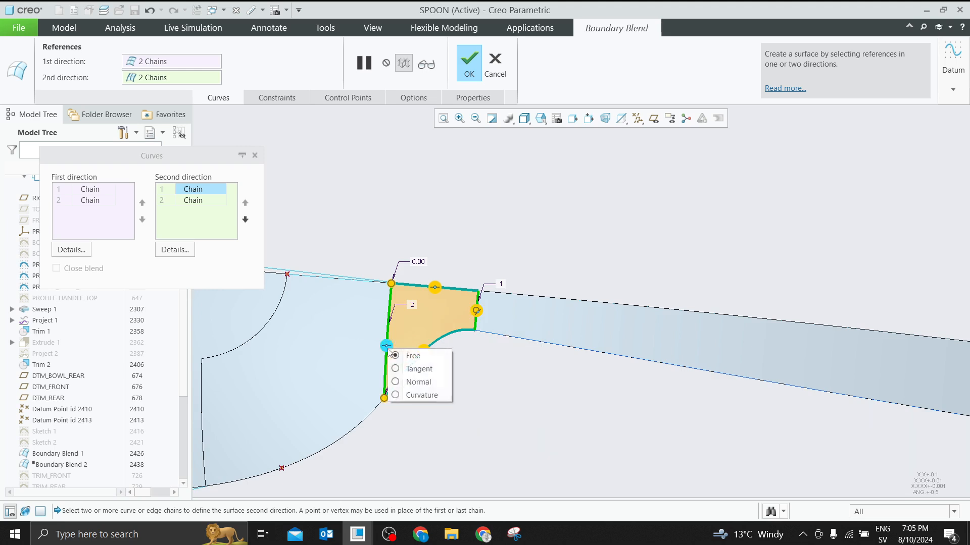
left_click(417, 392)
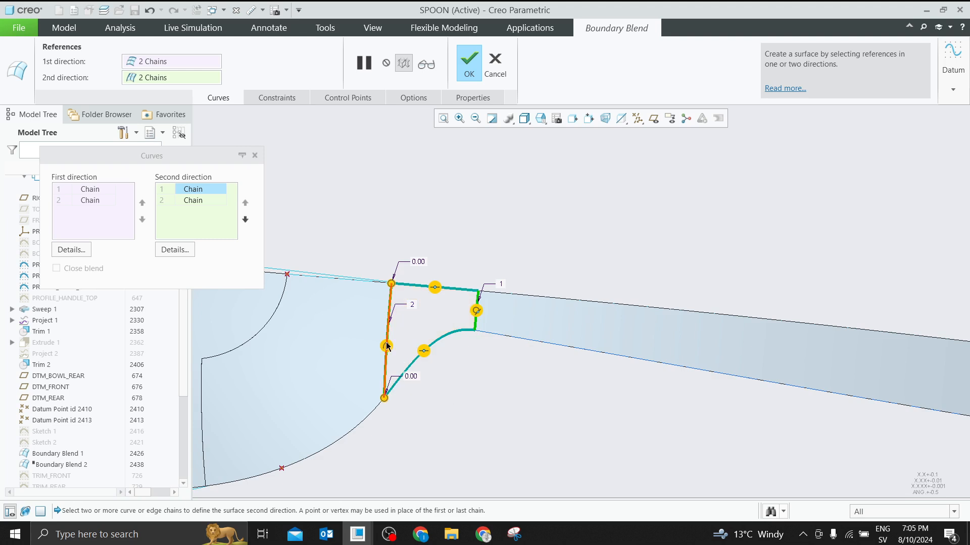
Set the connecting blend's condition to Tangent along the bowl patch's edge and Normal along the upper profile, and accept the blend
right_click(386, 347)
left_click(417, 391)
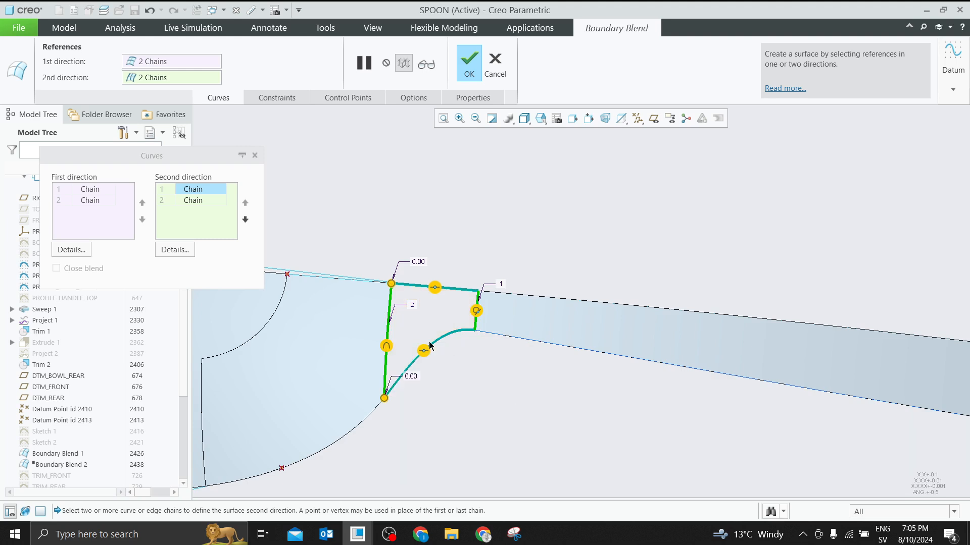
right_click(386, 347)
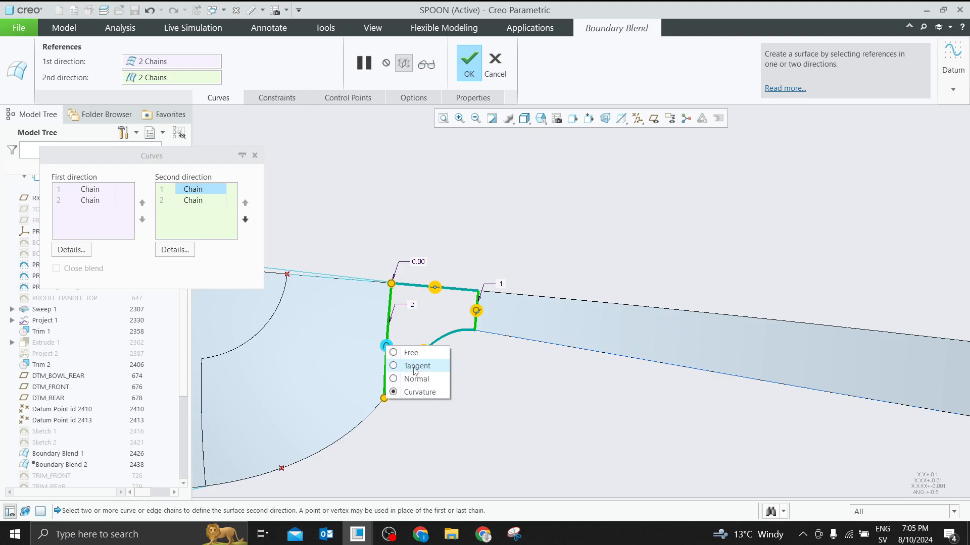
left_click(415, 366)
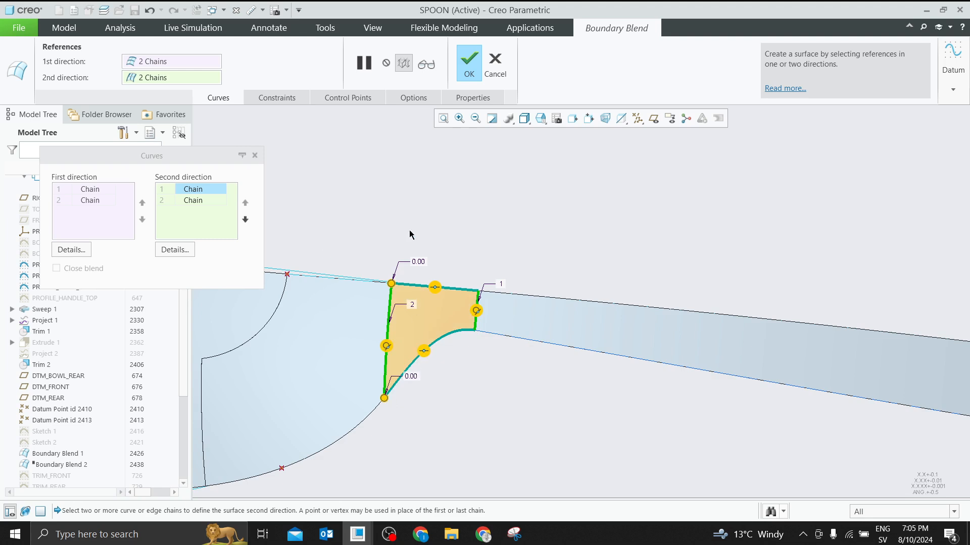
right_click(438, 289)
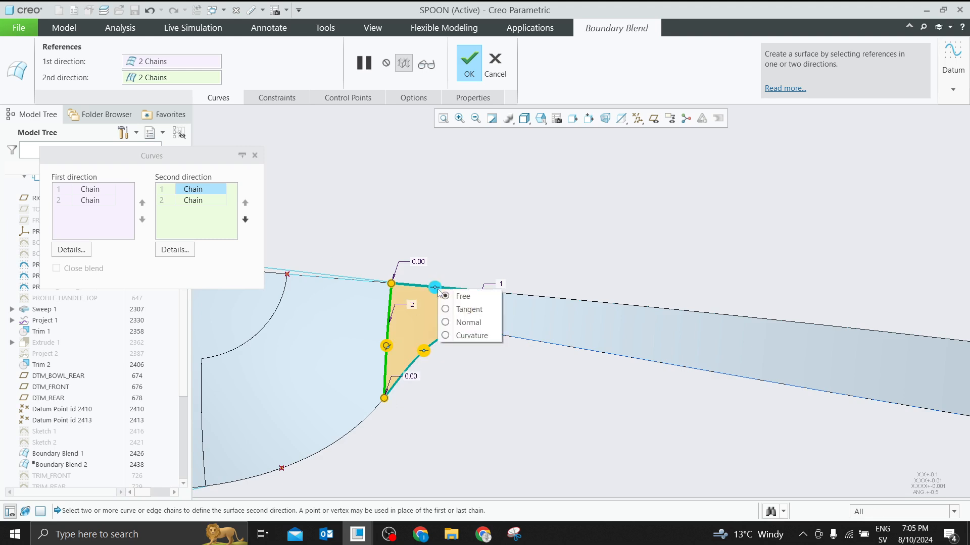
left_click(469, 322)
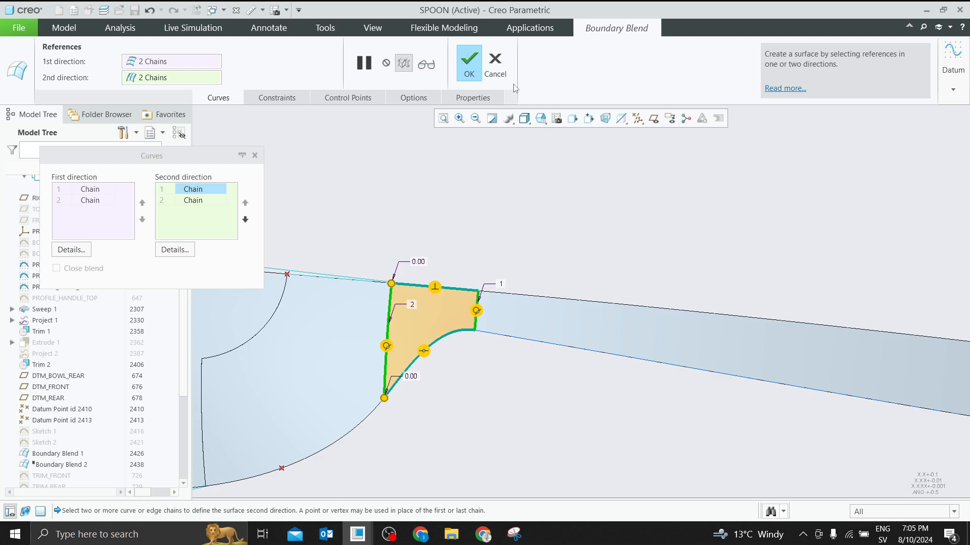
left_click(469, 63)
Review the boundary conditions in the definition of the bowl patch next to the handle, and cancel out of it
left_click(371, 287)
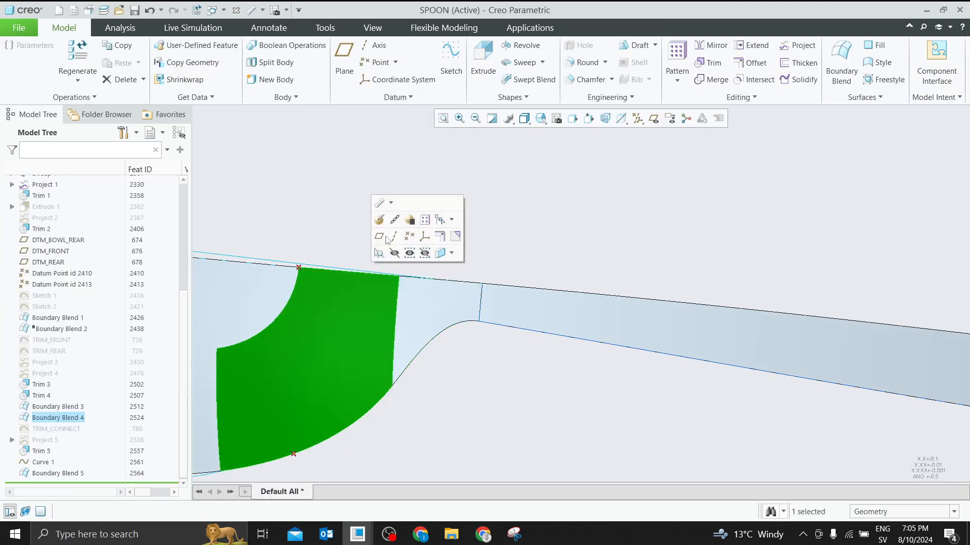
right_click(76, 418)
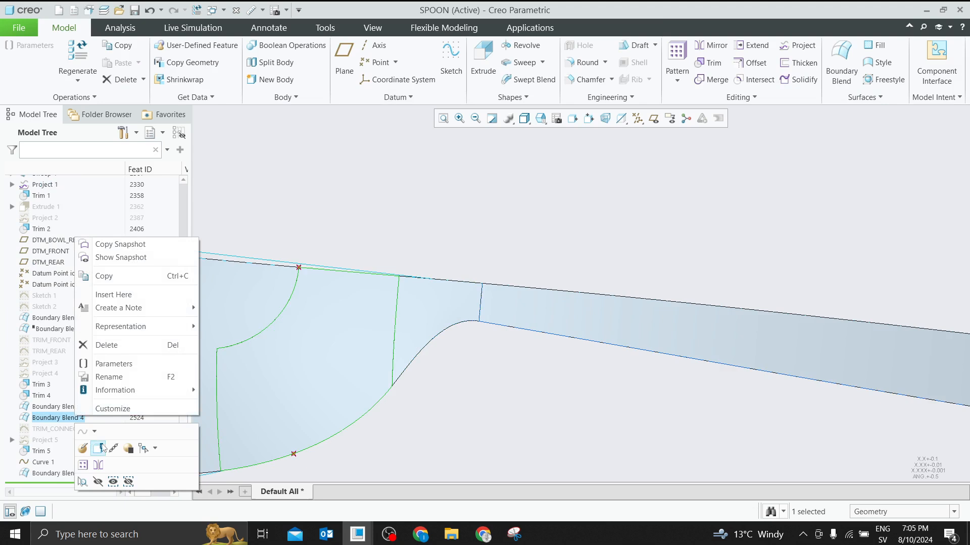
left_click(87, 448)
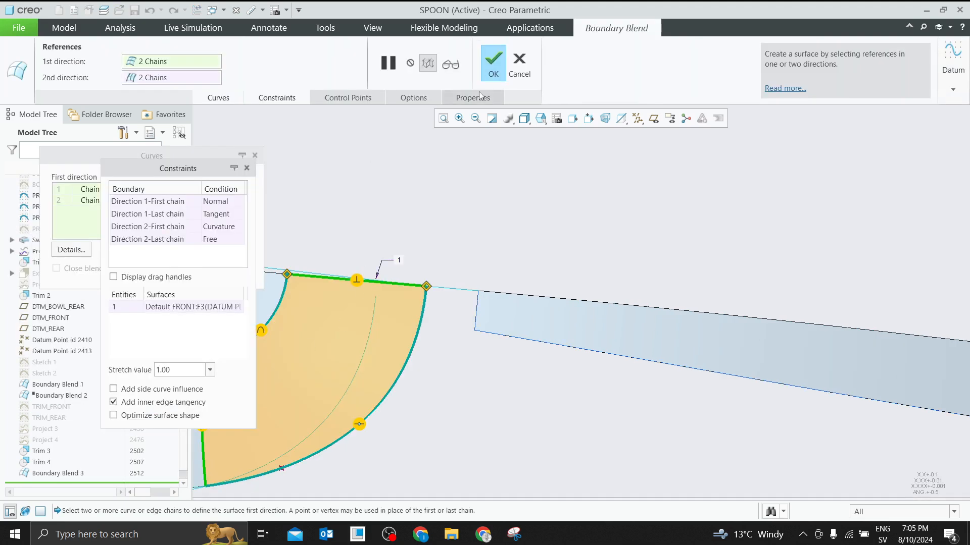
left_click(519, 64)
Hide the PROFILE_BOWL_TOP curve
middle_click_drag(565, 280, 589, 268)
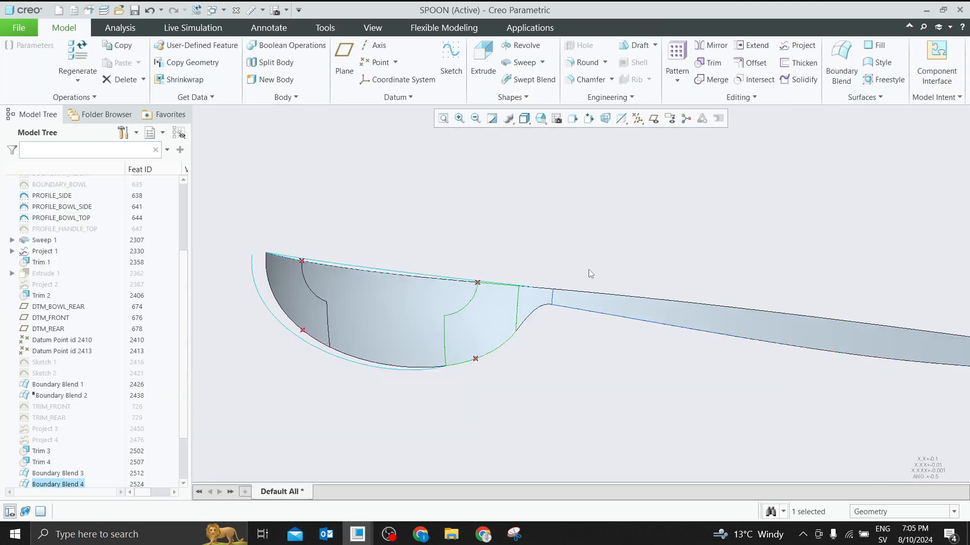
left_click(384, 248)
left_click(272, 313)
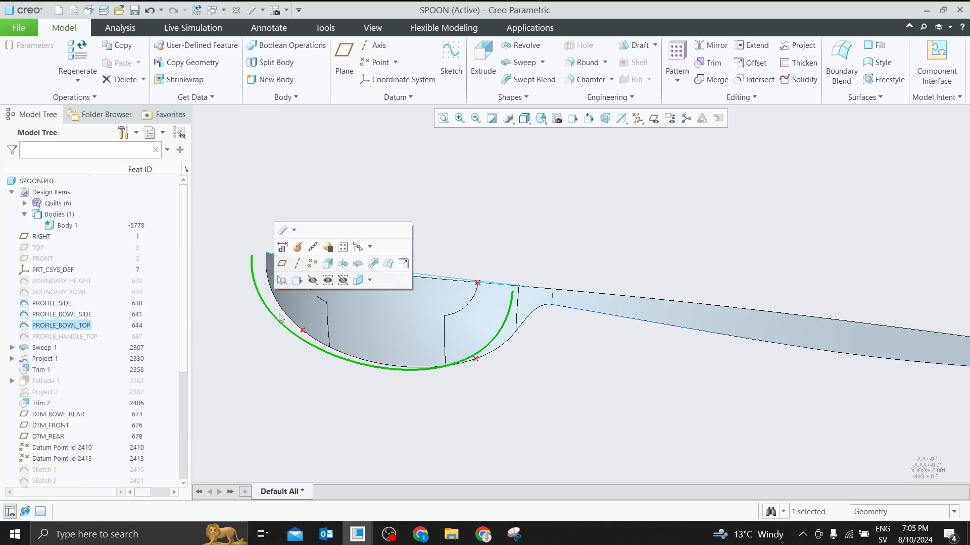
middle_click_drag(329, 281, 424, 300)
scroll(448, 164, "up", 3)
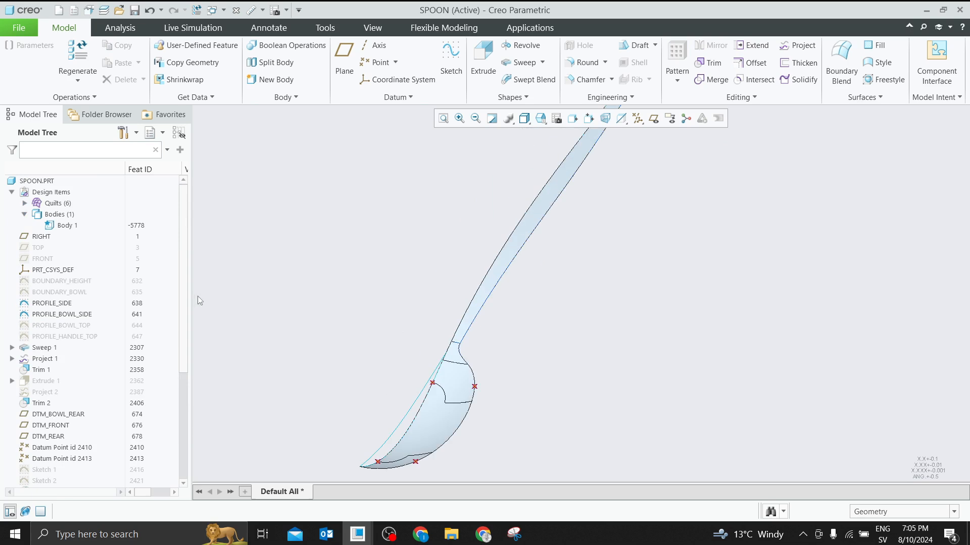
left_click(42, 259)
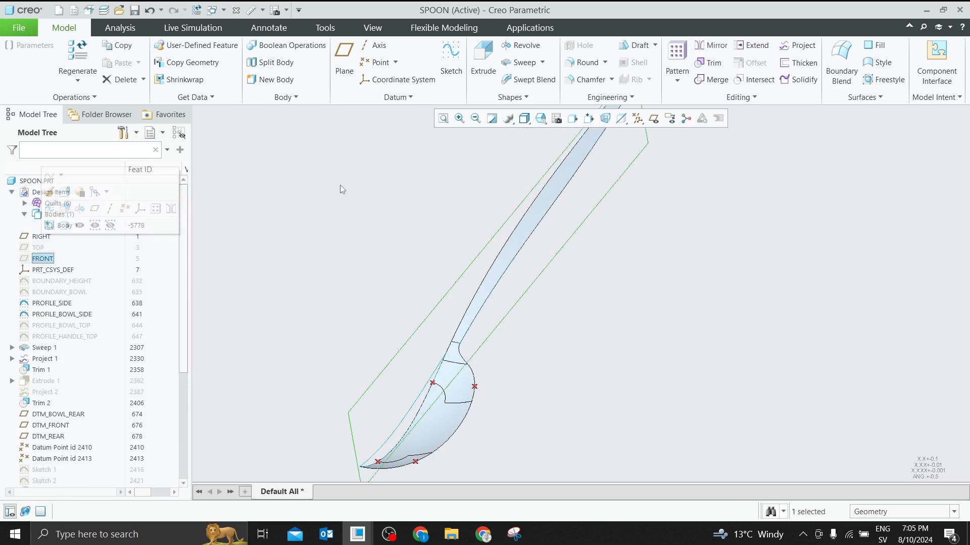
left_click(712, 43)
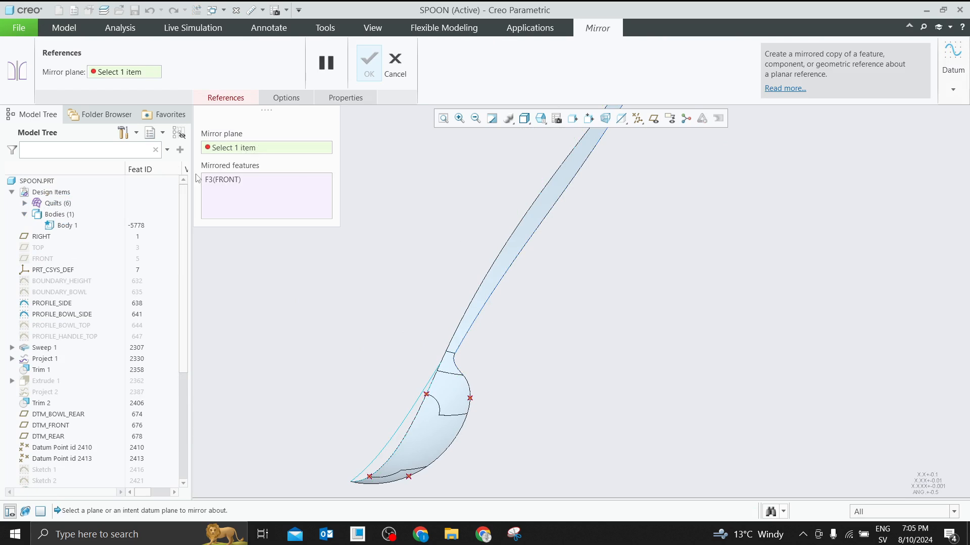
left_click(40, 241)
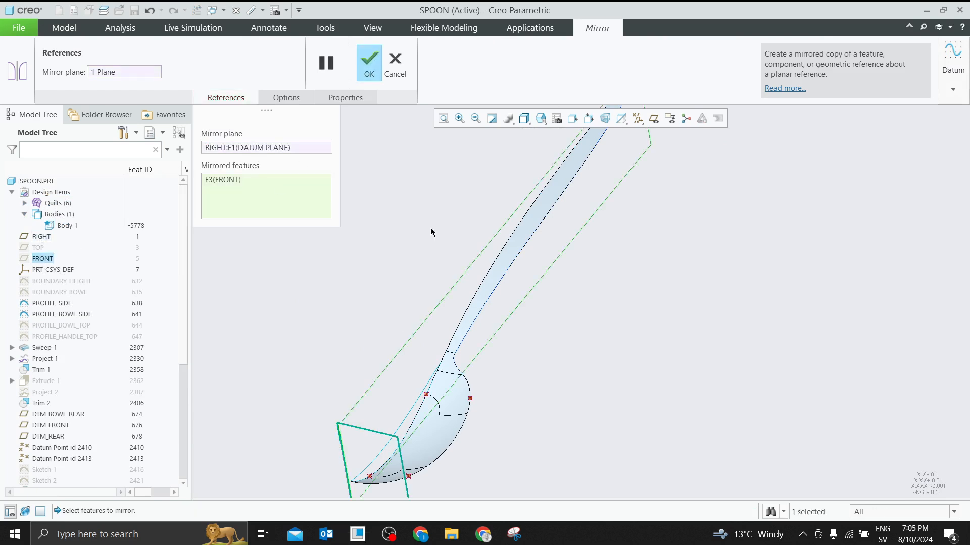
left_click(507, 265)
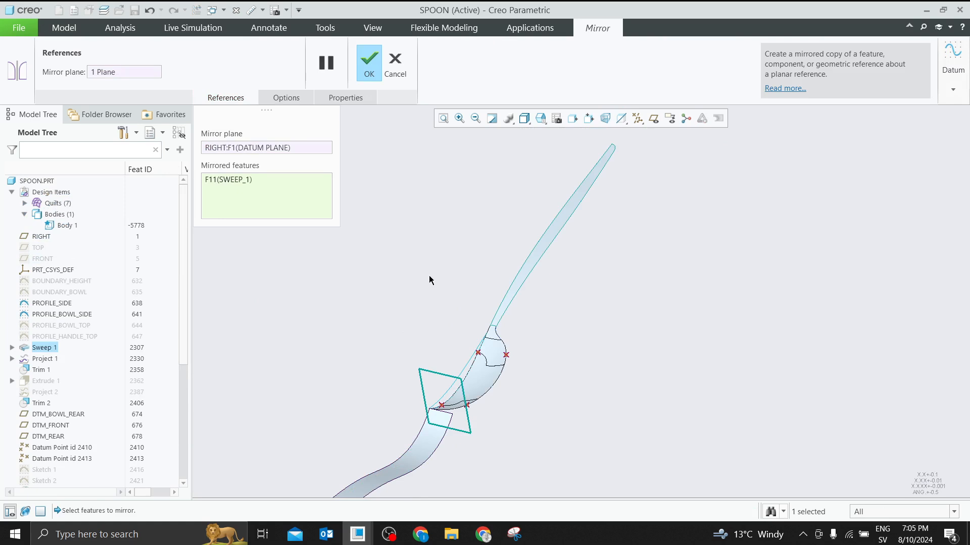
left_click(395, 63)
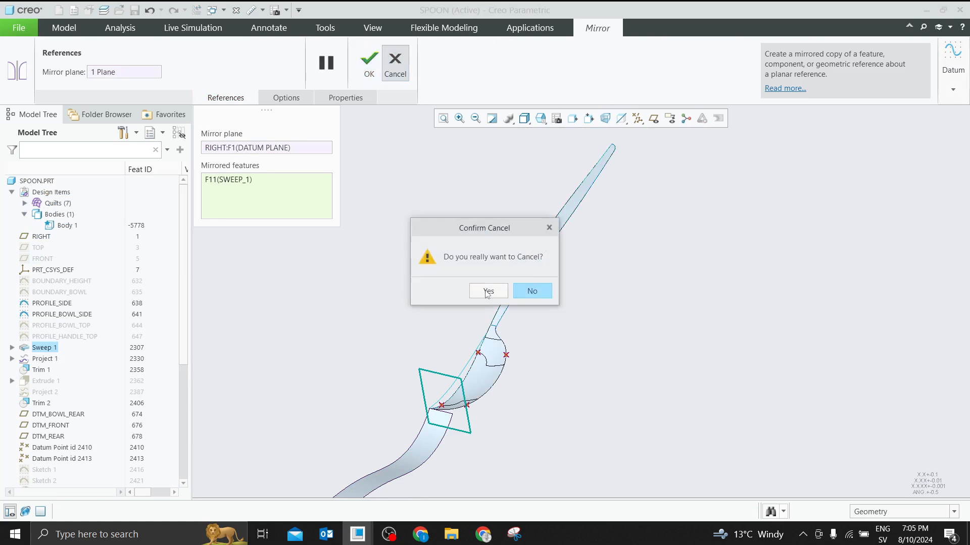
left_click(487, 292)
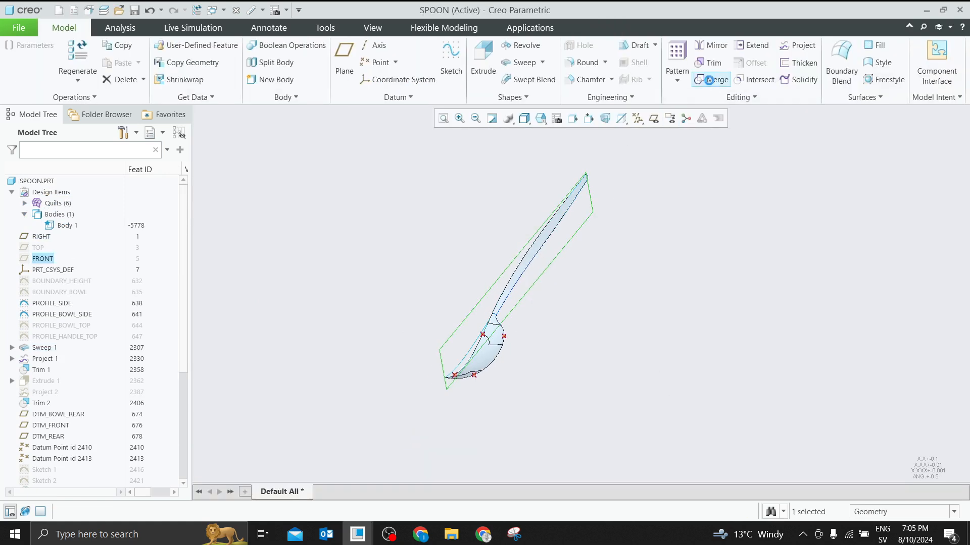
left_click(711, 80)
left_click_drag(389, 145, 750, 417)
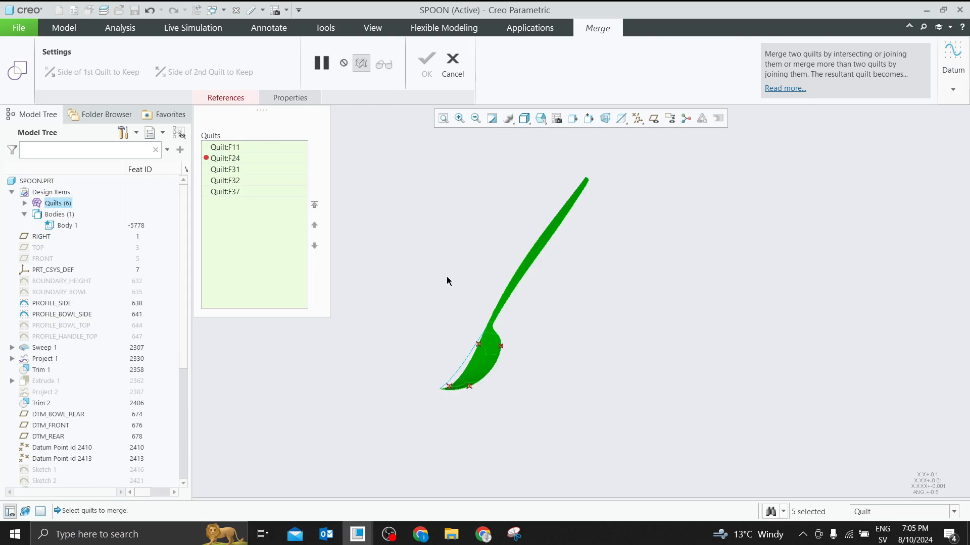
left_click(243, 160)
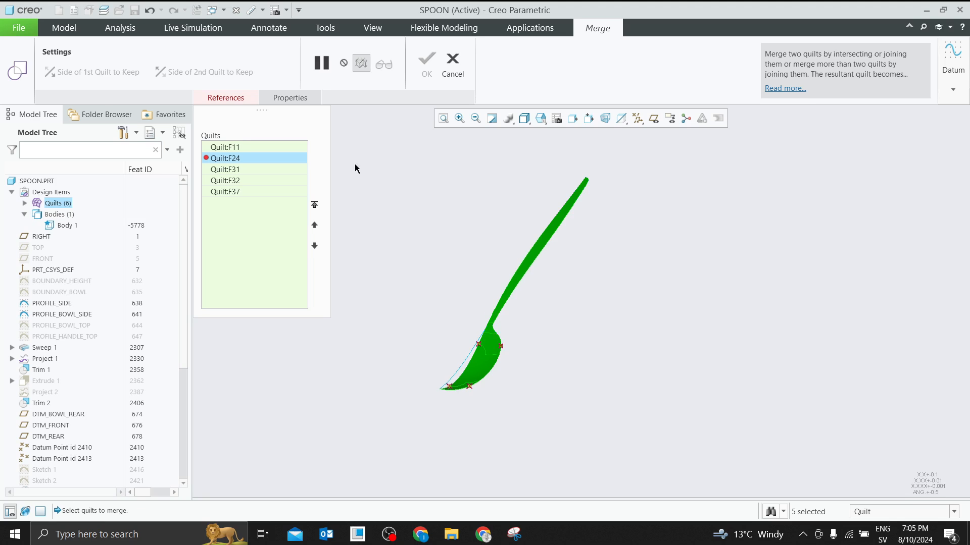
left_click(446, 70)
left_click(489, 291)
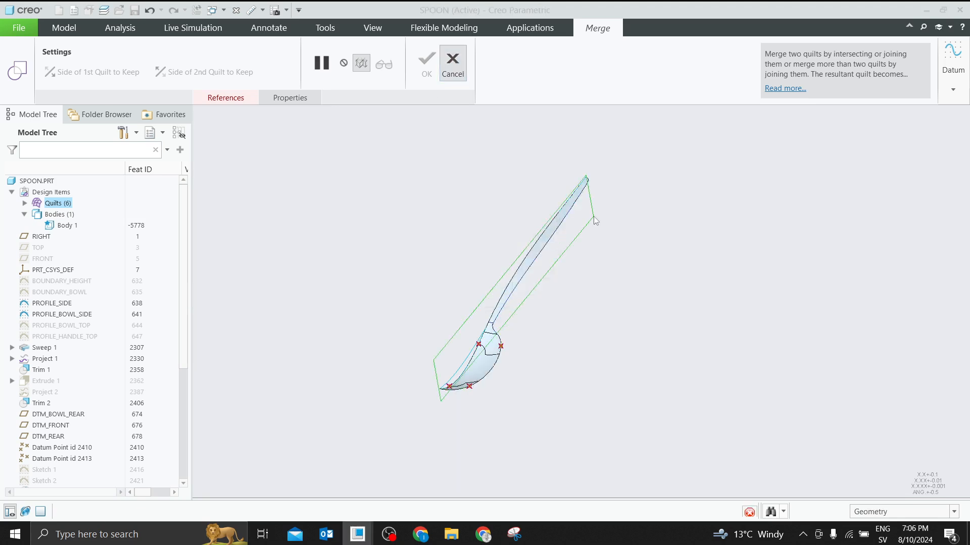
Merge the quilts into one, picked in order from the handle through the connecting blend and adjacent bowl patch to the main bowl and tip patch
left_click(712, 79)
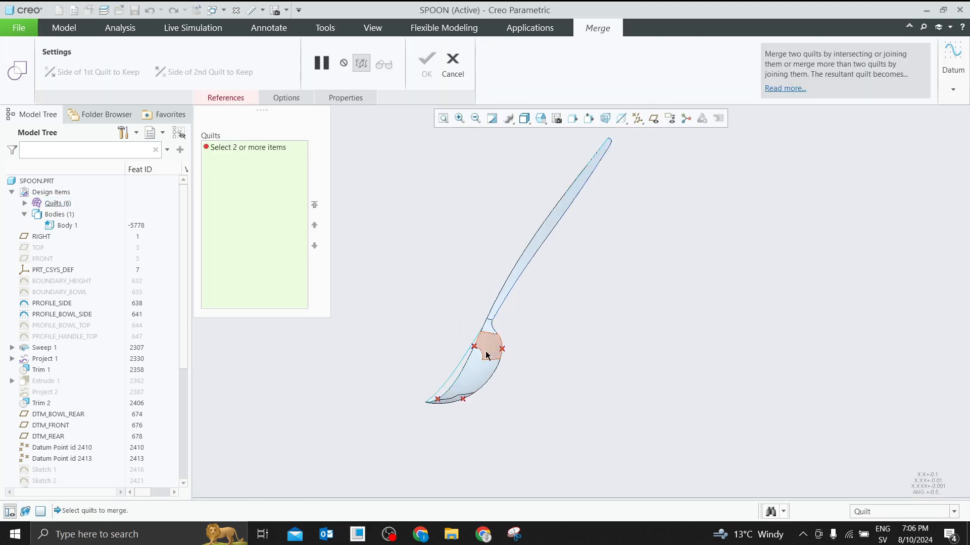
left_click(509, 284)
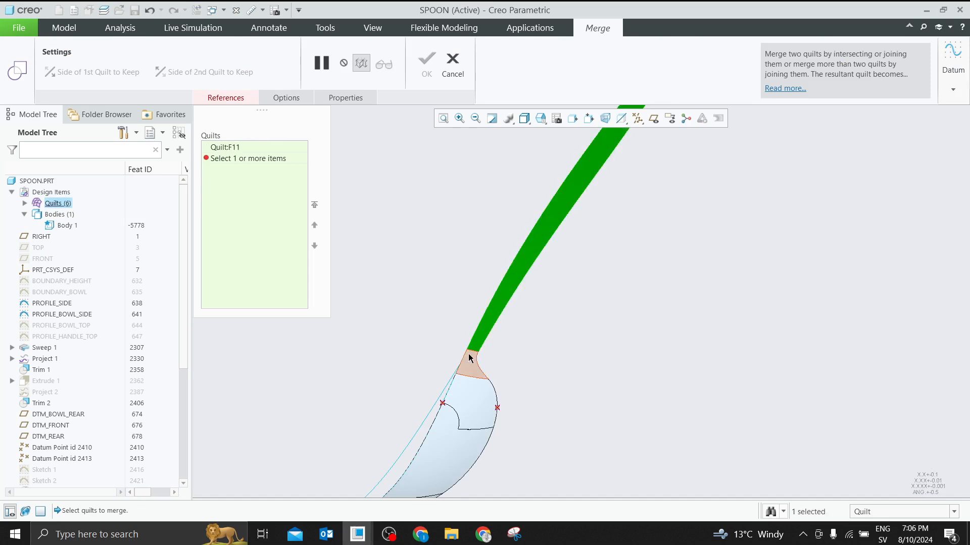
left_click(476, 393)
left_click(452, 422)
scroll(559, 412, "up", 2)
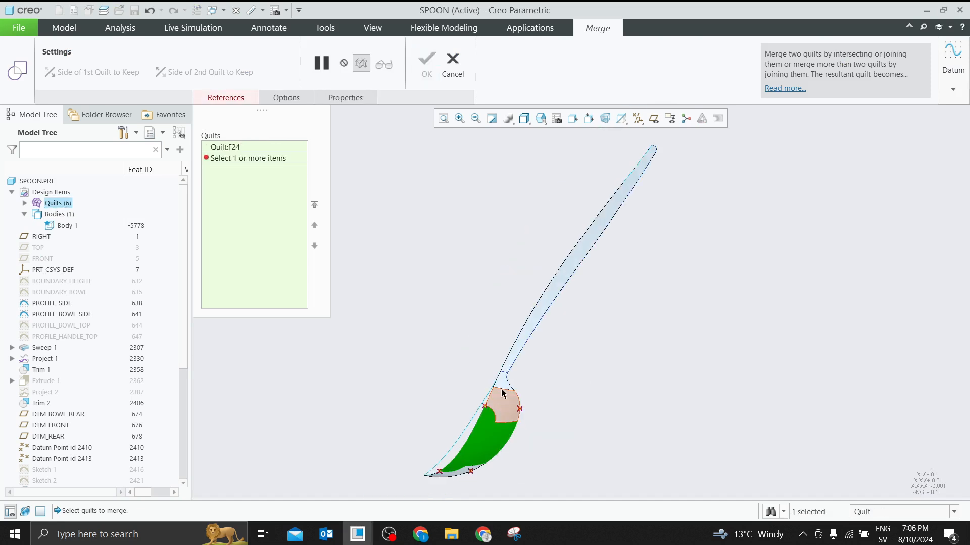
left_click(547, 299)
scroll(511, 373, "down", 2)
left_click(501, 392, "ctrl")
left_click(489, 420, "ctrl")
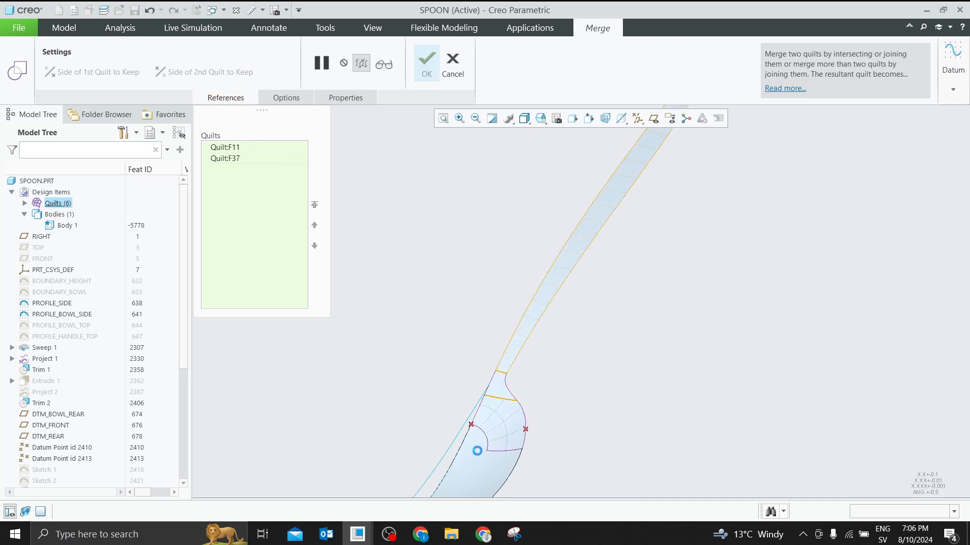
left_click(477, 449, "ctrl")
scroll(520, 405, "up", 1)
scroll(523, 407, "down", 2)
left_click(480, 463, "ctrl")
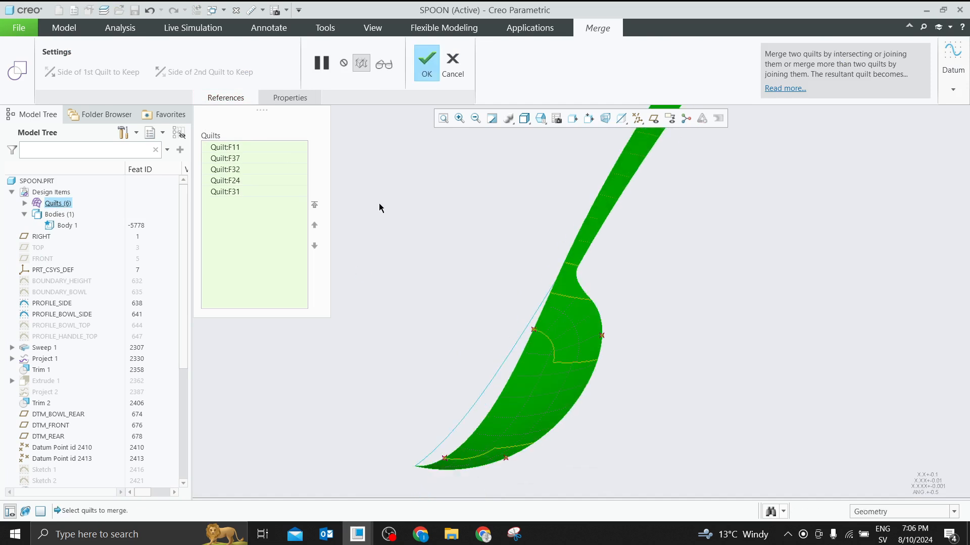
left_click(425, 63)
scroll(451, 319, "up", 2)
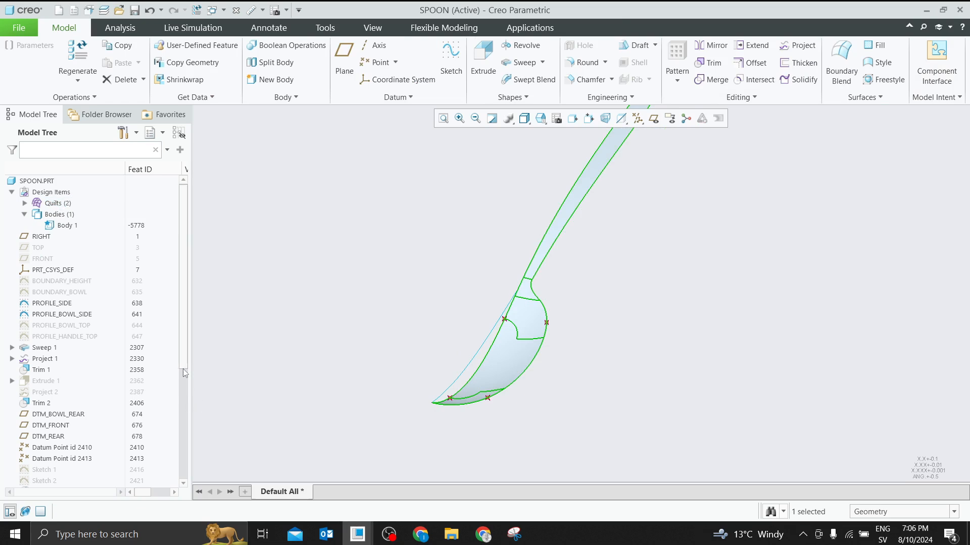
Try to mirror the merge feature about the FRONT datum plane
scroll(182, 371, "down", 5)
right_click(35, 474)
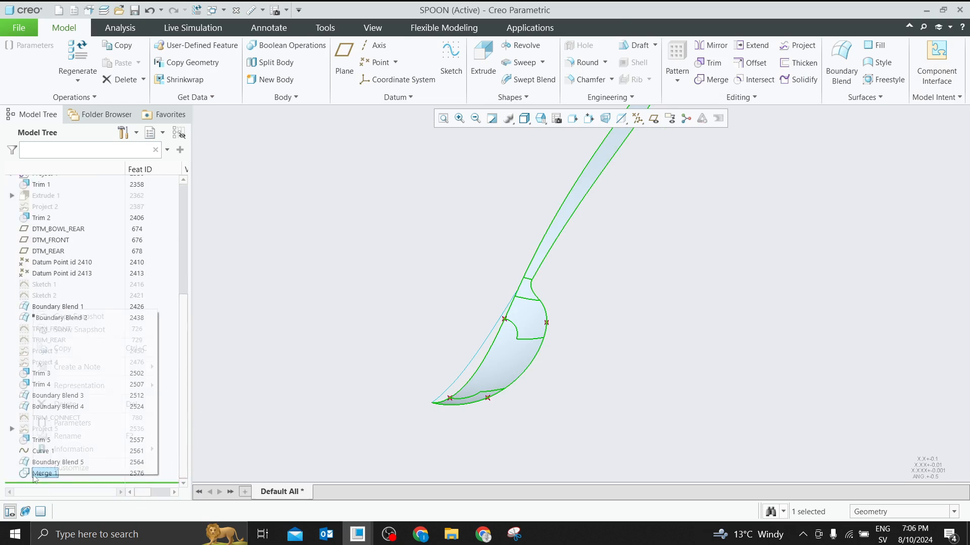
left_click(41, 272)
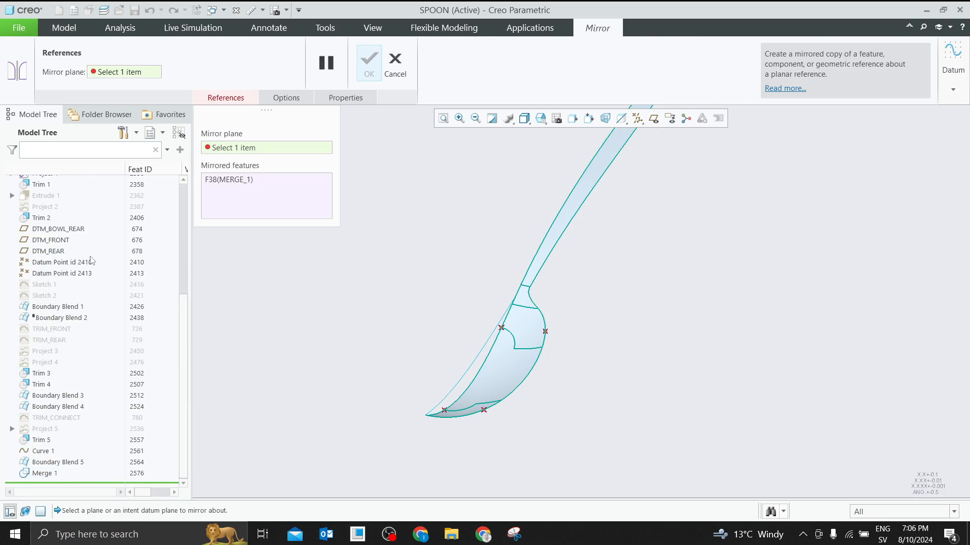
left_click_drag(182, 308, 177, 201)
left_click(43, 259)
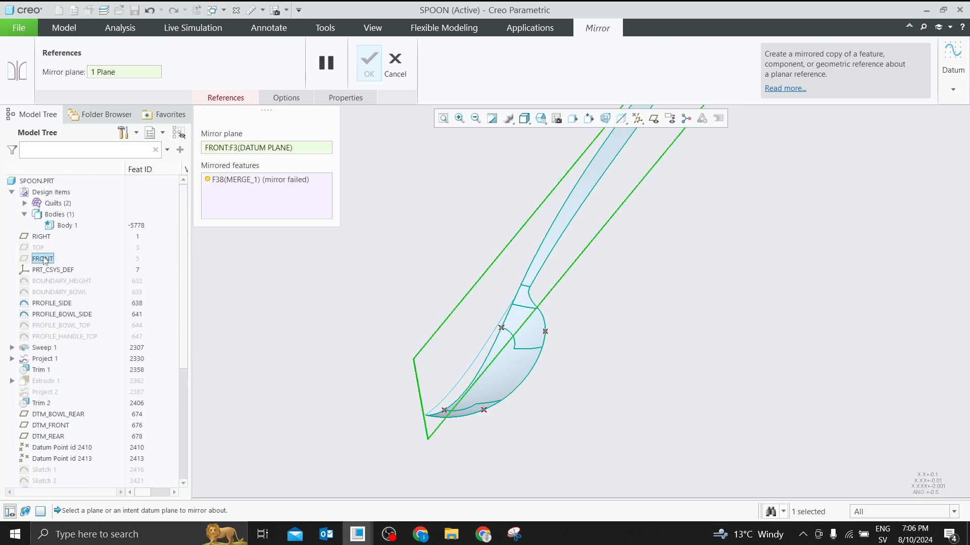
left_click(226, 98)
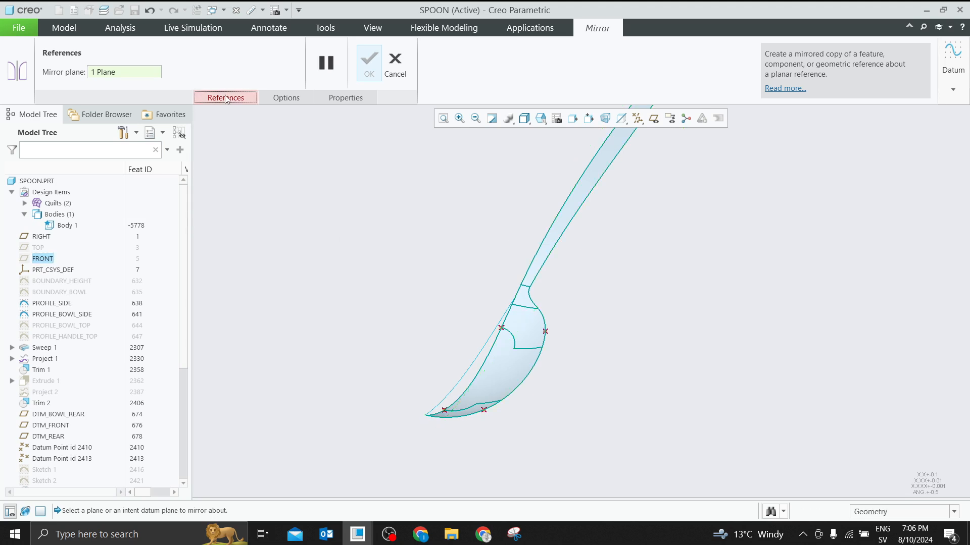
left_click(226, 98)
left_click(234, 185)
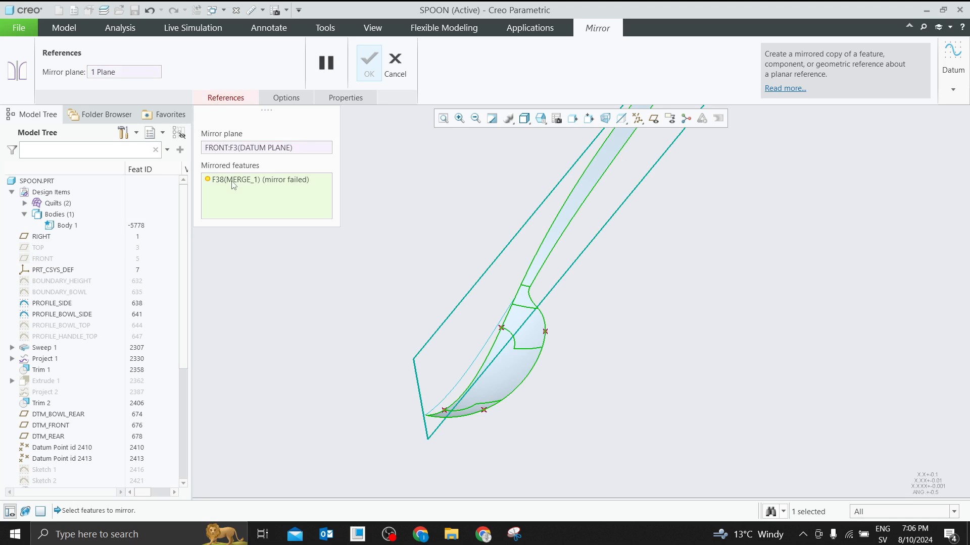
left_click(266, 147)
mouse_move(504, 302)
middle_mouse_down()
mouse_move(570, 316)
mouse_move(528, 214)
mouse_move(474, 233)
middle_mouse_up()
left_click(394, 63)
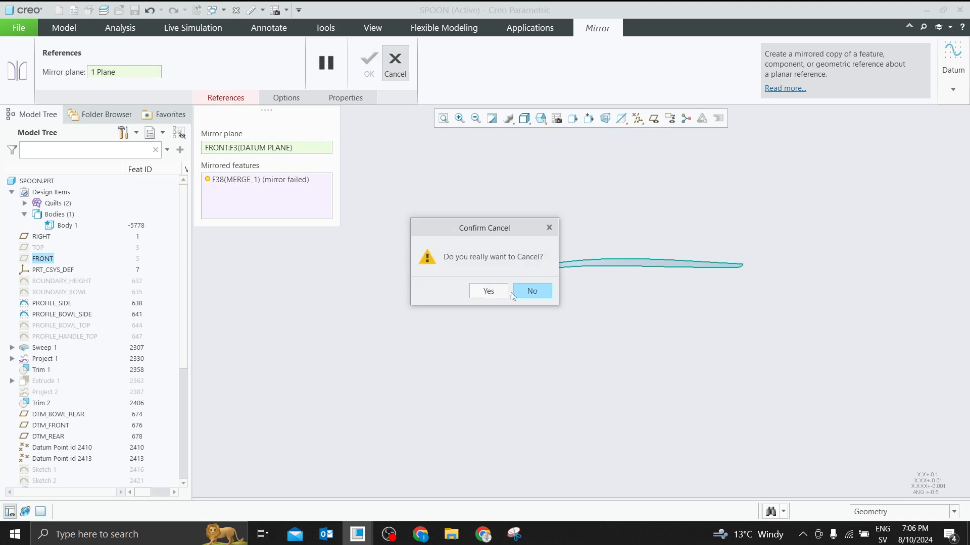
left_click(488, 291)
Roll the model back to before Merge 1 and mirror all the selected spoon geometry about the FRONT datum plane
left_click_drag(183, 368, 186, 483)
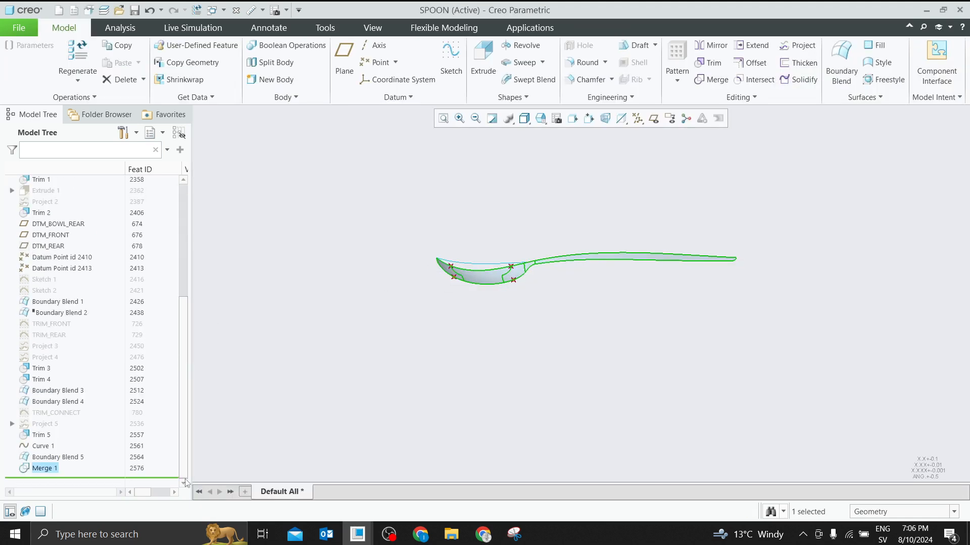
left_click_drag(111, 483, 111, 471)
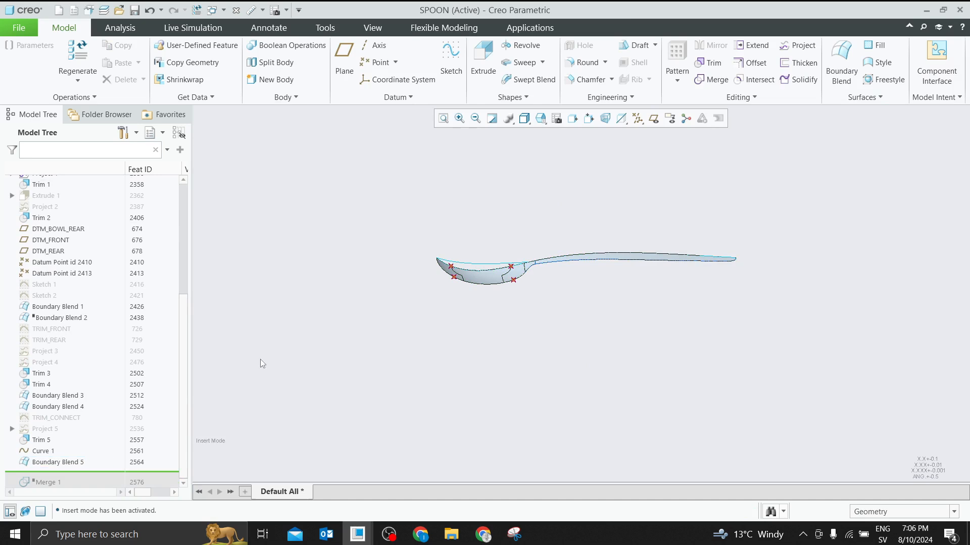
scroll(476, 216, "down", 1)
left_click_drag(371, 176, 842, 335)
left_click(711, 46)
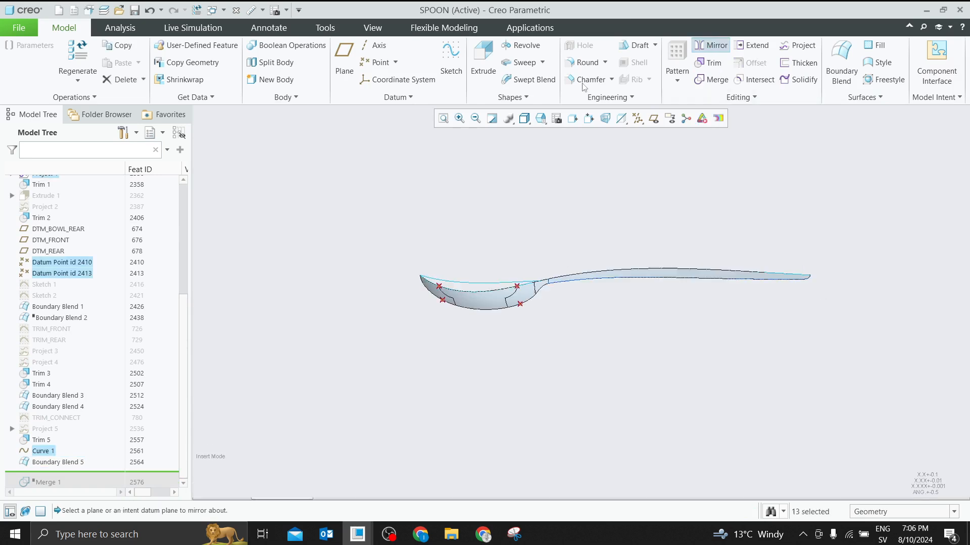
left_click(235, 200)
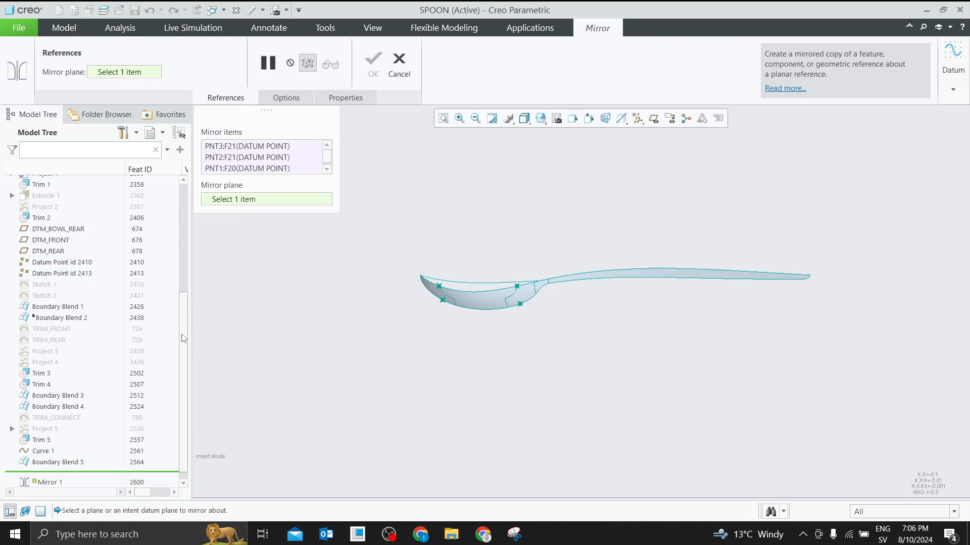
scroll(183, 339, "up", 6)
left_click(44, 259)
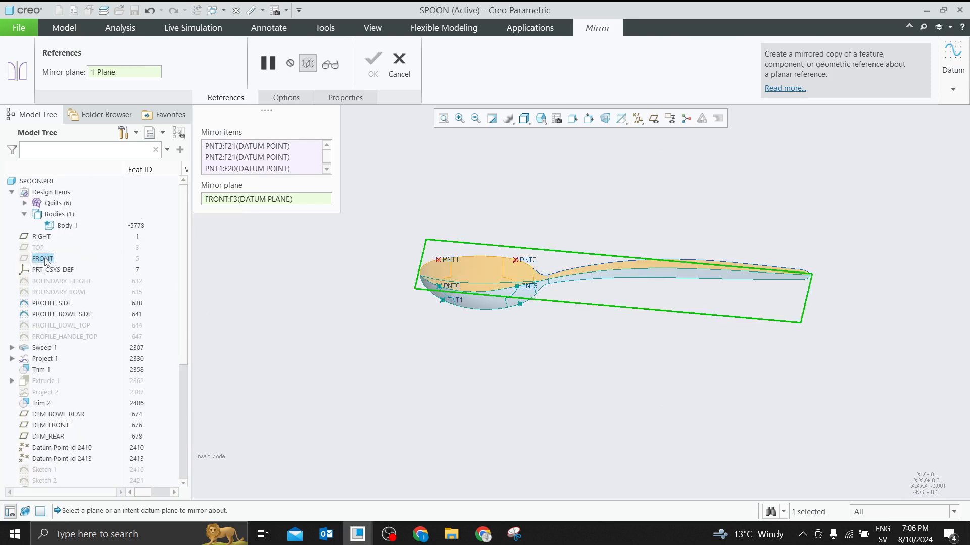
left_click(373, 65)
Merge all quilts of both halves into one, picked in order from the tip patches through the bowl patches and connecting blends to the handle
scroll(444, 159, "down", 3)
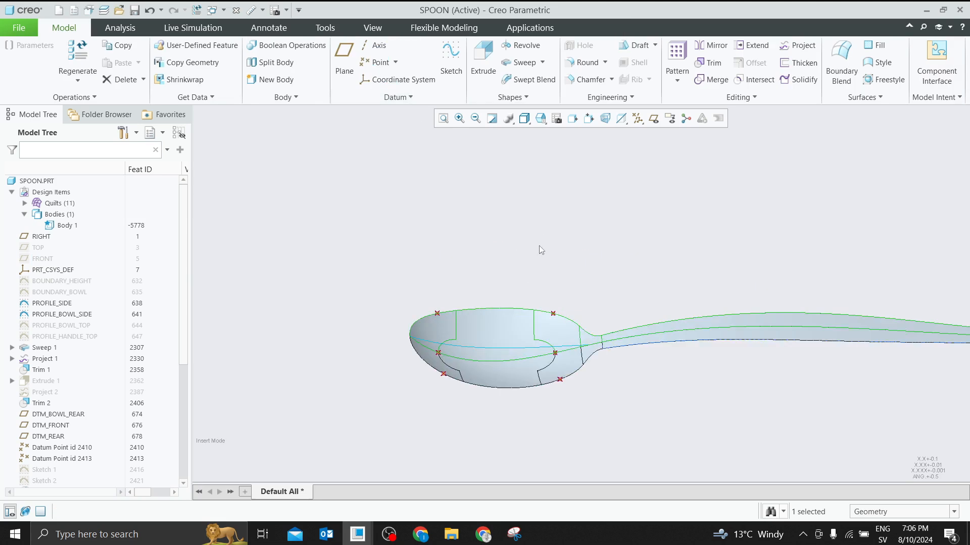
middle_click_drag(539, 249, 633, 312)
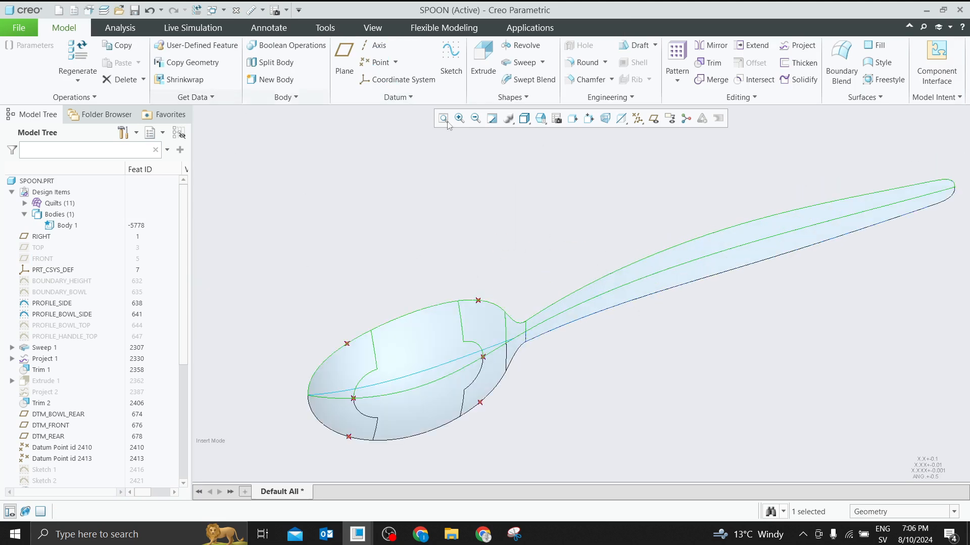
left_click(711, 79)
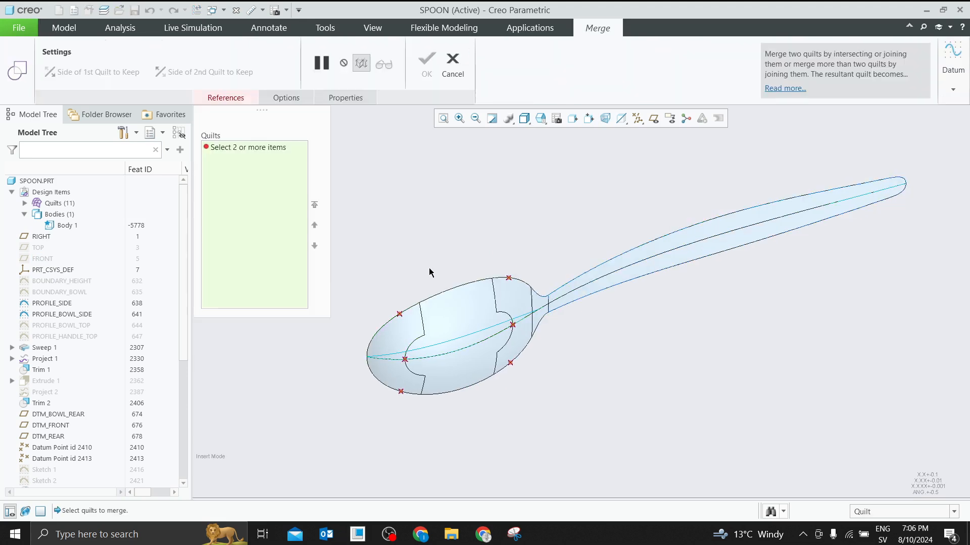
left_click(403, 342)
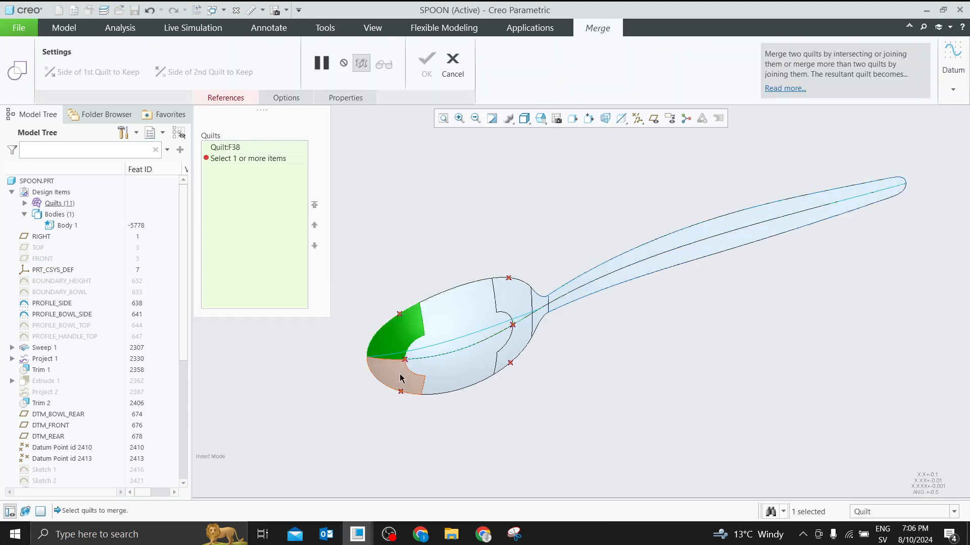
left_click(401, 378)
left_click(470, 326, "ctrl")
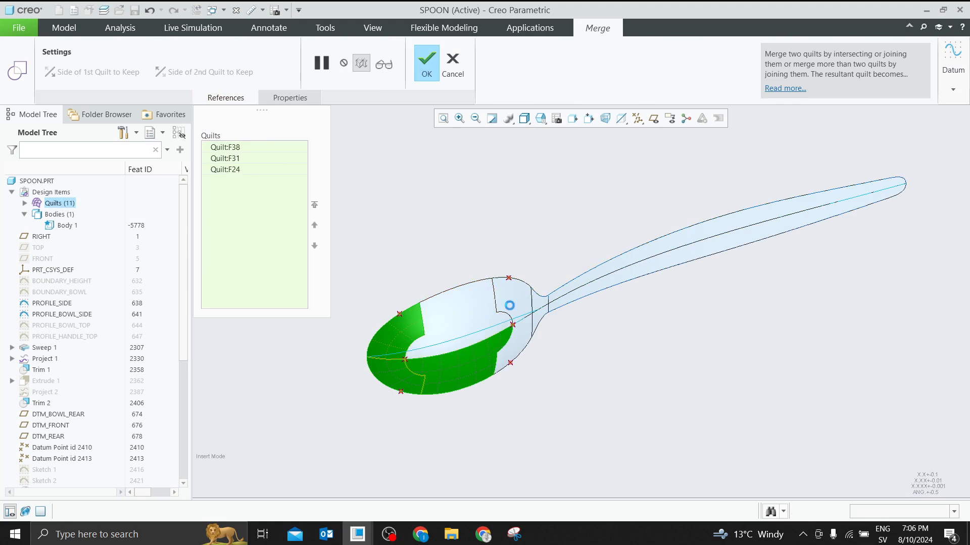
left_click(516, 307, "ctrl")
left_click(524, 332, "ctrl")
scroll(547, 297, "down", 4)
scroll(544, 303, "down", 2)
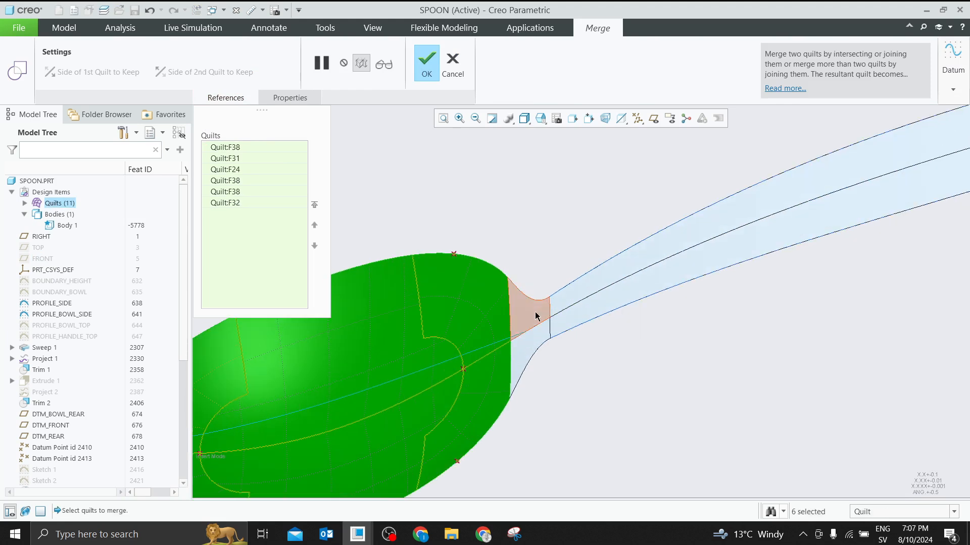
left_click(536, 316, "ctrl")
left_click(563, 329, "ctrl")
left_click(568, 325, "ctrl")
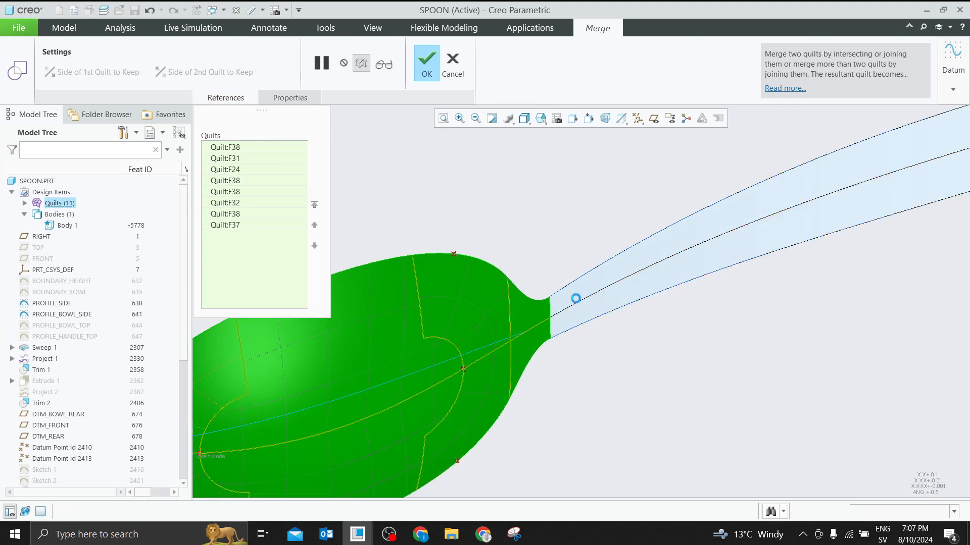
left_click(575, 295, "ctrl")
left_click(423, 62)
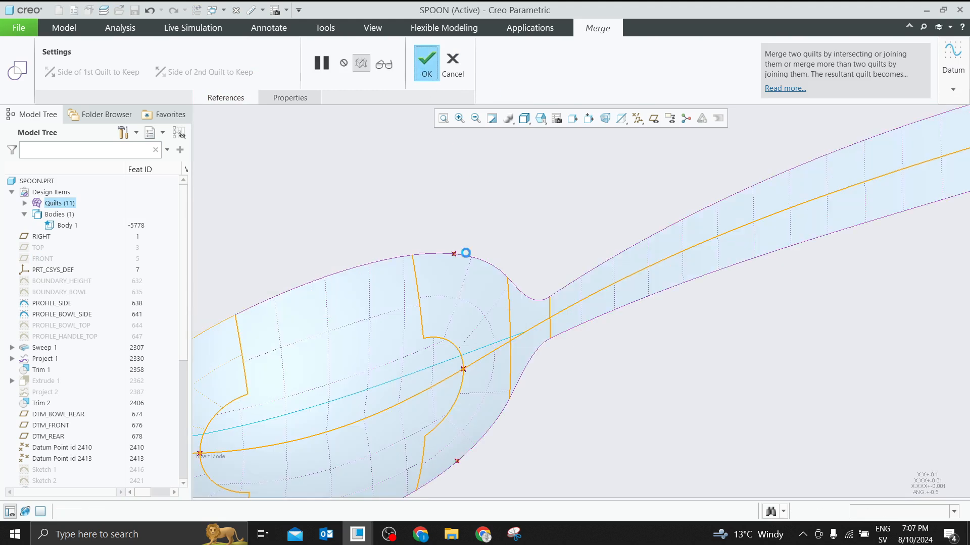
Thicken the merged spoon quilt into a solid with a thickness of 0.5
scroll(494, 307, "up", 4)
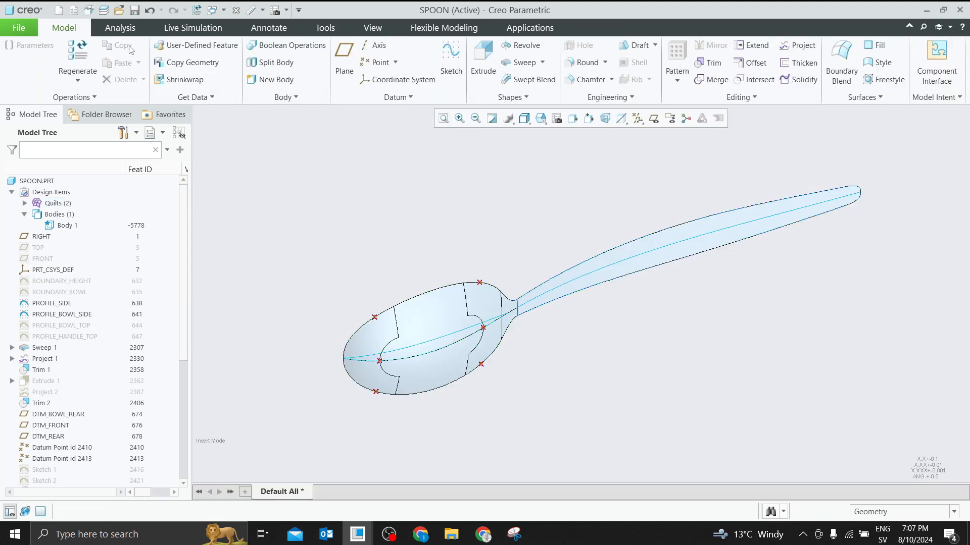
left_click(120, 29)
left_click(71, 29)
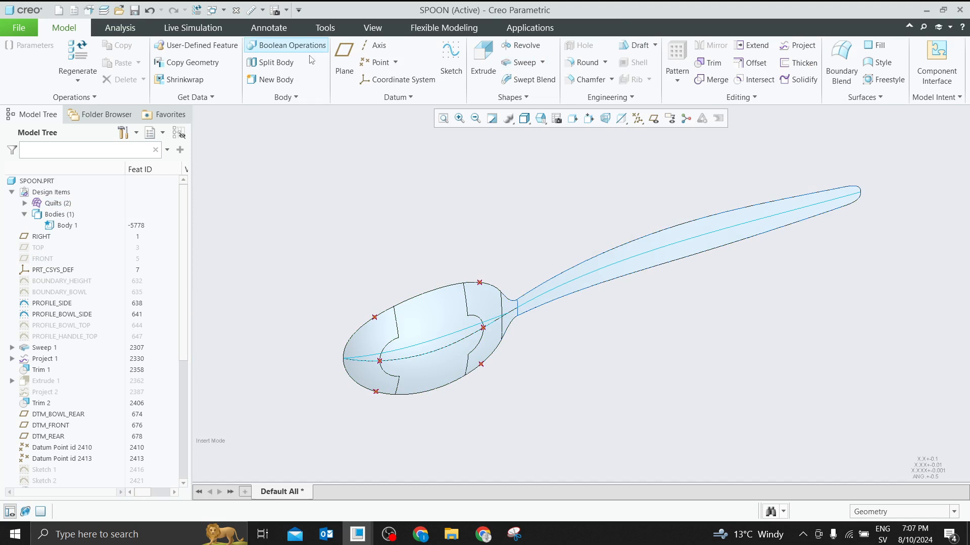
left_click(799, 62)
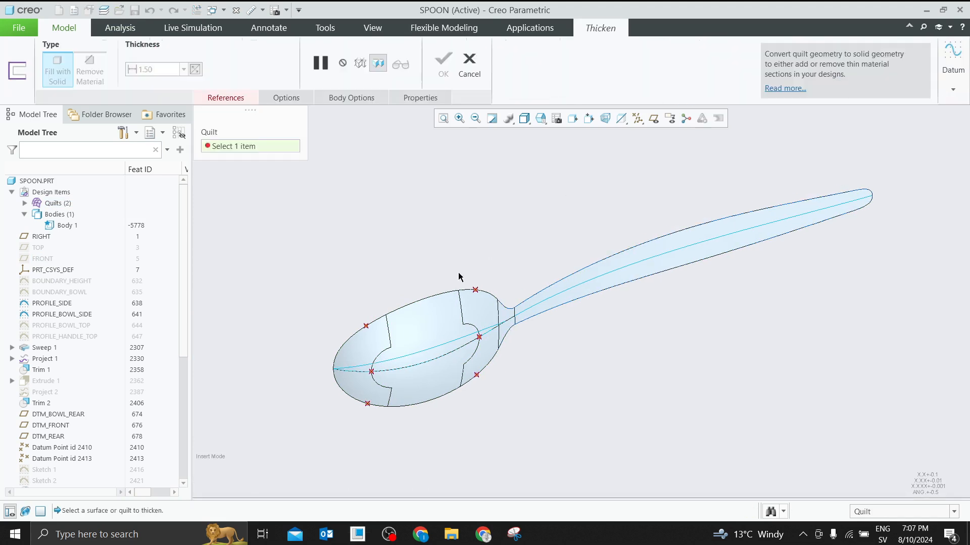
left_click(424, 314)
double_click(147, 68)
type("0.5")
key("Return")
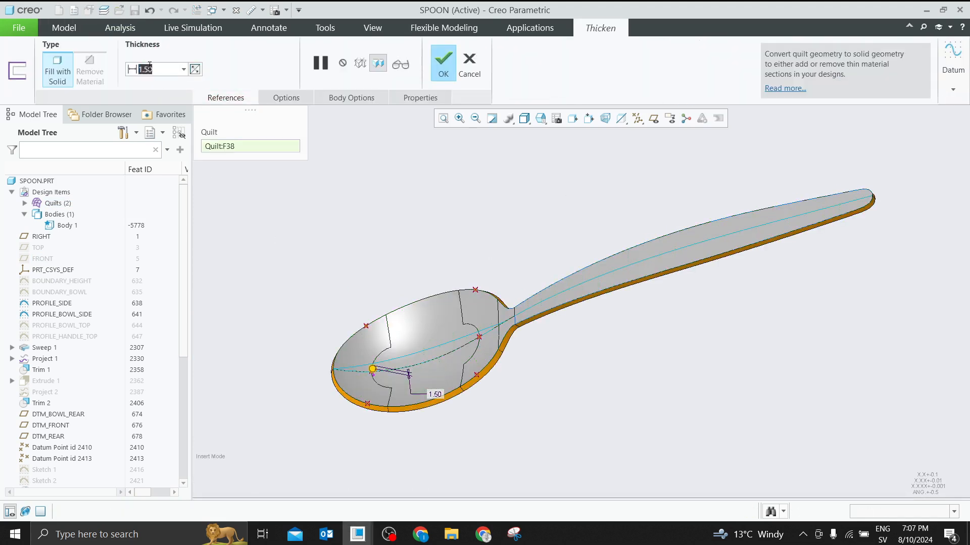
left_click(443, 63)
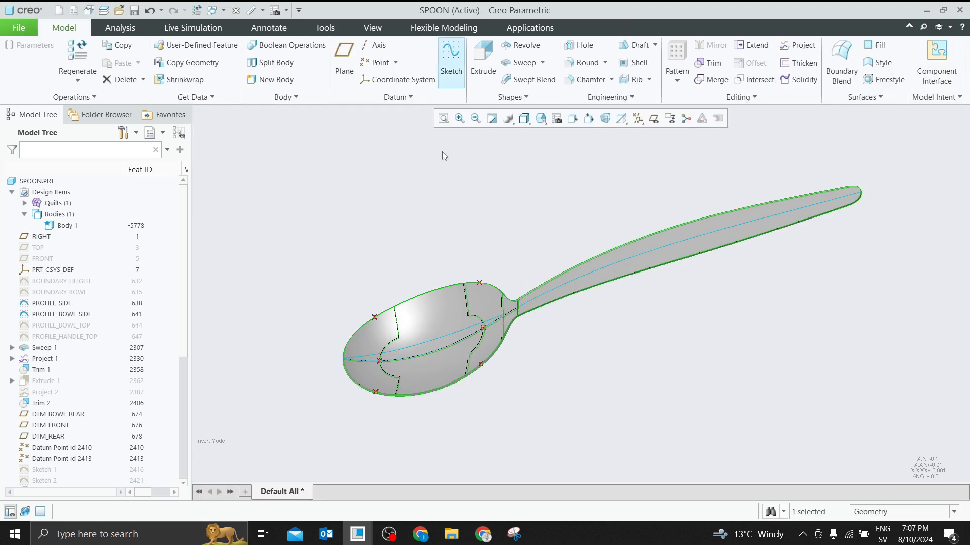
Turn off the display of datum points
left_click(638, 119)
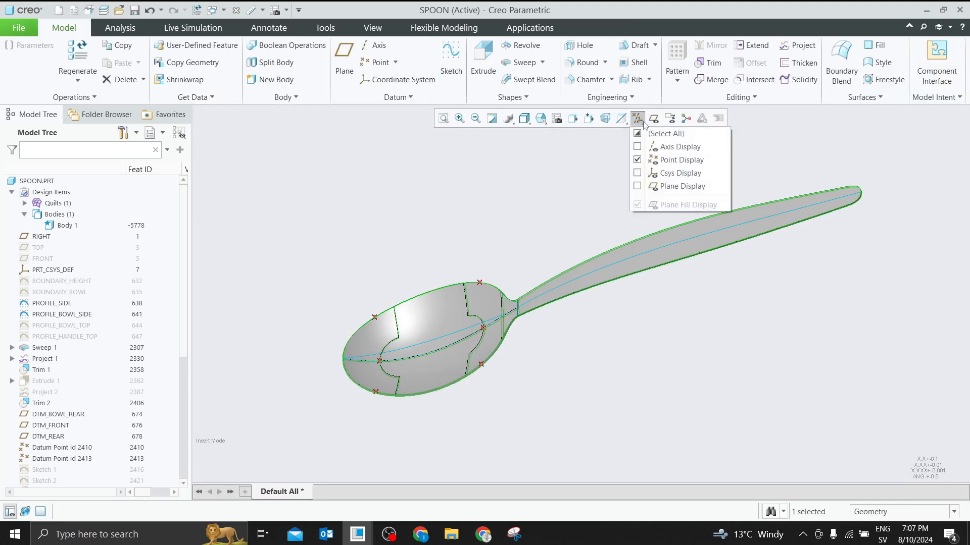
left_click(637, 159)
left_click(635, 259)
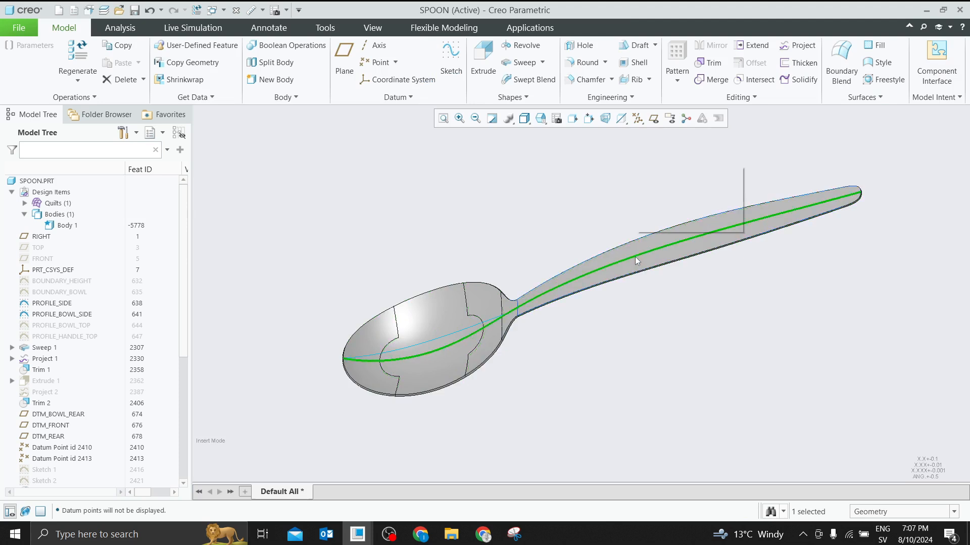
left_click(661, 227)
Set the model's display style to Shading With Reflections
mouse_move(573, 222)
middle_mouse_down()
mouse_move(581, 192)
mouse_move(537, 130)
middle_mouse_up()
left_click(524, 118)
left_click(546, 147)
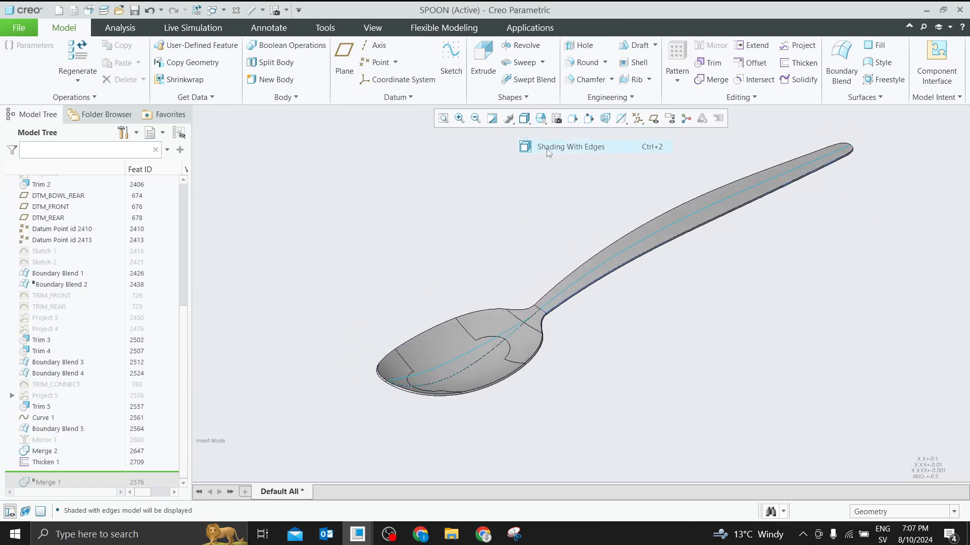
left_click(524, 118)
left_click(545, 134)
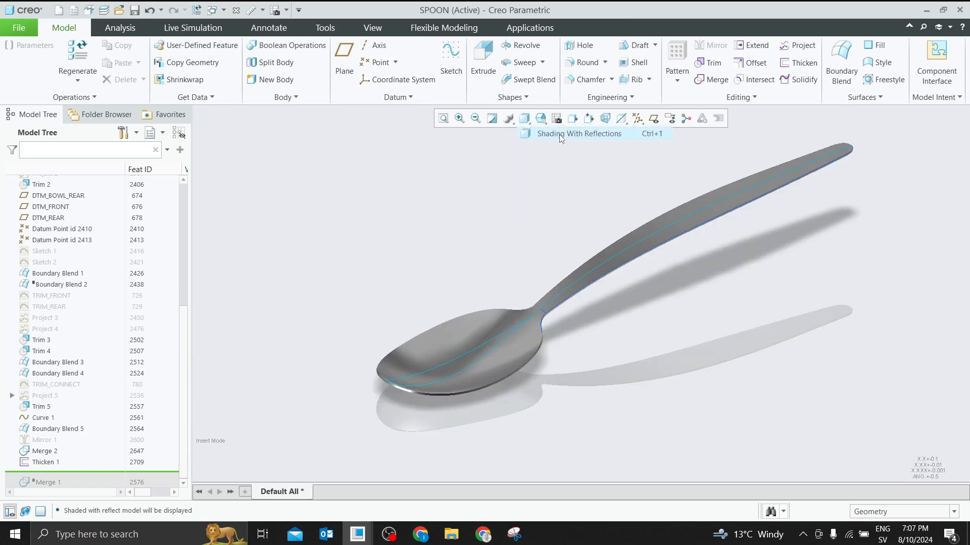
Hide the PROFILE_BOWL_SIDE curve running across the spoon's bowl
left_click(500, 335)
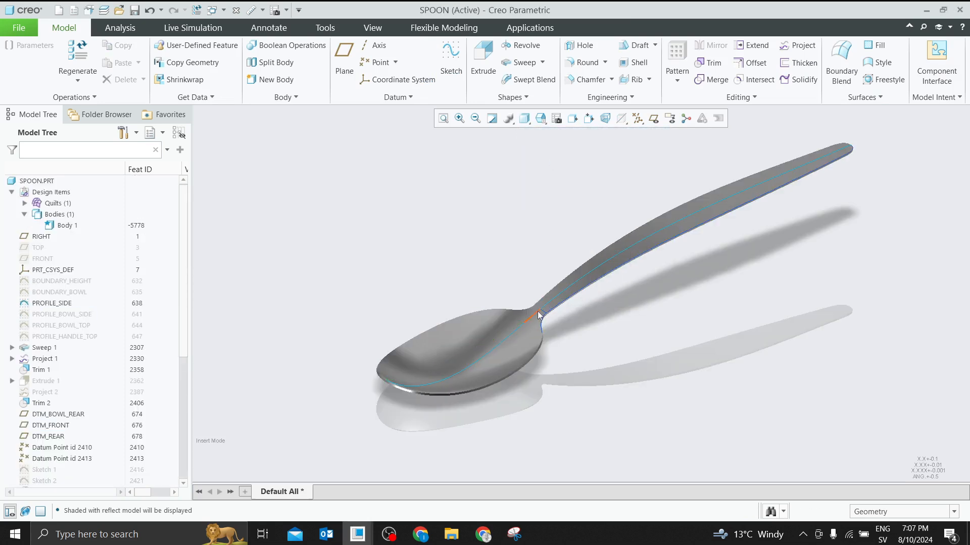
left_click(550, 302)
left_click(551, 299)
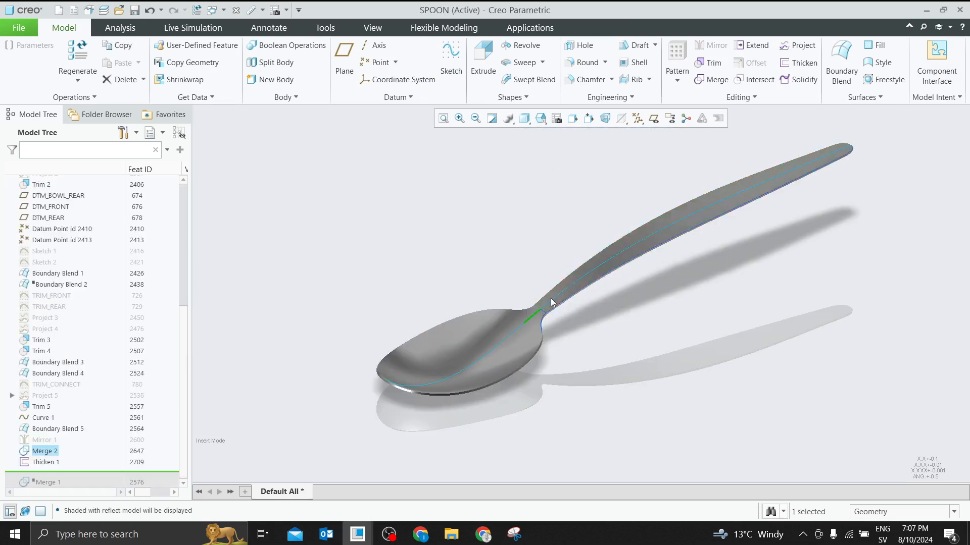
left_click(519, 329)
left_click(397, 287)
Hide the PROFILE_SIDE curve running lengthwise through the bowl and handle
mouse_move(397, 287)
middle_mouse_down()
mouse_move(335, 216)
mouse_move(346, 275)
mouse_move(416, 267)
mouse_move(411, 299)
mouse_move(364, 340)
mouse_move(353, 320)
mouse_move(456, 214)
middle_mouse_up()
scroll(455, 218, "down", 3)
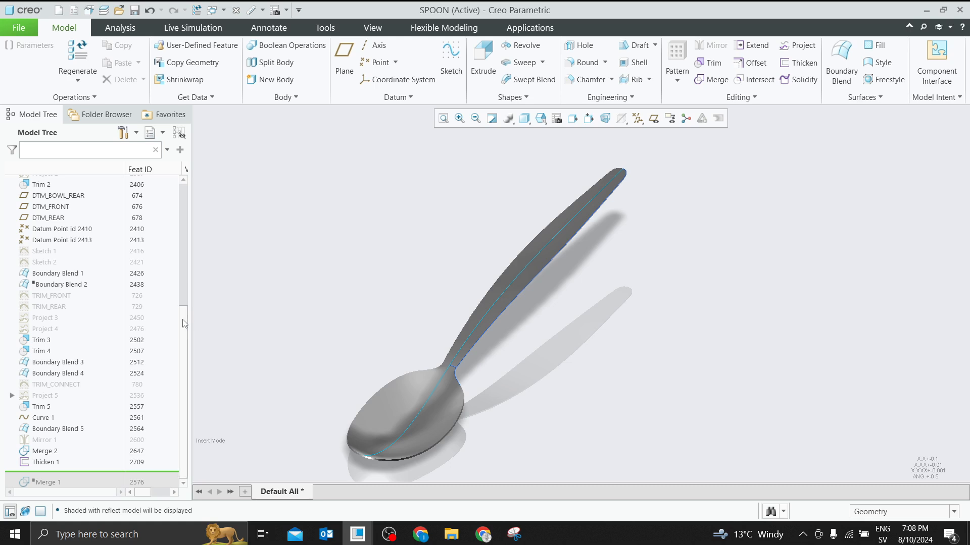
left_click_drag(189, 321, 198, 193)
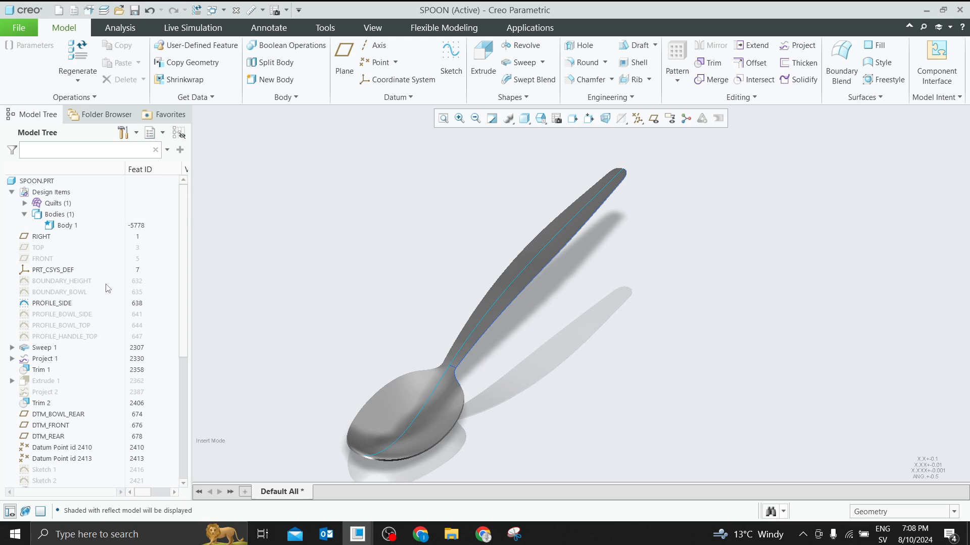
mouse_move(409, 269)
middle_mouse_down()
mouse_move(379, 203)
mouse_move(378, 241)
mouse_move(399, 279)
middle_mouse_up()
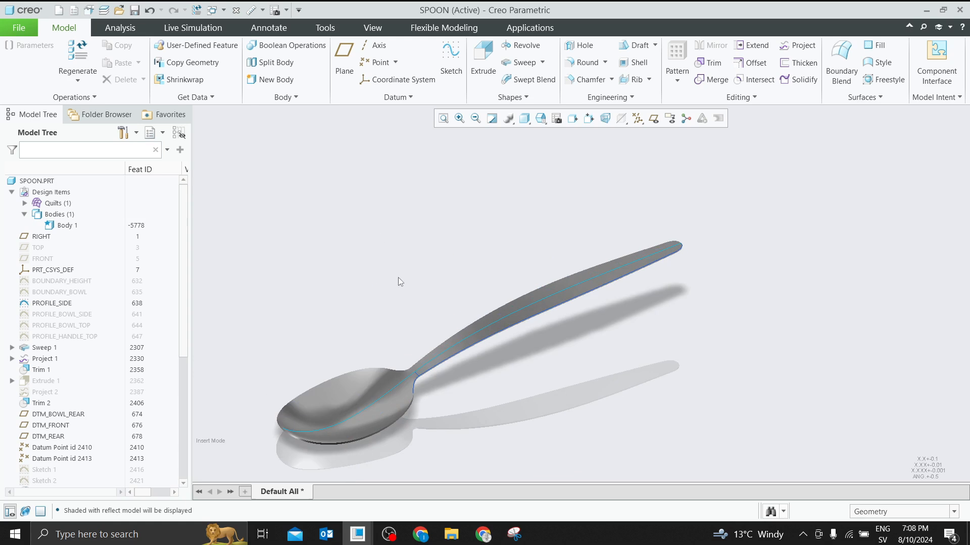
left_click(424, 365)
left_click(462, 333)
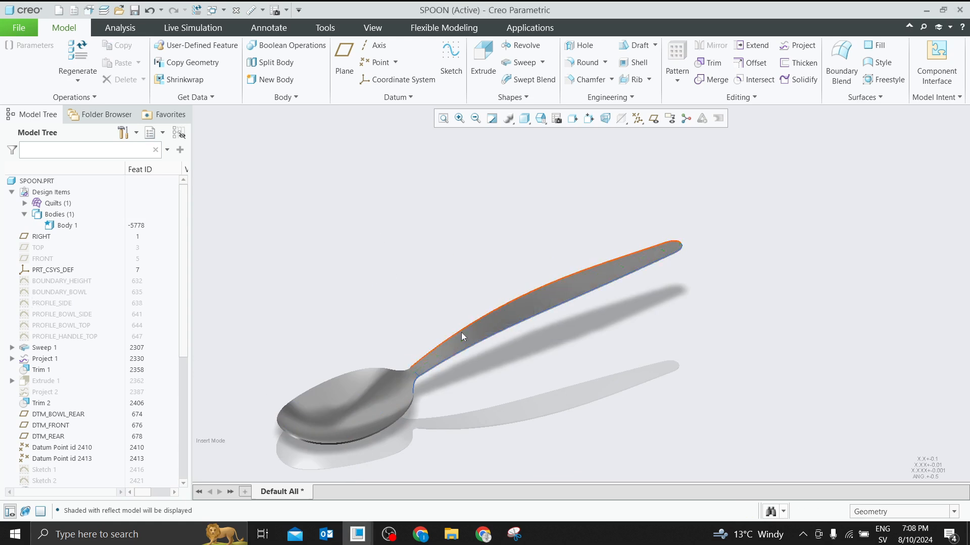
Clear the edge selection at the spoon's neck and save the part
left_click(414, 383)
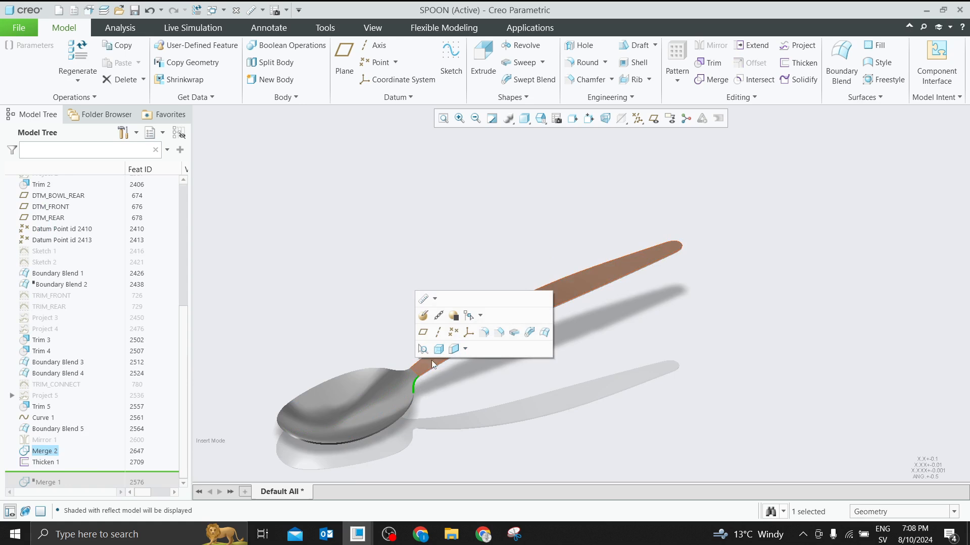
left_click(522, 384)
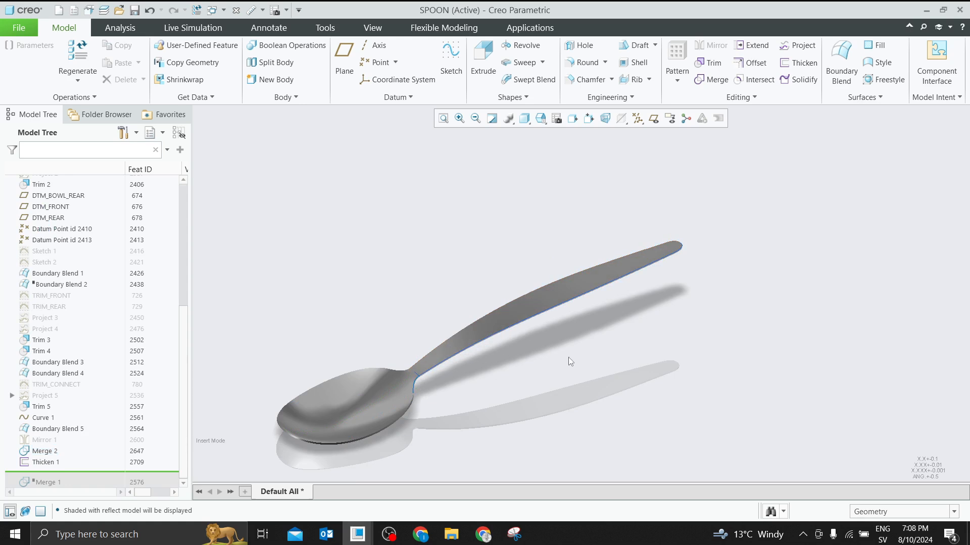
key("ctrl+s")
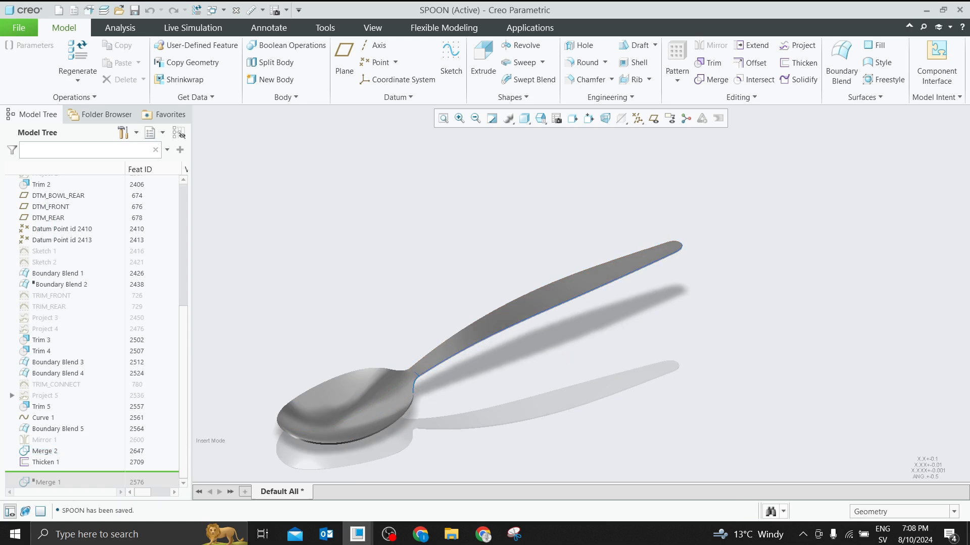